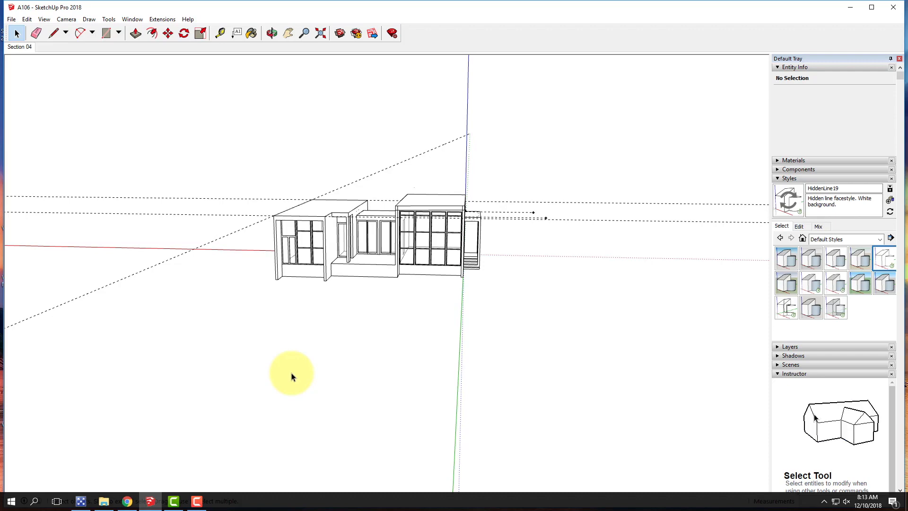
Switch to Chrome and search Flickr through the Creative Commons search page for "yosemite meadow"
{"action": "left_click", "coordinate": [127, 501]}
{"action": "left_click", "coordinate": [298, 12]}
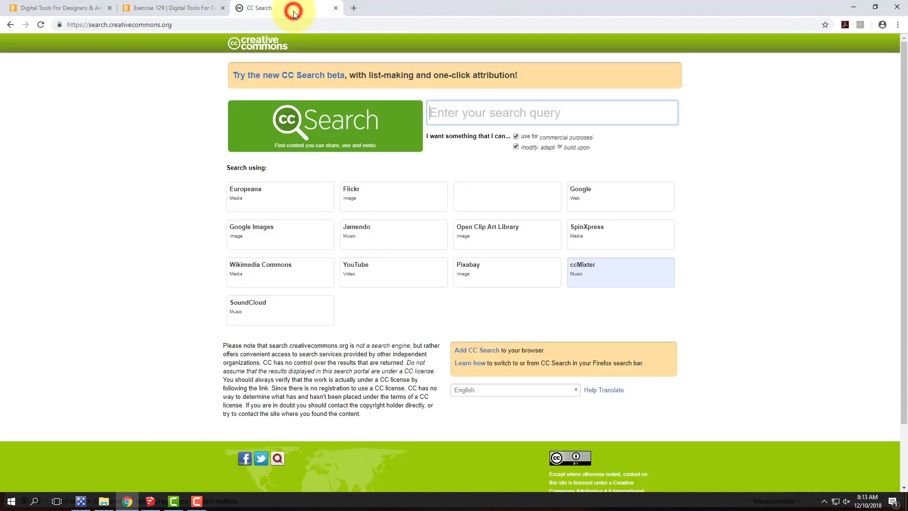
{"action": "left_click", "coordinate": [484, 110]}
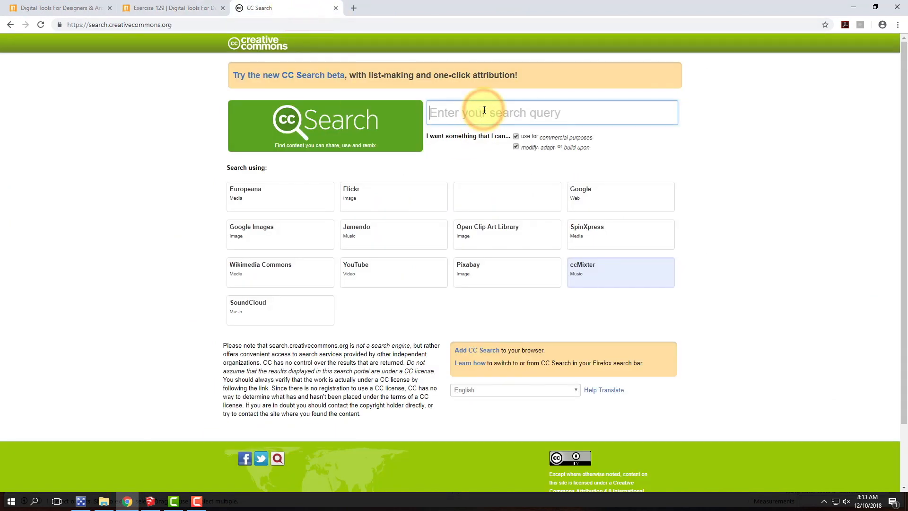
{"action": "type", "text": "yosemite meadow"}
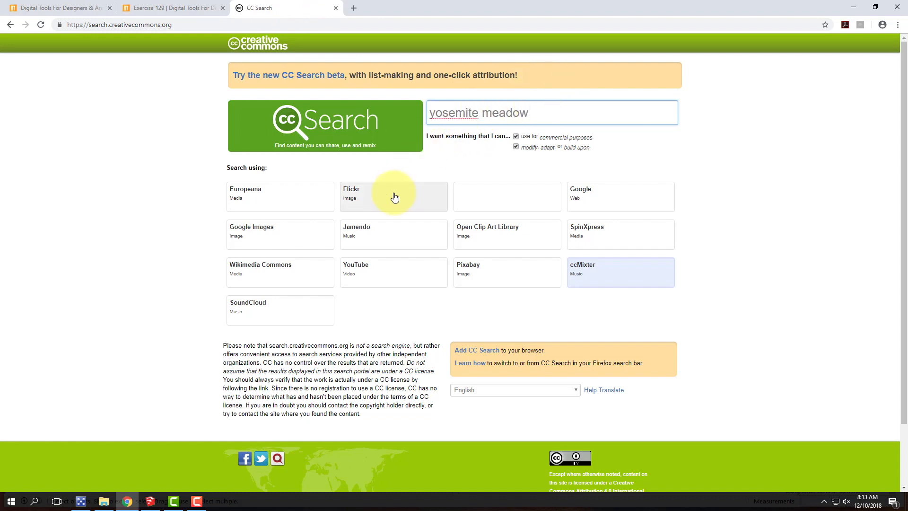
{"action": "left_click", "coordinate": [395, 198]}
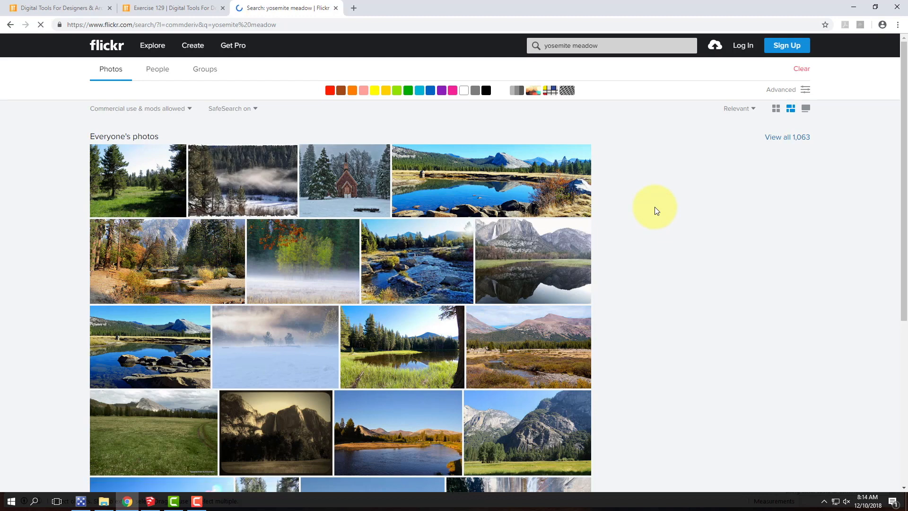
View the autumn river photo titled Yosemite National Park at large size and return to the reloaded search results
{"action": "scroll", "coordinate": [655, 210], "scroll_direction": "down", "scroll_amount": 1}
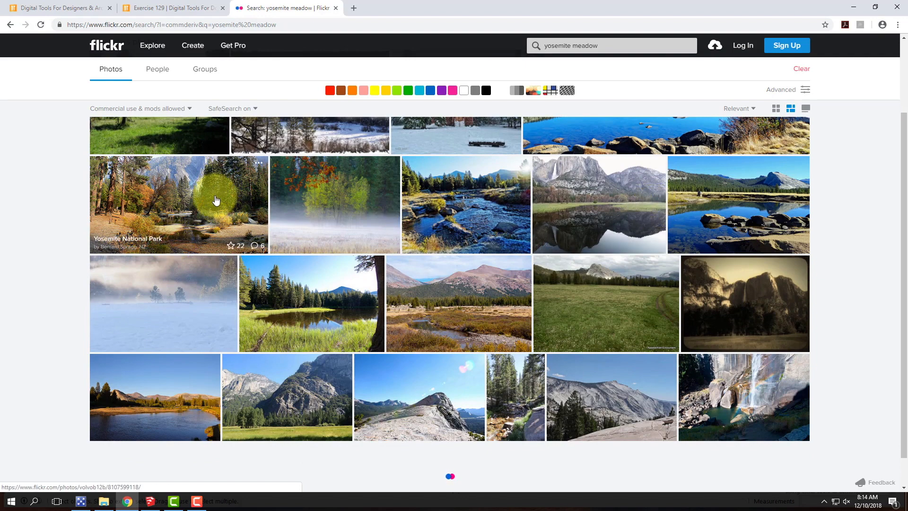
{"action": "left_click", "coordinate": [215, 199]}
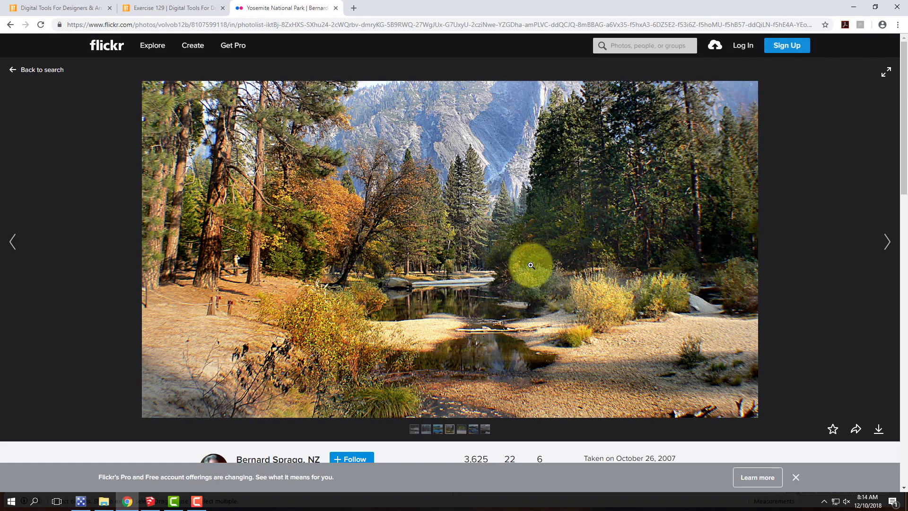
{"action": "left_click", "coordinate": [10, 24]}
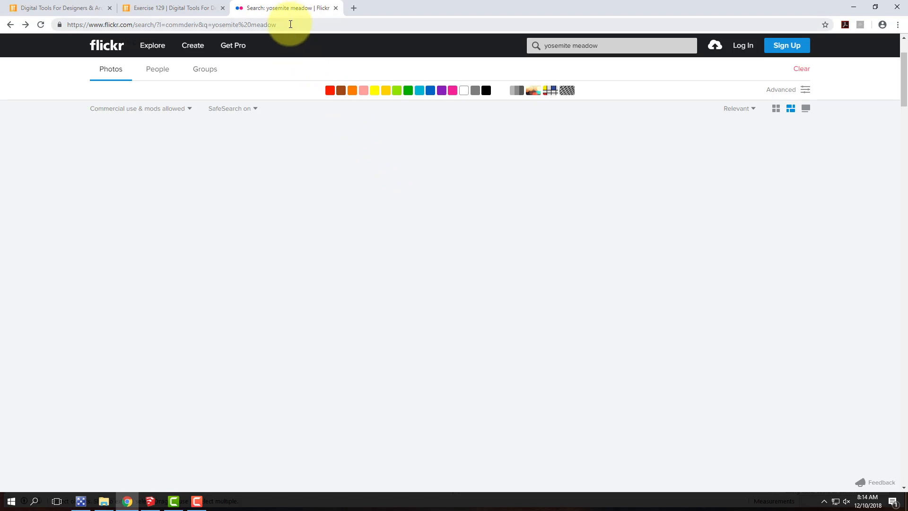
{"action": "left_click", "coordinate": [288, 23]}
{"action": "key", "text": "Return"}
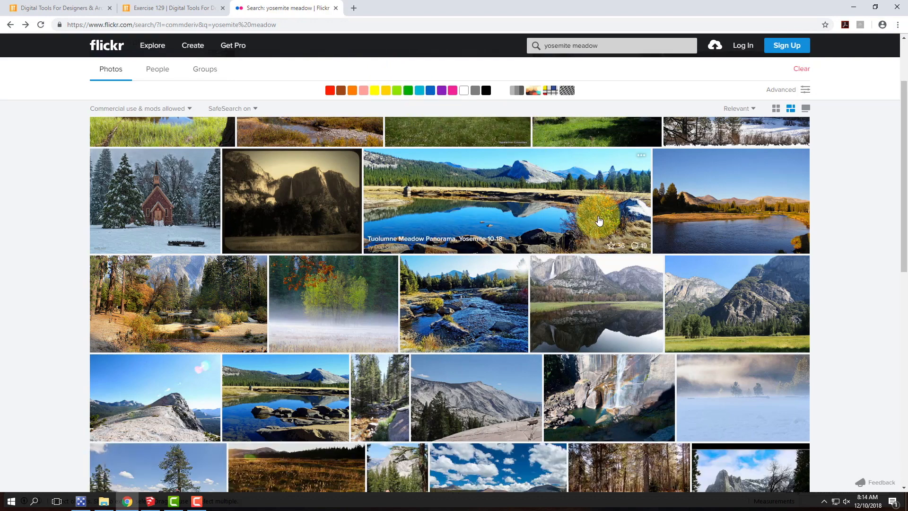
Look through the first rows of Yosemite photos and compare their meadow foregrounds and mountain backdrops
{"action": "scroll", "coordinate": [597, 215], "scroll_direction": "up", "scroll_amount": 2}
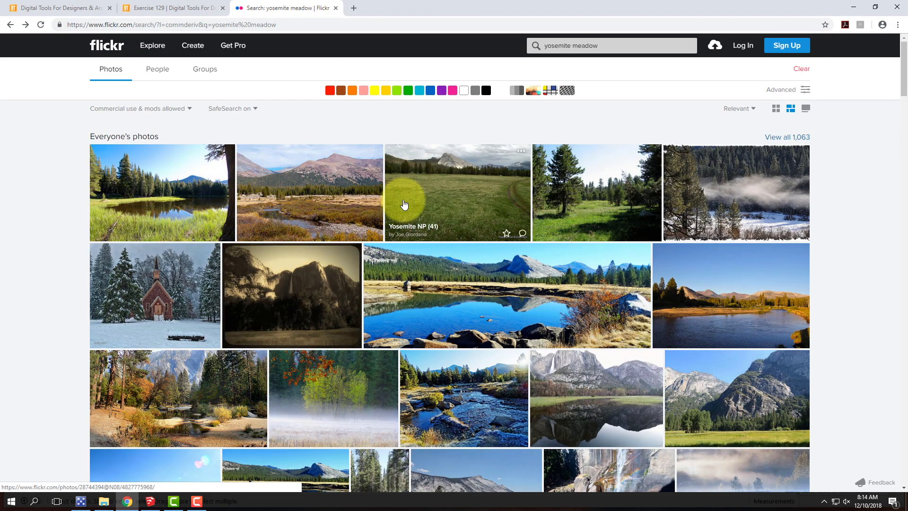
{"action": "scroll", "coordinate": [526, 193], "scroll_direction": "down", "scroll_amount": 2}
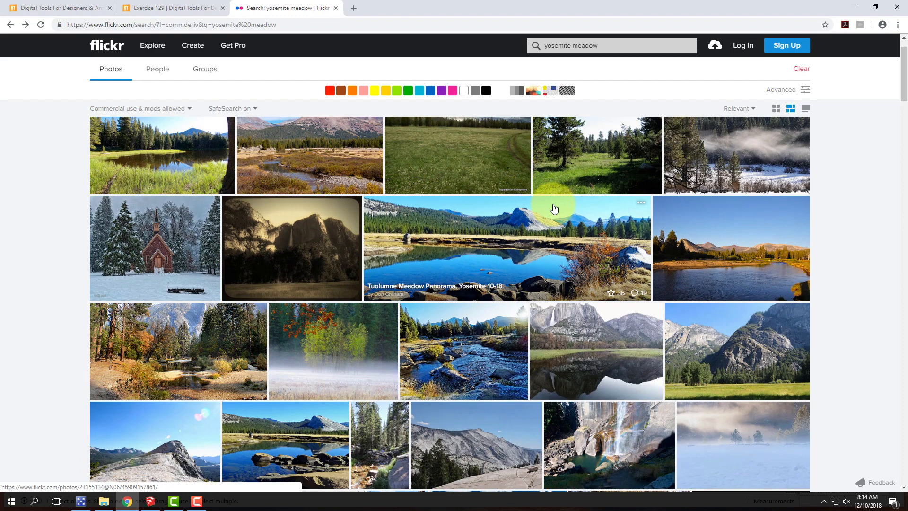
{"action": "scroll", "coordinate": [598, 190], "scroll_direction": "up", "scroll_amount": 2}
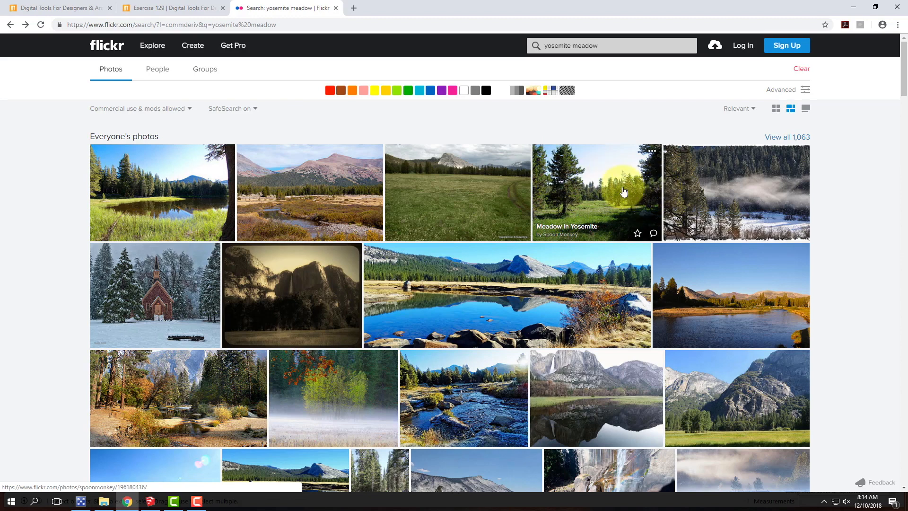
{"action": "scroll", "coordinate": [617, 197], "scroll_direction": "down", "scroll_amount": 4}
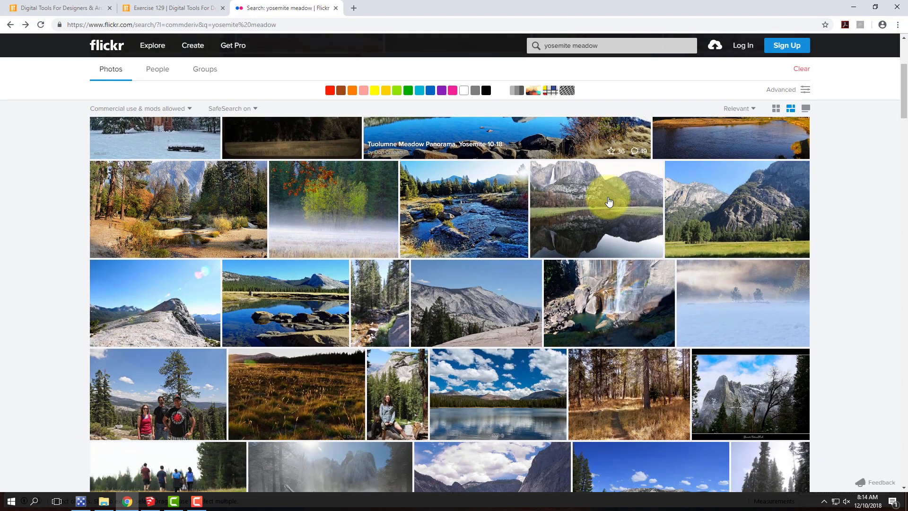
{"action": "scroll", "coordinate": [609, 199], "scroll_direction": "up", "scroll_amount": 3}
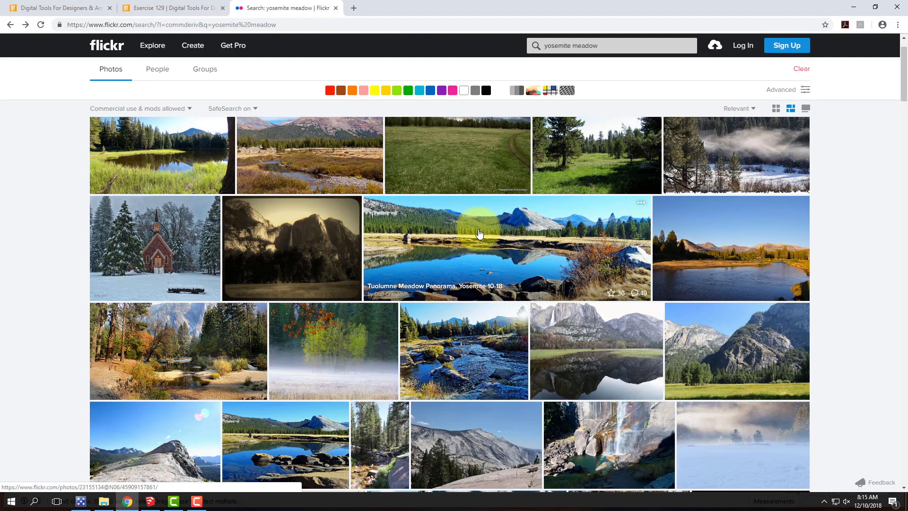
{"action": "scroll", "coordinate": [485, 231], "scroll_direction": "down", "scroll_amount": 1}
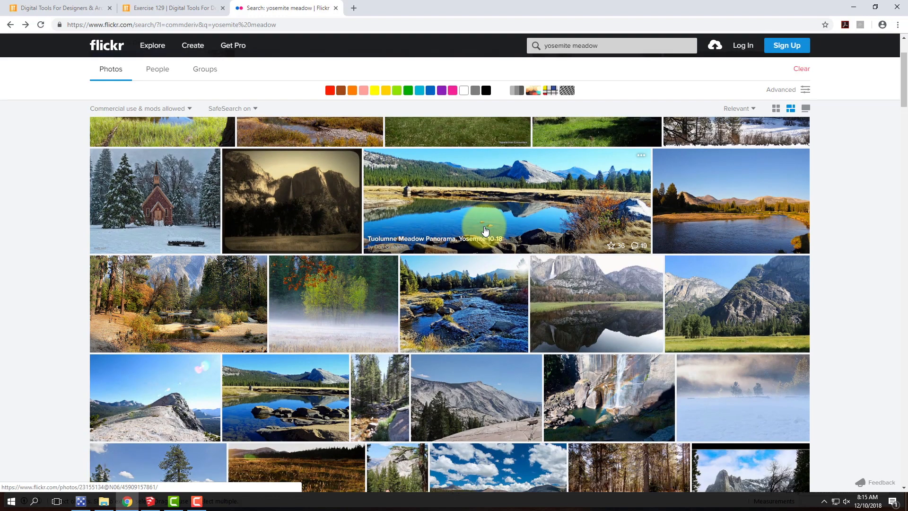
{"action": "scroll", "coordinate": [484, 231], "scroll_direction": "down", "scroll_amount": 1}
{"action": "scroll", "coordinate": [485, 230], "scroll_direction": "down", "scroll_amount": 1}
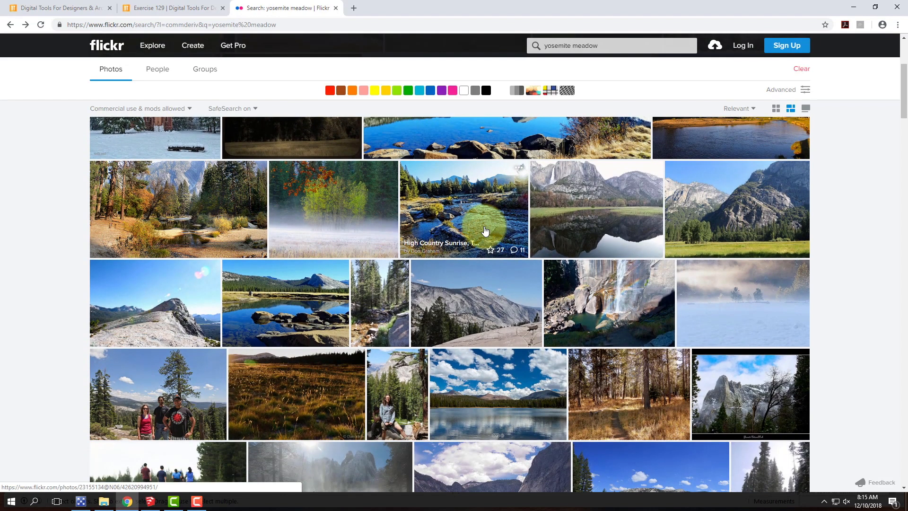
{"action": "scroll", "coordinate": [485, 231], "scroll_direction": "down", "scroll_amount": 1}
{"action": "scroll", "coordinate": [485, 231], "scroll_direction": "down", "scroll_amount": 1}
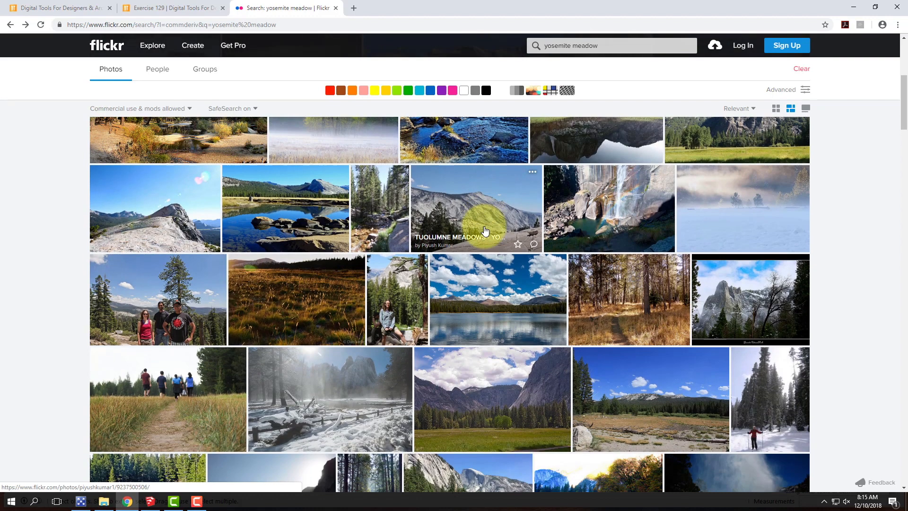
Open the photo of a bright green grass meadow below granite cliffs and Half Dome in a new browser tab
{"action": "scroll", "coordinate": [484, 231], "scroll_direction": "down", "scroll_amount": 2}
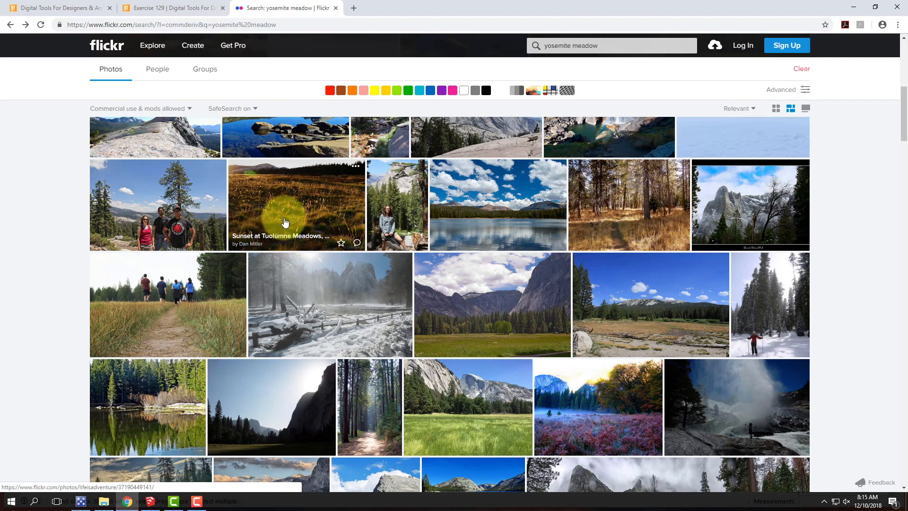
{"action": "scroll", "coordinate": [285, 222], "scroll_direction": "down", "scroll_amount": 1}
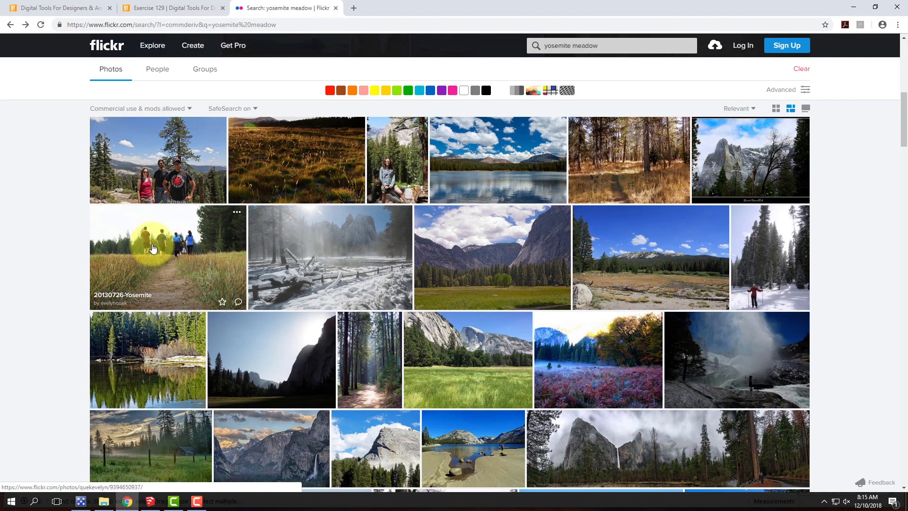
{"action": "scroll", "coordinate": [203, 255], "scroll_direction": "down", "scroll_amount": 2}
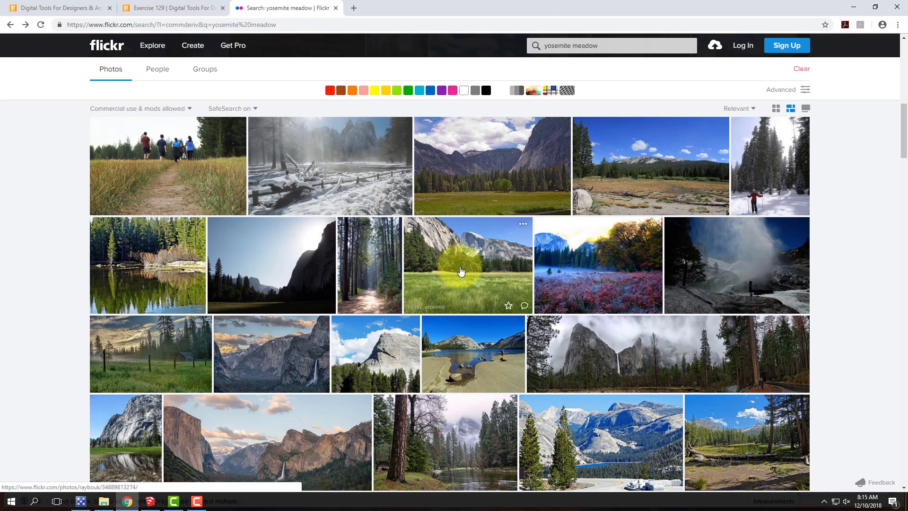
{"action": "right_click", "coordinate": [461, 270]}
{"action": "left_click", "coordinate": [502, 270]}
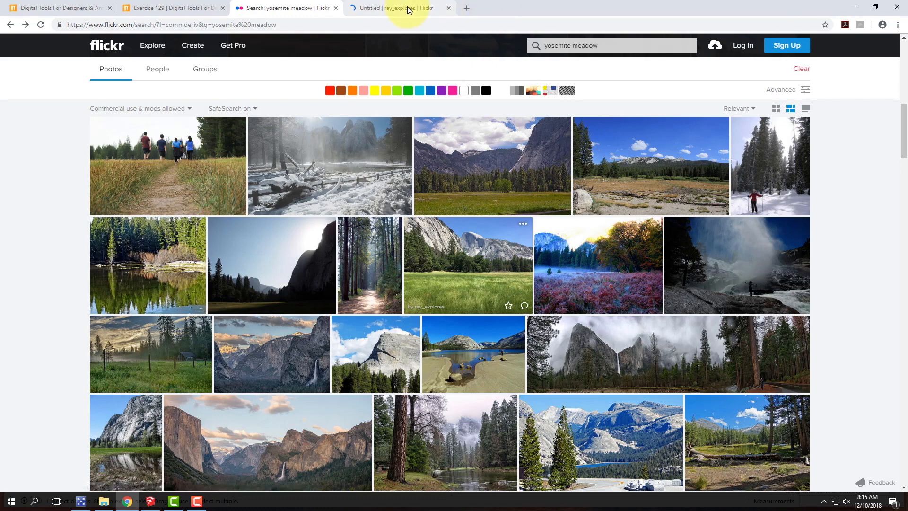
Open the photo "Yosemite, CA (Unedited)" in a new browser tab, keeping the search results in view
{"action": "scroll", "coordinate": [423, 161], "scroll_direction": "down", "scroll_amount": 5}
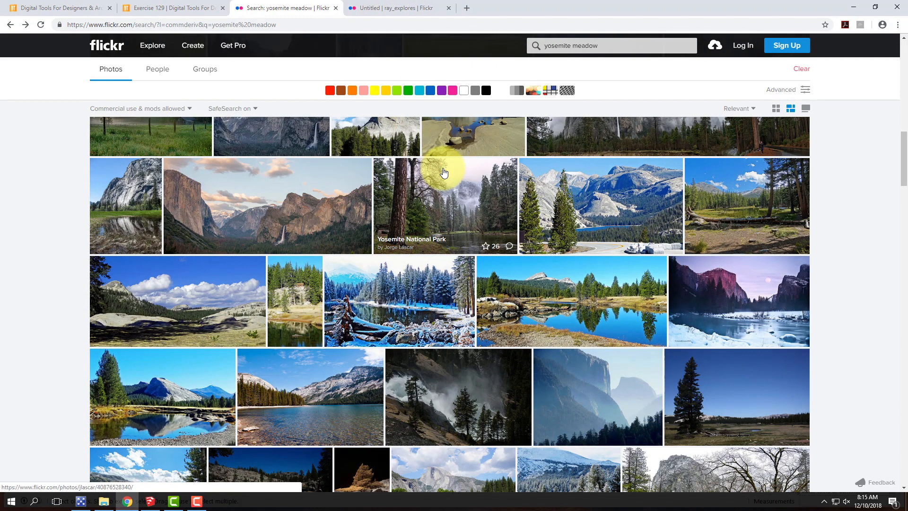
{"action": "scroll", "coordinate": [443, 173], "scroll_direction": "down", "scroll_amount": 2}
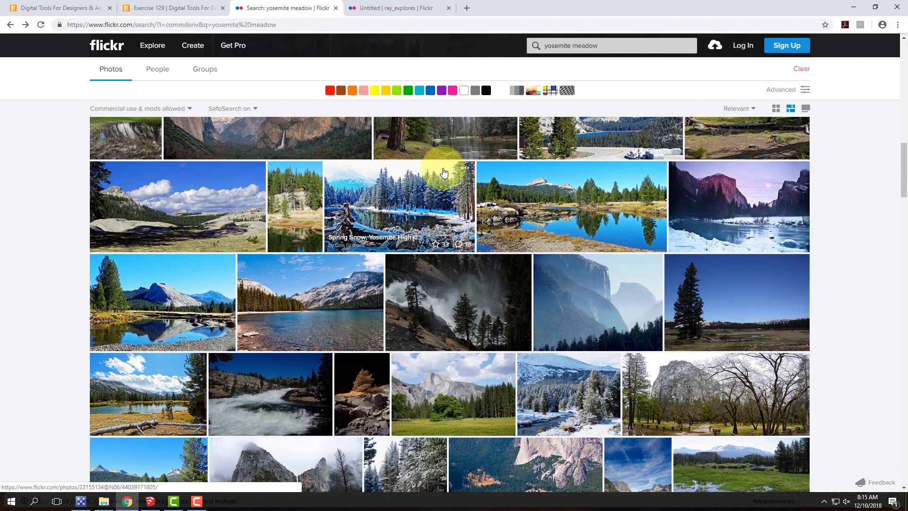
{"action": "scroll", "coordinate": [444, 173], "scroll_direction": "down", "scroll_amount": 2}
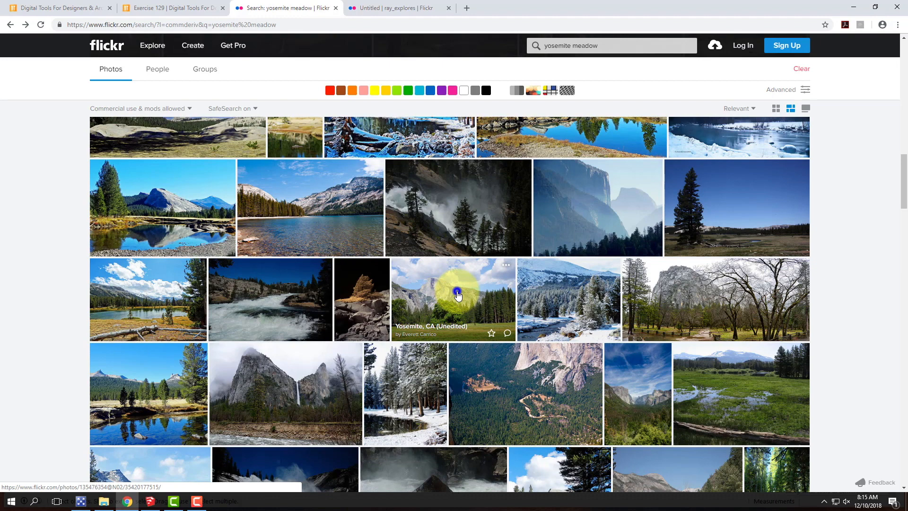
{"action": "right_click", "coordinate": [457, 295]}
{"action": "left_click", "coordinate": [473, 302]}
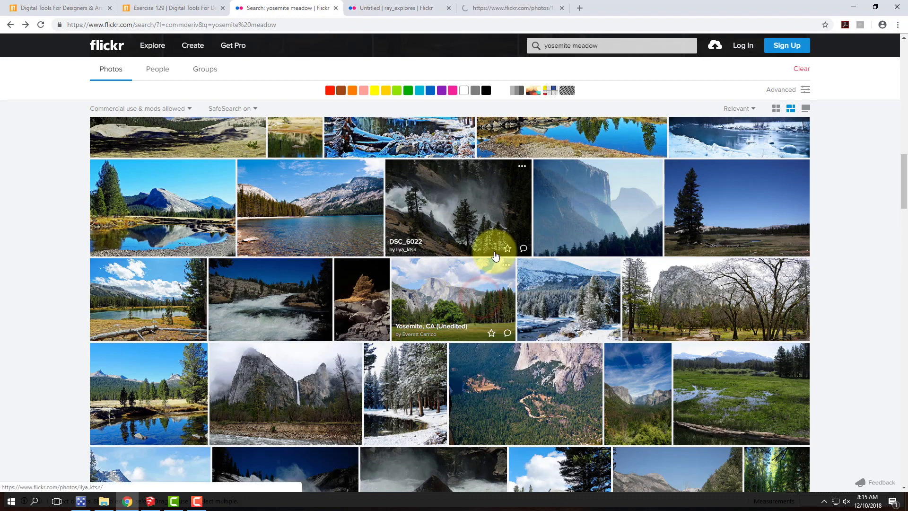
Open the Bridalveil Fall photo with cloudy cliffs in another new browser tab
{"action": "scroll", "coordinate": [507, 265], "scroll_direction": "down", "scroll_amount": 2}
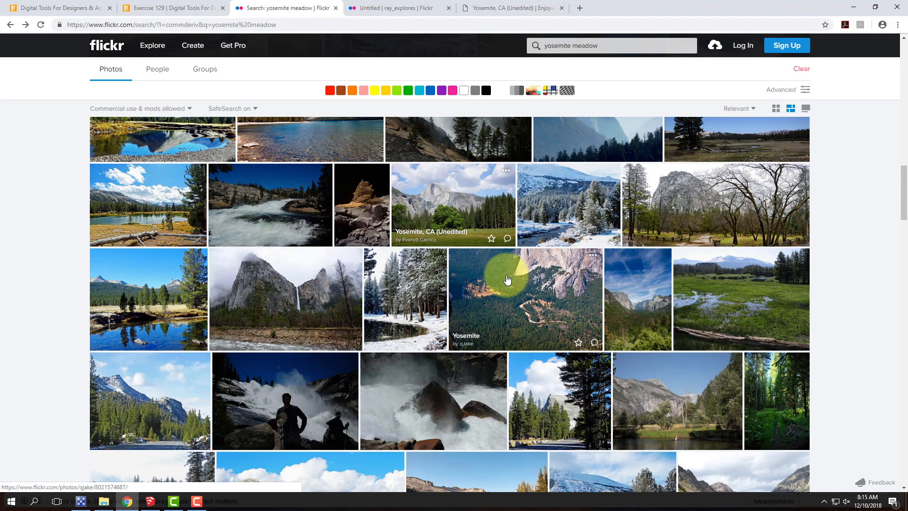
{"action": "right_click", "coordinate": [278, 299]}
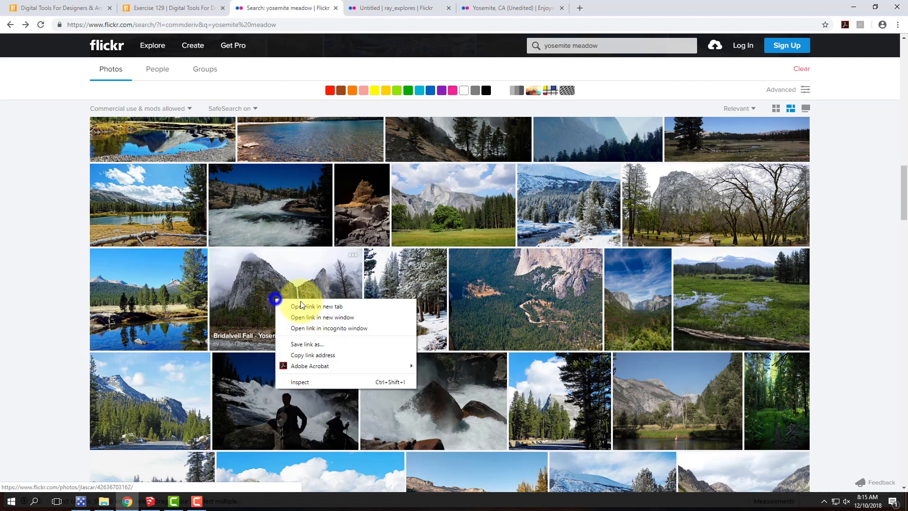
{"action": "left_click", "coordinate": [317, 305]}
Open the "Yosemite" photo of a golden meadow in front of a pale granite slope in a new browser tab
{"action": "scroll", "coordinate": [439, 305], "scroll_direction": "down", "scroll_amount": 6}
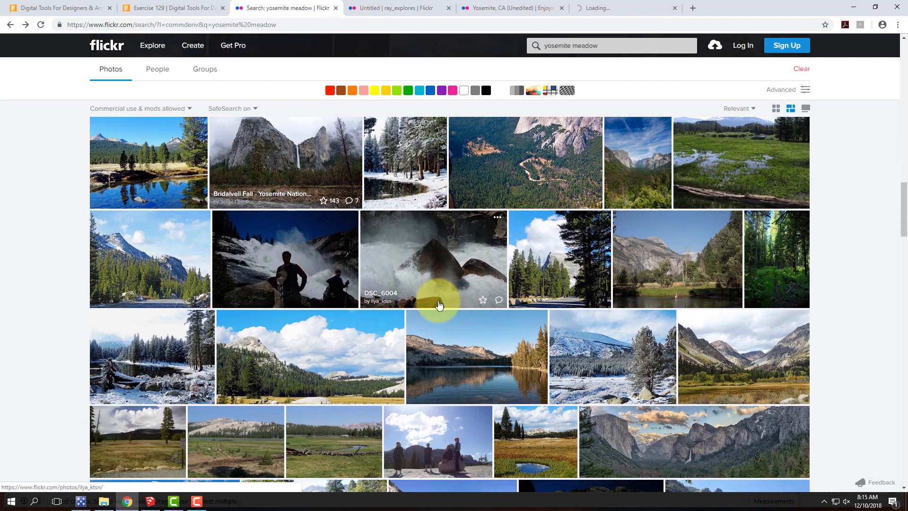
{"action": "scroll", "coordinate": [439, 305], "scroll_direction": "down", "scroll_amount": 1}
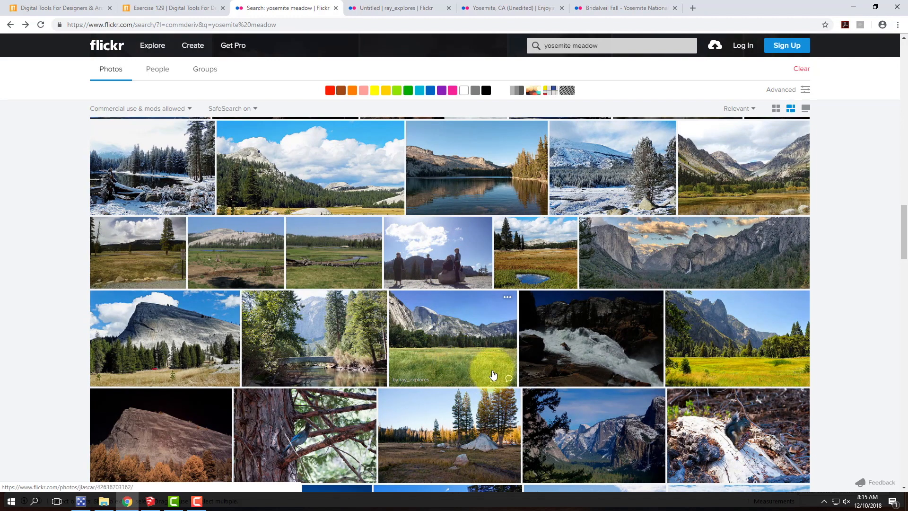
{"action": "scroll", "coordinate": [453, 333], "scroll_direction": "down", "scroll_amount": 1}
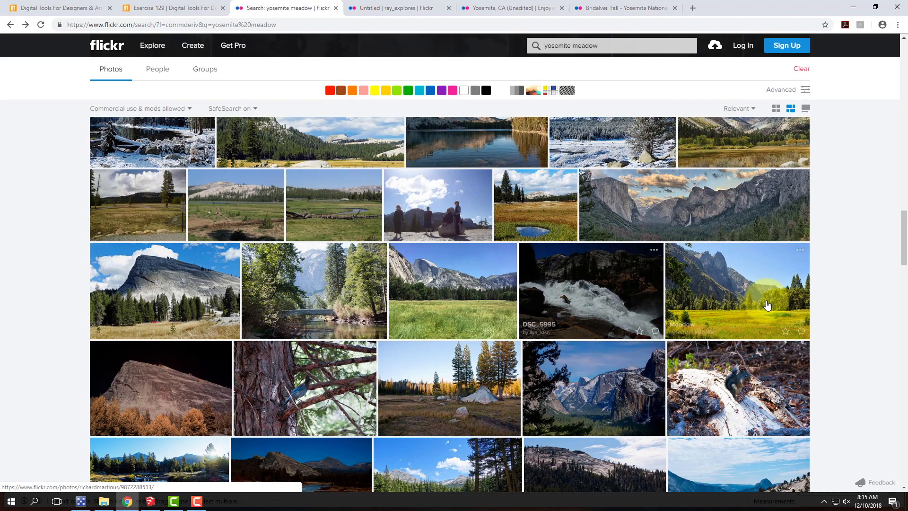
{"action": "scroll", "coordinate": [767, 302], "scroll_direction": "down", "scroll_amount": 6}
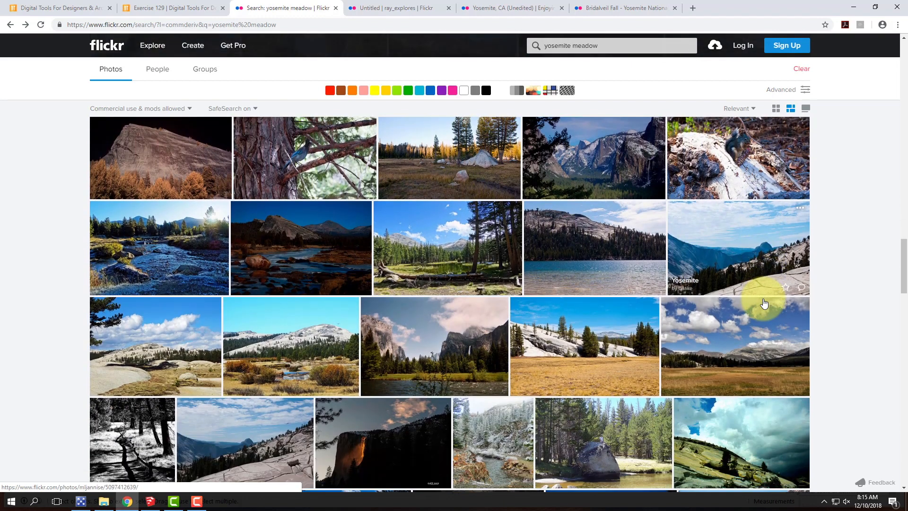
{"action": "scroll", "coordinate": [764, 303], "scroll_direction": "down", "scroll_amount": 1}
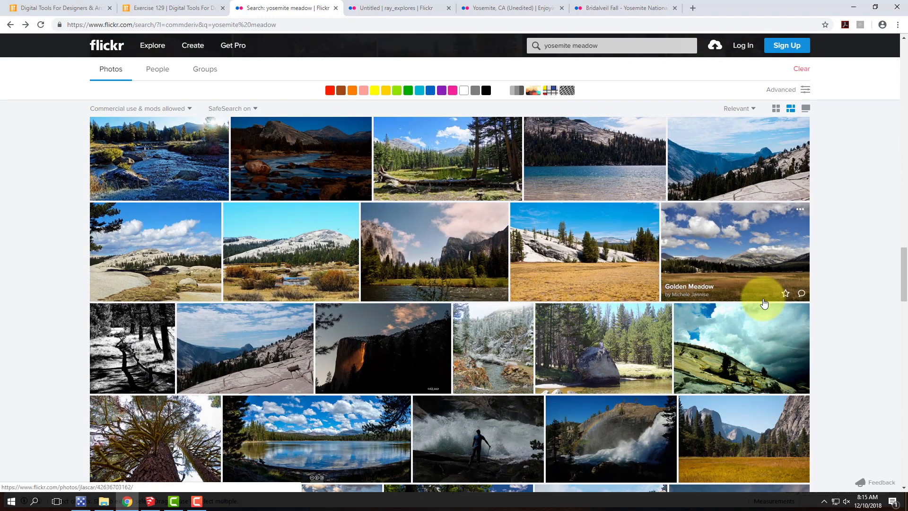
{"action": "scroll", "coordinate": [765, 303], "scroll_direction": "down", "scroll_amount": 1}
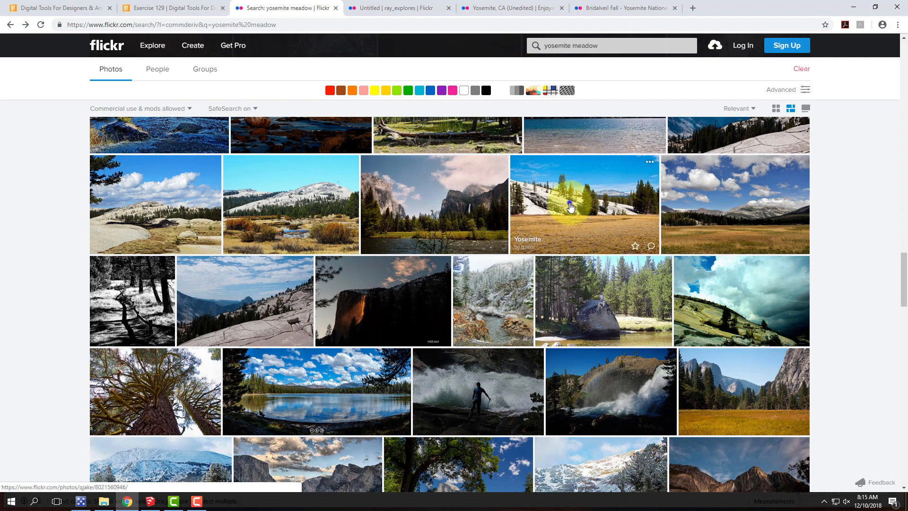
{"action": "right_click", "coordinate": [571, 203]}
{"action": "left_click", "coordinate": [614, 211]}
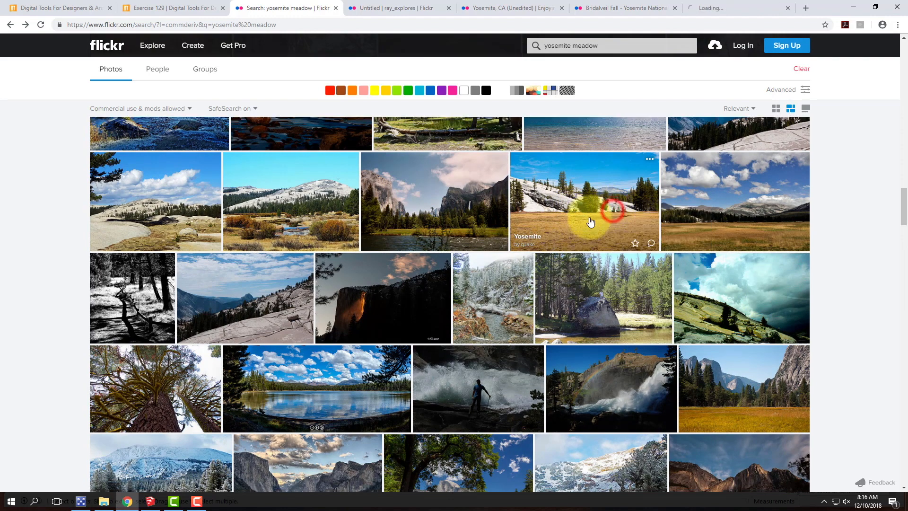
Find the "Forest at Half Dome" photo further down the search results and open it in a new browser tab
{"action": "scroll", "coordinate": [591, 220], "scroll_direction": "down", "scroll_amount": 5}
{"action": "scroll", "coordinate": [590, 221], "scroll_direction": "down", "scroll_amount": 3}
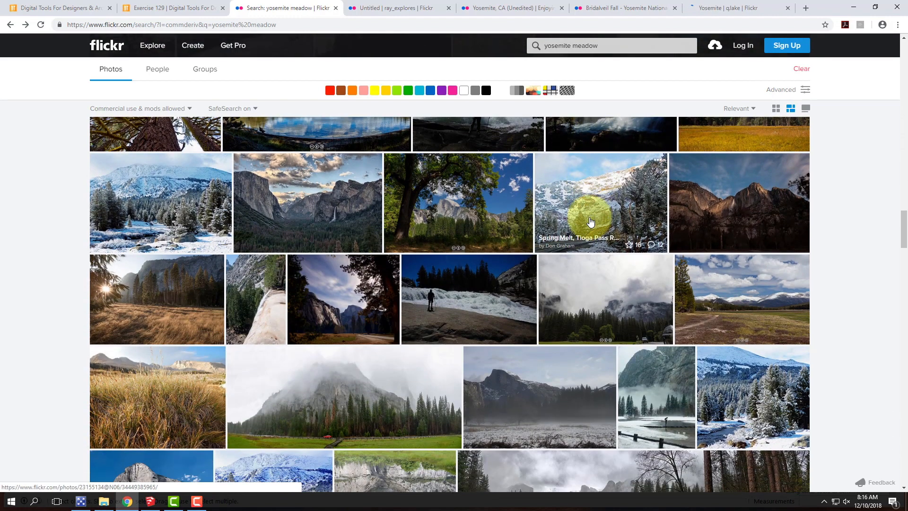
{"action": "scroll", "coordinate": [590, 221], "scroll_direction": "down", "scroll_amount": 1}
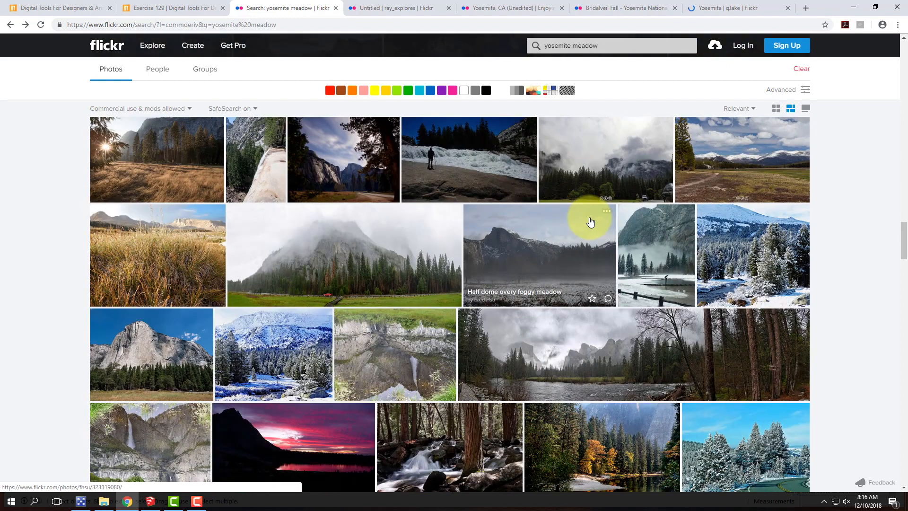
{"action": "scroll", "coordinate": [590, 222], "scroll_direction": "down", "scroll_amount": 1}
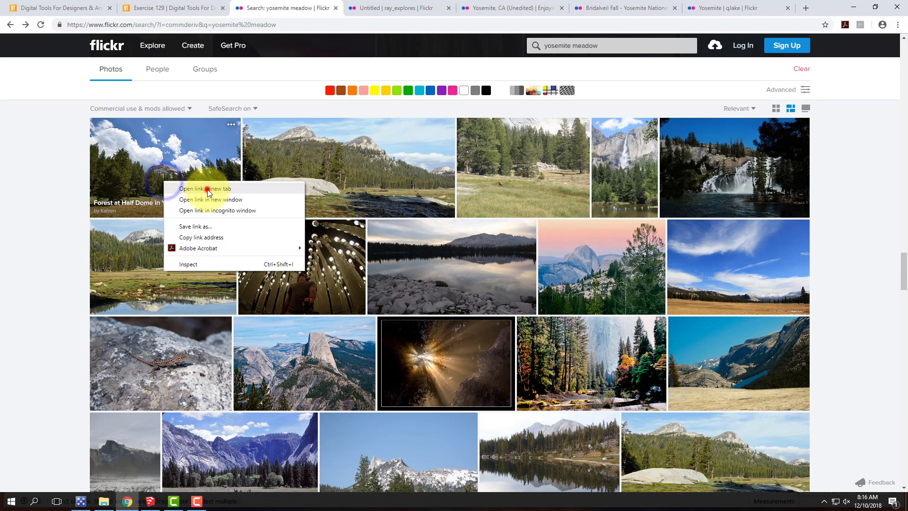
{"action": "left_click", "coordinate": [208, 189]}
Open the DSC_0920 photo of a green meadow with a curving boardwalk below the cliffs in a new browser tab
{"action": "scroll", "coordinate": [473, 211], "scroll_direction": "down", "scroll_amount": 1}
{"action": "scroll", "coordinate": [473, 211], "scroll_direction": "down", "scroll_amount": 1}
{"action": "scroll", "coordinate": [473, 211], "scroll_direction": "down", "scroll_amount": 3}
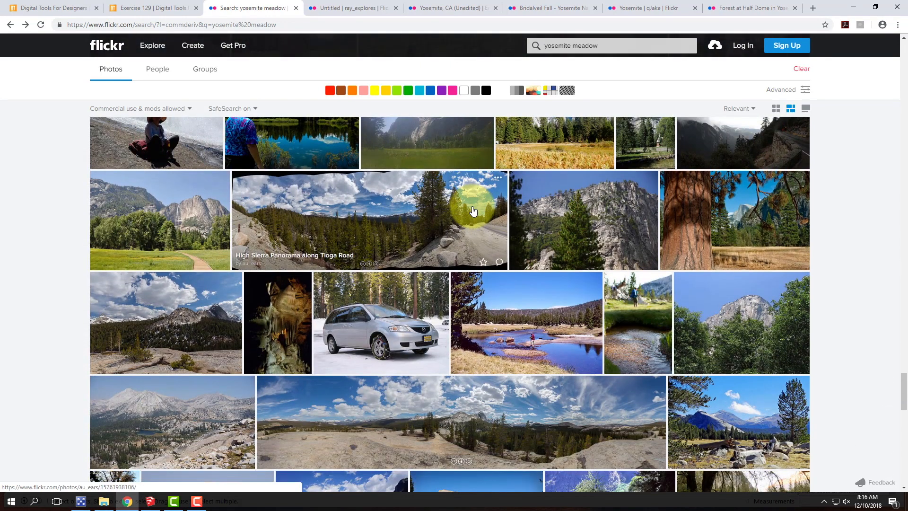
{"action": "left_click", "coordinate": [206, 229]}
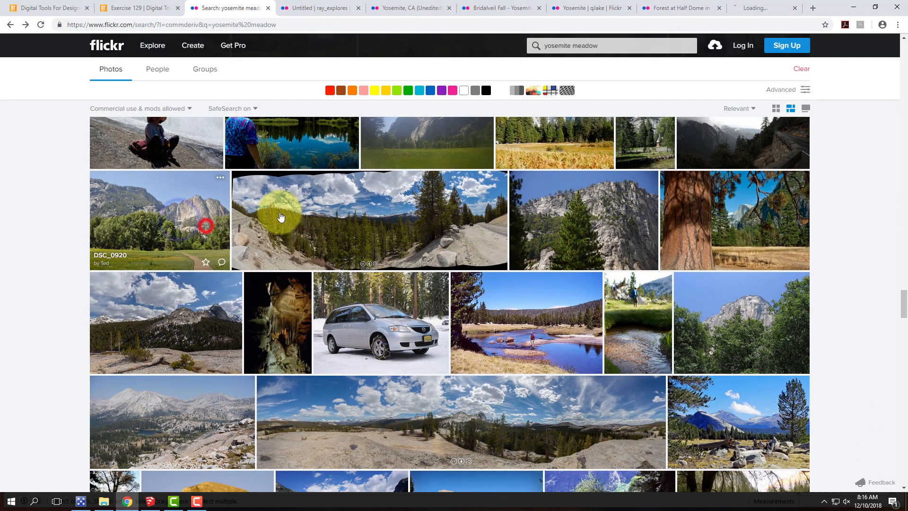
Check the remaining results, download the untitled green meadow and Half Dome photo at its original size, and show the file in its folder
{"action": "scroll", "coordinate": [312, 213], "scroll_direction": "down", "scroll_amount": 5}
{"action": "scroll", "coordinate": [314, 215], "scroll_direction": "down", "scroll_amount": 5}
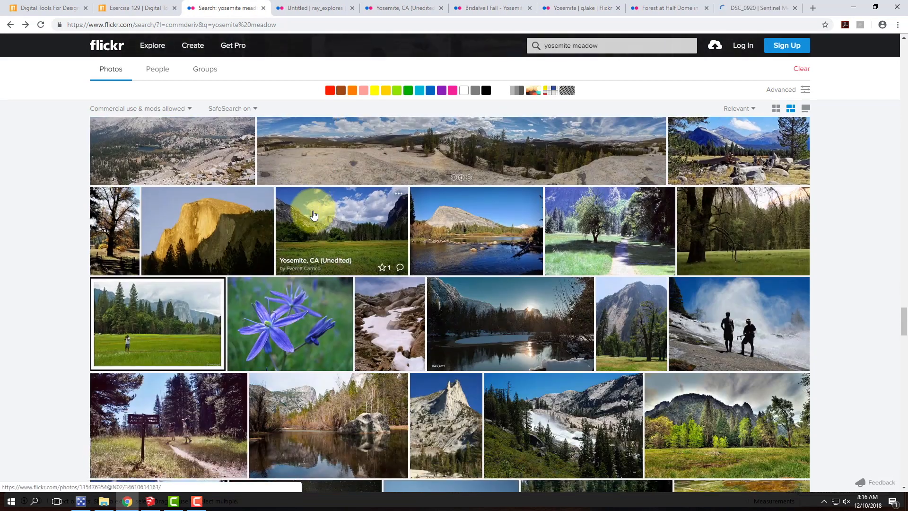
{"action": "scroll", "coordinate": [314, 215], "scroll_direction": "down", "scroll_amount": 5}
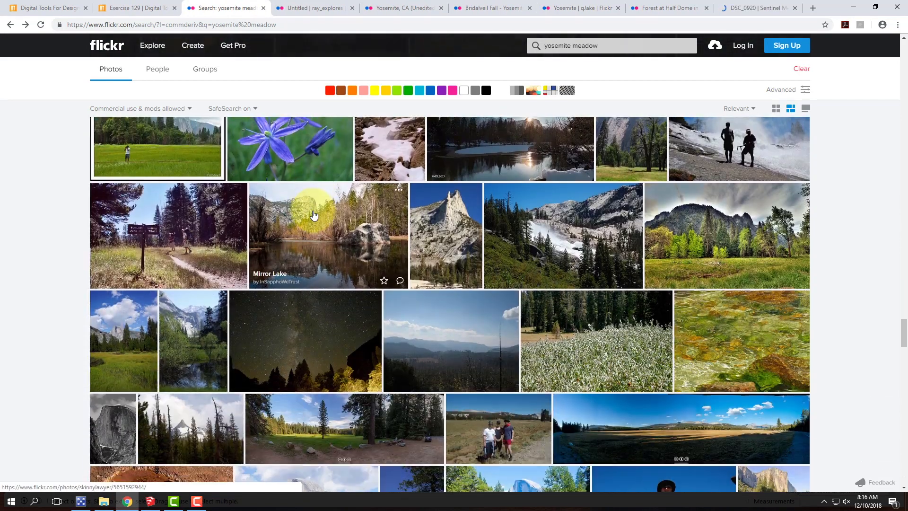
{"action": "scroll", "coordinate": [314, 215], "scroll_direction": "down", "scroll_amount": 3}
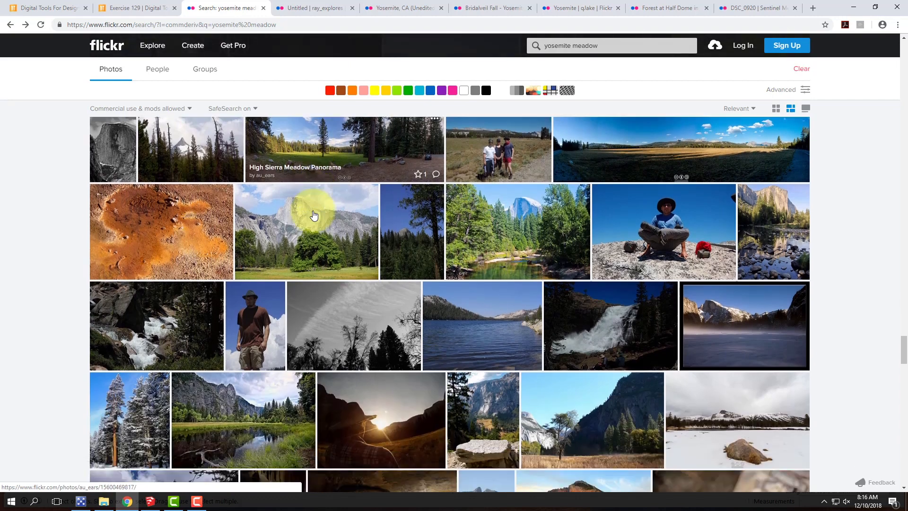
{"action": "left_click", "coordinate": [312, 8]}
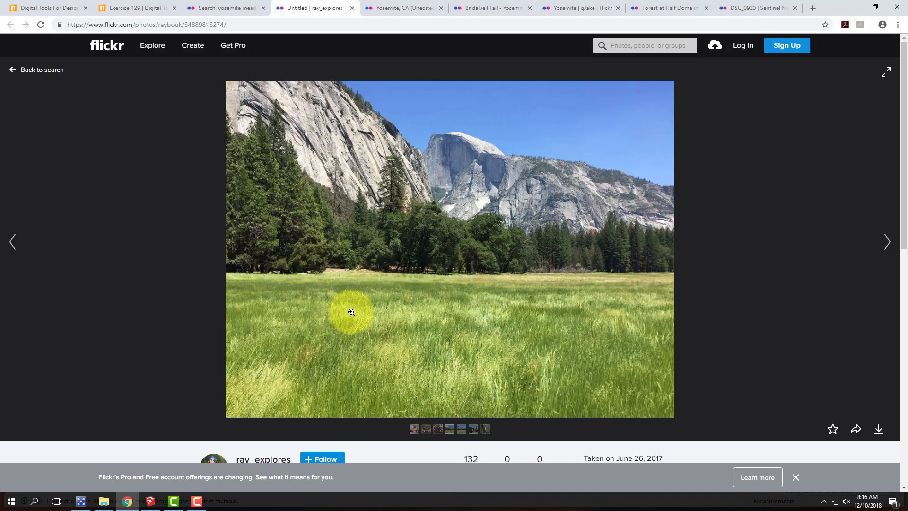
{"action": "left_click", "coordinate": [880, 431]}
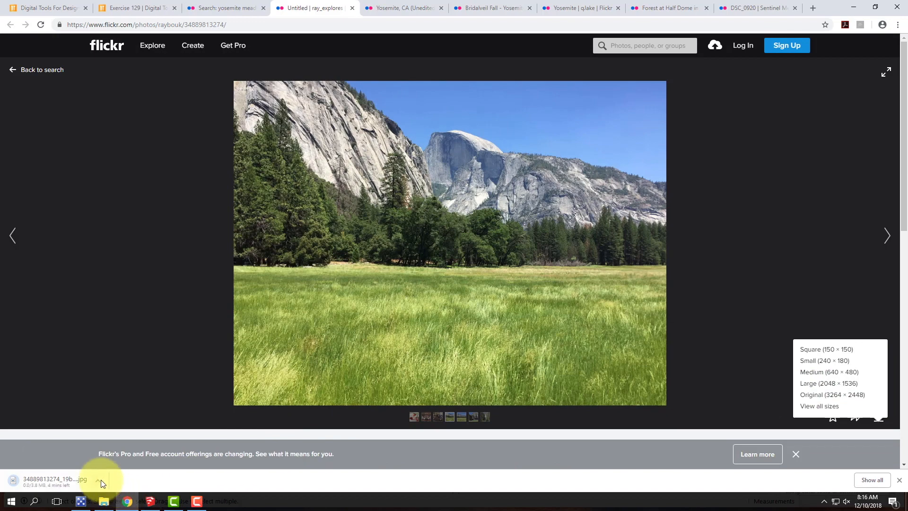
{"action": "left_click", "coordinate": [100, 481]}
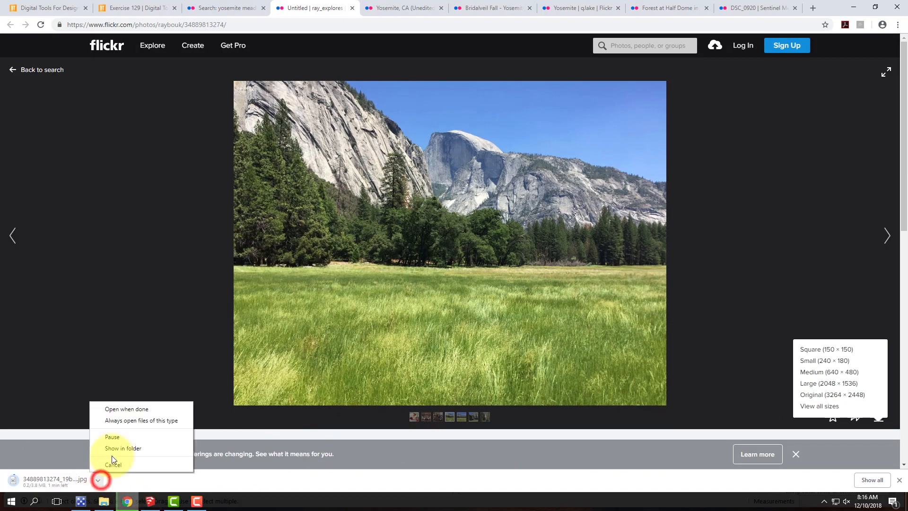
{"action": "left_click", "coordinate": [124, 448]}
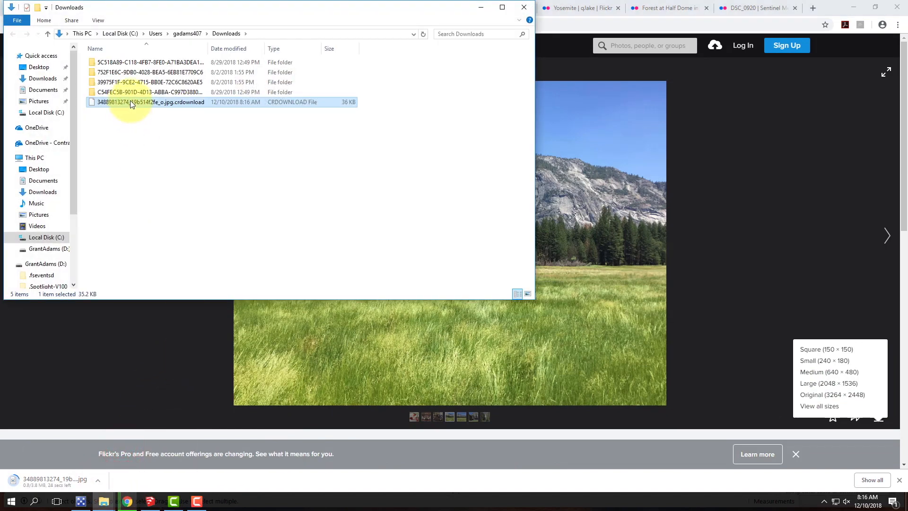
Review the "Yosemite, CA (Unedited)" and Bridalveil Fall photos, and download the golden meadow "Yosemite" photo at its original 4288 × 2848 size
{"action": "left_click", "coordinate": [725, 121]}
{"action": "left_click", "coordinate": [420, 11]}
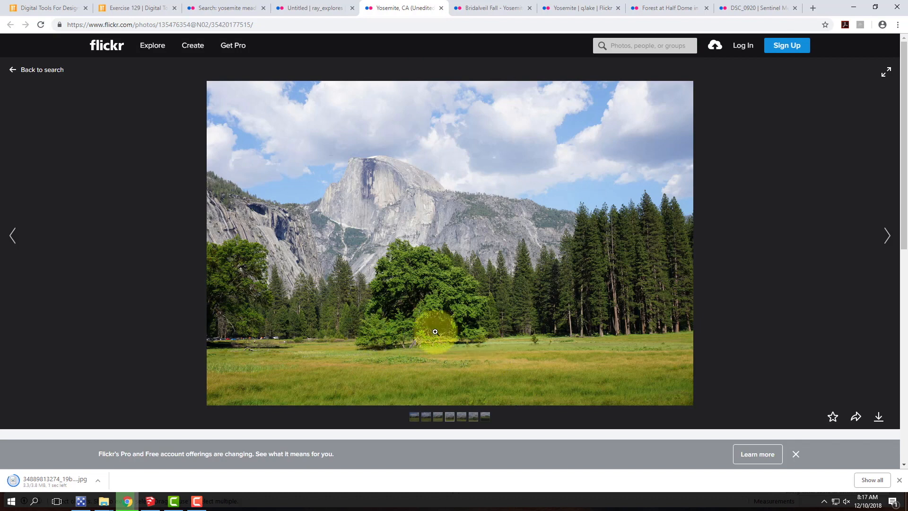
{"action": "left_click", "coordinate": [486, 5]}
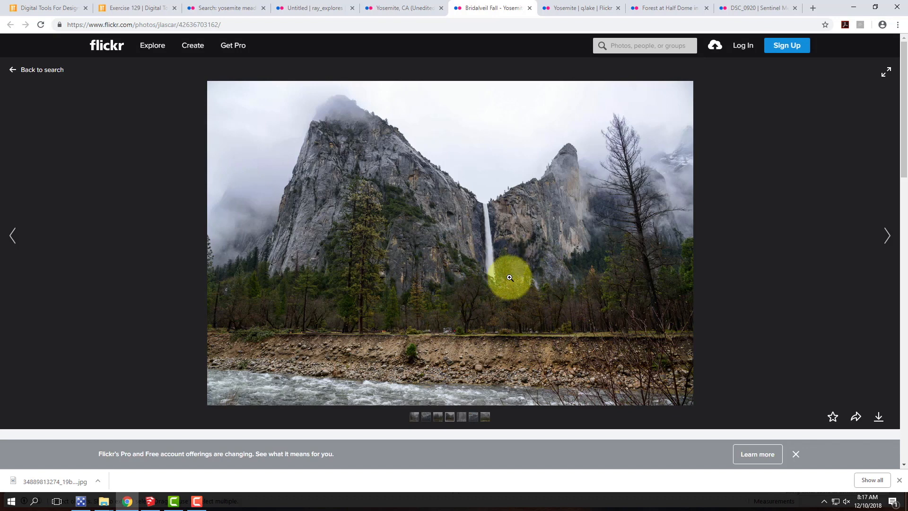
{"action": "left_click", "coordinate": [595, 6]}
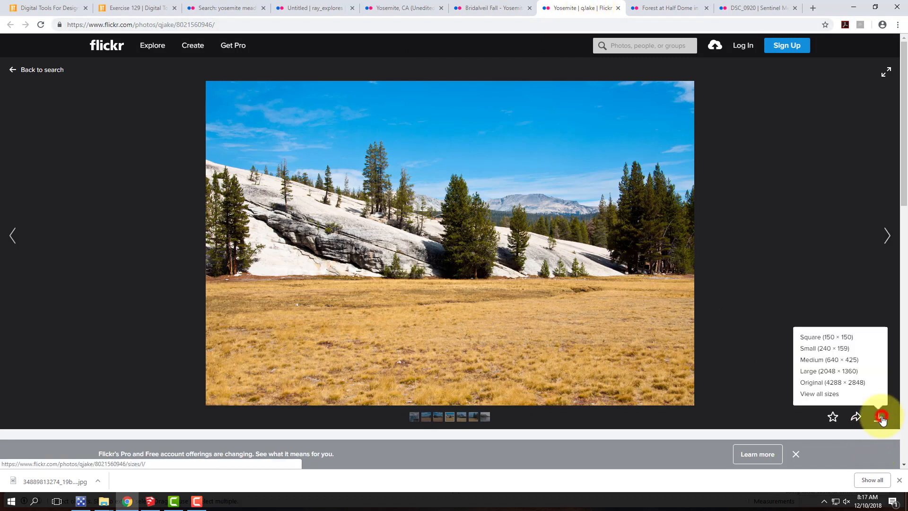
{"action": "left_click", "coordinate": [856, 381]}
Download the "Forest at Half Dome" photo at its original 4928 × 3264 size
{"action": "left_click", "coordinate": [666, 8]}
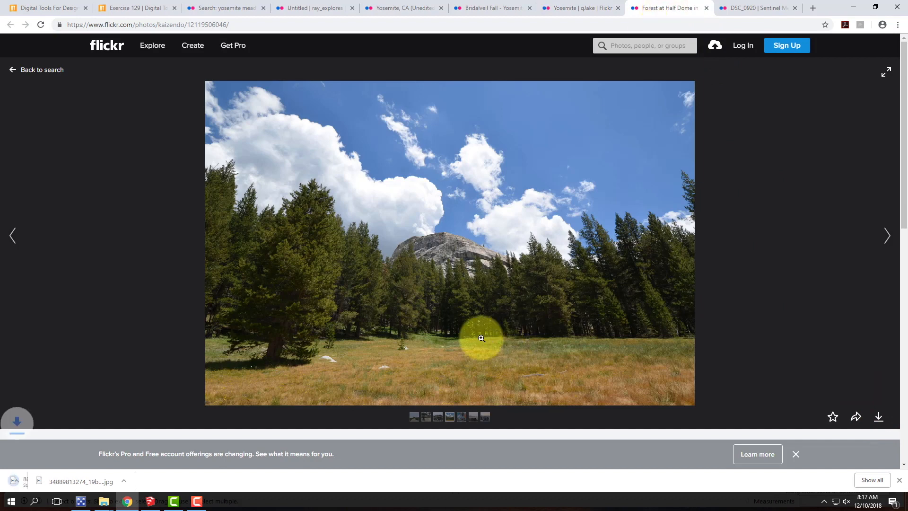
{"action": "left_click", "coordinate": [880, 419]}
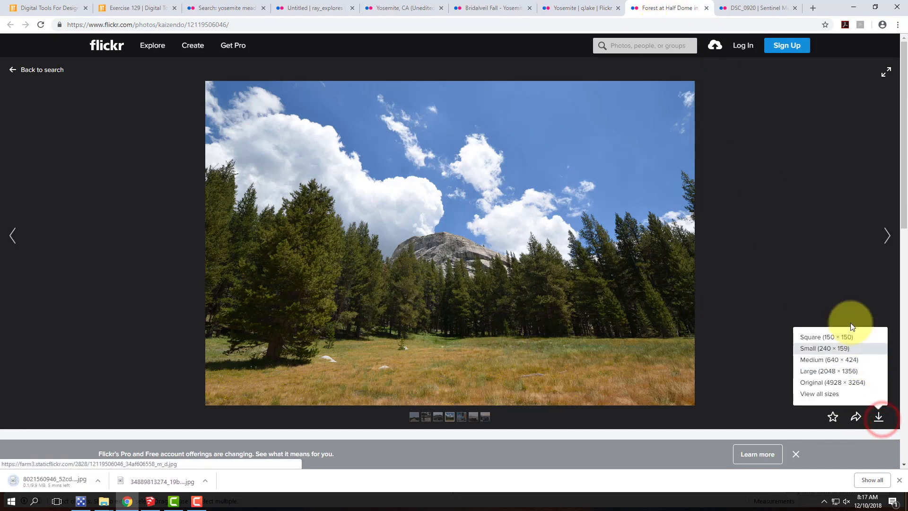
{"action": "left_click", "coordinate": [843, 382]}
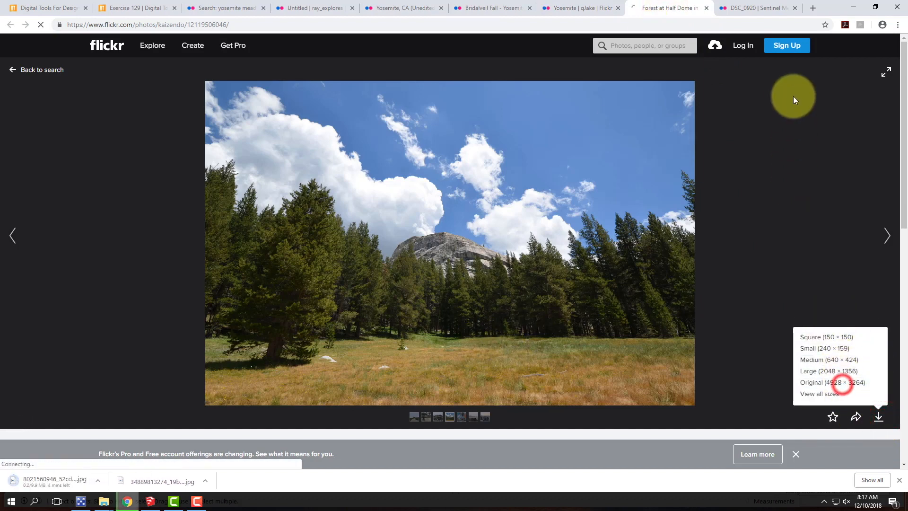
Download the DSC_0920 boardwalk meadow photo at its original 4018 × 2848 size
{"action": "left_click", "coordinate": [742, 7]}
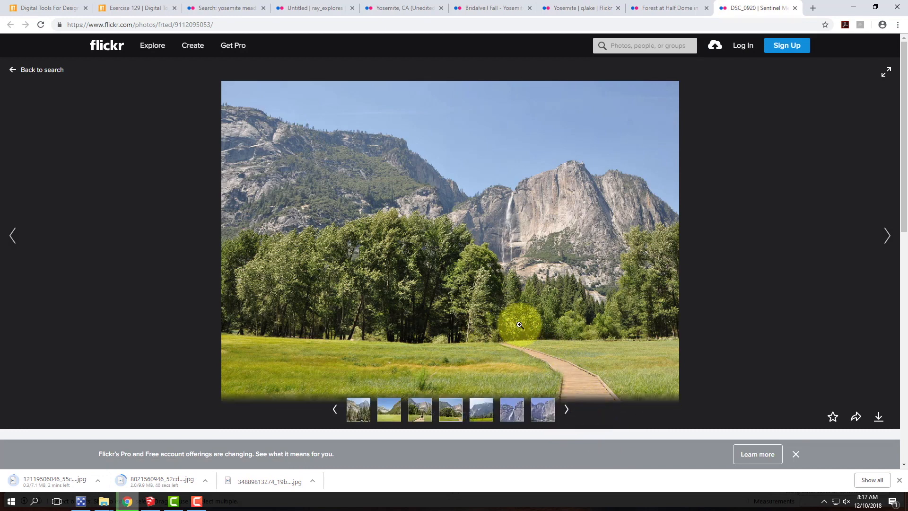
{"action": "left_click", "coordinate": [879, 417]}
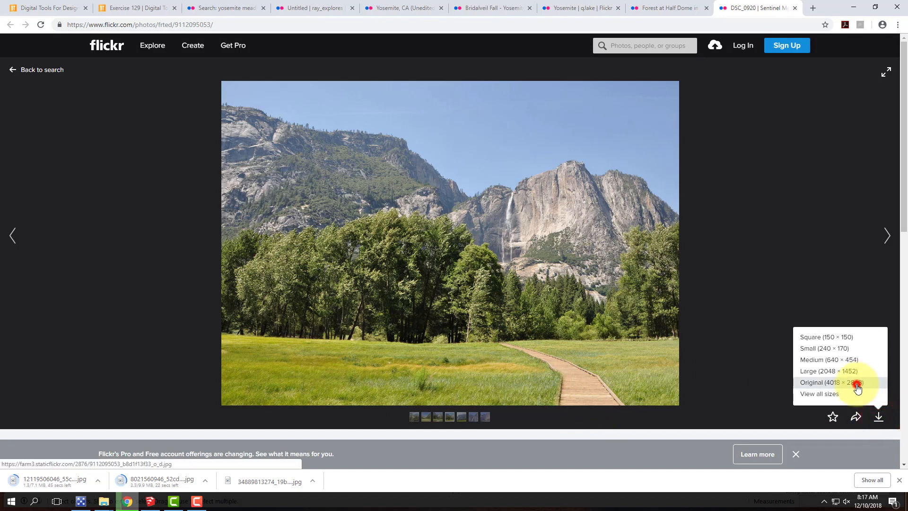
{"action": "left_click", "coordinate": [857, 387]}
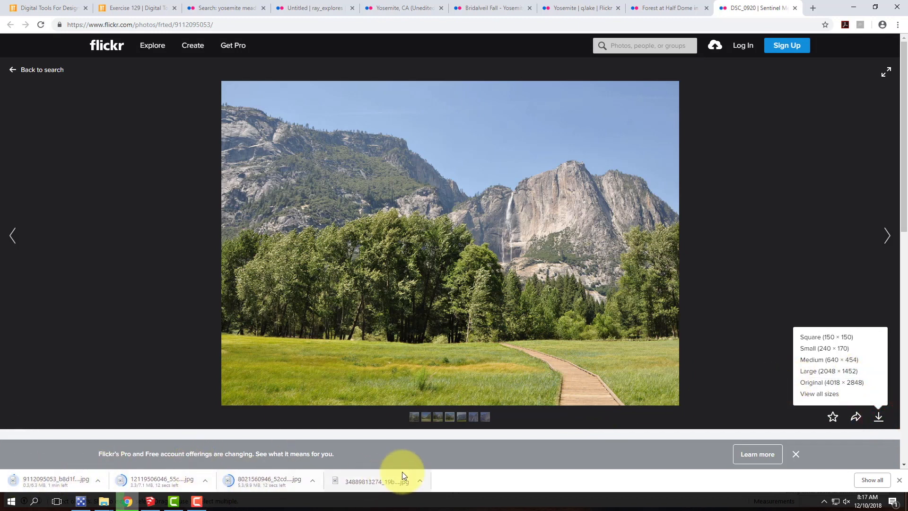
Show the downloaded photos in the Downloads folder and copy all four JPG files
{"action": "left_click", "coordinate": [420, 481]}
{"action": "left_click", "coordinate": [437, 449]}
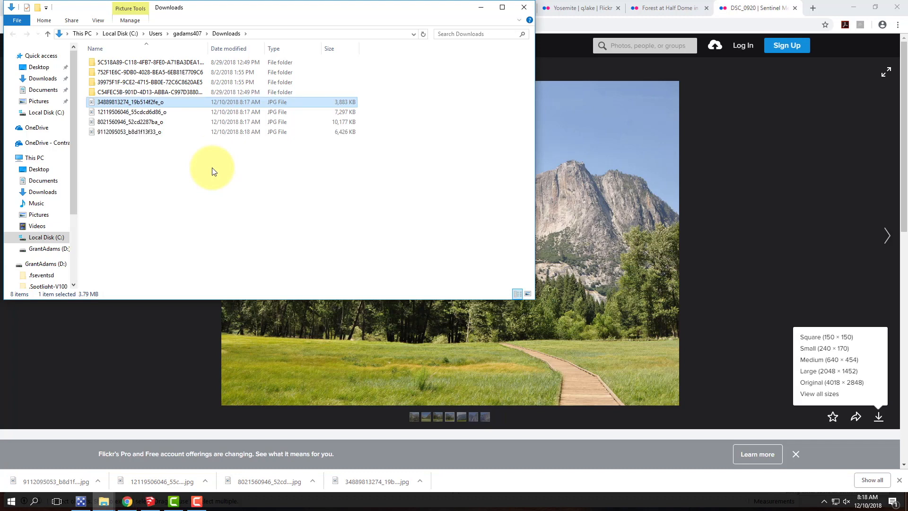
{"action": "left_click_drag", "start_coordinate": [212, 172], "coordinate": [138, 100]}
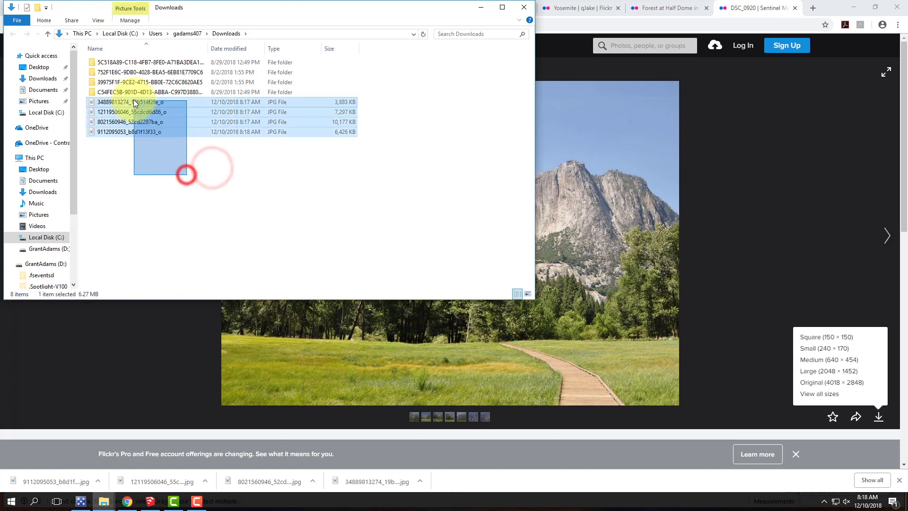
{"action": "left_click", "coordinate": [97, 156]}
{"action": "left_click_drag", "start_coordinate": [159, 155], "coordinate": [120, 100]}
{"action": "right_click", "coordinate": [120, 100]}
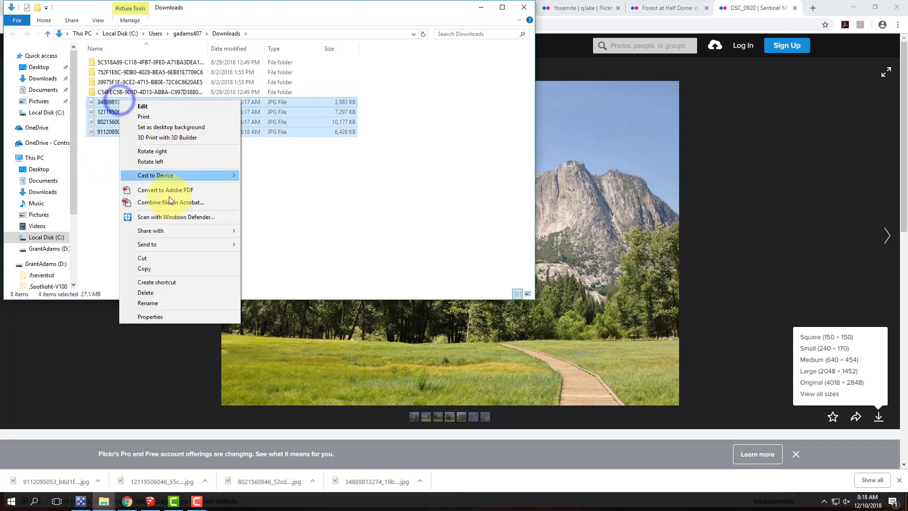
{"action": "left_click", "coordinate": [166, 268]}
Open the Ex127 folder under Live Demonstrations, Live - A135 Exercises in the college OneDrive
{"action": "left_click", "coordinate": [47, 142]}
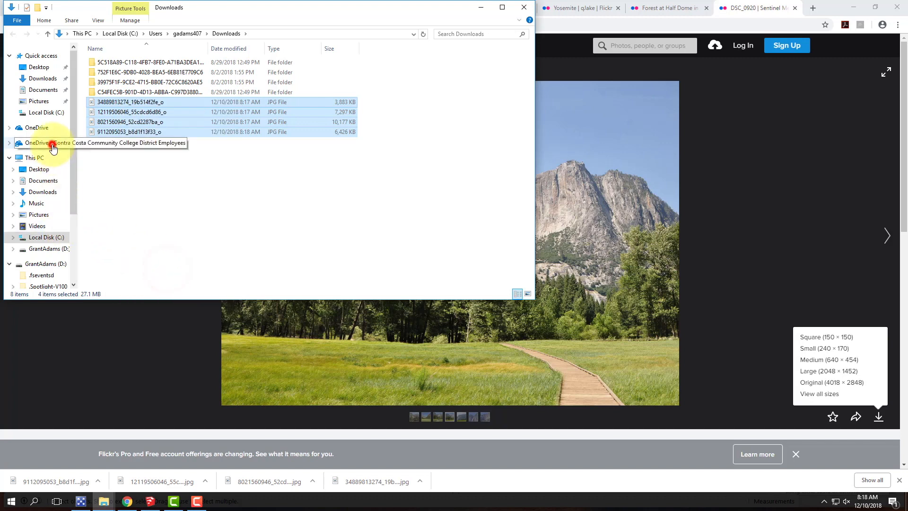
{"action": "double_click", "coordinate": [136, 102]}
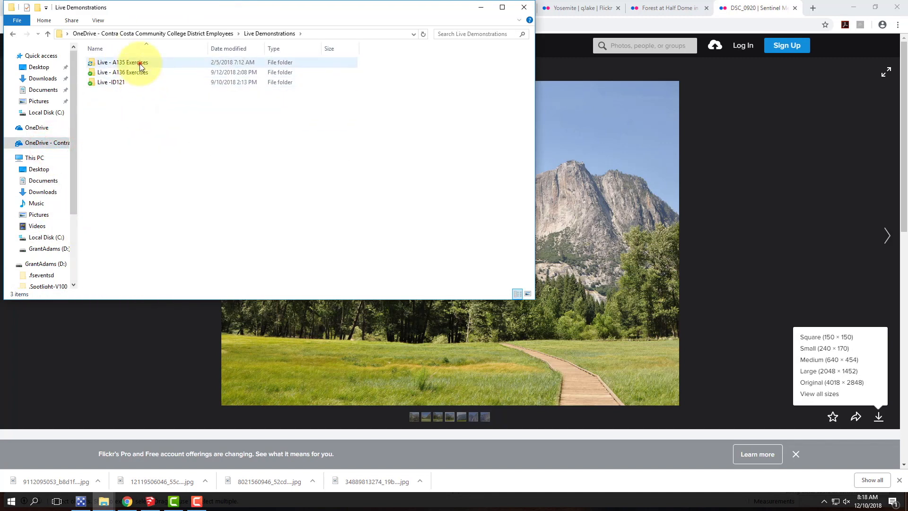
{"action": "double_click", "coordinate": [140, 64]}
{"action": "scroll", "coordinate": [207, 238], "scroll_direction": "down", "scroll_amount": 3}
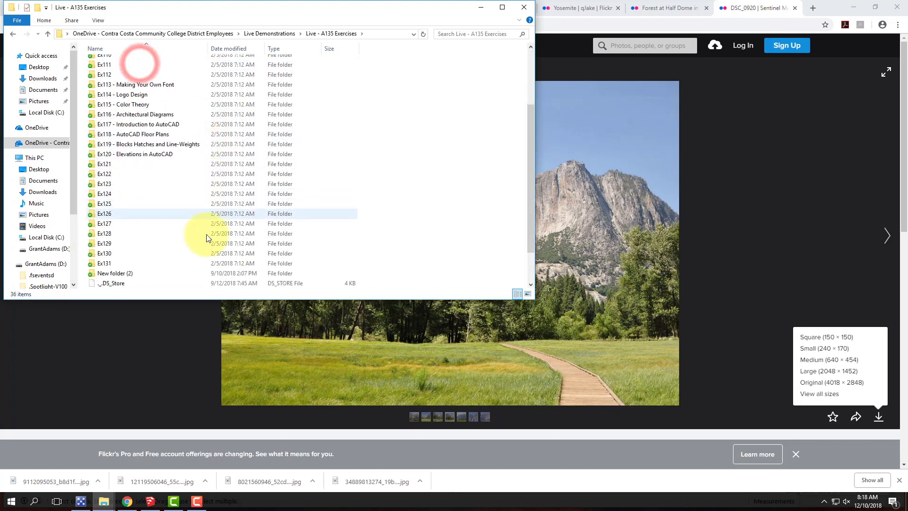
{"action": "double_click", "coordinate": [163, 223]}
Create a new folder named F2018 inside the Ex127 folder
{"action": "left_click", "coordinate": [132, 135]}
{"action": "right_click", "coordinate": [108, 124]}
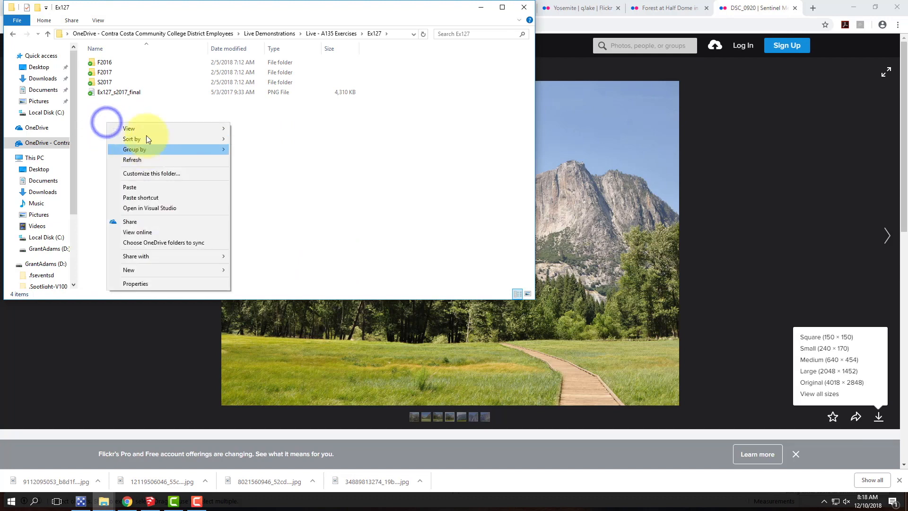
{"action": "mouse_move", "coordinate": [149, 271]}
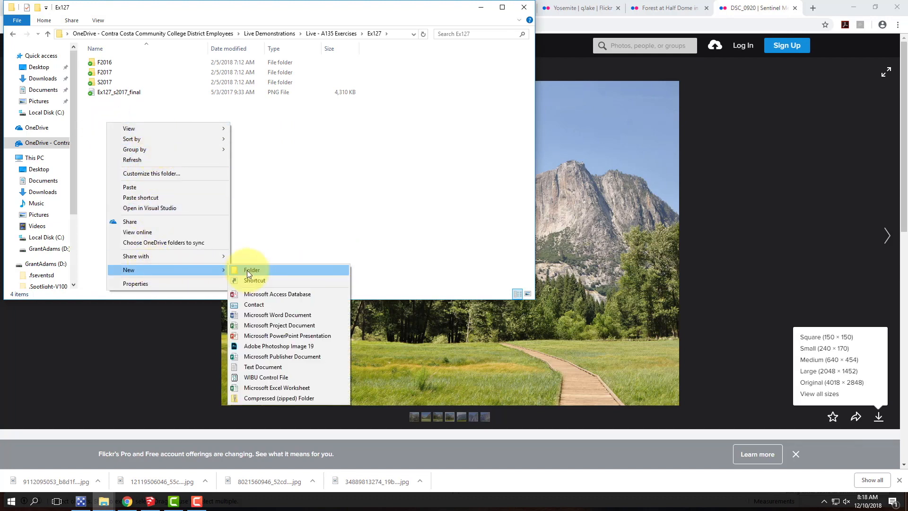
{"action": "left_click", "coordinate": [251, 274]}
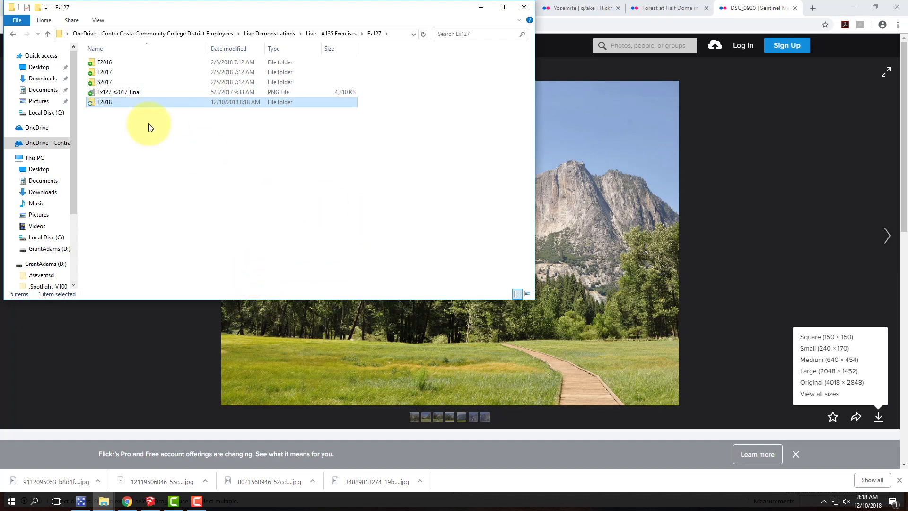
Paste the four copied meadow photos into the F2018 folder and minimize the file window
{"action": "double_click", "coordinate": [135, 101]}
{"action": "right_click", "coordinate": [137, 103]}
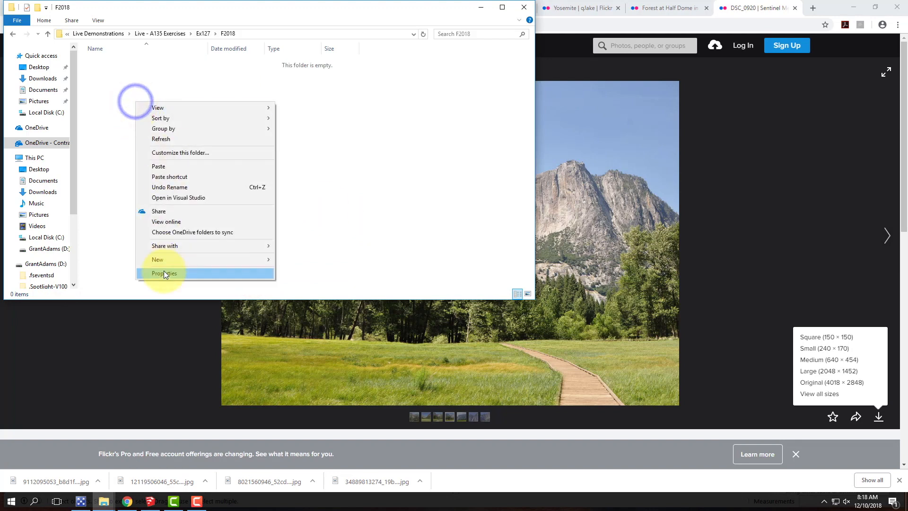
{"action": "left_click", "coordinate": [166, 167]}
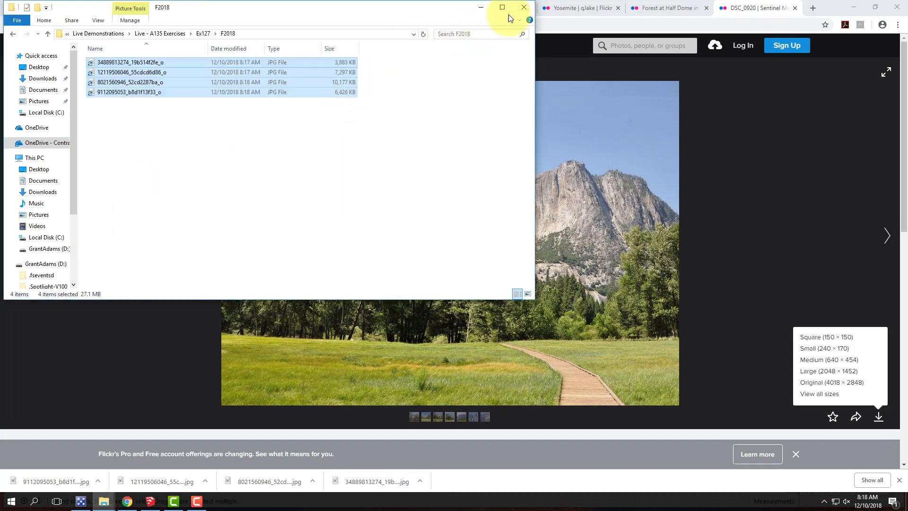
{"action": "left_click", "coordinate": [480, 8]}
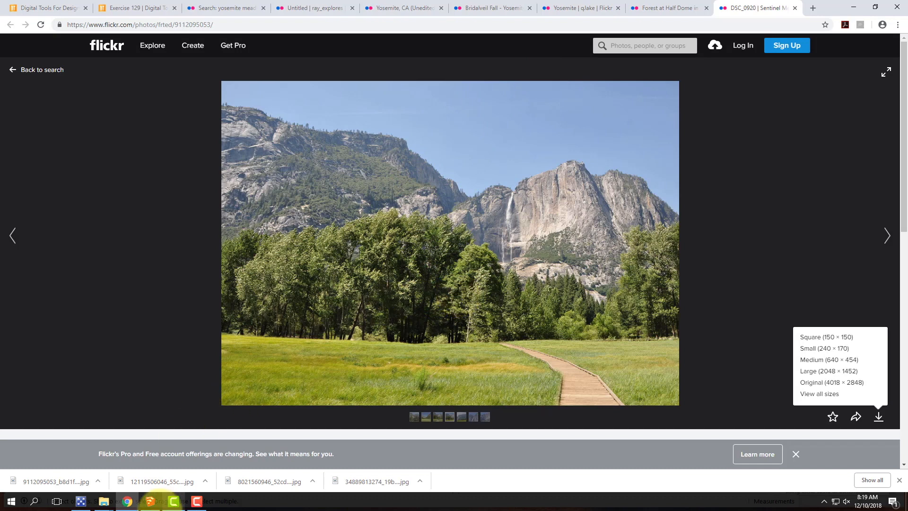
Switch to the SketchUp model, hide its Default Tray, and arrange it side by side with the Flickr photo in Chrome
{"action": "left_click", "coordinate": [151, 502]}
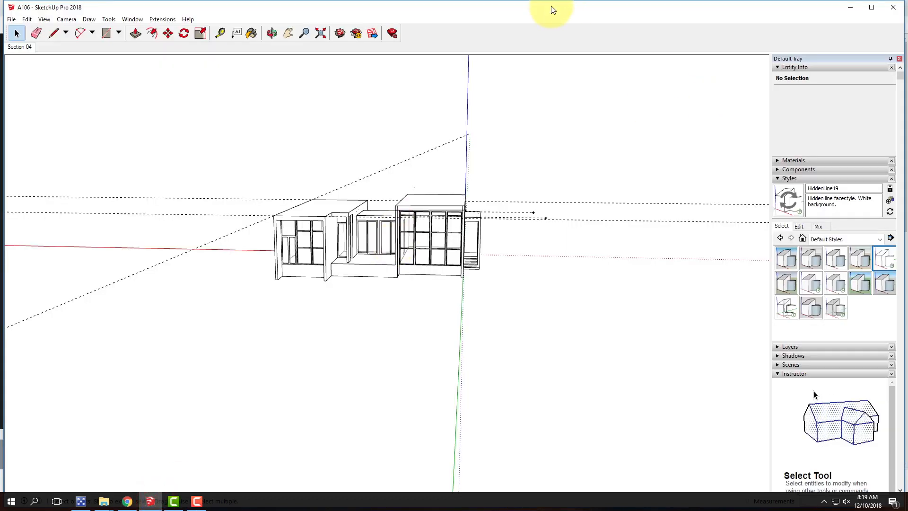
{"action": "mouse_move", "coordinate": [553, 9]}
{"action": "left_mouse_down"}
{"action": "mouse_move", "coordinate": [419, 4]}
{"action": "mouse_move", "coordinate": [0, 68]}
{"action": "left_mouse_up"}
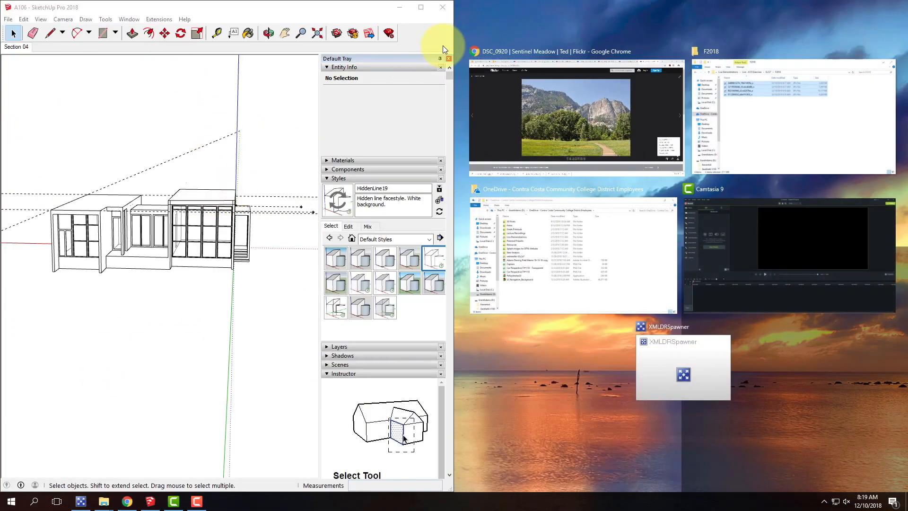
{"action": "left_click", "coordinate": [449, 58]}
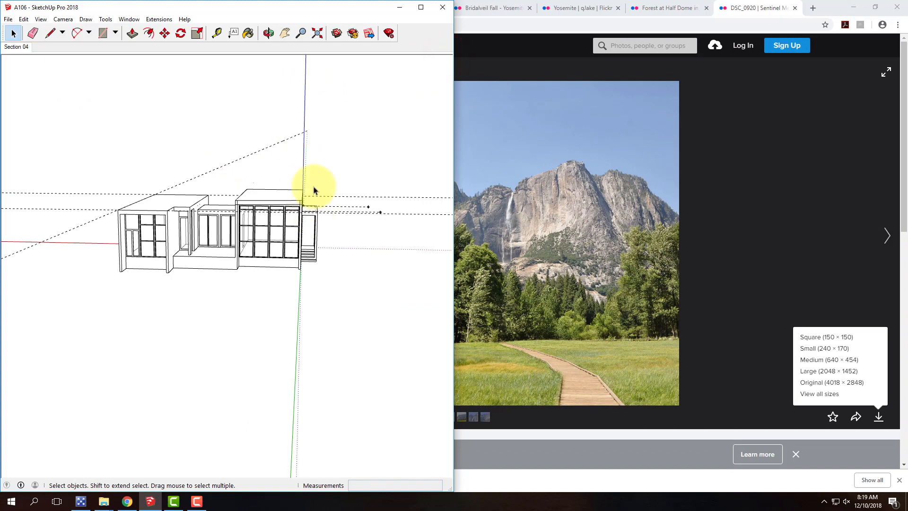
{"action": "left_click", "coordinate": [830, 5]}
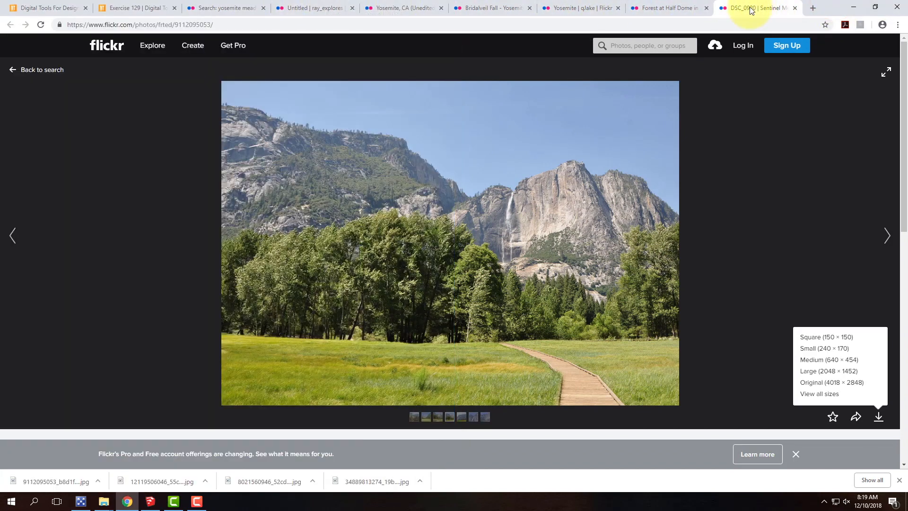
{"action": "mouse_move", "coordinate": [827, 6]}
{"action": "left_mouse_down"}
{"action": "mouse_move", "coordinate": [874, 72]}
{"action": "mouse_move", "coordinate": [907, 89]}
{"action": "left_mouse_up"}
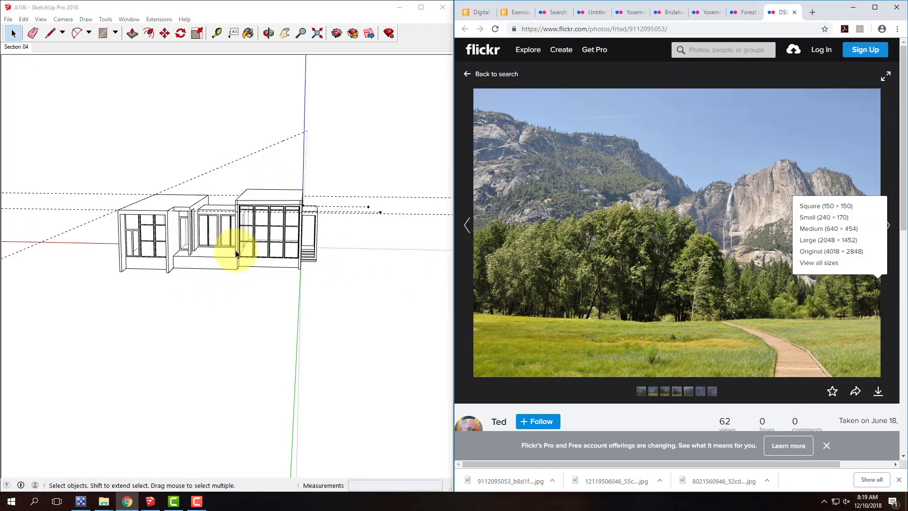
Display the Large Tool Set toolbar in SketchUp
{"action": "left_click", "coordinate": [202, 296]}
{"action": "left_click", "coordinate": [238, 4]}
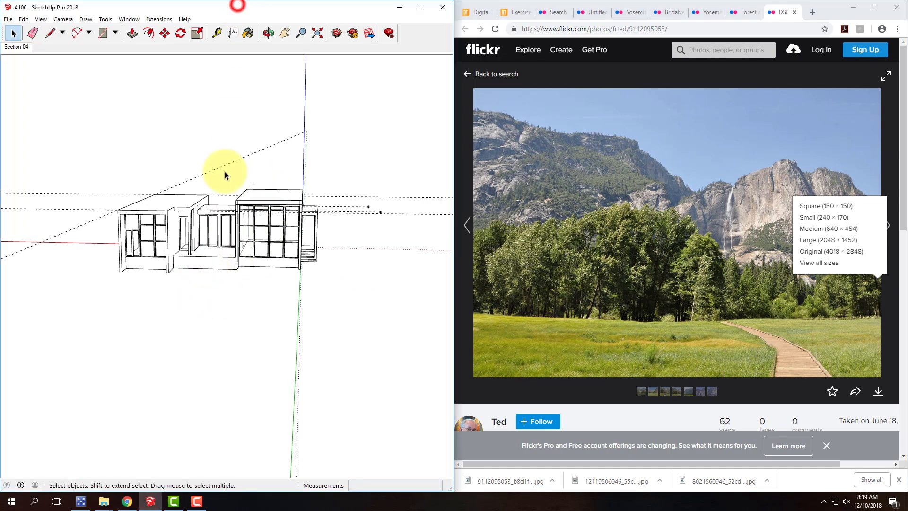
{"action": "mouse_move", "coordinate": [255, 252]}
{"action": "left_mouse_down"}
{"action": "mouse_move", "coordinate": [270, 211]}
{"action": "mouse_move", "coordinate": [256, 227]}
{"action": "mouse_move", "coordinate": [262, 245]}
{"action": "mouse_move", "coordinate": [276, 258]}
{"action": "mouse_move", "coordinate": [308, 243]}
{"action": "mouse_move", "coordinate": [314, 254]}
{"action": "mouse_move", "coordinate": [240, 260]}
{"action": "mouse_move", "coordinate": [314, 265]}
{"action": "mouse_move", "coordinate": [299, 267]}
{"action": "left_mouse_up"}
{"action": "scroll", "coordinate": [258, 243], "scroll_direction": "up", "scroll_amount": 3}
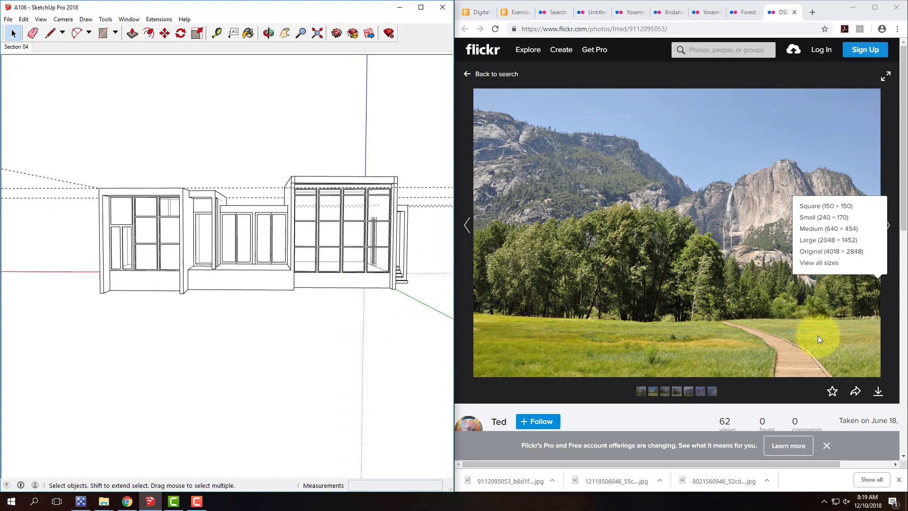
{"action": "mouse_move", "coordinate": [331, 192]}
{"action": "left_mouse_down"}
{"action": "mouse_move", "coordinate": [288, 209]}
{"action": "mouse_move", "coordinate": [292, 232]}
{"action": "left_mouse_up"}
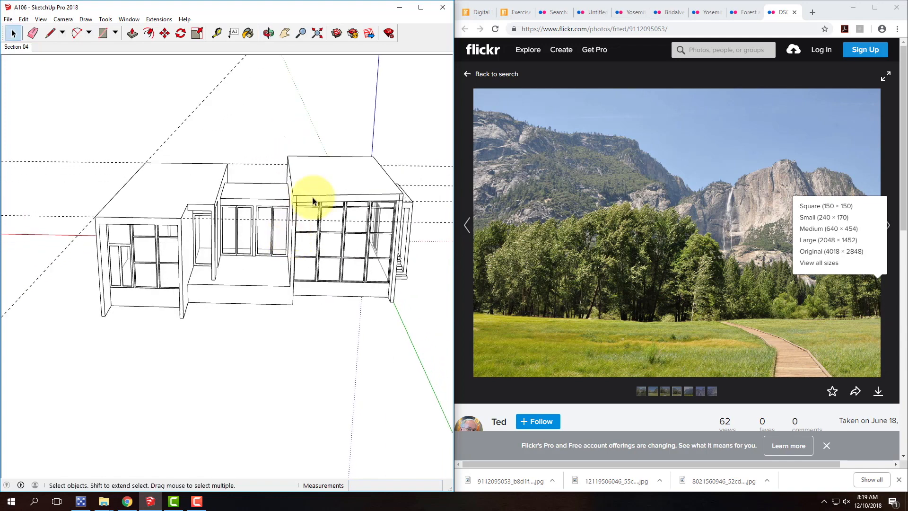
{"action": "left_click", "coordinate": [87, 19]}
{"action": "left_click", "coordinate": [41, 19]}
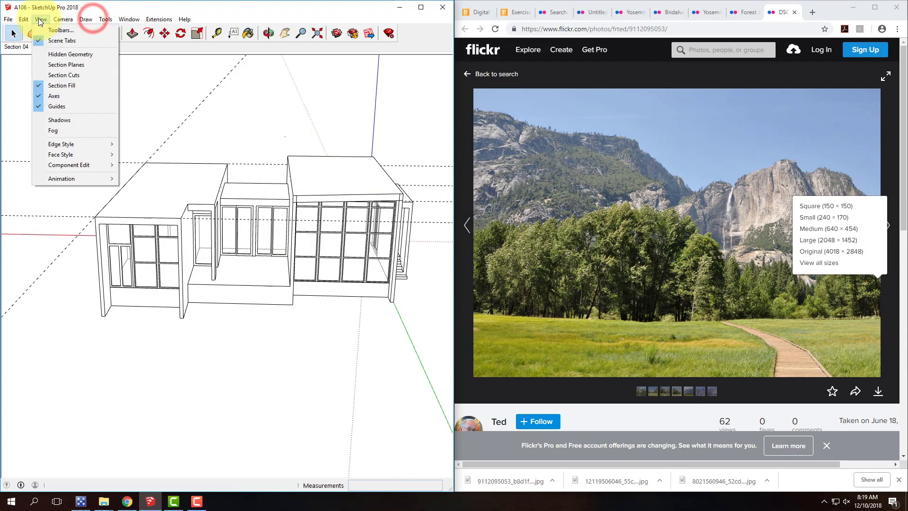
{"action": "left_click", "coordinate": [65, 31]}
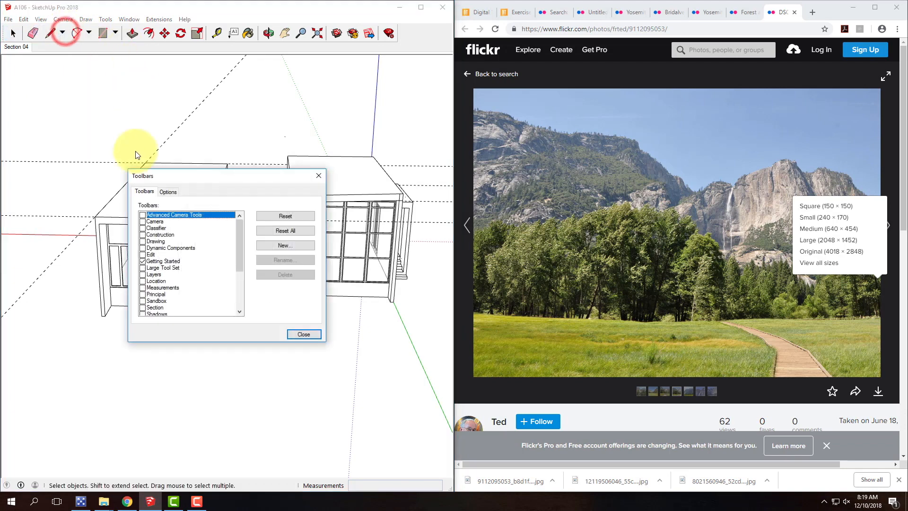
{"action": "left_click", "coordinate": [143, 269]}
{"action": "left_click", "coordinate": [307, 333]}
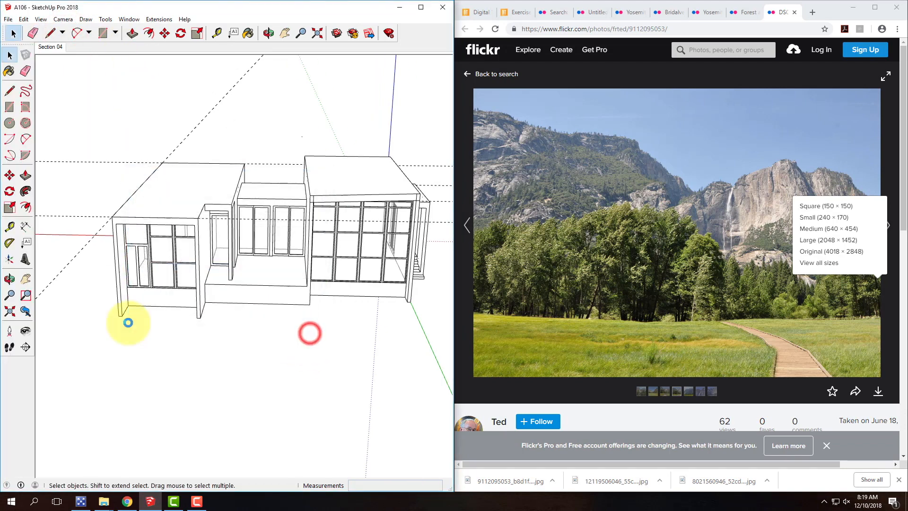
Try to place the camera on the ground just in front of the house with a 5' 6" height offset
{"action": "left_click", "coordinate": [9, 333]}
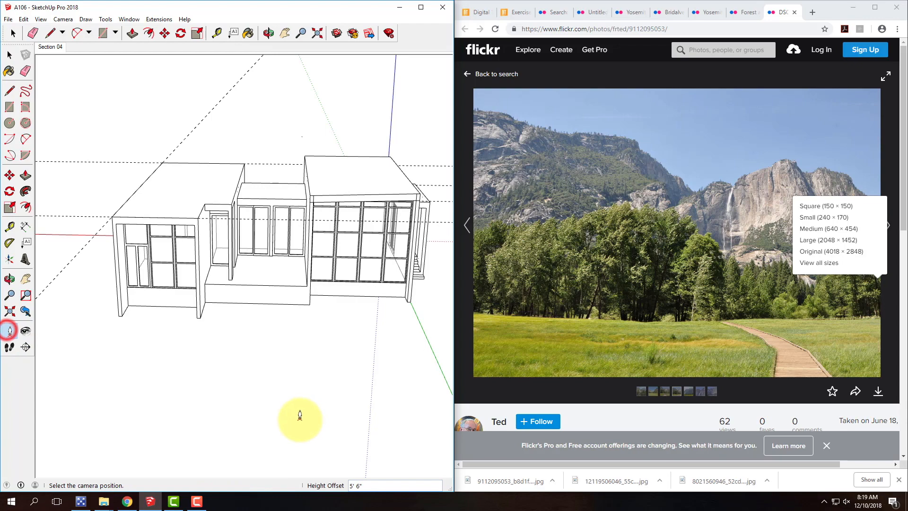
{"action": "left_click", "coordinate": [275, 465]}
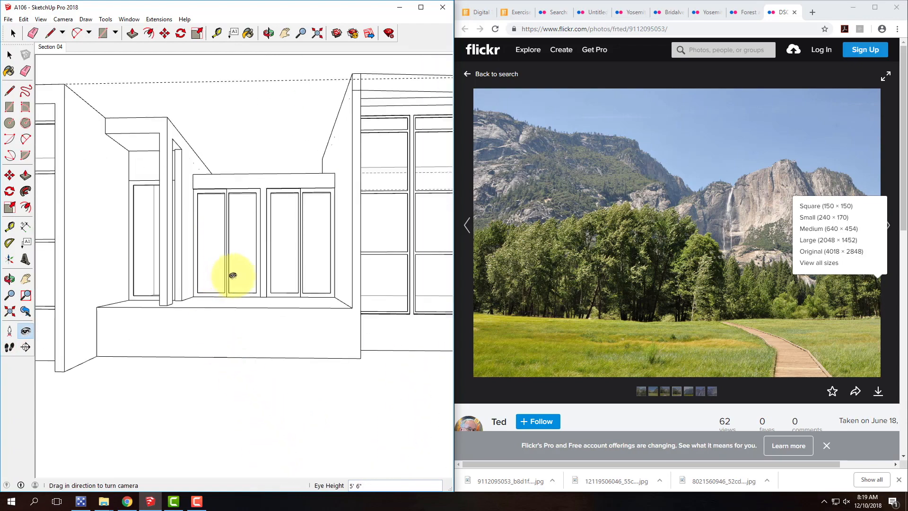
{"action": "scroll", "coordinate": [233, 272], "scroll_direction": "down", "scroll_amount": 4}
{"action": "scroll", "coordinate": [233, 276], "scroll_direction": "down", "scroll_amount": 5}
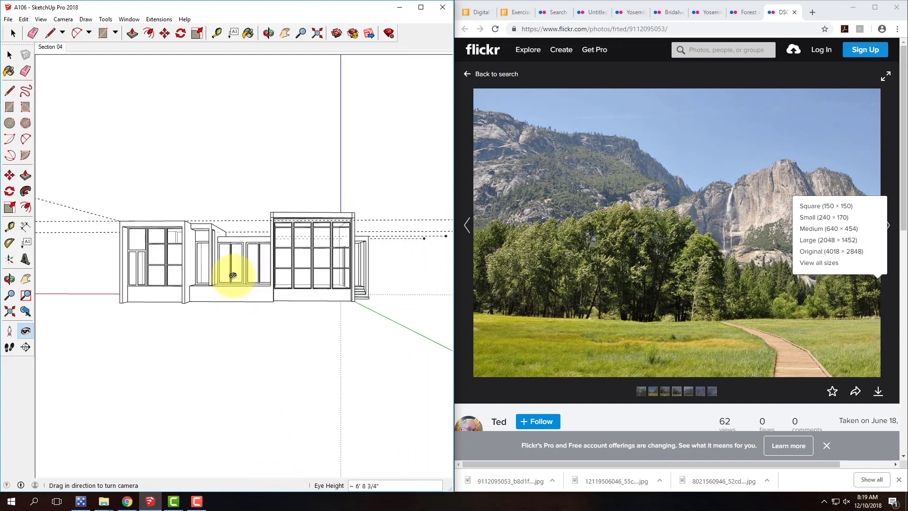
{"action": "mouse_move", "coordinate": [237, 266]}
{"action": "left_mouse_down"}
{"action": "mouse_move", "coordinate": [241, 335]}
{"action": "mouse_move", "coordinate": [239, 254]}
{"action": "left_mouse_up"}
{"action": "scroll", "coordinate": [249, 243], "scroll_direction": "down", "scroll_amount": 5}
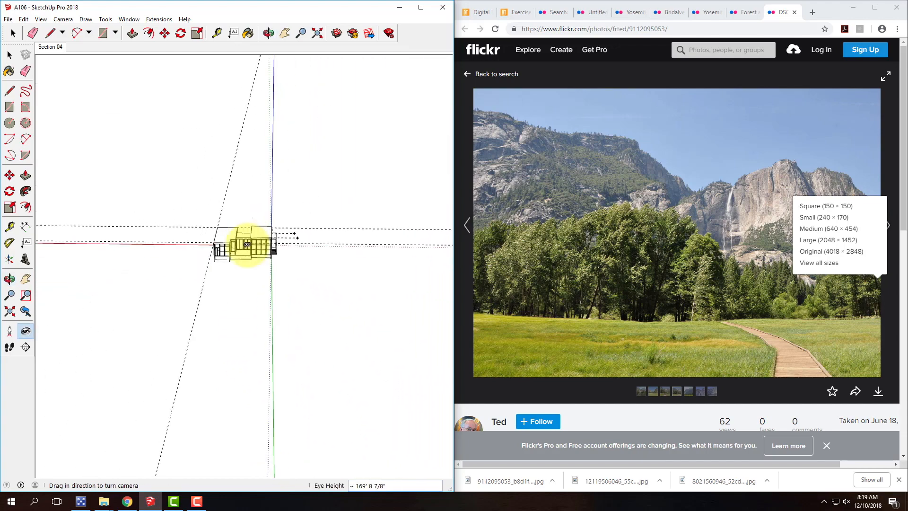
Place the camera on the ground farther from the house and adjust its direction and distance to match the meadow photo's perspective
{"action": "left_click", "coordinate": [10, 331]}
{"action": "left_click", "coordinate": [230, 363]}
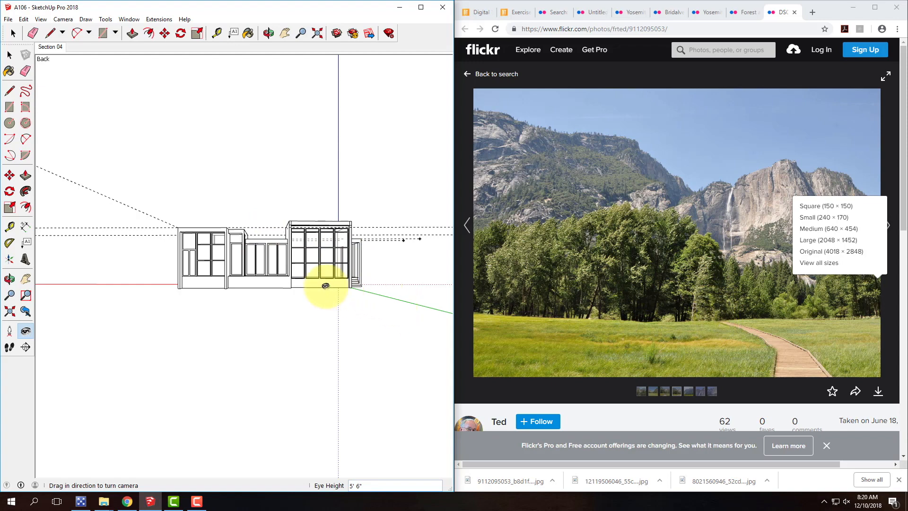
{"action": "left_click_drag", "start_coordinate": [311, 284], "coordinate": [296, 272]}
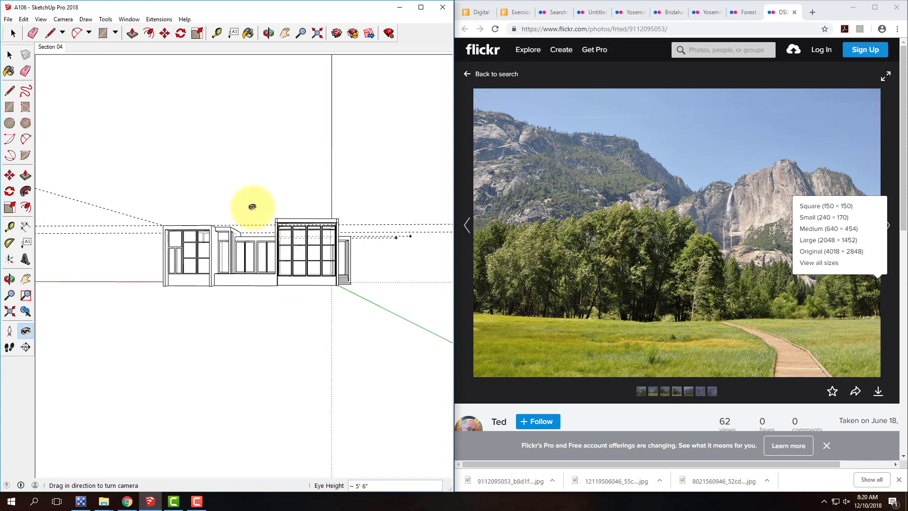
{"action": "left_click_drag", "start_coordinate": [324, 225], "coordinate": [297, 232]}
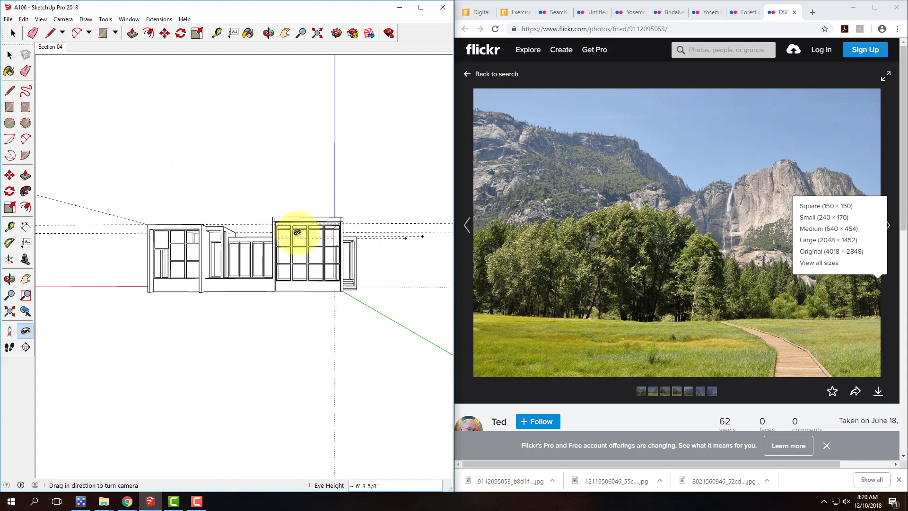
{"action": "scroll", "coordinate": [297, 231], "scroll_direction": "up", "scroll_amount": 1}
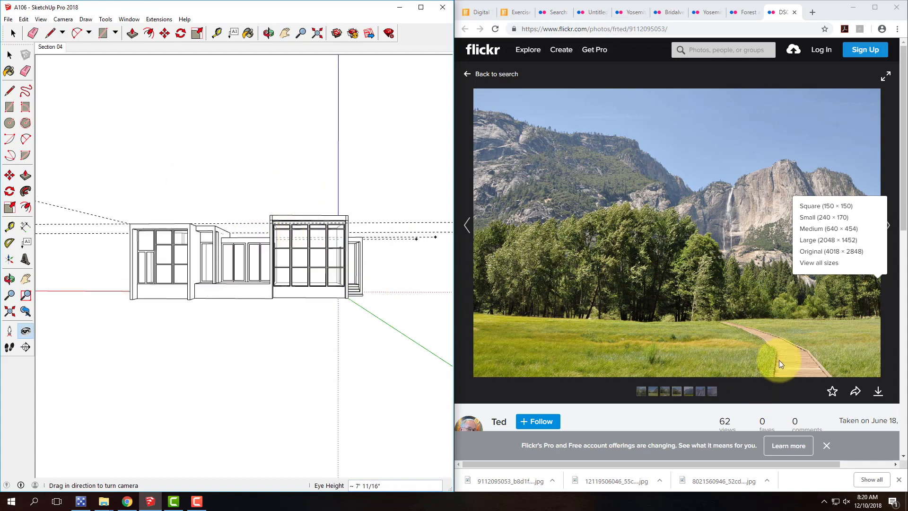
{"action": "key", "text": "o"}
{"action": "left_click_drag", "start_coordinate": [319, 290], "coordinate": [314, 292]}
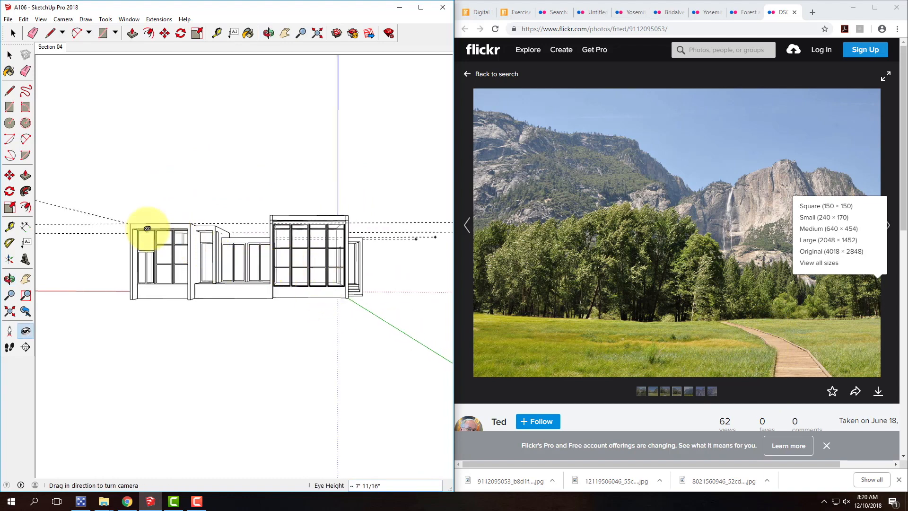
{"action": "scroll", "coordinate": [145, 233], "scroll_direction": "up", "scroll_amount": 1}
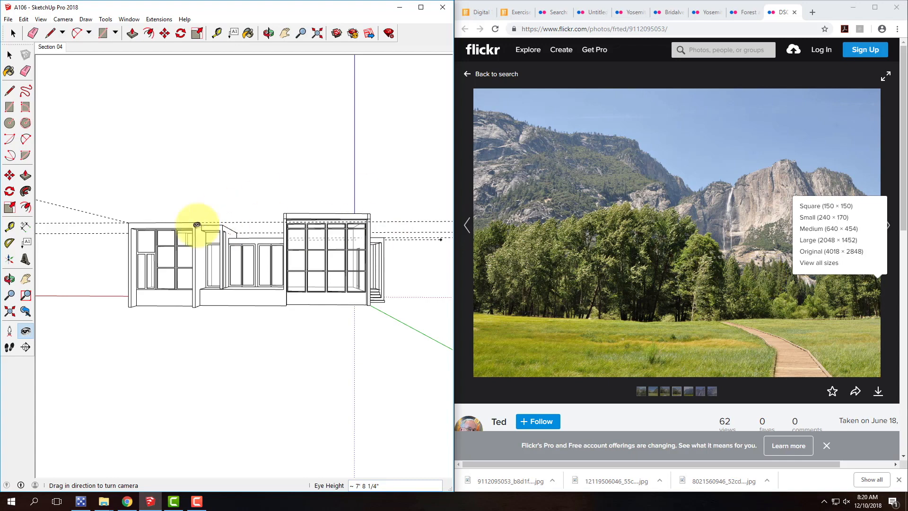
Maximize the SketchUp window and show the Default Tray again
{"action": "left_click_drag", "start_coordinate": [251, 6], "coordinate": [359, 4]}
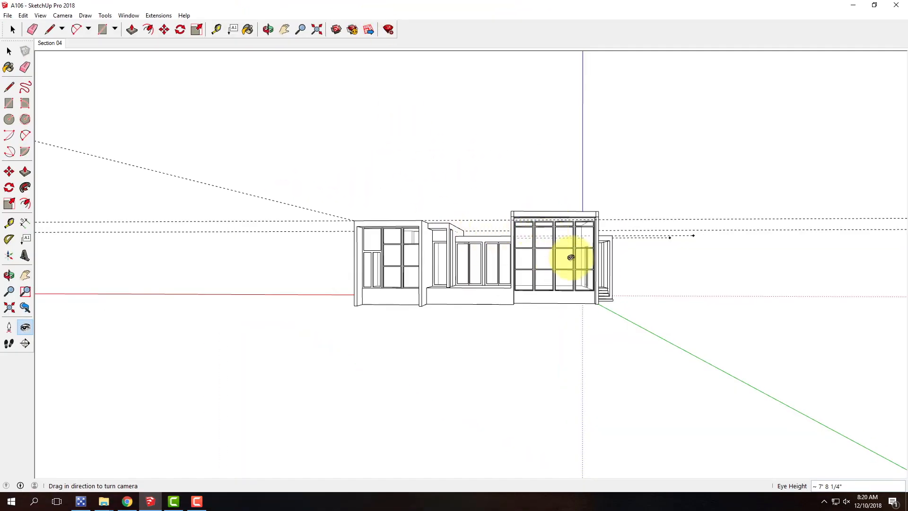
{"action": "left_click", "coordinate": [40, 16]}
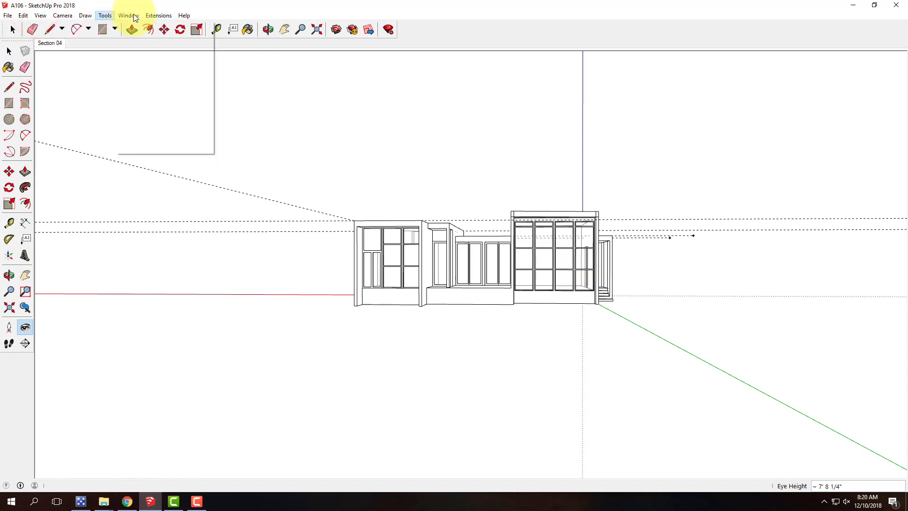
{"action": "mouse_move", "coordinate": [135, 17]}
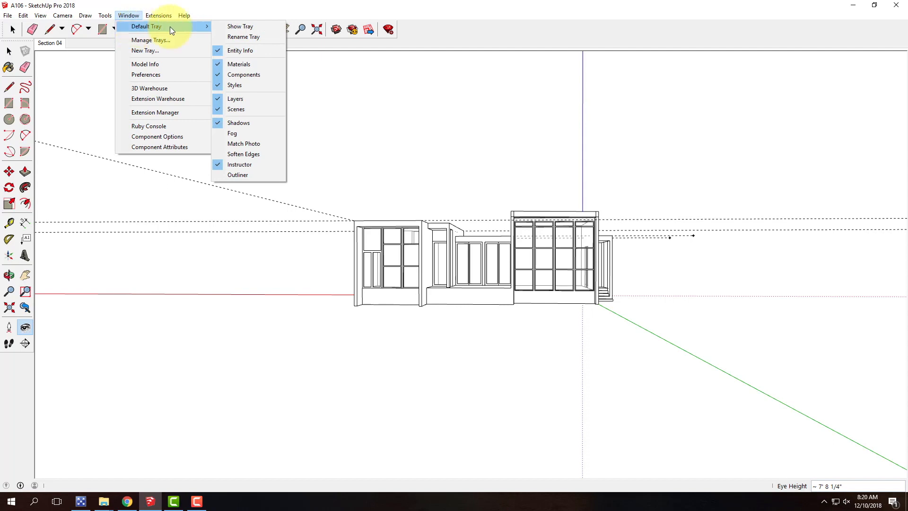
{"action": "left_click", "coordinate": [265, 27]}
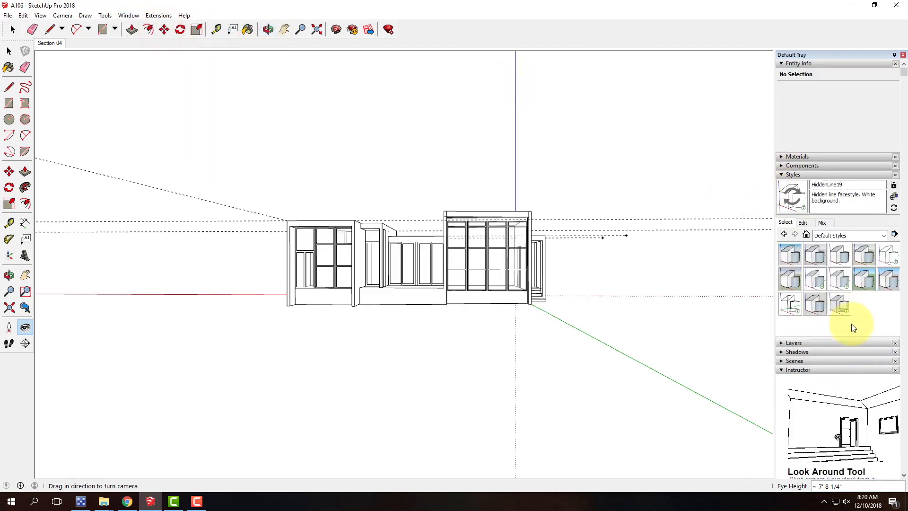
Save the current perspective view of the house as a new scene
{"action": "left_click", "coordinate": [784, 175]}
{"action": "left_click", "coordinate": [789, 202]}
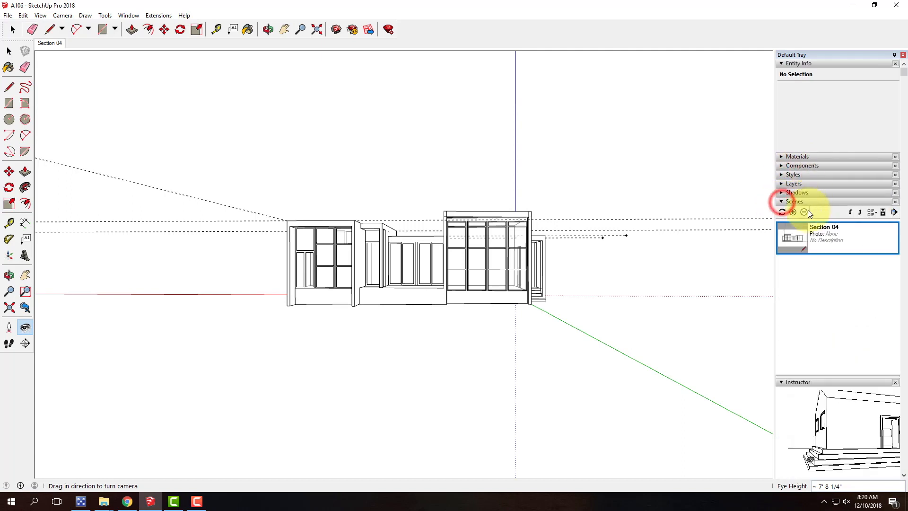
{"action": "left_click", "coordinate": [793, 212]}
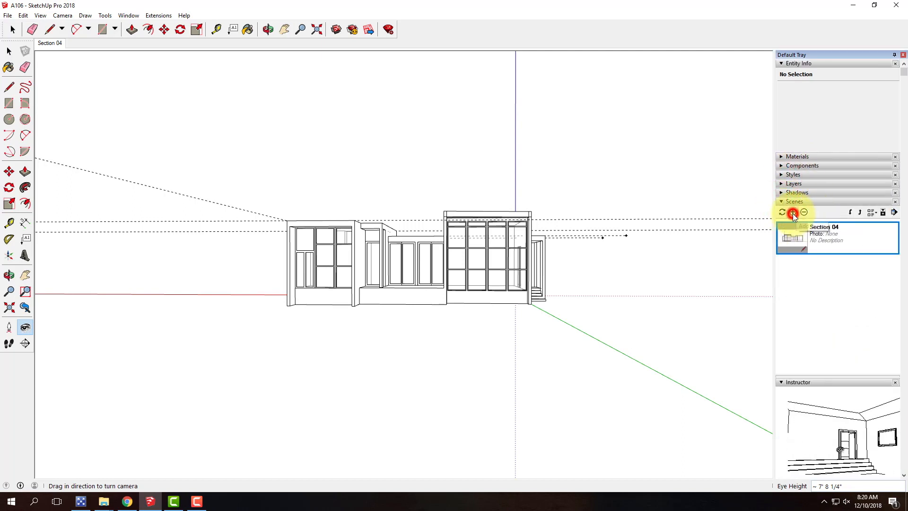
{"action": "left_click", "coordinate": [477, 293]}
Rename the new scene as Perspective02
{"action": "left_click", "coordinate": [824, 265]}
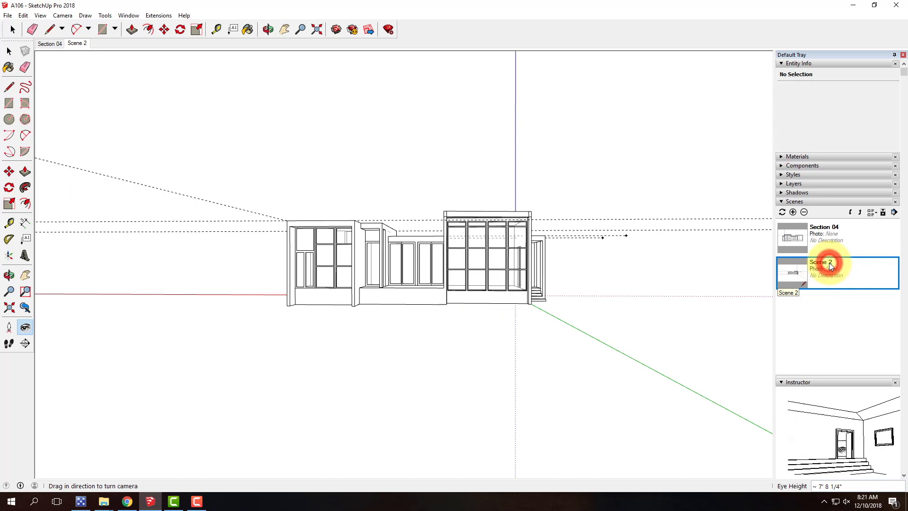
{"action": "right_click", "coordinate": [830, 263]}
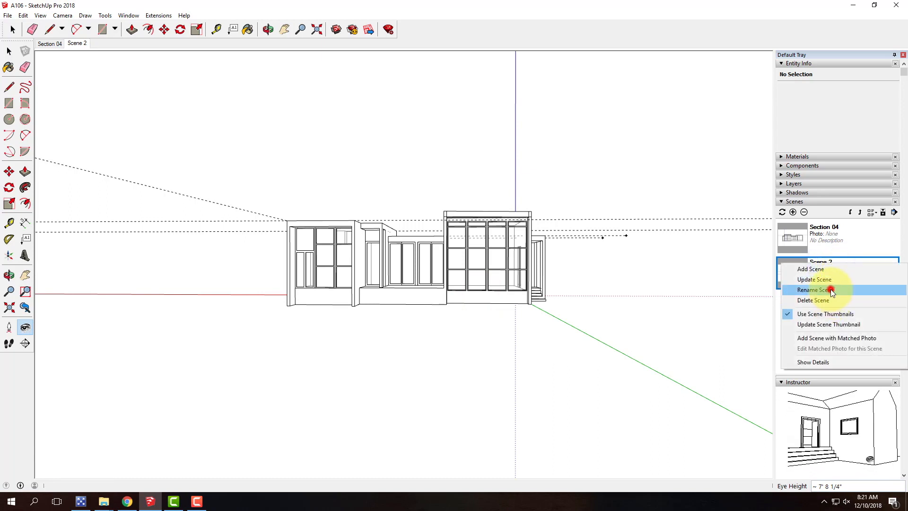
{"action": "left_click", "coordinate": [831, 290]}
{"action": "left_click", "coordinate": [831, 265]}
{"action": "left_click", "coordinate": [838, 396]}
{"action": "type", "text": "Perspe"}
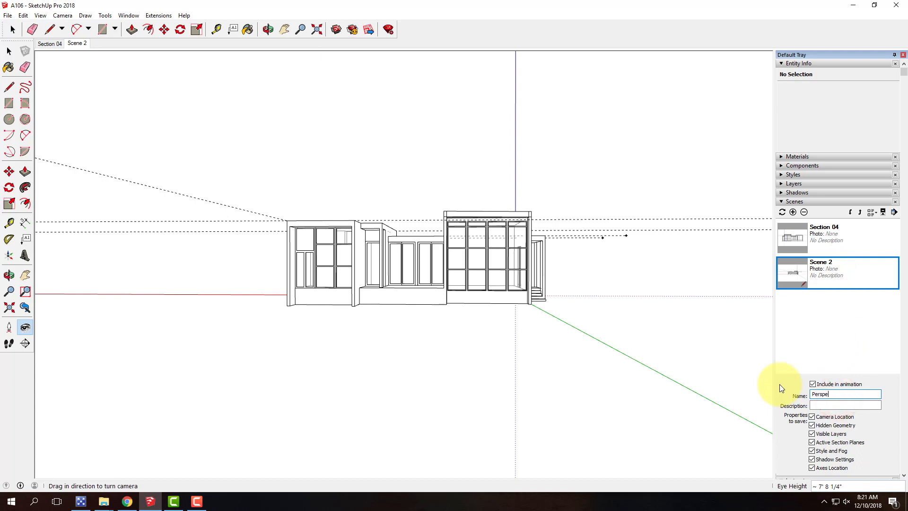
{"action": "type", "text": "ctive02"}
{"action": "key", "text": "Return"}
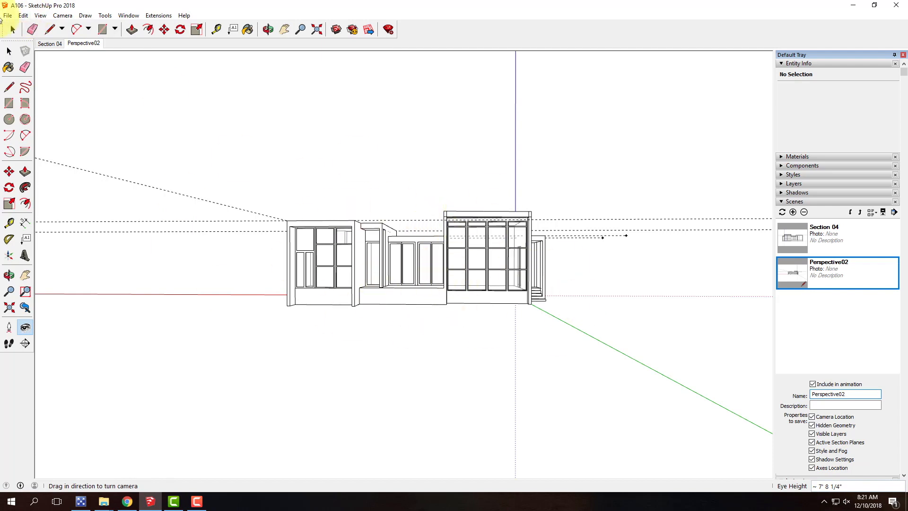
Apply the HiddenLine style from the Default Styles collection to the perspective view
{"action": "left_click", "coordinate": [20, 16]}
{"action": "left_click", "coordinate": [334, 161]}
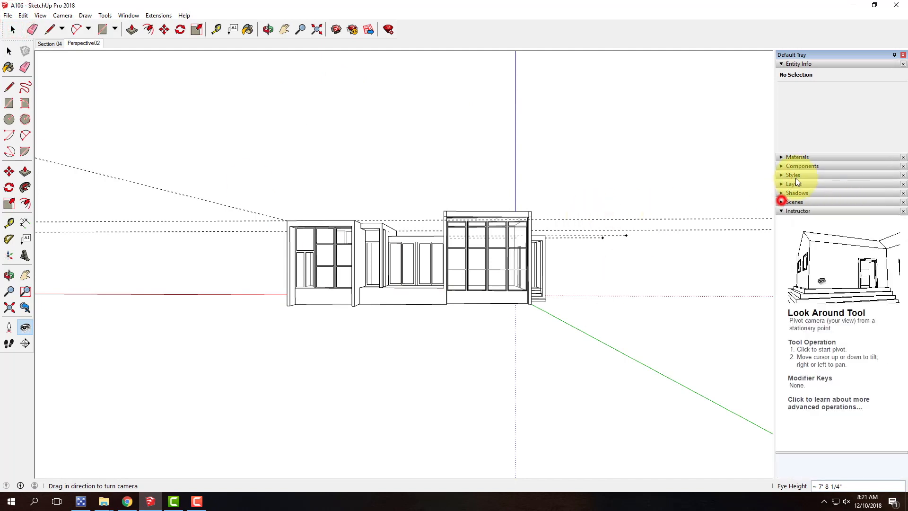
{"action": "left_click", "coordinate": [782, 174]}
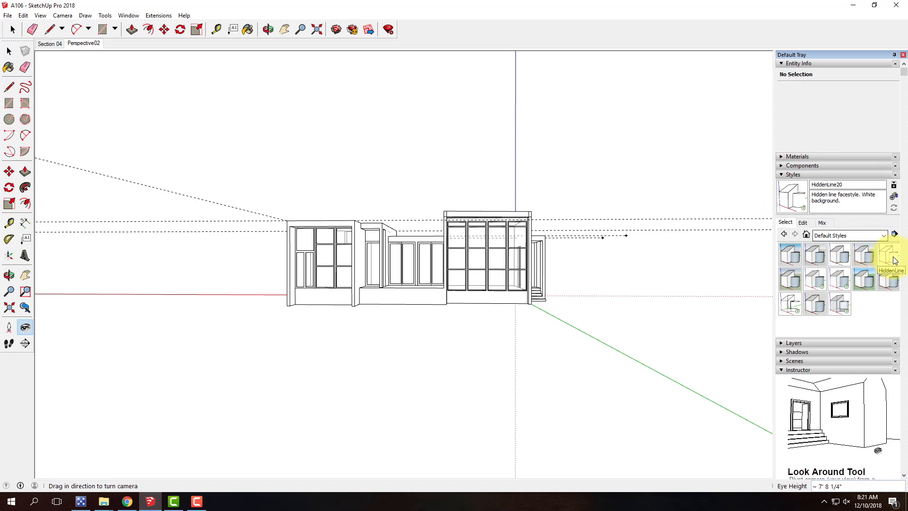
{"action": "left_click", "coordinate": [892, 261]}
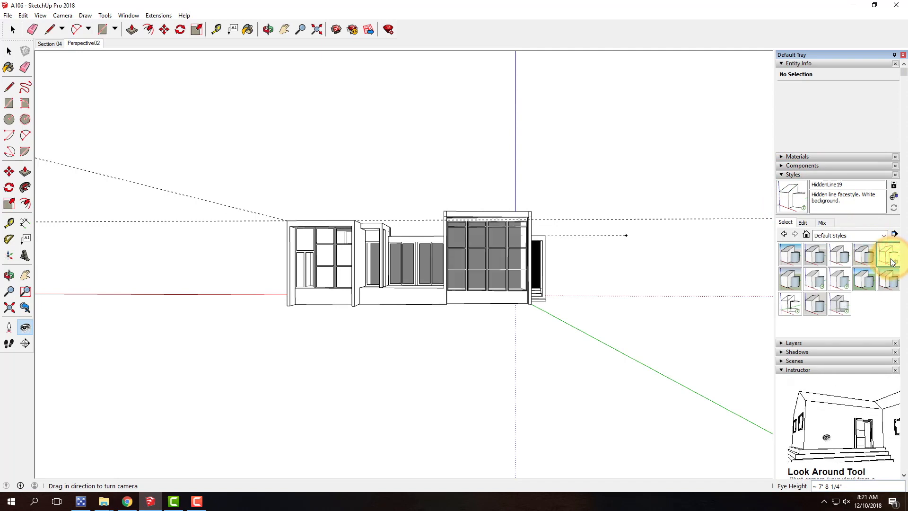
Hide the section cuts, section fill, axes and guides in the perspective view of the house
{"action": "left_click", "coordinate": [47, 18]}
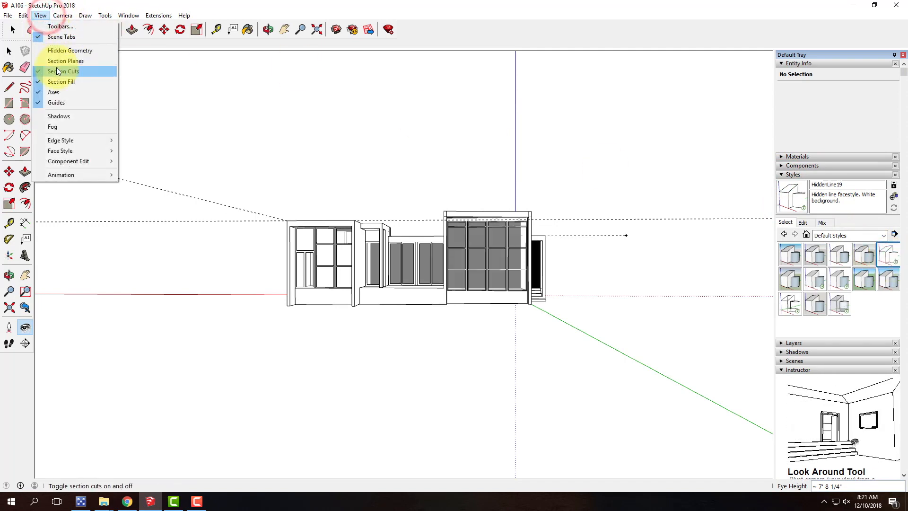
{"action": "left_click", "coordinate": [56, 67]}
{"action": "left_click", "coordinate": [42, 16]}
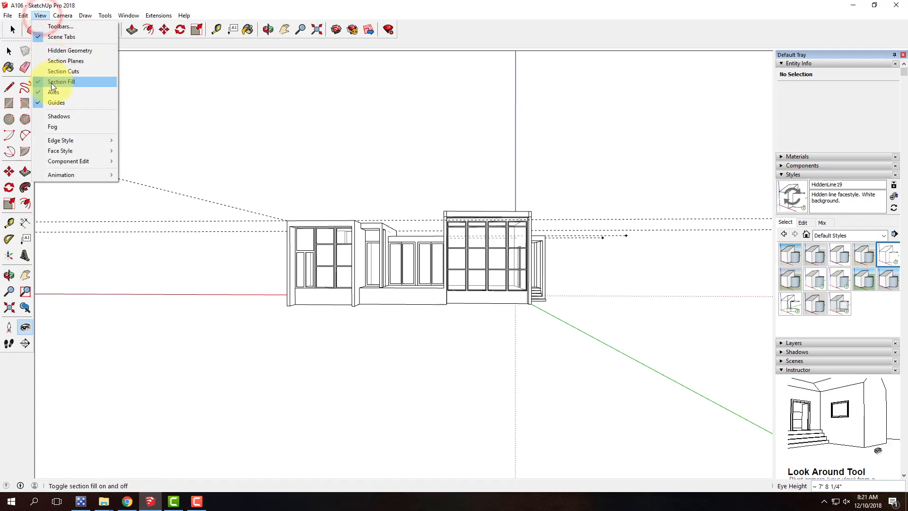
{"action": "left_click", "coordinate": [51, 83]}
{"action": "left_click", "coordinate": [40, 16]}
{"action": "left_click", "coordinate": [52, 91]}
{"action": "left_click", "coordinate": [41, 16]}
{"action": "left_click", "coordinate": [55, 102]}
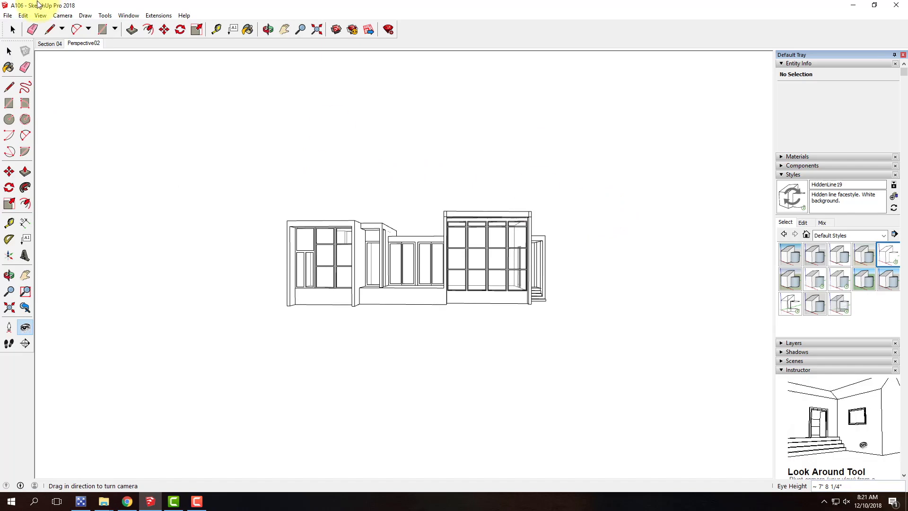
Start a 2D graphic export to Live Demonstrations > Live - A135 Exercises > Ex127 > F2018, naming the JPEG A106_Perspective02-lines
{"action": "left_click", "coordinate": [10, 17]}
{"action": "mouse_move", "coordinate": [38, 162]}
{"action": "left_click", "coordinate": [160, 173]}
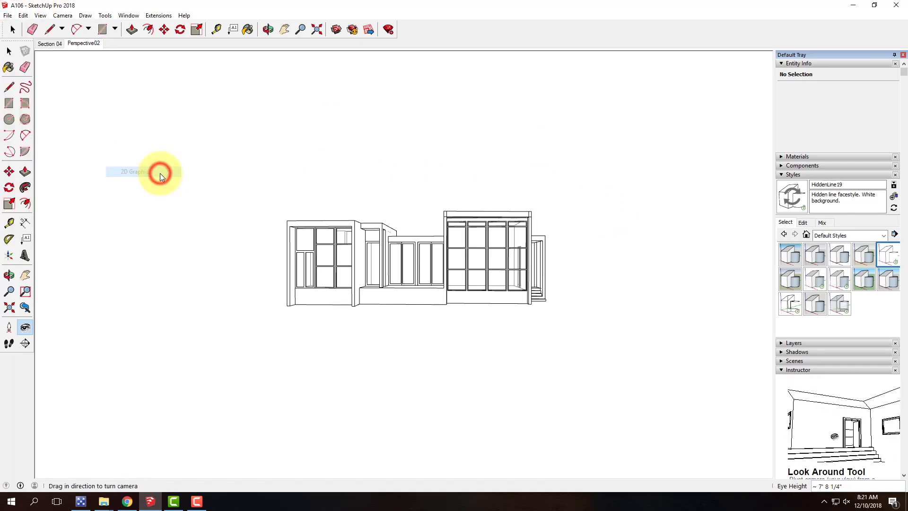
{"action": "left_click", "coordinate": [38, 113]}
{"action": "double_click", "coordinate": [114, 125]}
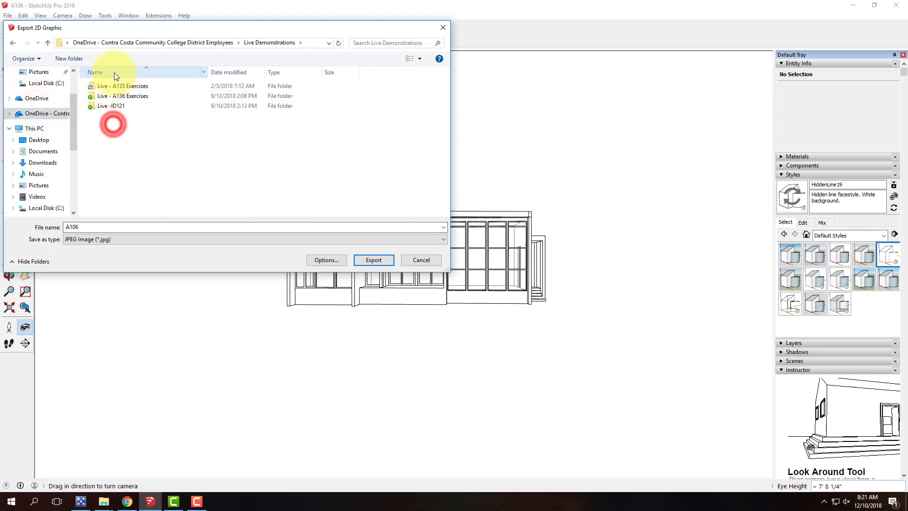
{"action": "double_click", "coordinate": [126, 87]}
{"action": "scroll", "coordinate": [134, 184], "scroll_direction": "down", "scroll_amount": 5}
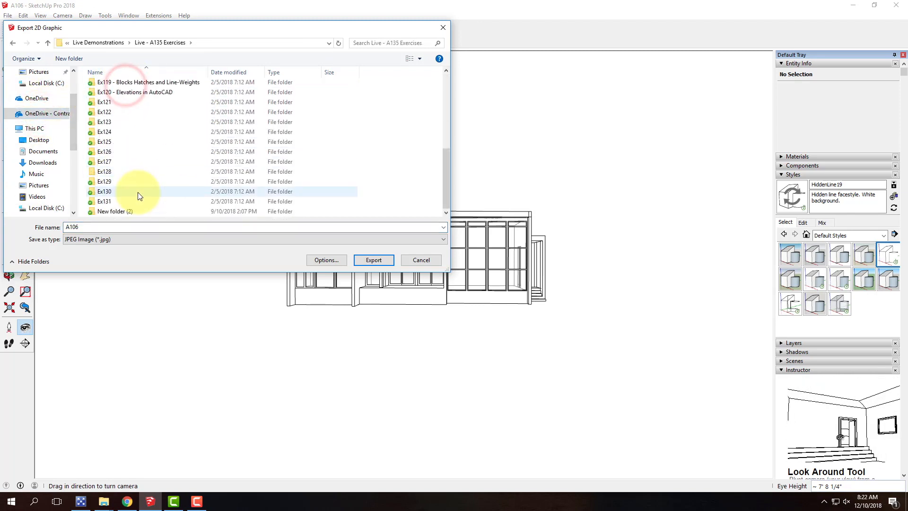
{"action": "double_click", "coordinate": [106, 162]}
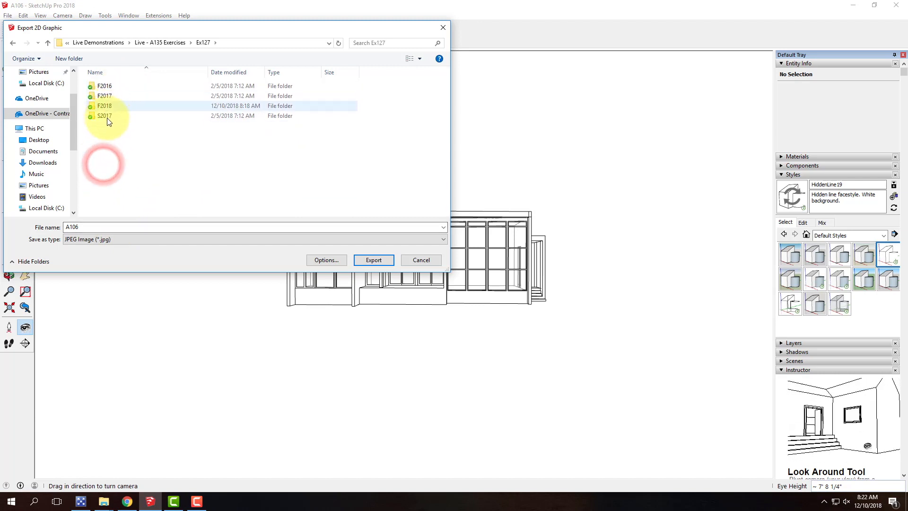
{"action": "double_click", "coordinate": [104, 106]}
{"action": "double_click", "coordinate": [93, 229]}
{"action": "left_click", "coordinate": [94, 228]}
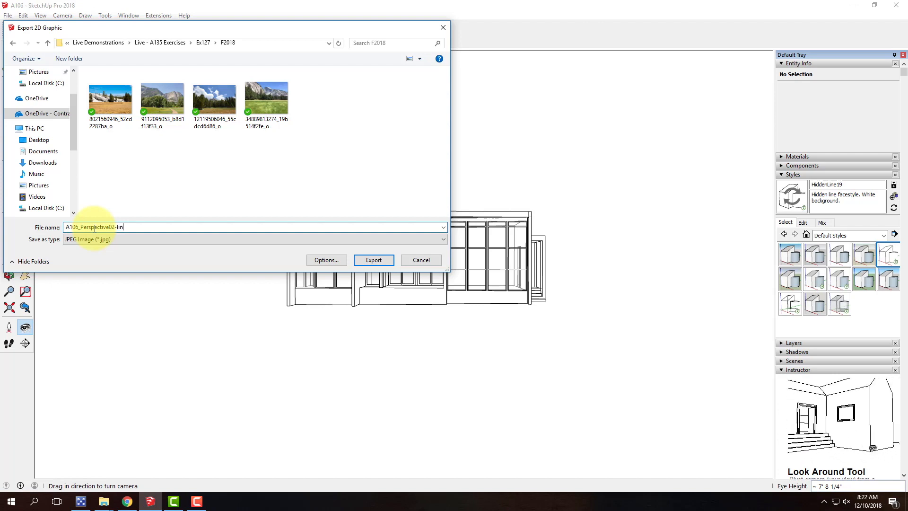
Set a custom image width of 3000 pixels instead of the view size and export the JPEG
{"action": "left_click", "coordinate": [339, 259]}
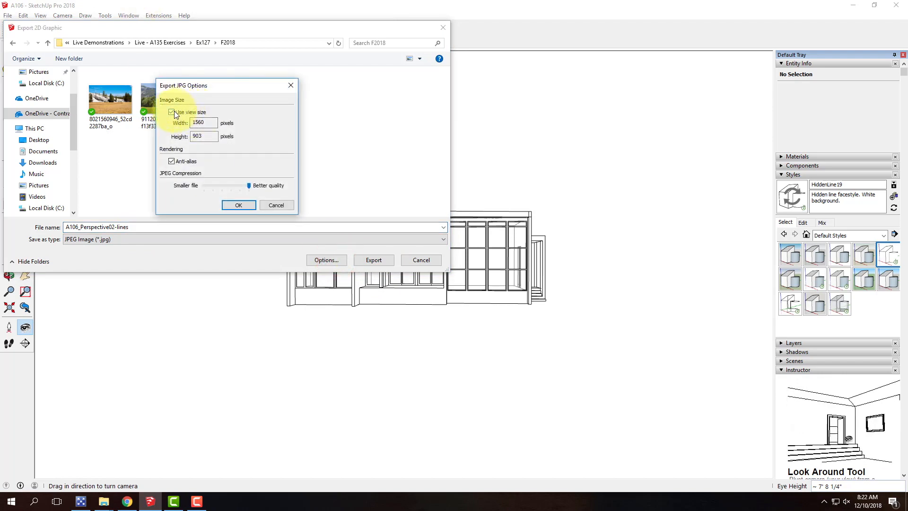
{"action": "left_click", "coordinate": [172, 112]}
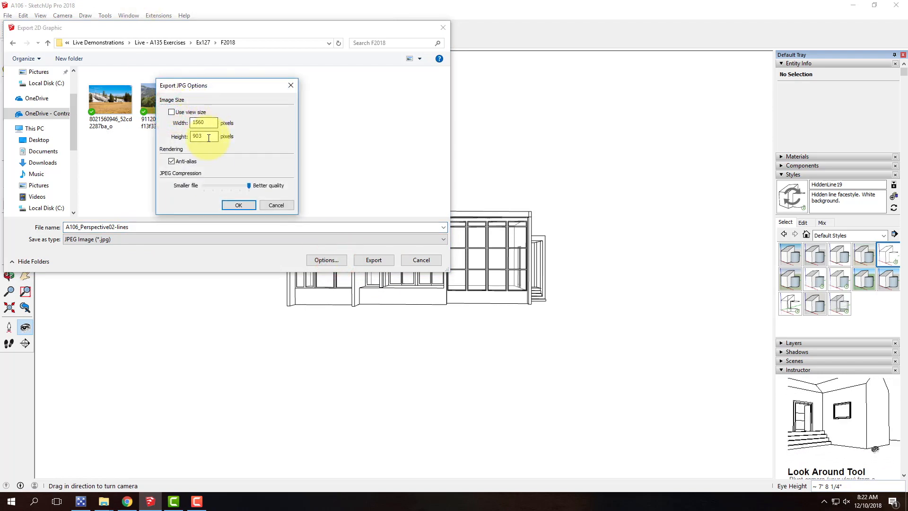
{"action": "double_click", "coordinate": [209, 123]}
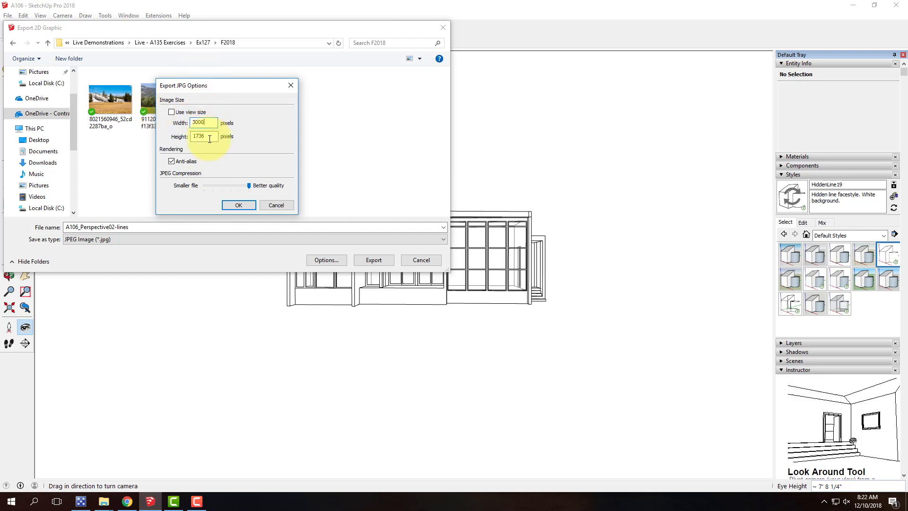
{"action": "left_click", "coordinate": [239, 206]}
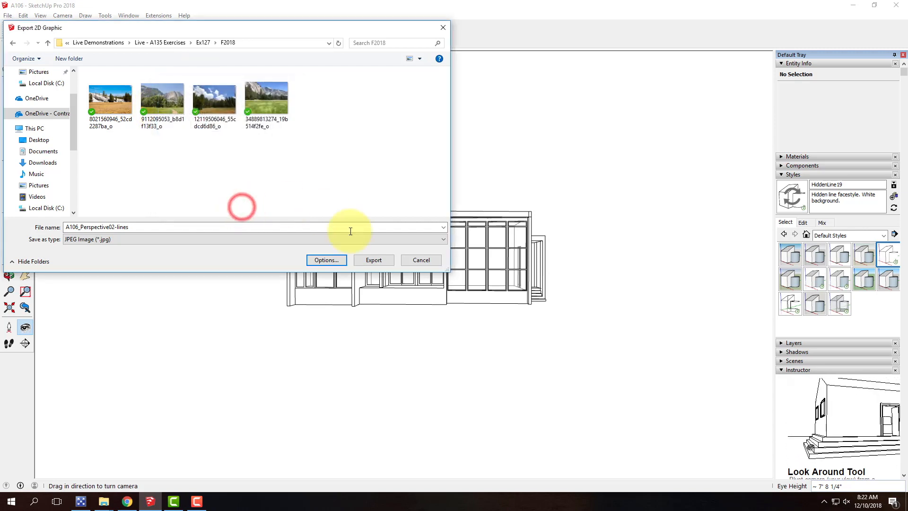
{"action": "left_click", "coordinate": [373, 259]}
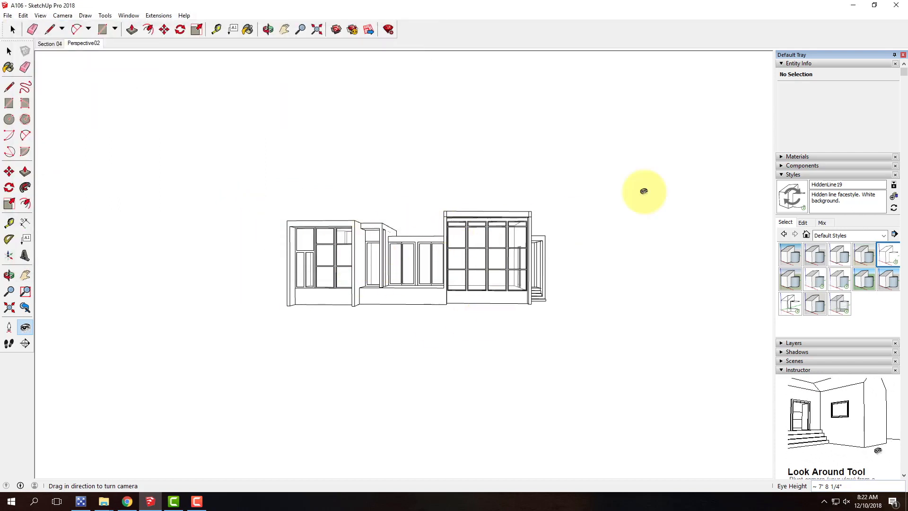
Minimize SketchUp, launch Adobe Photoshop and collapse the Learn and Libraries panels
{"action": "left_click", "coordinate": [849, 8]}
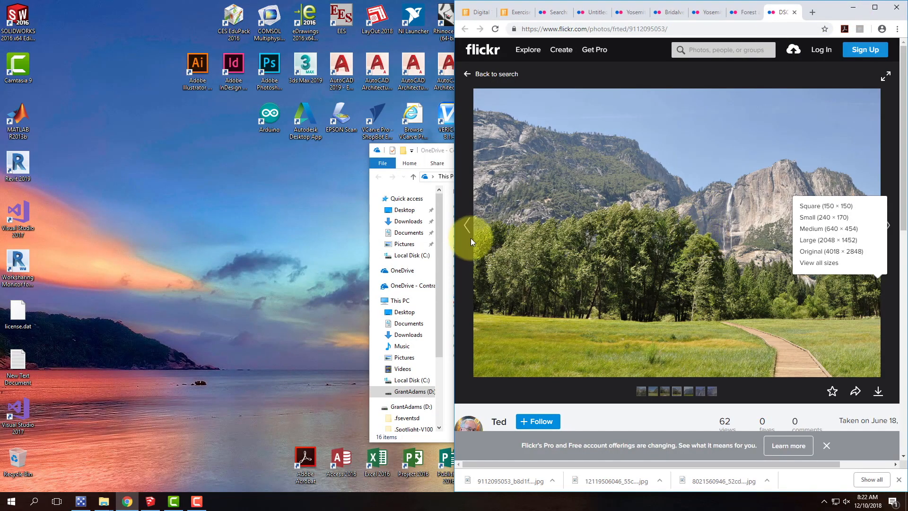
{"action": "left_click", "coordinate": [265, 66]}
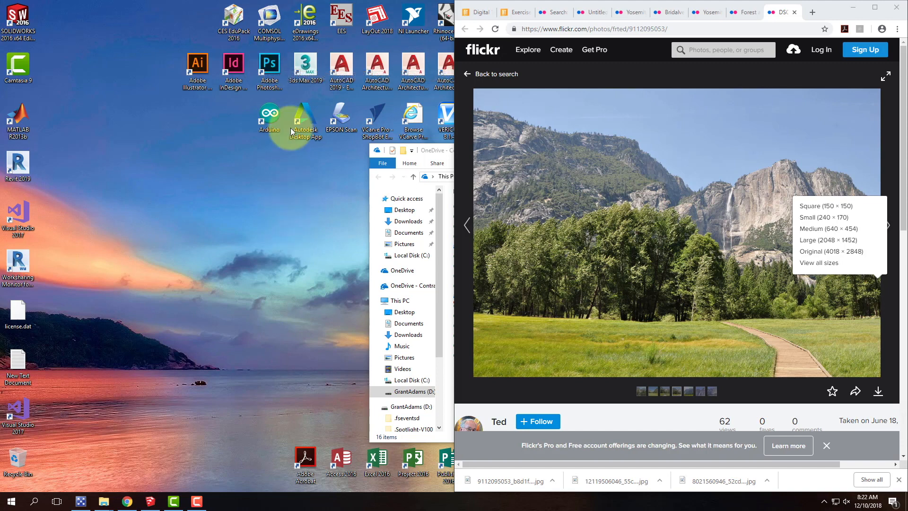
{"action": "double_click", "coordinate": [275, 65]}
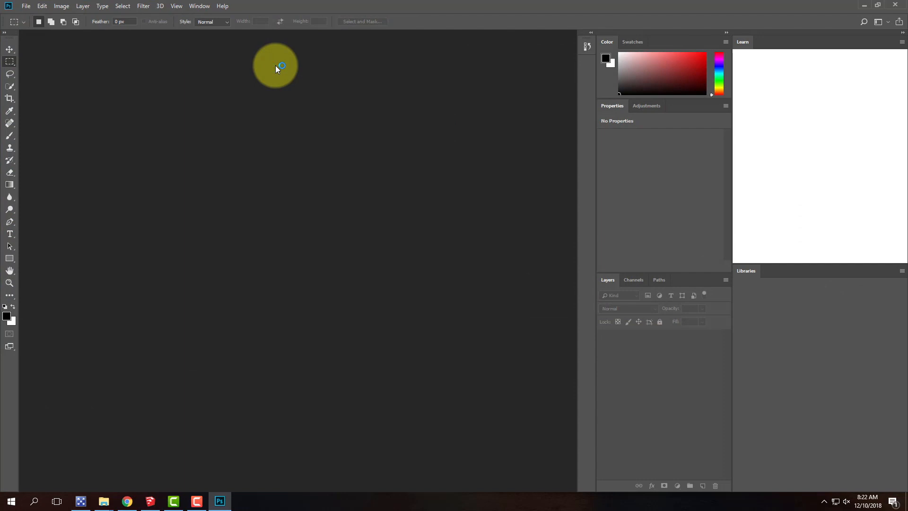
{"action": "left_click", "coordinate": [903, 34]}
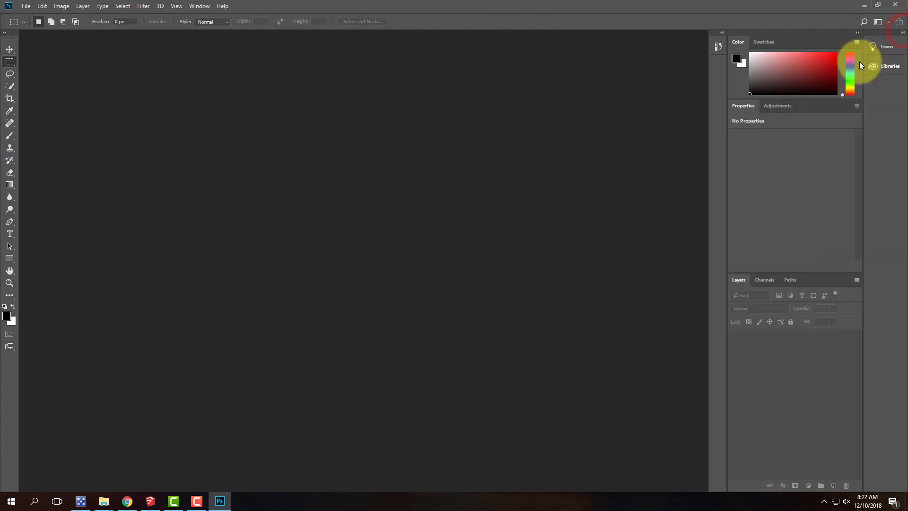
{"action": "left_click", "coordinate": [29, 4]}
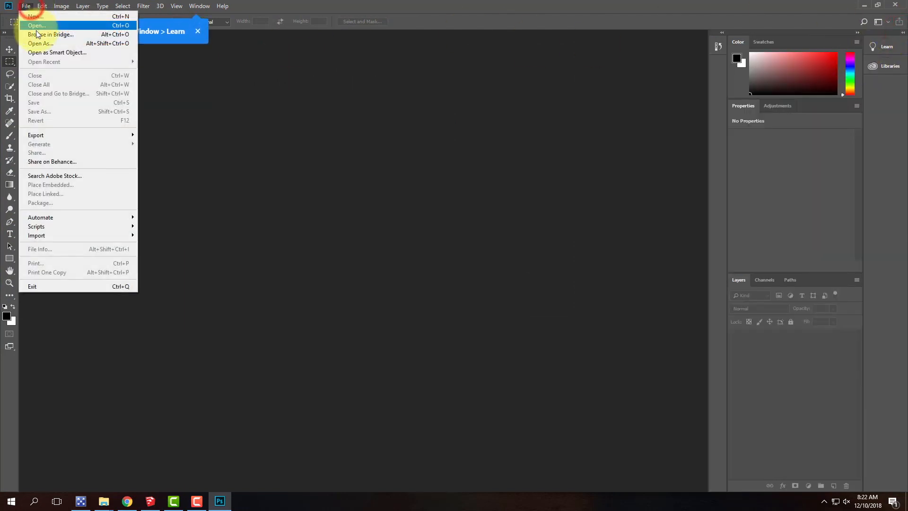
{"action": "left_click", "coordinate": [36, 27]}
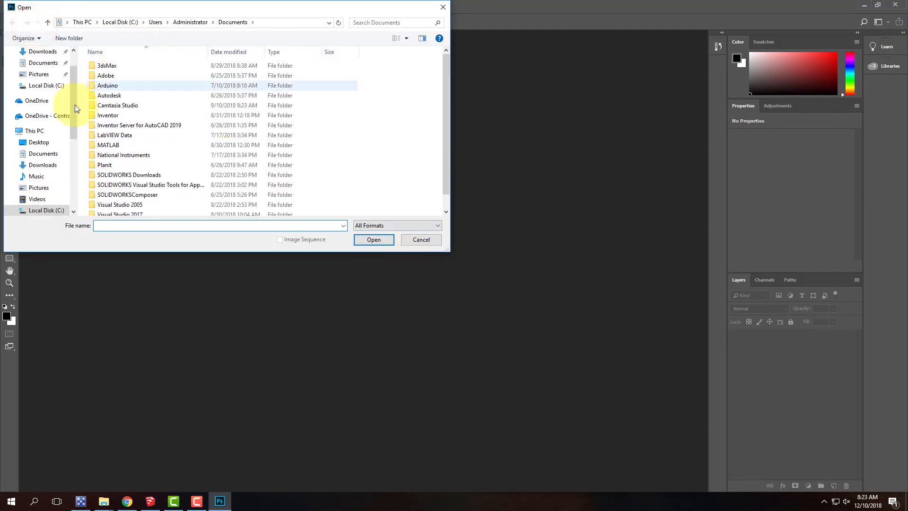
{"action": "left_click", "coordinate": [35, 118]}
{"action": "double_click", "coordinate": [113, 107]}
{"action": "double_click", "coordinate": [115, 65]}
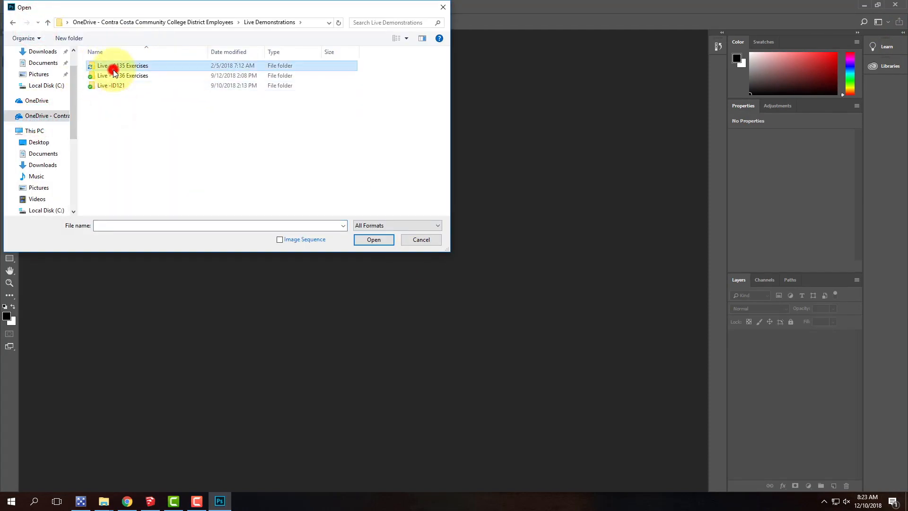
{"action": "scroll", "coordinate": [121, 189], "scroll_direction": "down", "scroll_amount": 5}
{"action": "double_click", "coordinate": [107, 142]}
{"action": "double_click", "coordinate": [108, 86]}
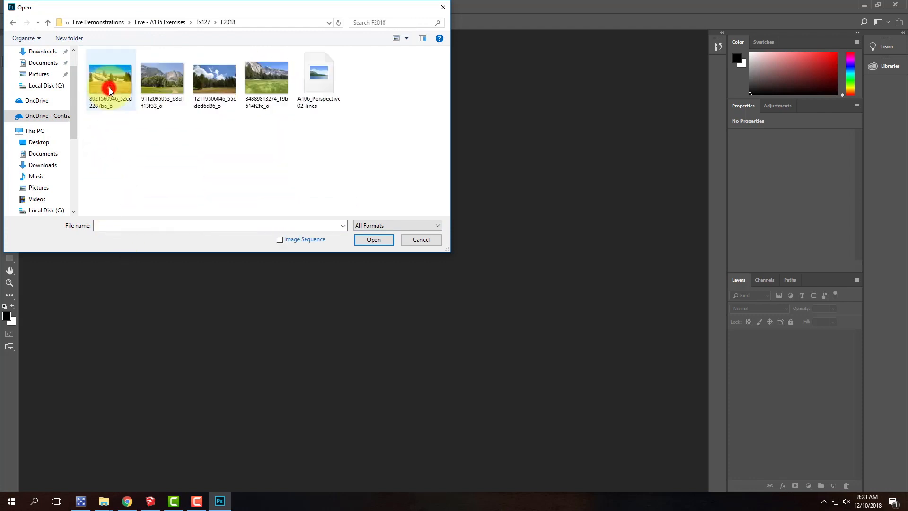
{"action": "left_click", "coordinate": [176, 86]}
{"action": "left_click", "coordinate": [369, 241]}
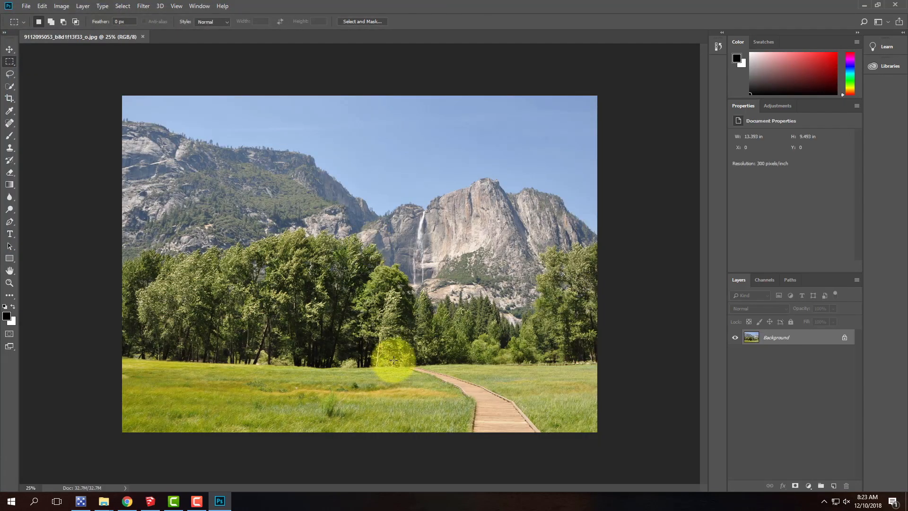
{"action": "key", "text": "ctrl+0"}
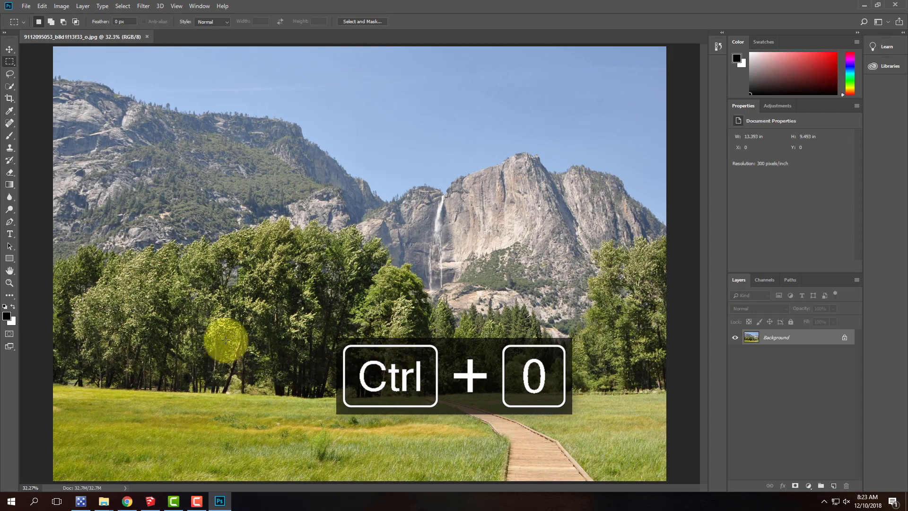
Place the A106_Perspective02-lines image as an embedded layer over the meadow photo
{"action": "left_click", "coordinate": [24, 6]}
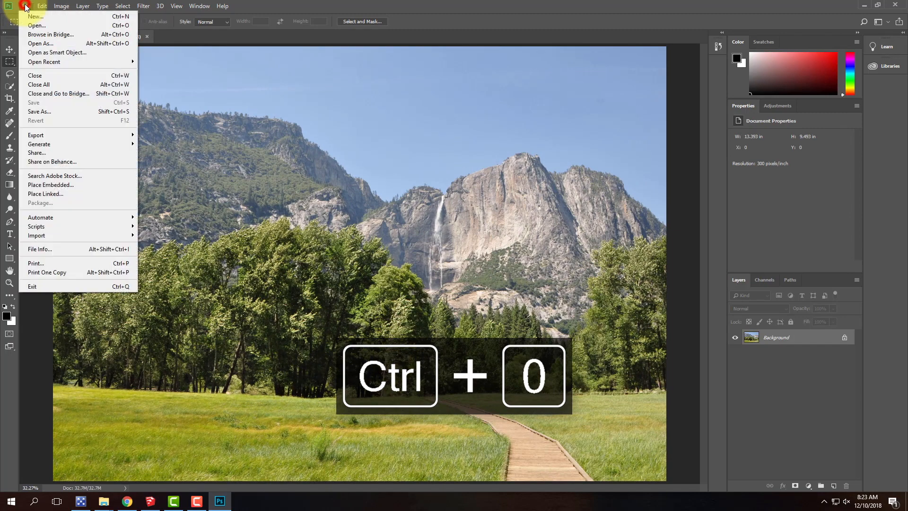
{"action": "left_click", "coordinate": [58, 185]}
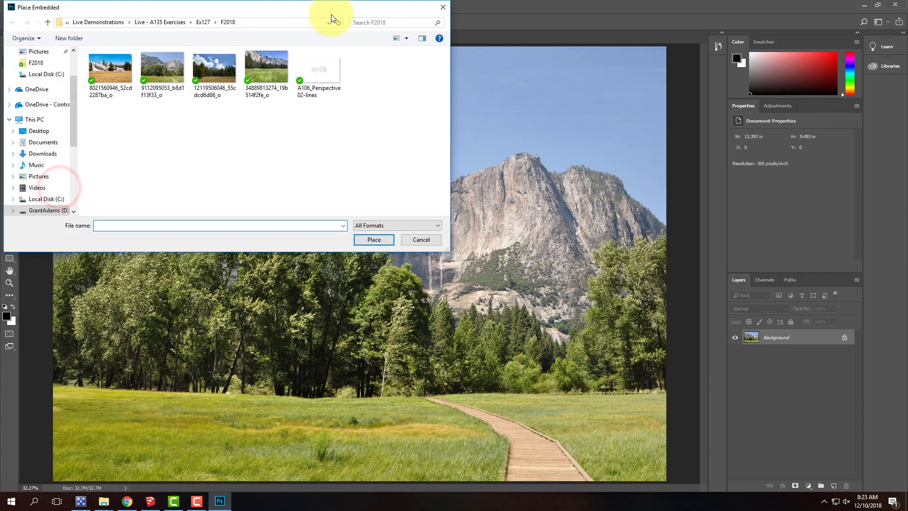
{"action": "left_click", "coordinate": [326, 75]}
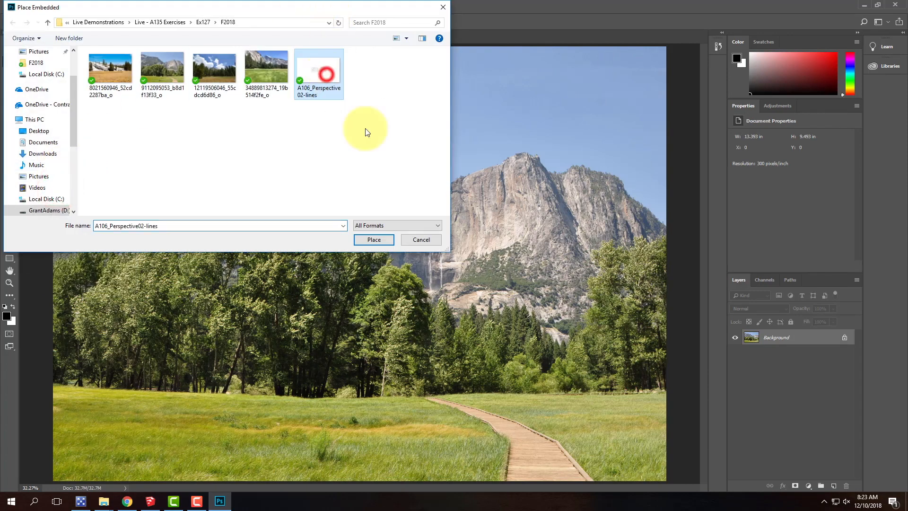
{"action": "left_click", "coordinate": [375, 239]}
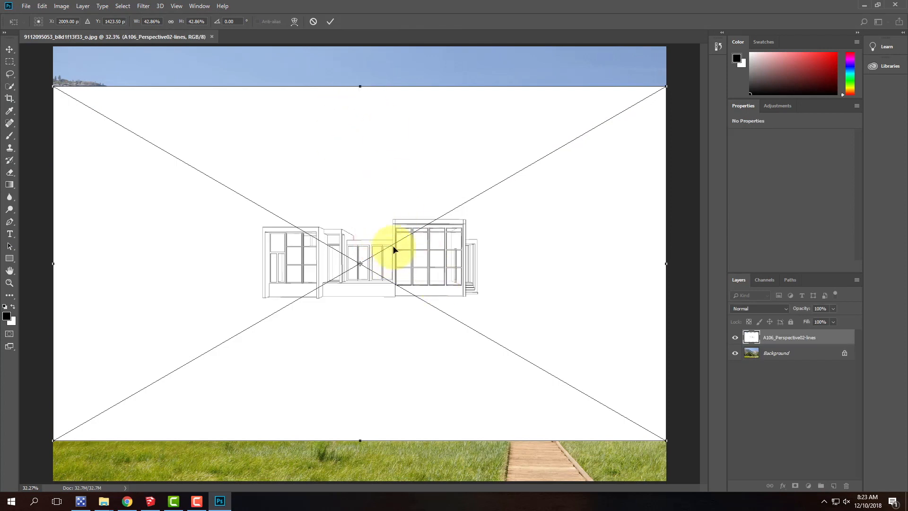
Try the Darken blending mode on the placed line drawing, switch it to Dissolve and lower the layer's opacity
{"action": "left_click", "coordinate": [770, 310]}
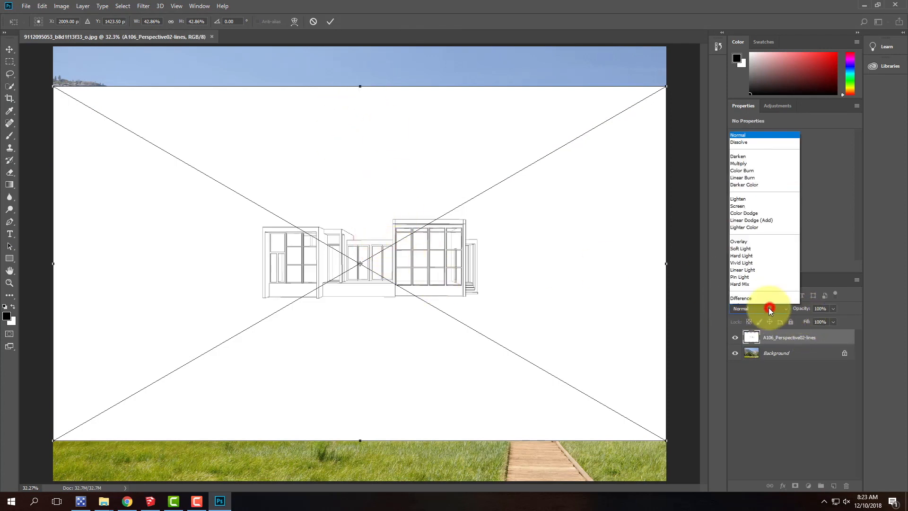
{"action": "left_click", "coordinate": [743, 102]}
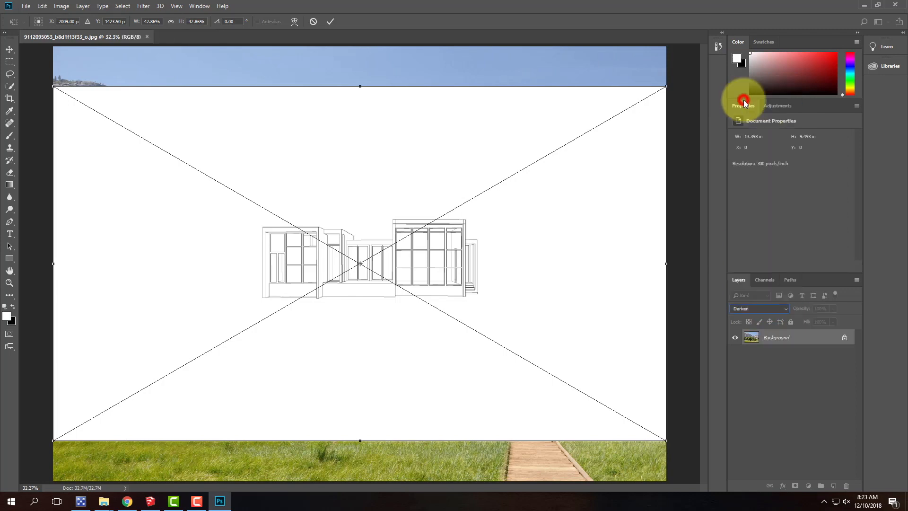
{"action": "left_click", "coordinate": [759, 308]}
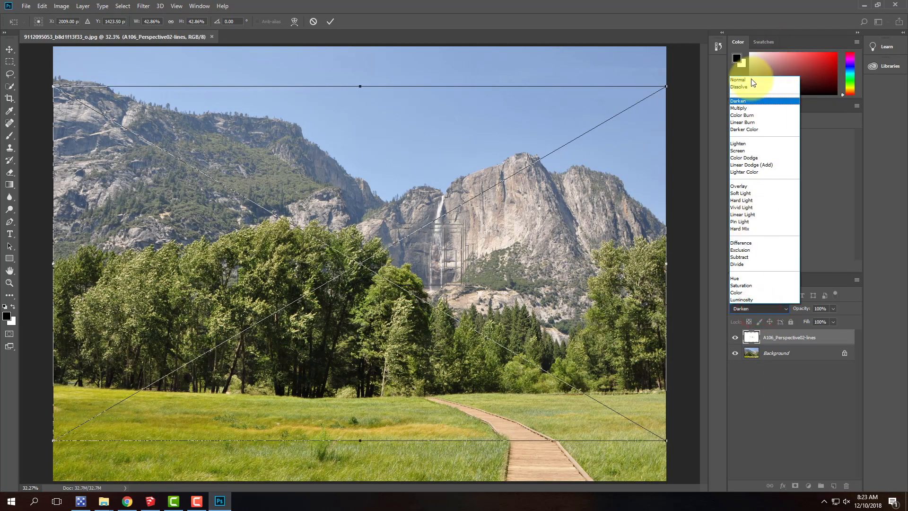
{"action": "left_click", "coordinate": [749, 86]}
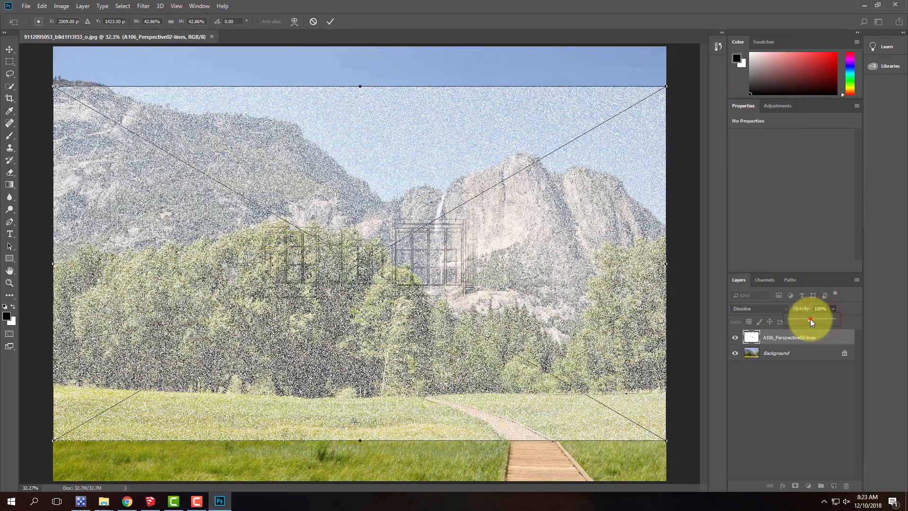
{"action": "mouse_move", "coordinate": [810, 318]}
{"action": "left_mouse_down"}
{"action": "mouse_move", "coordinate": [801, 319]}
{"action": "mouse_move", "coordinate": [813, 320]}
{"action": "left_mouse_up"}
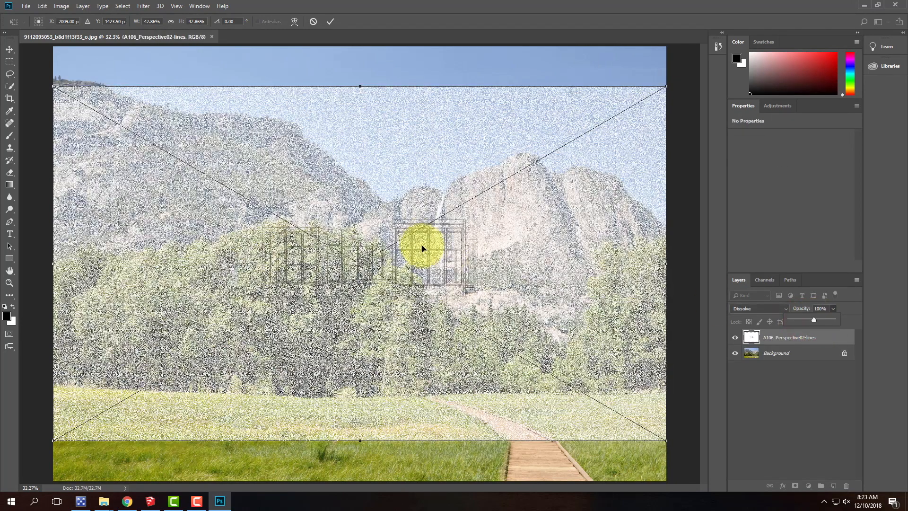
Scale the line drawing to about 57% and position the house over the meadow at the base of the trees
{"action": "mouse_move", "coordinate": [425, 253]}
{"action": "left_mouse_down"}
{"action": "mouse_move", "coordinate": [402, 348]}
{"action": "mouse_move", "coordinate": [412, 371]}
{"action": "mouse_move", "coordinate": [423, 367]}
{"action": "left_mouse_up"}
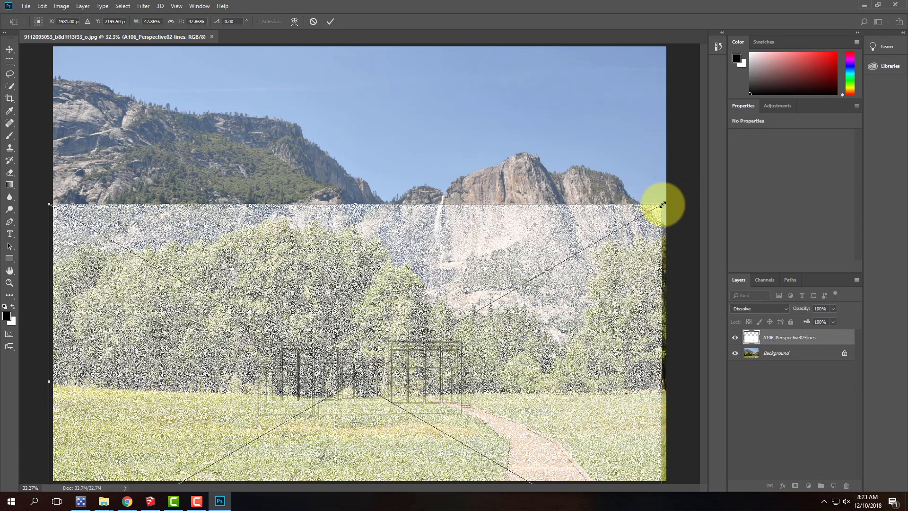
{"action": "key", "text": "ctrl+minus"}
{"action": "key", "text": "ctrl+minus"}
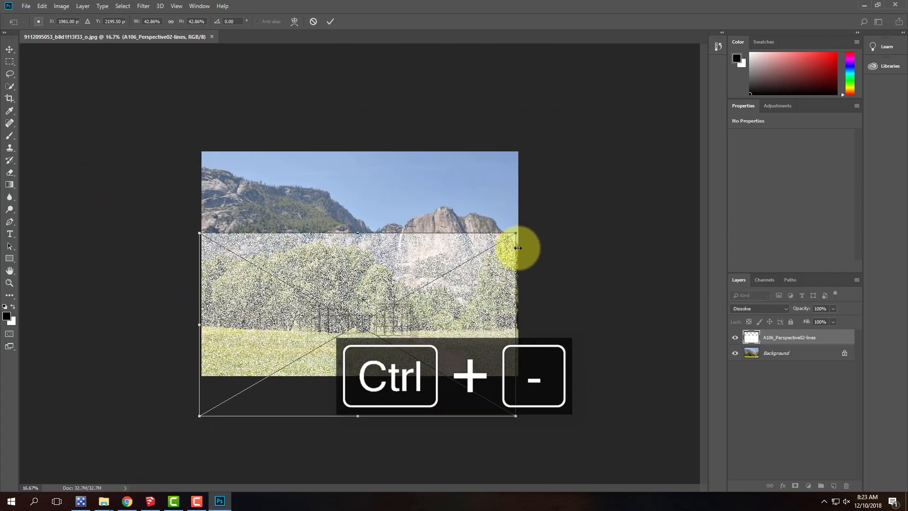
{"action": "left_click_drag", "start_coordinate": [515, 233], "coordinate": [609, 174]}
{"action": "left_click_drag", "start_coordinate": [468, 287], "coordinate": [444, 298]}
{"action": "left_click_drag", "start_coordinate": [416, 313], "coordinate": [416, 316]}
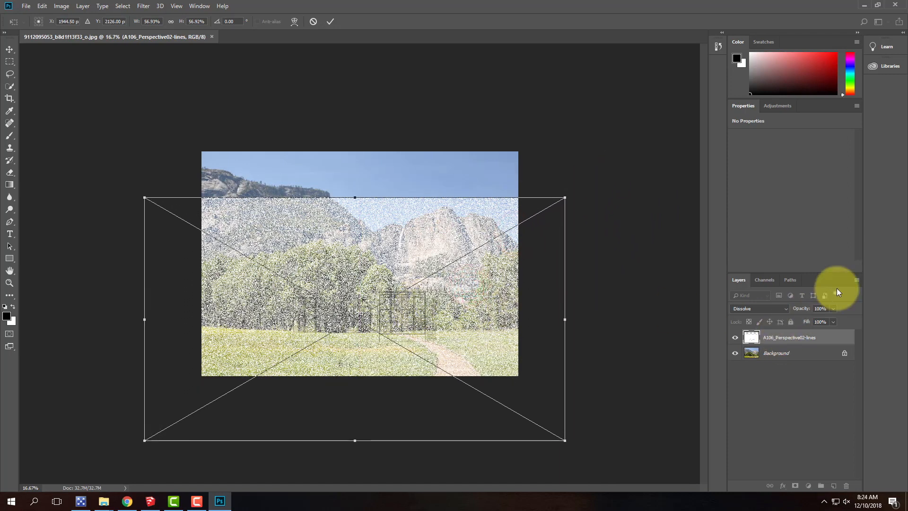
Set the placed line drawing's blending mode to Normal, enlarge it to about 71% and reposition the house at the base of the trees
{"action": "left_click", "coordinate": [762, 310]}
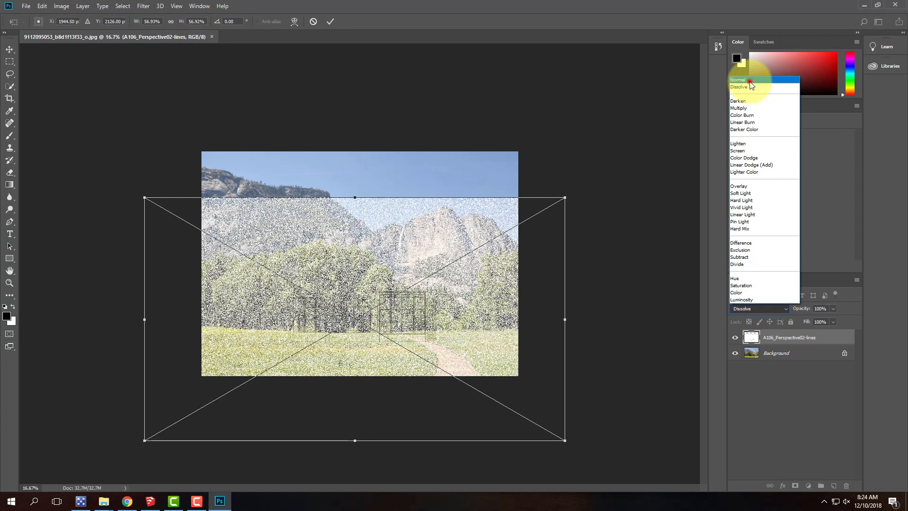
{"action": "left_click", "coordinate": [750, 80]}
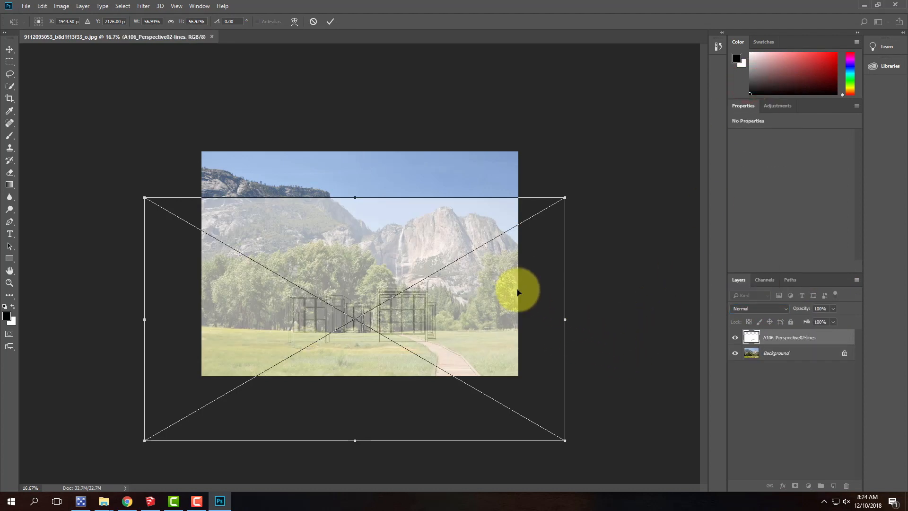
{"action": "left_click_drag", "start_coordinate": [401, 312], "coordinate": [390, 314]}
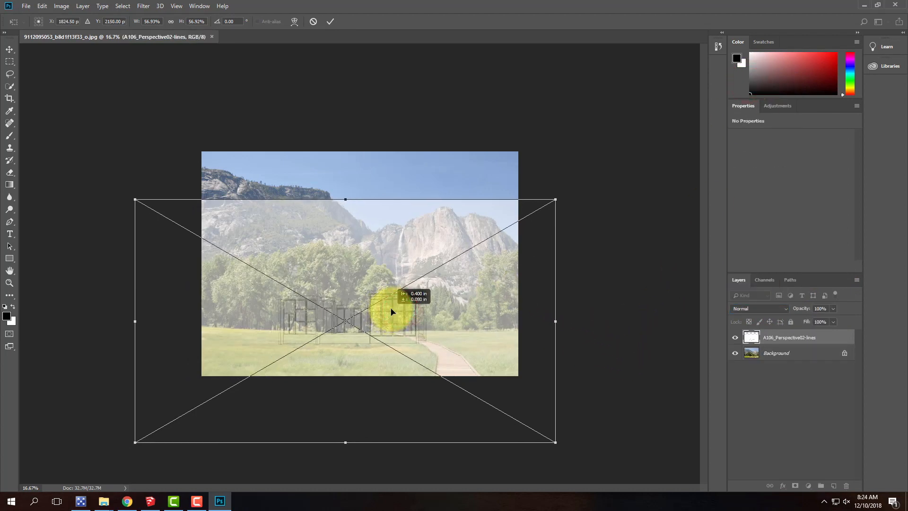
{"action": "left_click_drag", "start_coordinate": [556, 200], "coordinate": [666, 146]}
{"action": "left_click_drag", "start_coordinate": [462, 297], "coordinate": [389, 324]}
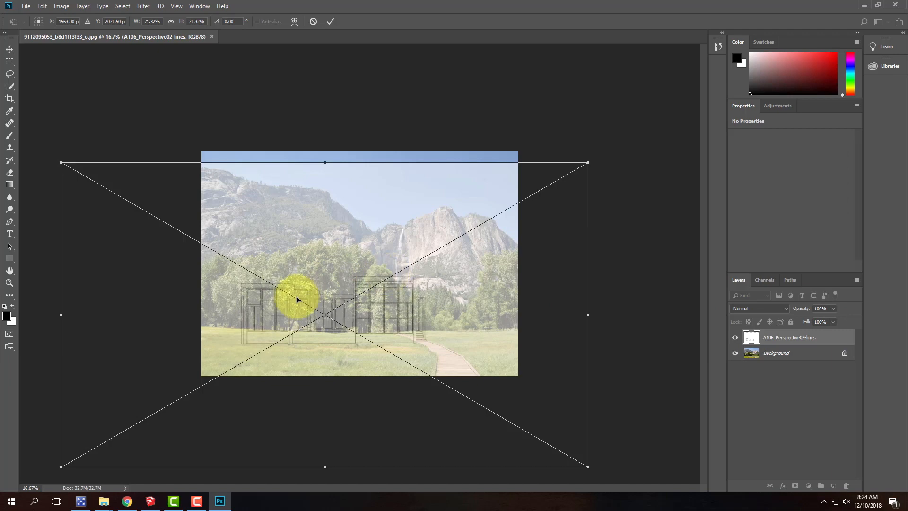
Switch to SketchUp, try higher and lower camera eye heights on the house, and restore the Perspective02 scene
{"action": "left_click", "coordinate": [148, 502]}
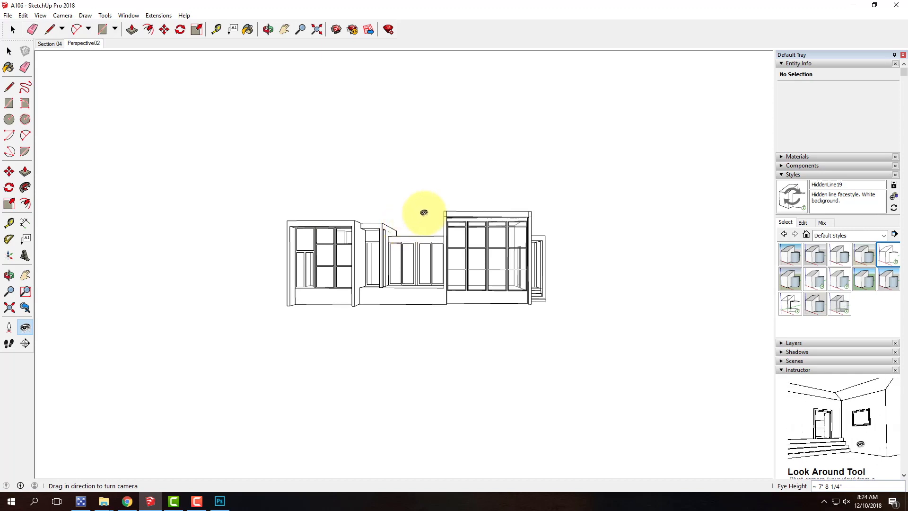
{"action": "left_click_drag", "start_coordinate": [427, 205], "coordinate": [406, 340]}
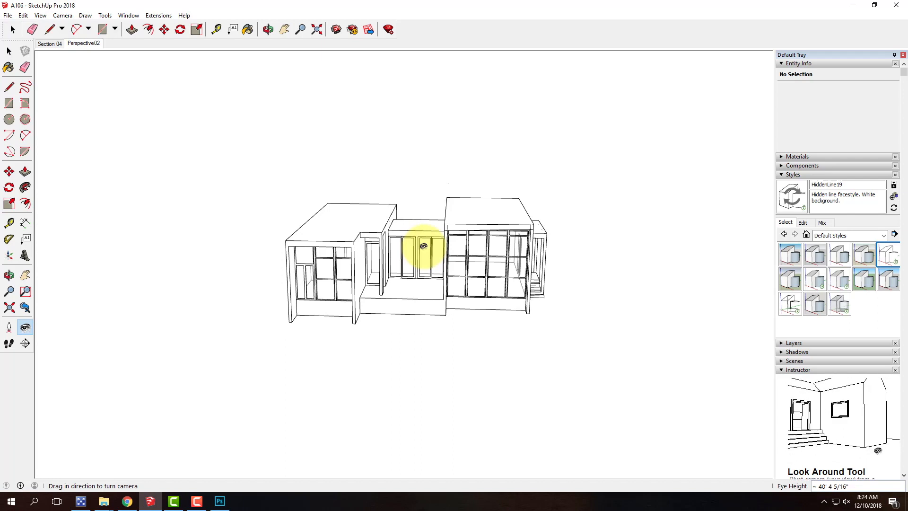
{"action": "key", "text": "o"}
{"action": "left_click_drag", "start_coordinate": [464, 290], "coordinate": [462, 216]}
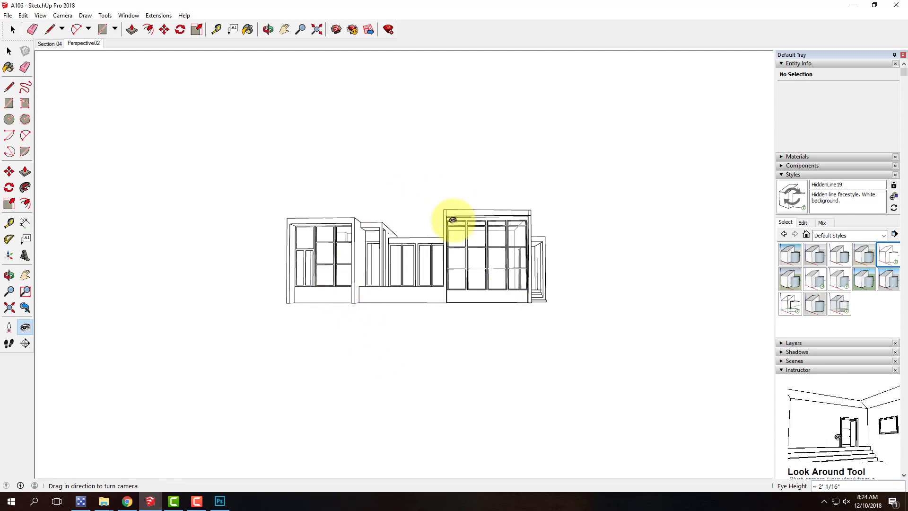
{"action": "key", "text": "o"}
{"action": "mouse_move", "coordinate": [455, 231]}
{"action": "left_mouse_down"}
{"action": "mouse_move", "coordinate": [453, 332]}
{"action": "mouse_move", "coordinate": [454, 234]}
{"action": "left_mouse_up"}
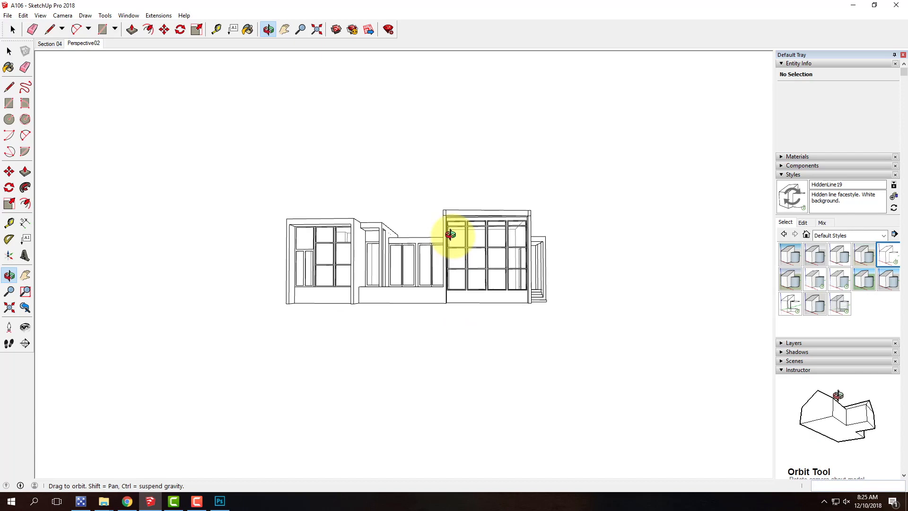
{"action": "left_click", "coordinate": [799, 362]}
{"action": "left_click", "coordinate": [867, 431]}
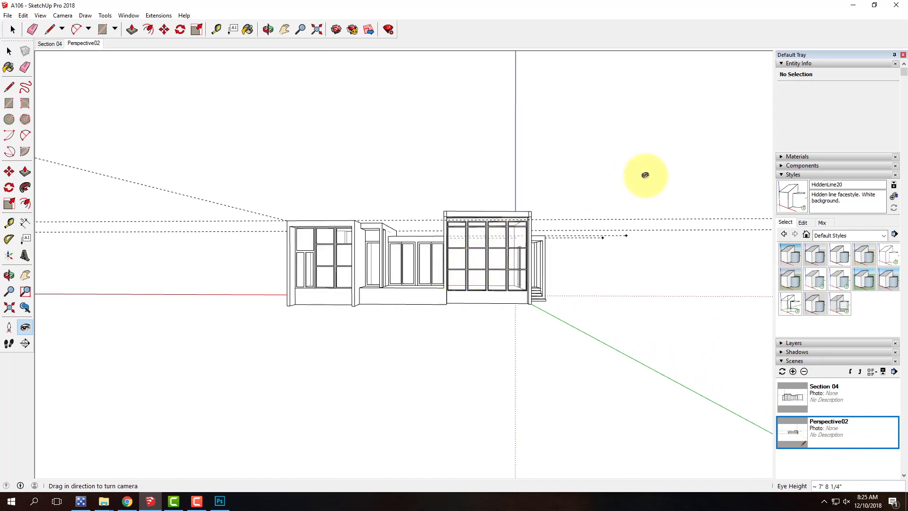
Return to Photoshop, cancel the line drawing's placement and close the meadow photo
{"action": "left_click", "coordinate": [853, 7]}
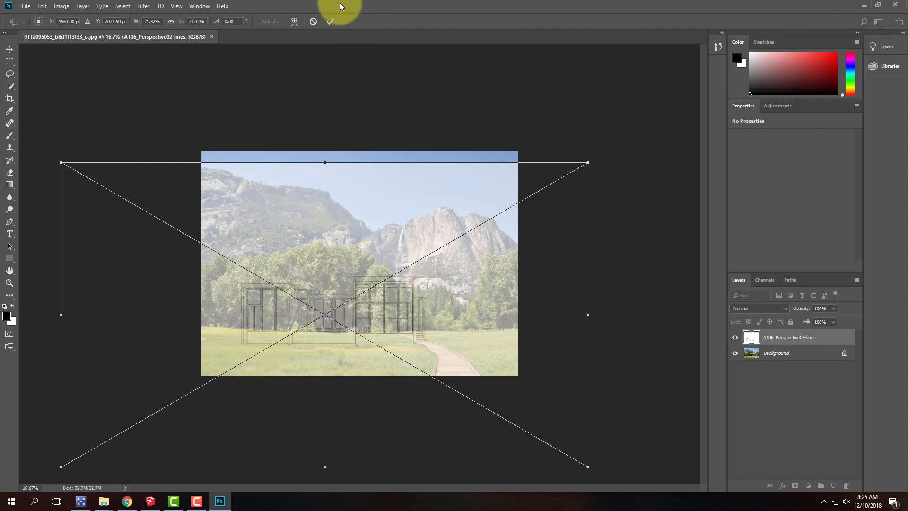
{"action": "left_click", "coordinate": [313, 21]}
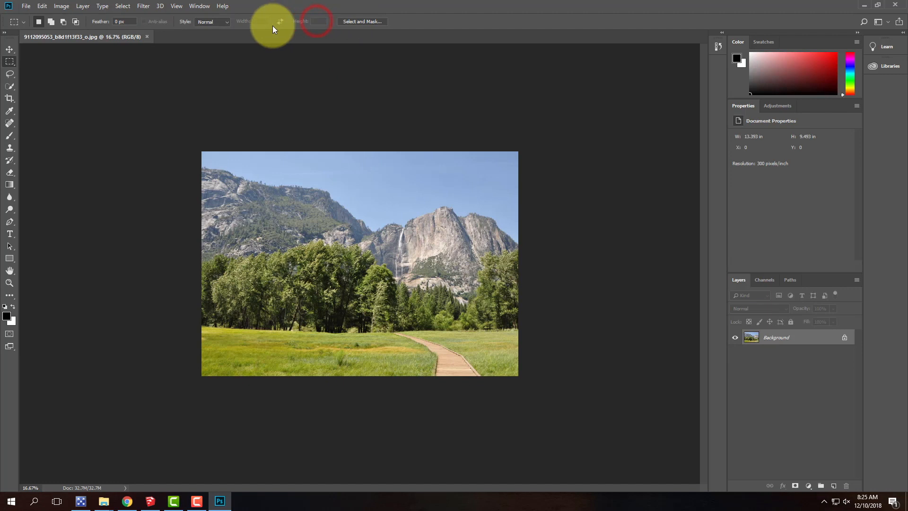
{"action": "left_click", "coordinate": [145, 36]}
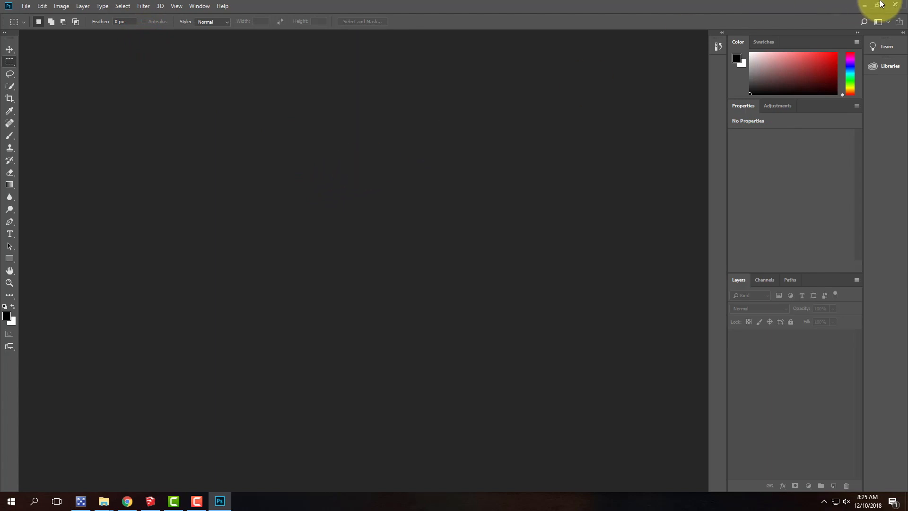
{"action": "left_click", "coordinate": [866, 5]}
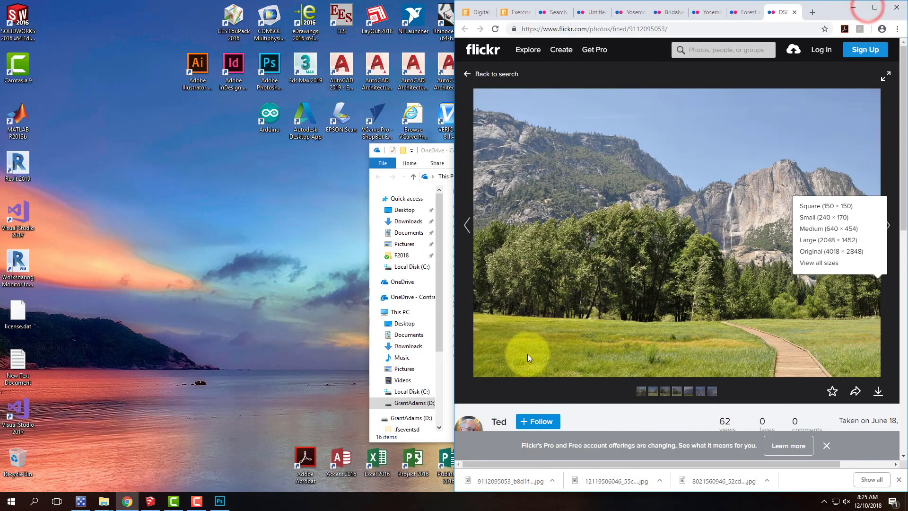
Switch to SketchUp and turn off section fill, axes and guides in the Perspective02 view
{"action": "left_click", "coordinate": [150, 501]}
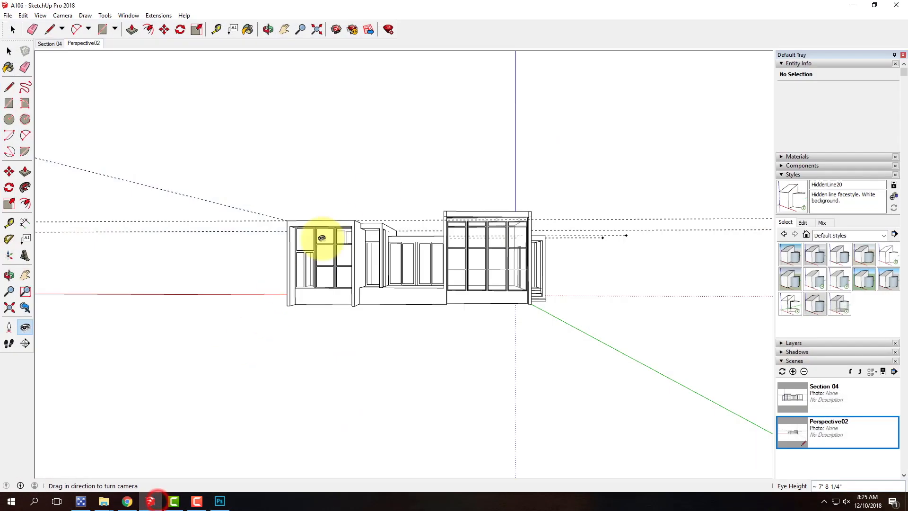
{"action": "left_click", "coordinate": [40, 16]}
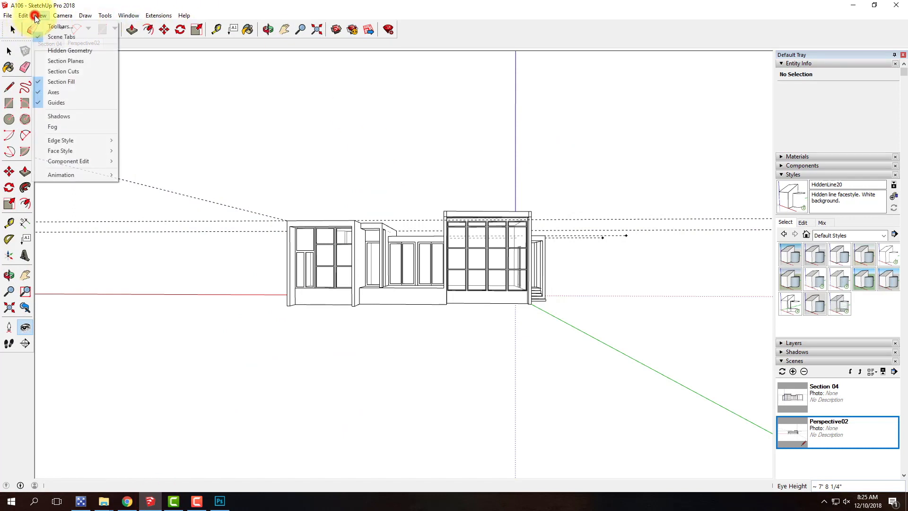
{"action": "left_click", "coordinate": [62, 81]}
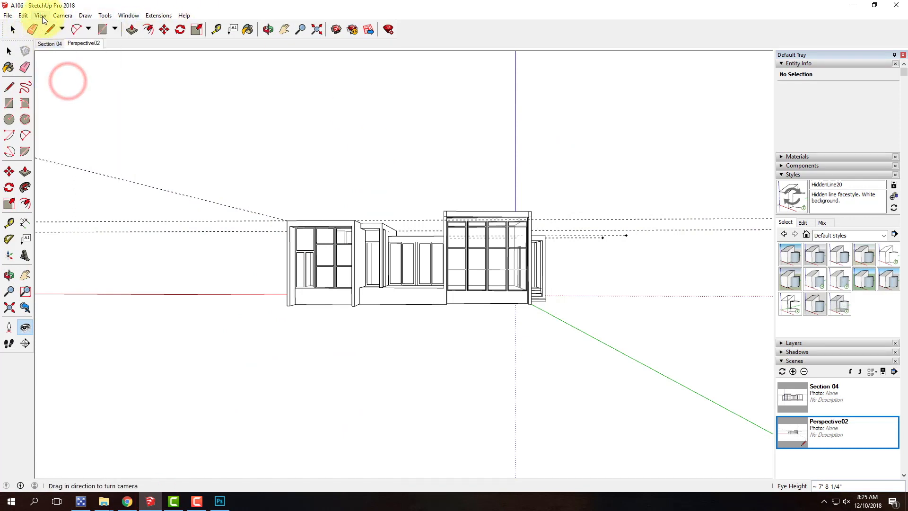
{"action": "left_click", "coordinate": [40, 16]}
{"action": "left_click", "coordinate": [55, 92]}
{"action": "left_click", "coordinate": [40, 16]}
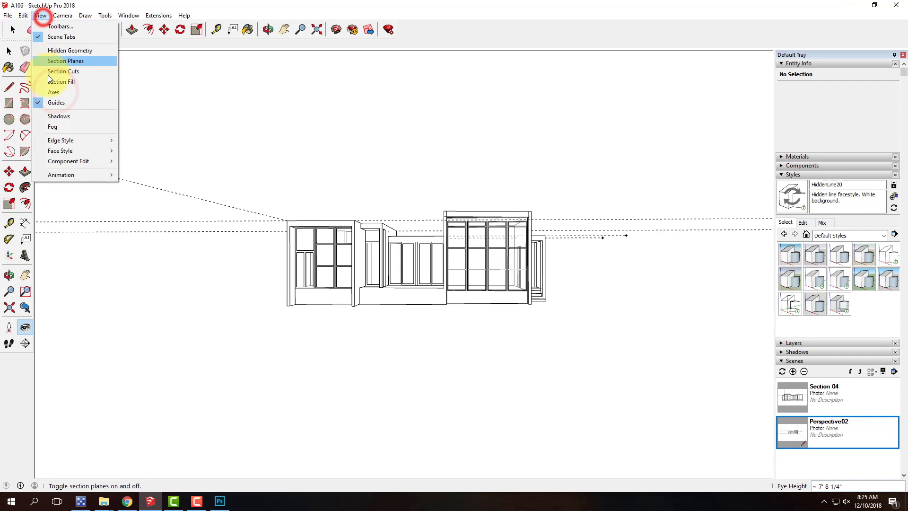
{"action": "left_click", "coordinate": [60, 103]}
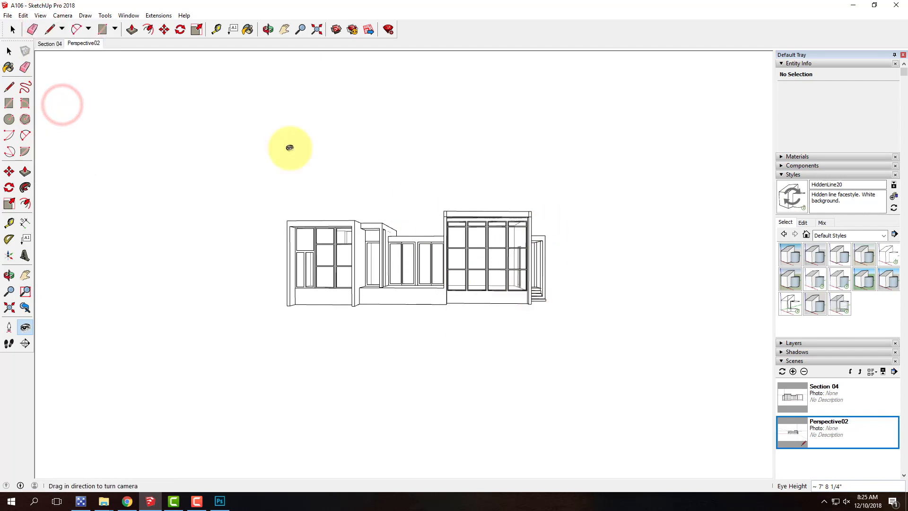
Export the Perspective02 view as a 3000-pixel-wide anti-aliased JPEG, replacing A106_Perspective02-lines in the F2018 folder
{"action": "left_click", "coordinate": [8, 16]}
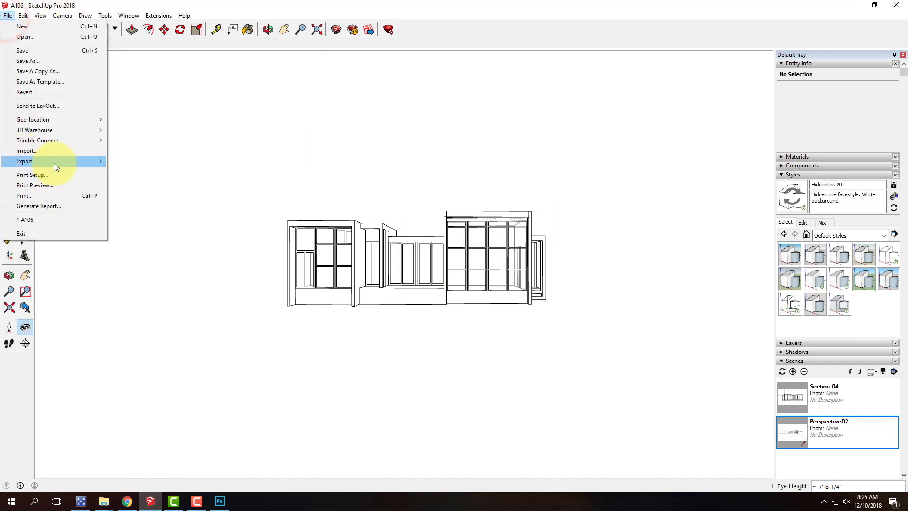
{"action": "mouse_move", "coordinate": [54, 161]}
{"action": "left_click", "coordinate": [158, 172]}
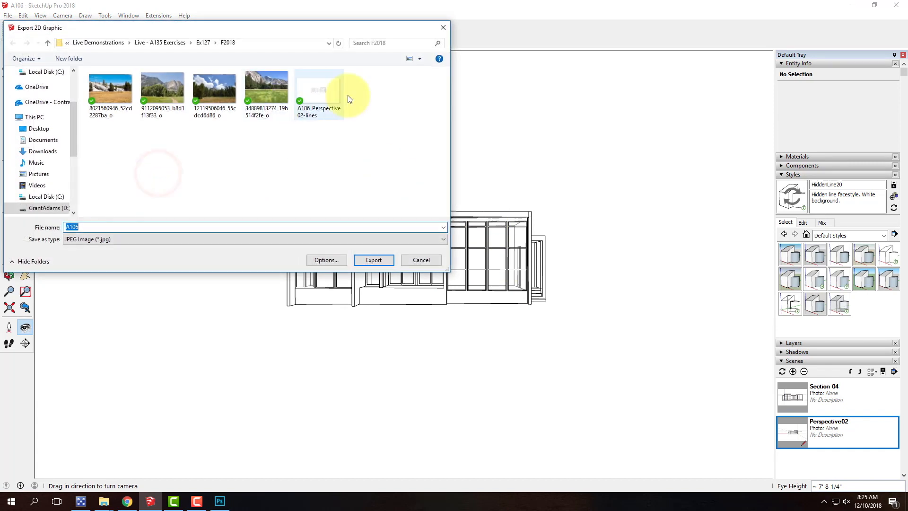
{"action": "left_click", "coordinate": [333, 95]}
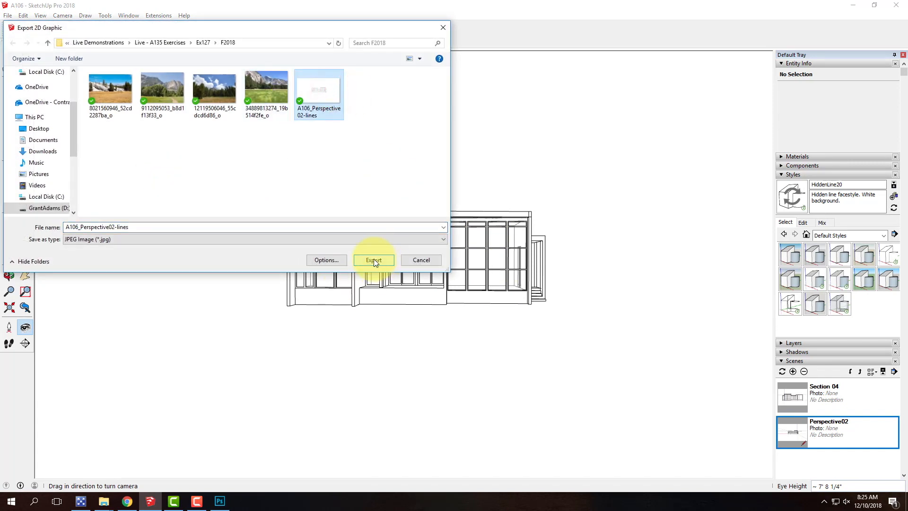
{"action": "left_click", "coordinate": [325, 260]}
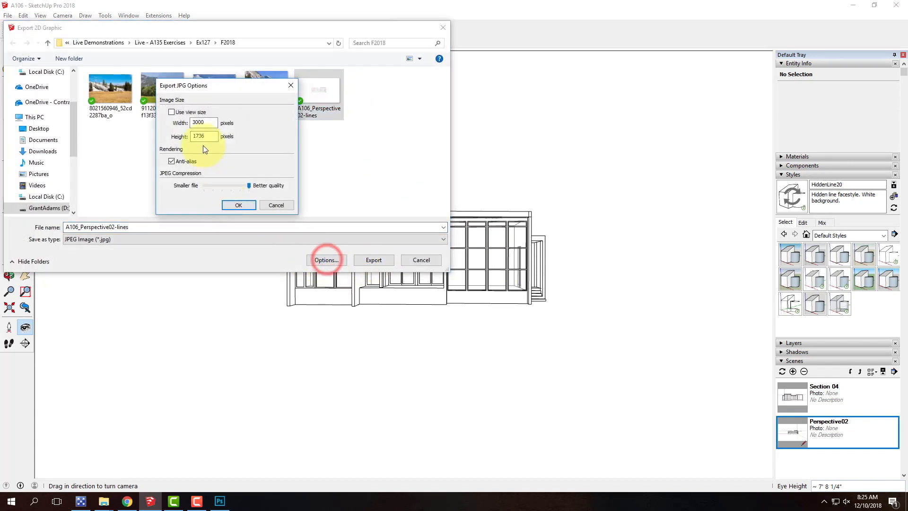
{"action": "left_click", "coordinate": [239, 206]}
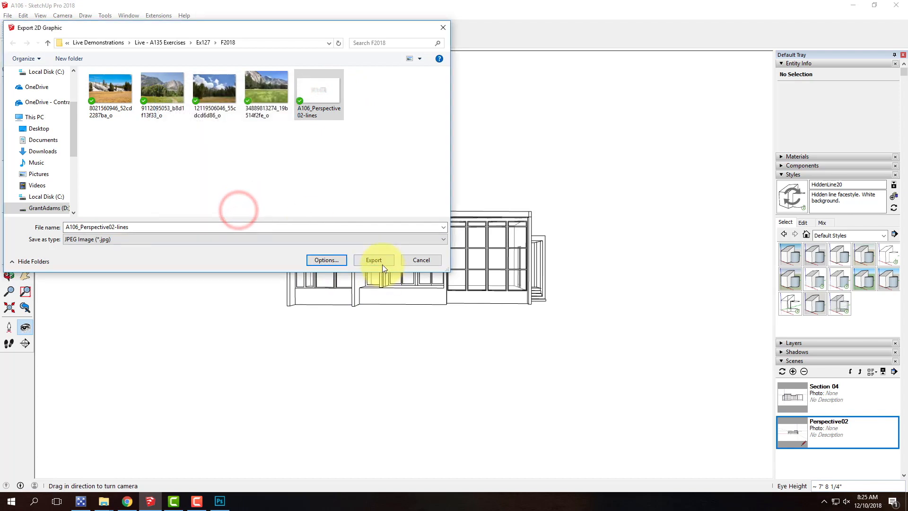
{"action": "left_click", "coordinate": [325, 260]}
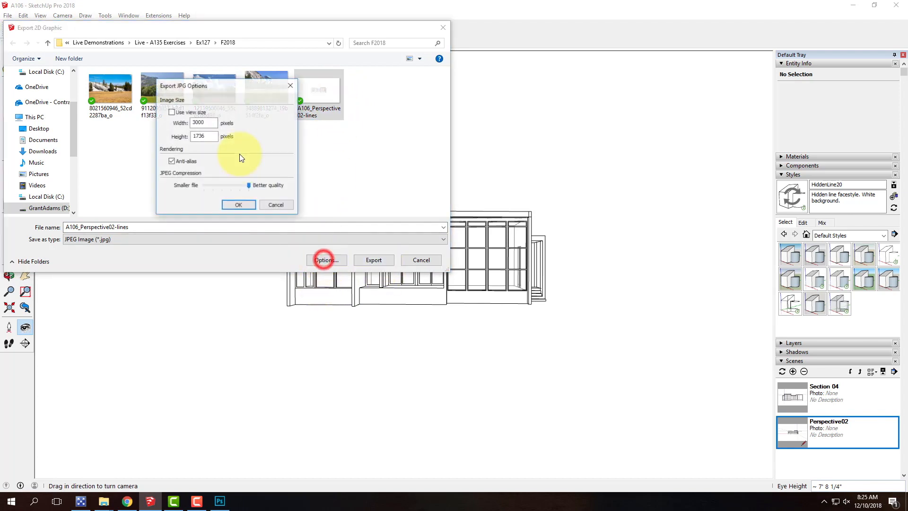
{"action": "left_click_drag", "start_coordinate": [210, 123], "coordinate": [165, 112]}
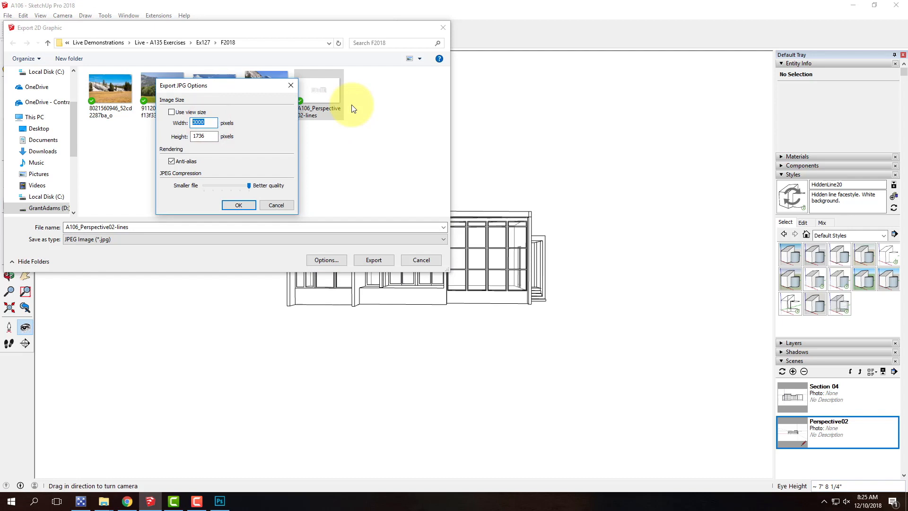
{"action": "left_click", "coordinate": [251, 205]}
{"action": "left_click", "coordinate": [377, 261]}
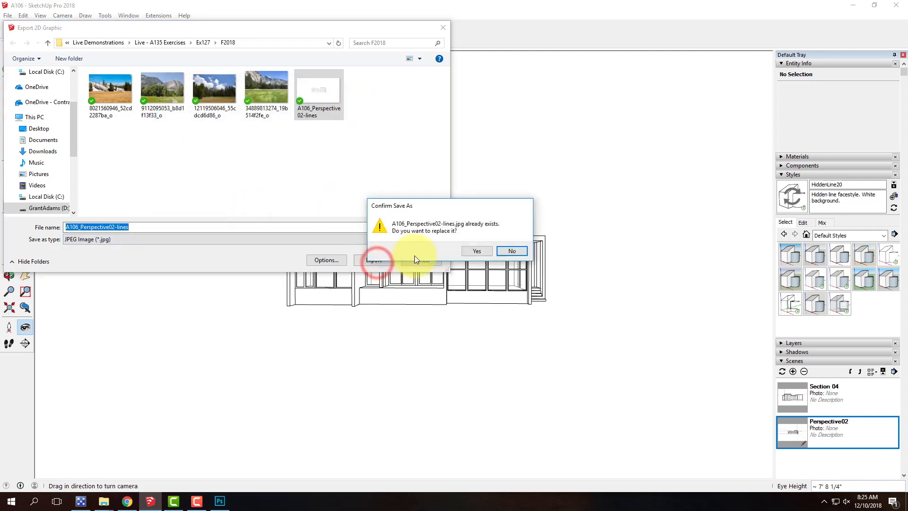
{"action": "left_click", "coordinate": [473, 253]}
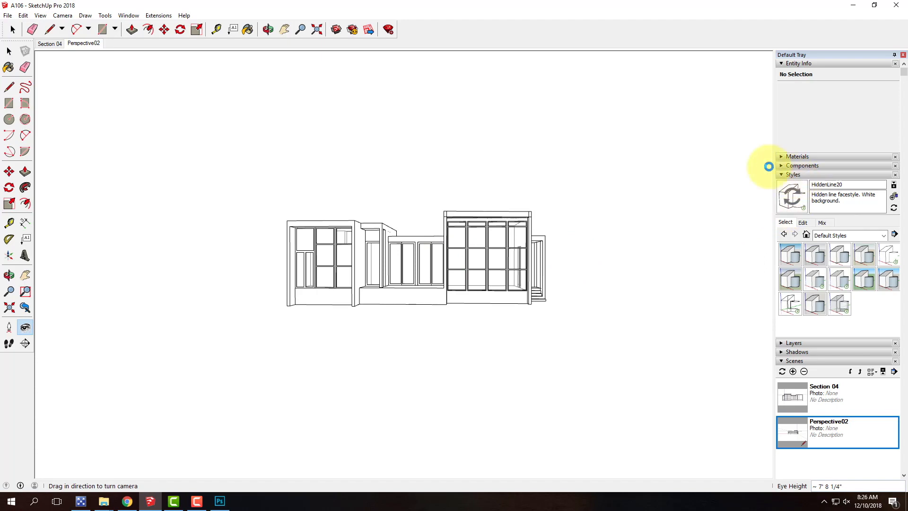
Switch to Chrome, open the SketchUp 4.4 [Styles for Photoshop] tutorial on the Digital Tools site and read its style export instructions
{"action": "left_click", "coordinate": [127, 501]}
{"action": "left_click", "coordinate": [471, 14]}
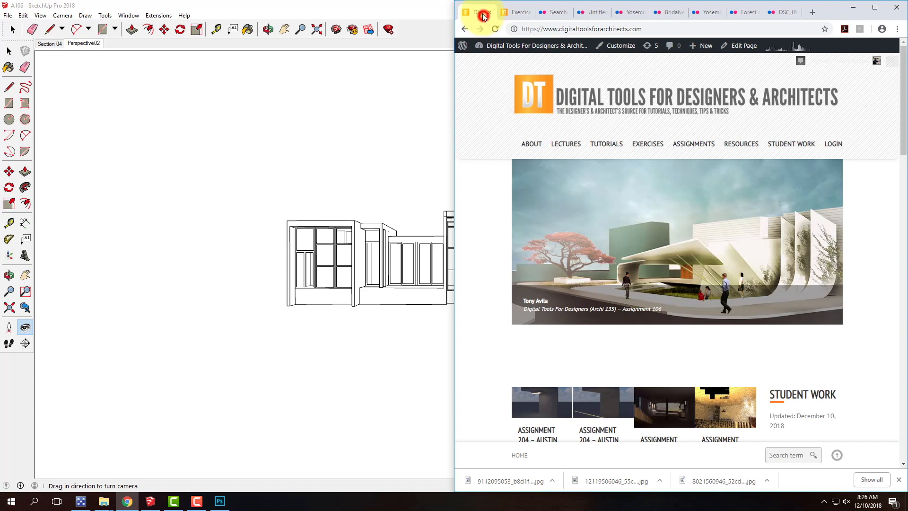
{"action": "mouse_move", "coordinate": [588, 140]}
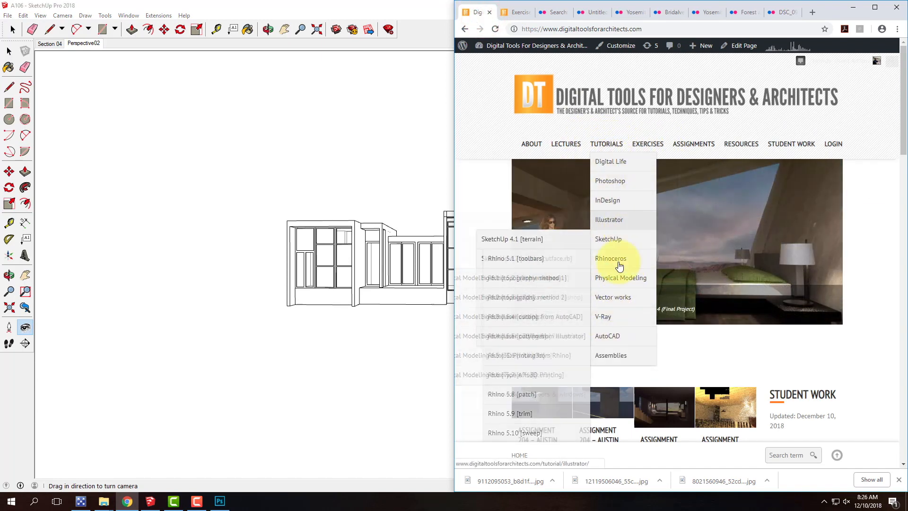
{"action": "mouse_move", "coordinate": [622, 305]}
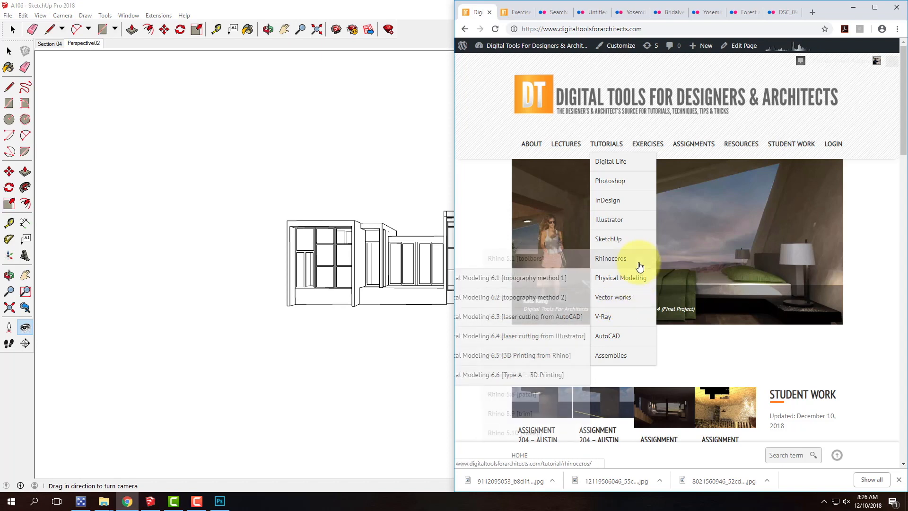
{"action": "mouse_move", "coordinate": [594, 240]}
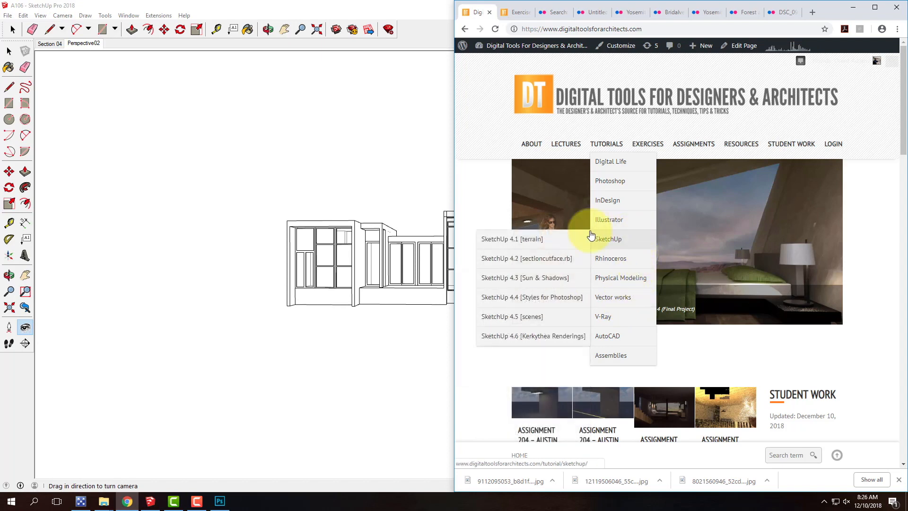
{"action": "left_click", "coordinate": [559, 299]}
{"action": "mouse_move", "coordinate": [628, 294]}
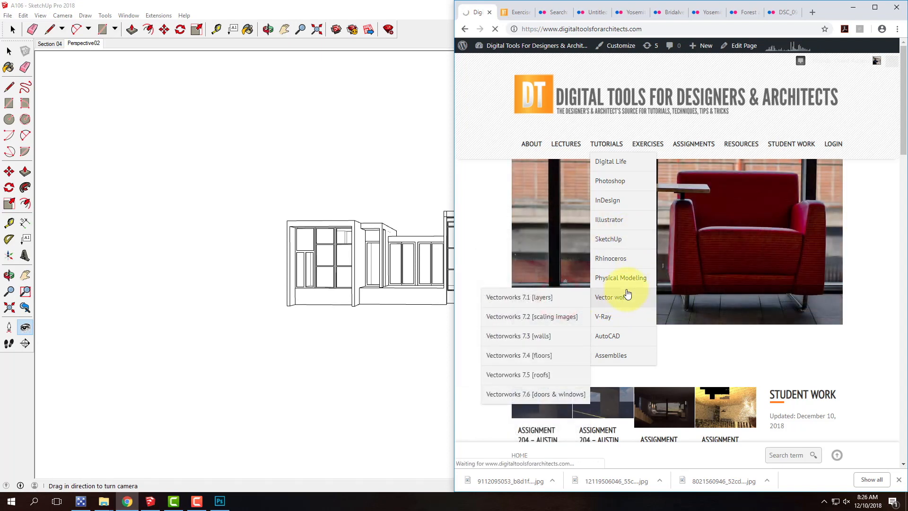
{"action": "scroll", "coordinate": [629, 326], "scroll_direction": "down", "scroll_amount": 5}
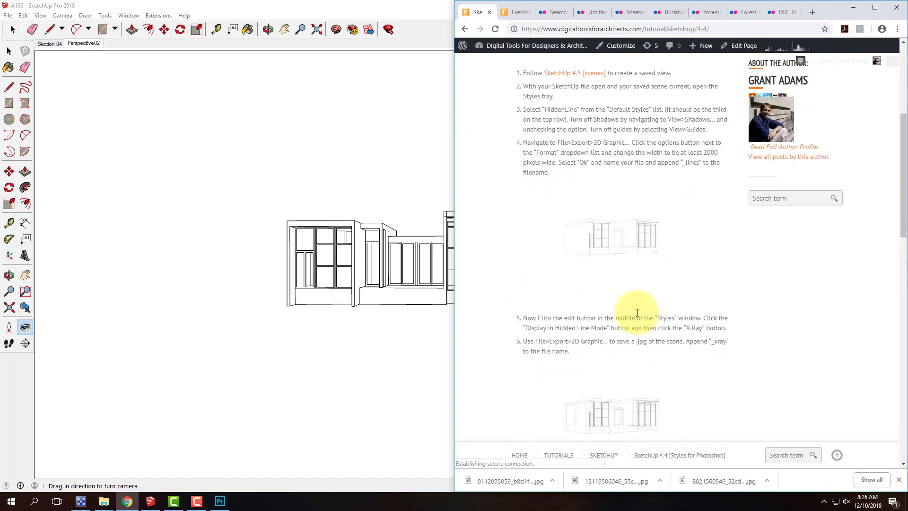
Switch to SketchUp and turn on X-ray in the HiddenLine20 style's face settings for the Perspective02 view
{"action": "double_click", "coordinate": [292, 6]}
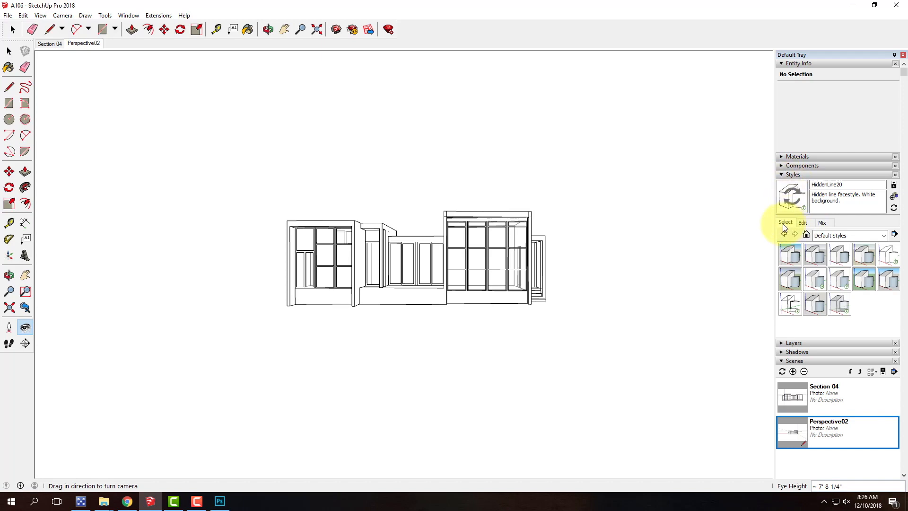
{"action": "left_click", "coordinate": [803, 223]}
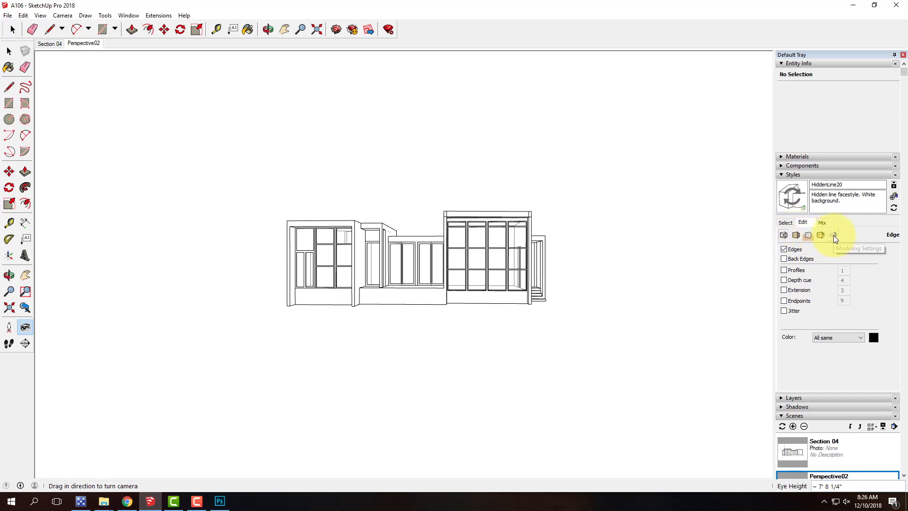
{"action": "left_click", "coordinate": [796, 235]}
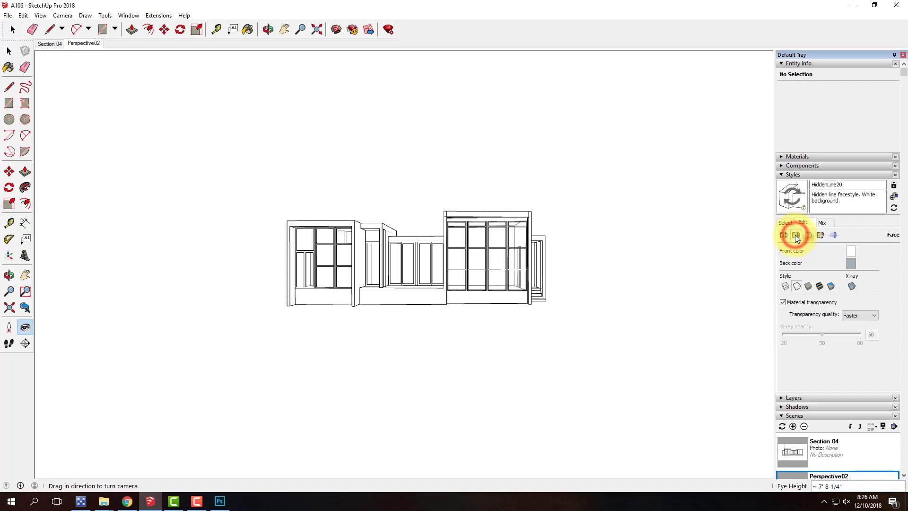
{"action": "left_click", "coordinate": [852, 287]}
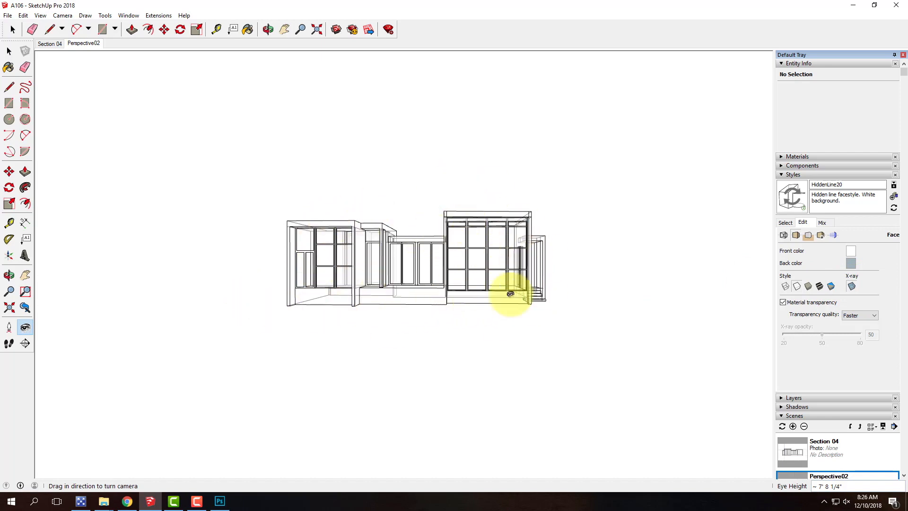
Export the X-ray view as a JPEG 2D graphic named A106_Perspective02-xray in the F2018 folder
{"action": "left_click", "coordinate": [8, 15]}
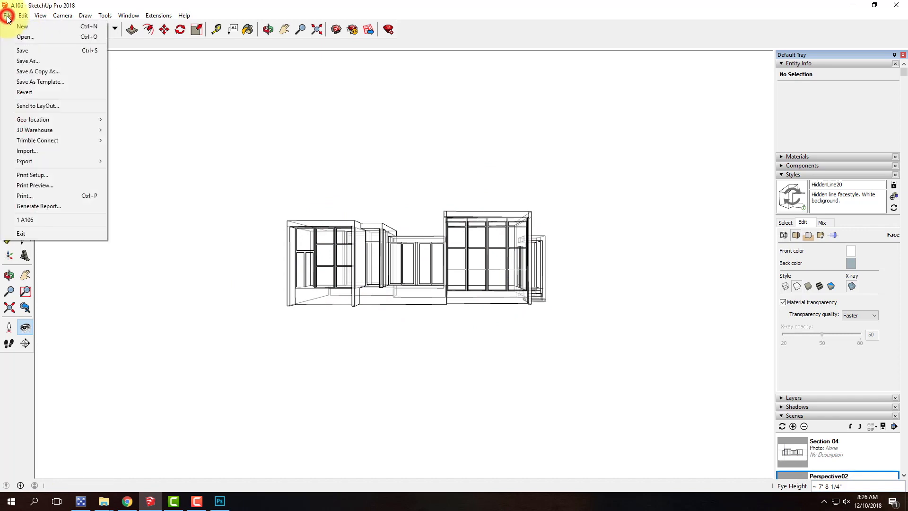
{"action": "mouse_move", "coordinate": [56, 161]}
{"action": "left_click", "coordinate": [137, 172]}
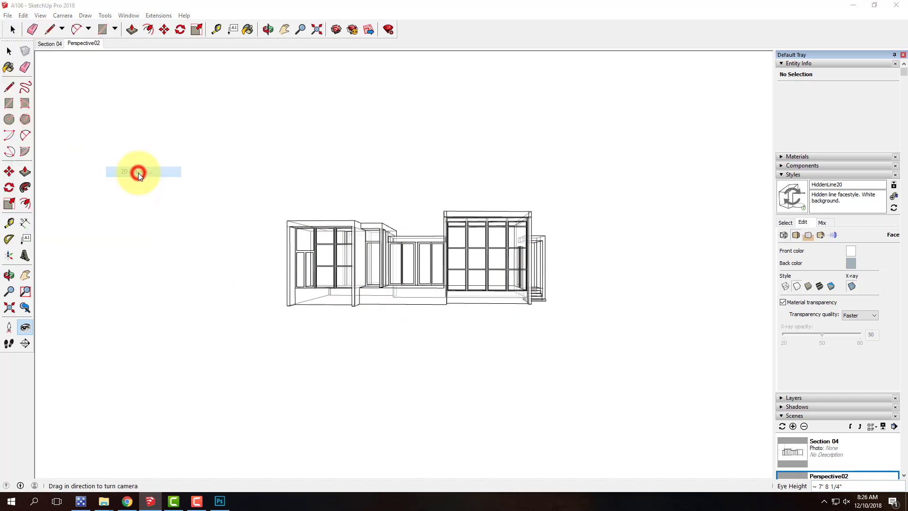
{"action": "left_click", "coordinate": [325, 102]}
{"action": "left_click", "coordinate": [139, 226]}
{"action": "left_click", "coordinate": [125, 227]}
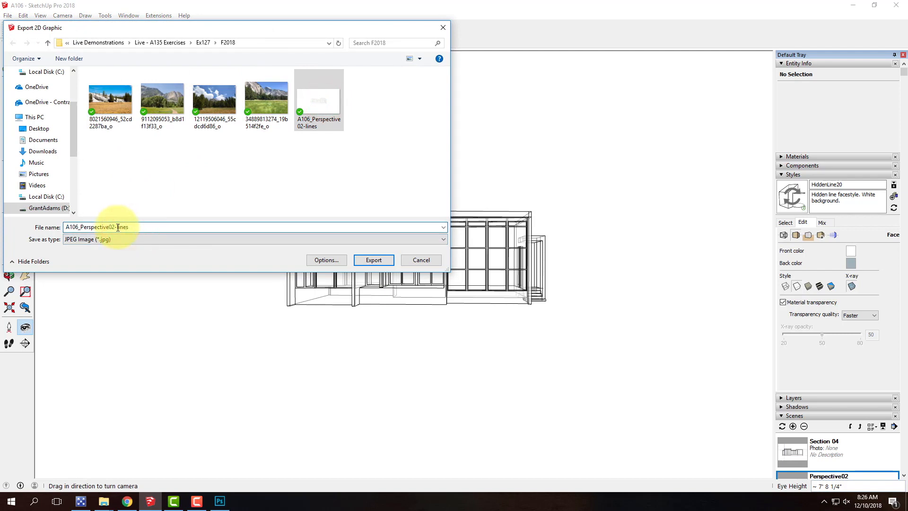
{"action": "left_click_drag", "start_coordinate": [115, 227], "coordinate": [177, 227]}
{"action": "type", "text": "-xray"}
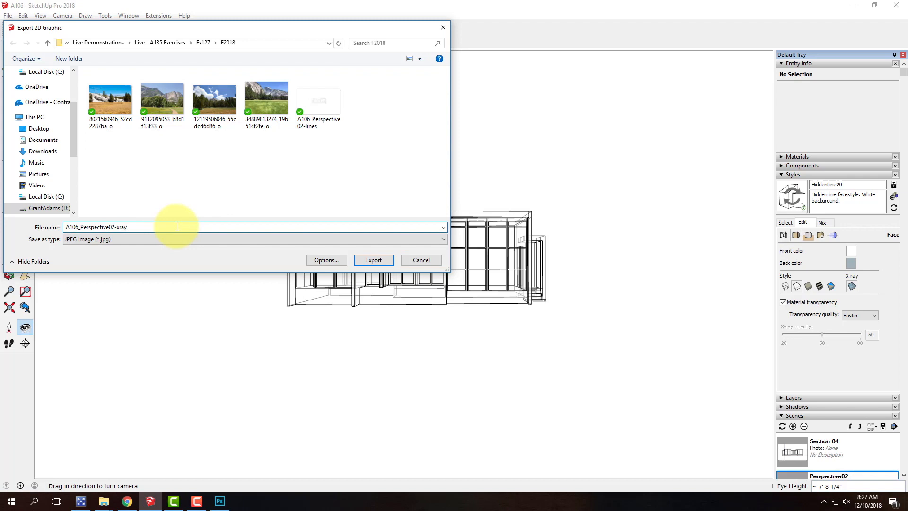
{"action": "left_click", "coordinate": [371, 260]}
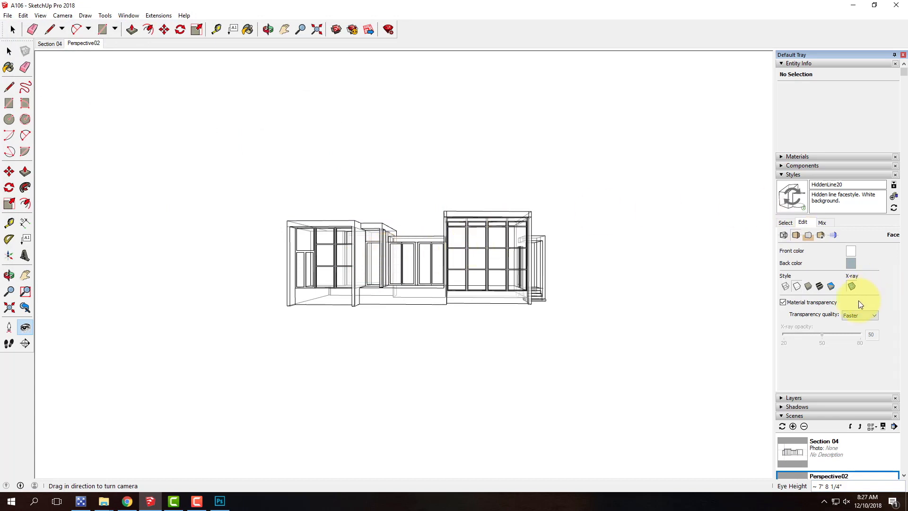
Turn off X-ray for the faces and turn on shadows in the Perspective02 view, keeping guides hidden
{"action": "left_click", "coordinate": [853, 286]}
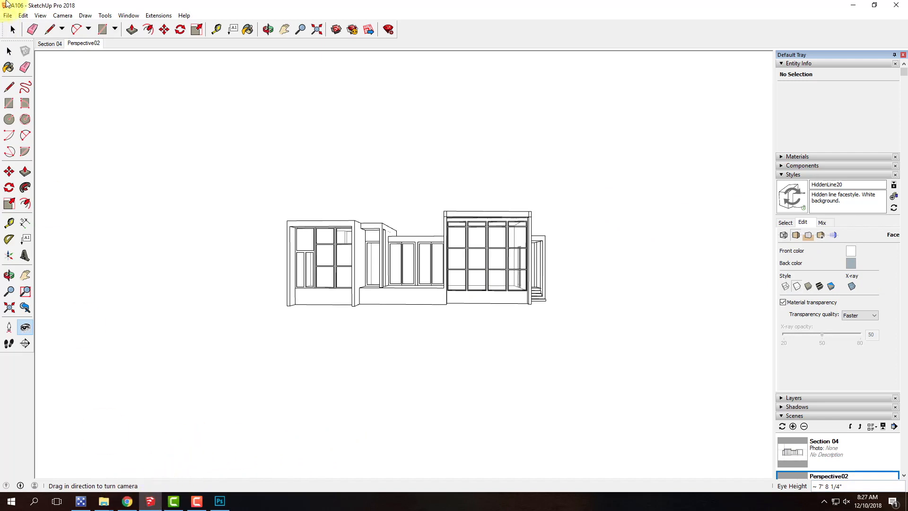
{"action": "left_click", "coordinate": [40, 15]}
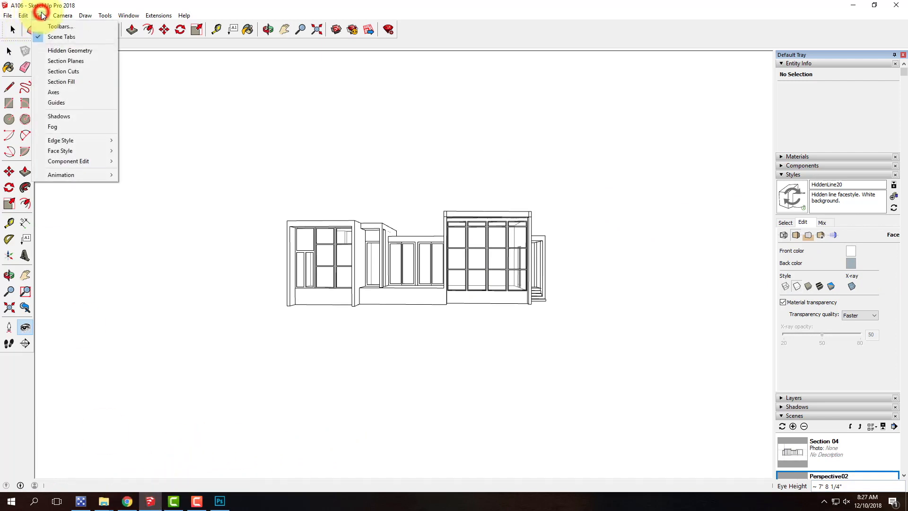
{"action": "left_click", "coordinate": [59, 101]}
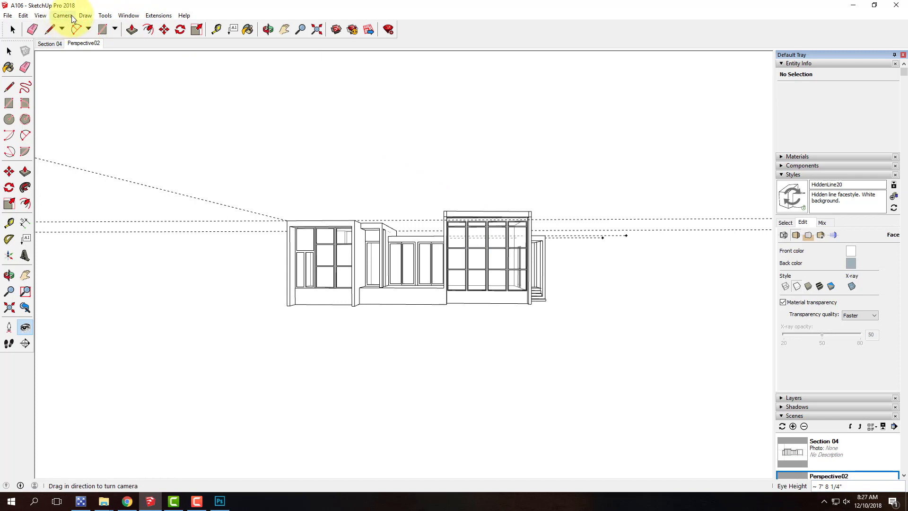
{"action": "left_click", "coordinate": [40, 15]}
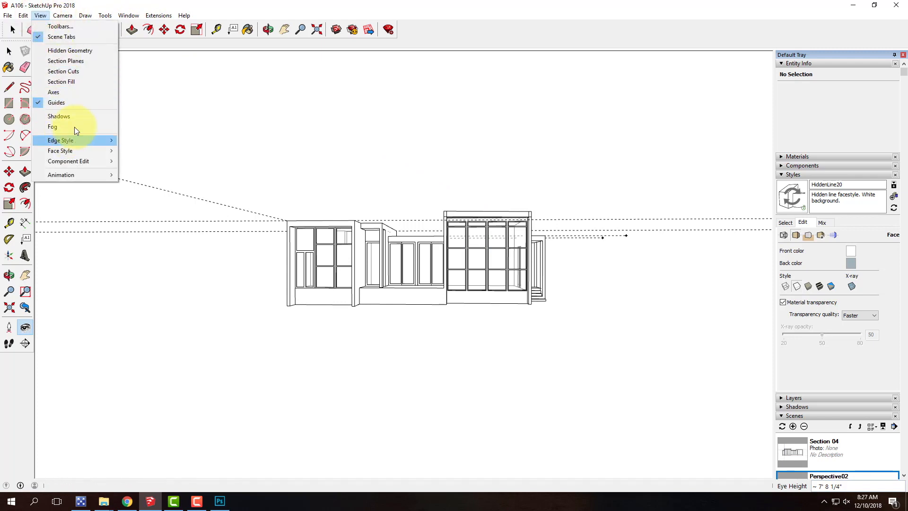
{"action": "left_click", "coordinate": [63, 101]}
{"action": "left_click", "coordinate": [40, 15]}
{"action": "left_click", "coordinate": [61, 115]}
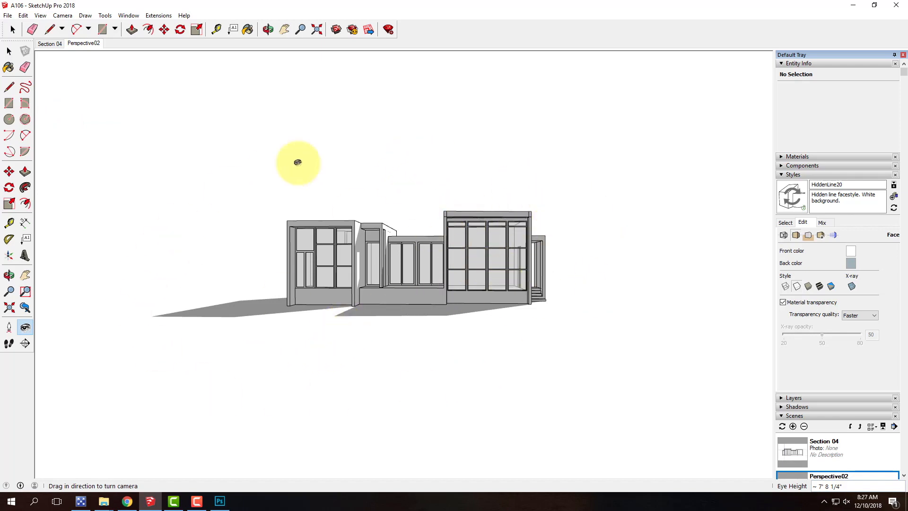
Switch to Chrome, open the Yosemite meadow photo on Flickr and examine the direction of its sunlight and shadows
{"action": "mouse_move", "coordinate": [134, 507]}
{"action": "left_click", "coordinate": [133, 507]}
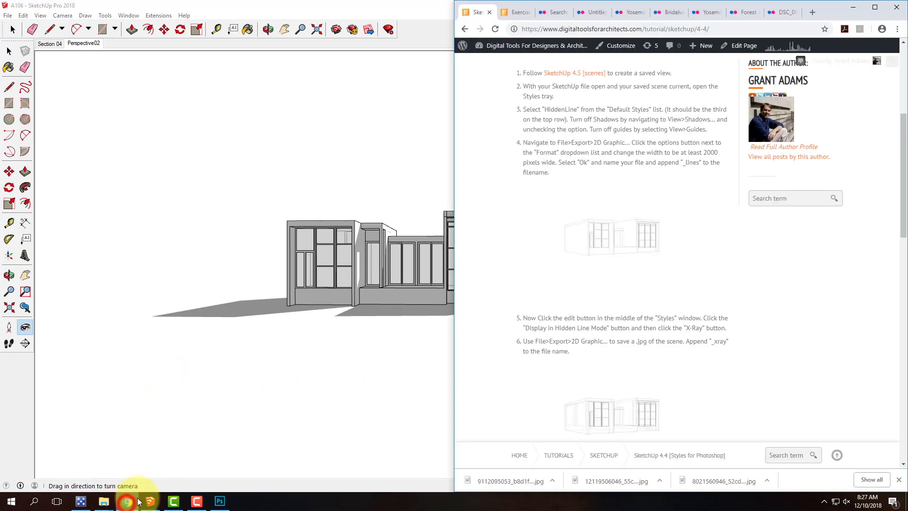
{"action": "left_click", "coordinate": [789, 12]}
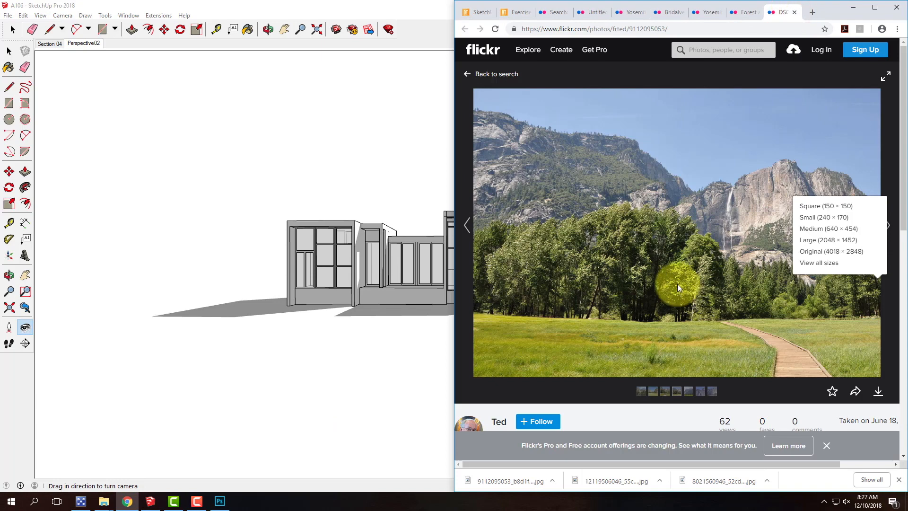
{"action": "left_click", "coordinate": [893, 306]}
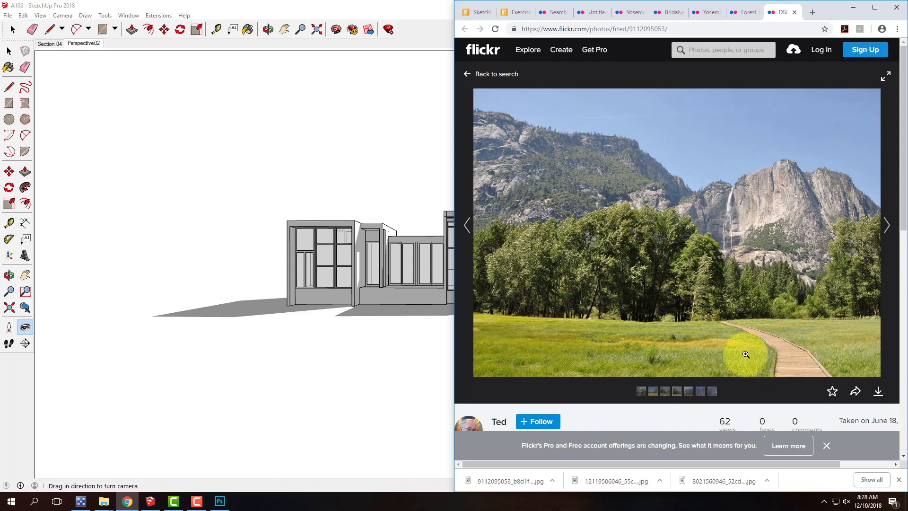
In SketchUp, set the shadow time to 10:49 AM and the date to 07/23, and compare the lighting with the meadow photo in Chrome
{"action": "double_click", "coordinate": [367, 7]}
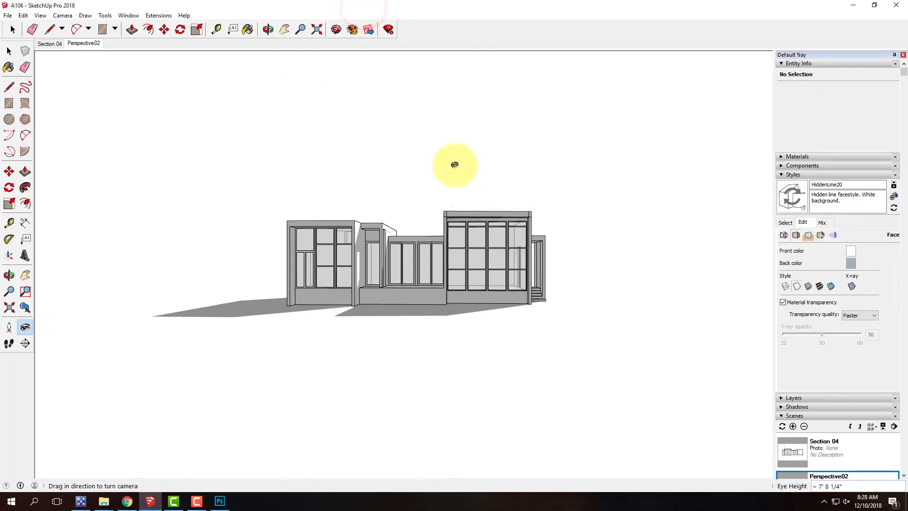
{"action": "left_click", "coordinate": [785, 405]}
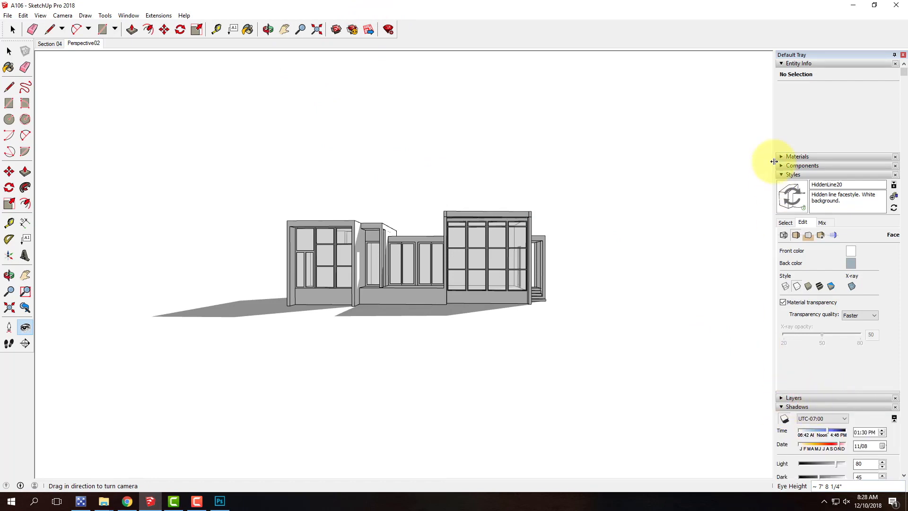
{"action": "left_click", "coordinate": [781, 175]}
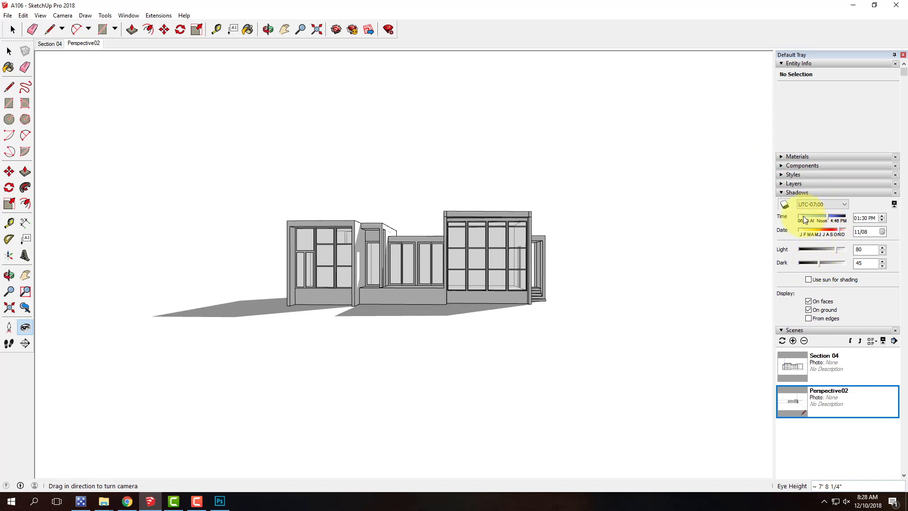
{"action": "left_click_drag", "start_coordinate": [828, 216], "coordinate": [819, 217]}
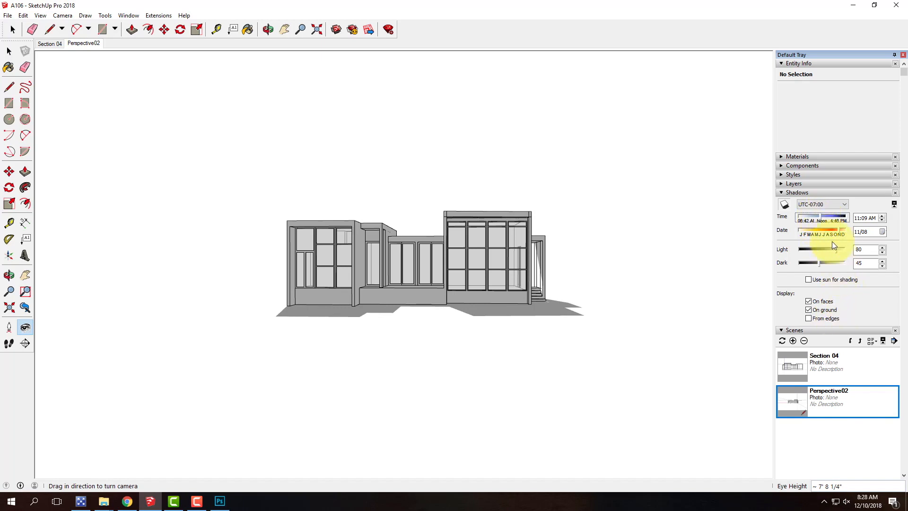
{"action": "left_click_drag", "start_coordinate": [840, 234], "coordinate": [830, 232]}
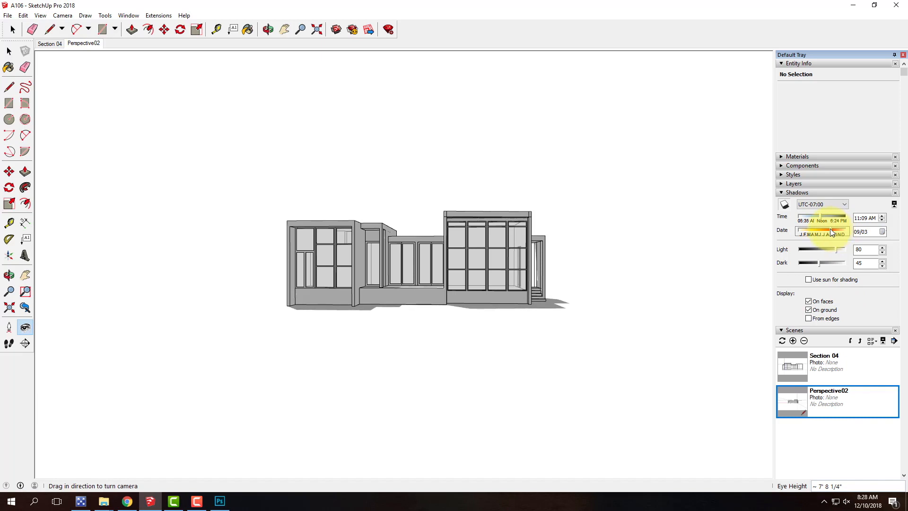
{"action": "left_click_drag", "start_coordinate": [831, 231], "coordinate": [823, 232]}
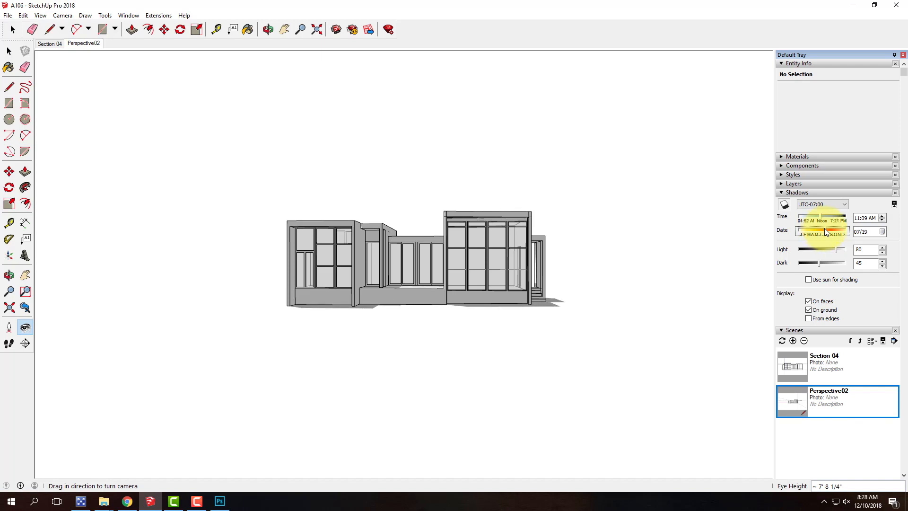
{"action": "left_click_drag", "start_coordinate": [818, 215], "coordinate": [822, 215]}
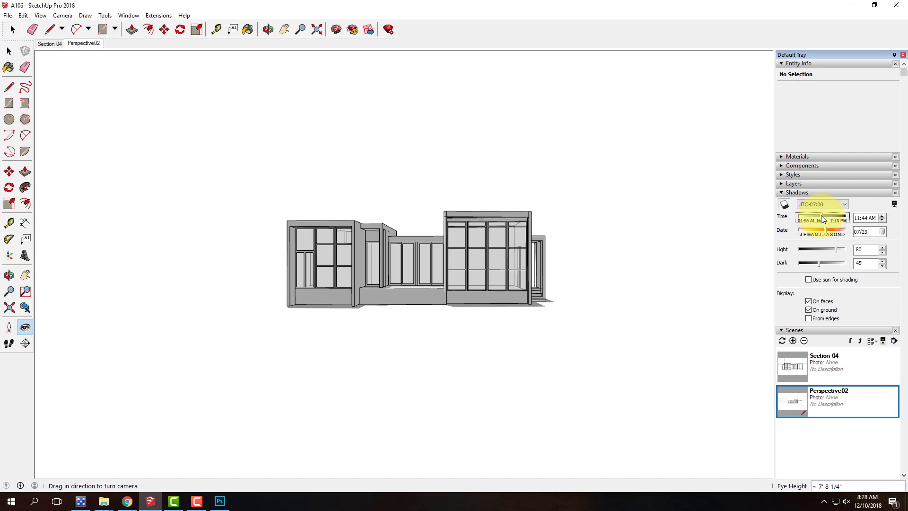
{"action": "left_click_drag", "start_coordinate": [821, 215], "coordinate": [820, 215]}
{"action": "left_click_drag", "start_coordinate": [819, 216], "coordinate": [819, 216]}
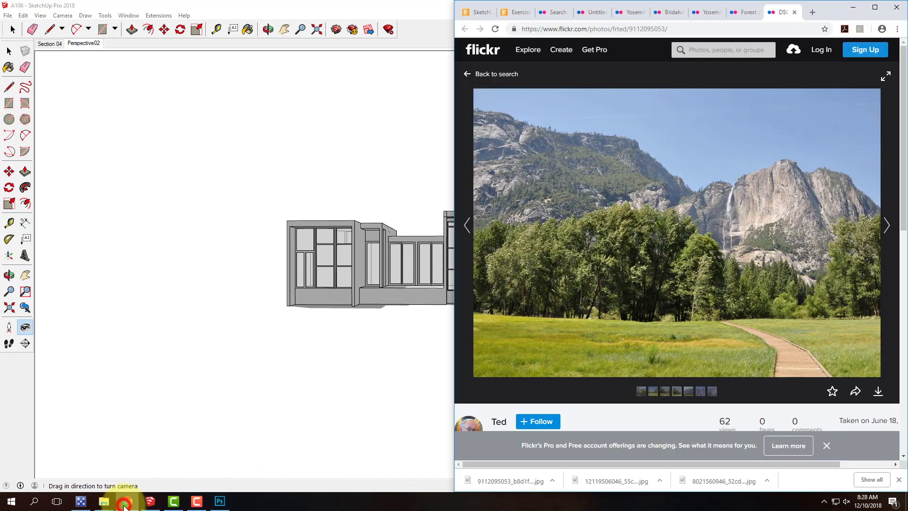
{"action": "left_click", "coordinate": [126, 502]}
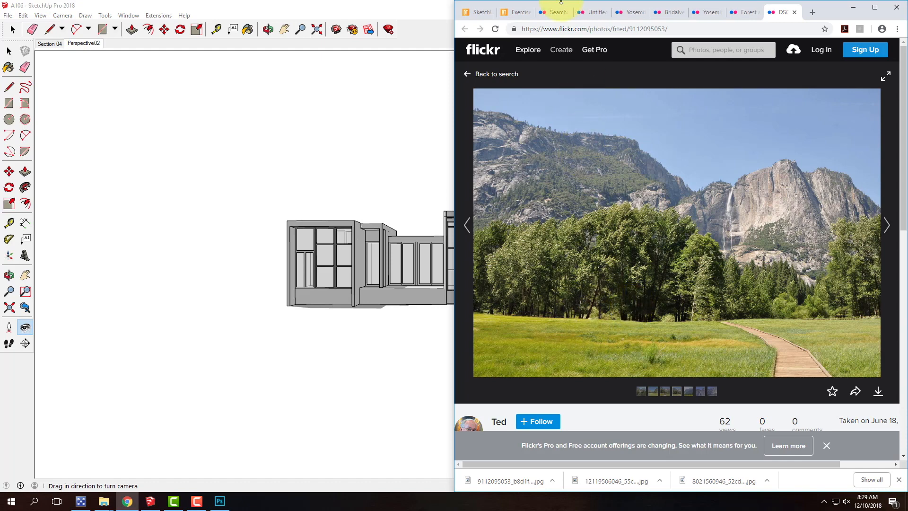
Return to SketchUp and turn off edges in the HiddenLine20 style, leaving only the shaded shadow view
{"action": "double_click", "coordinate": [406, 6]}
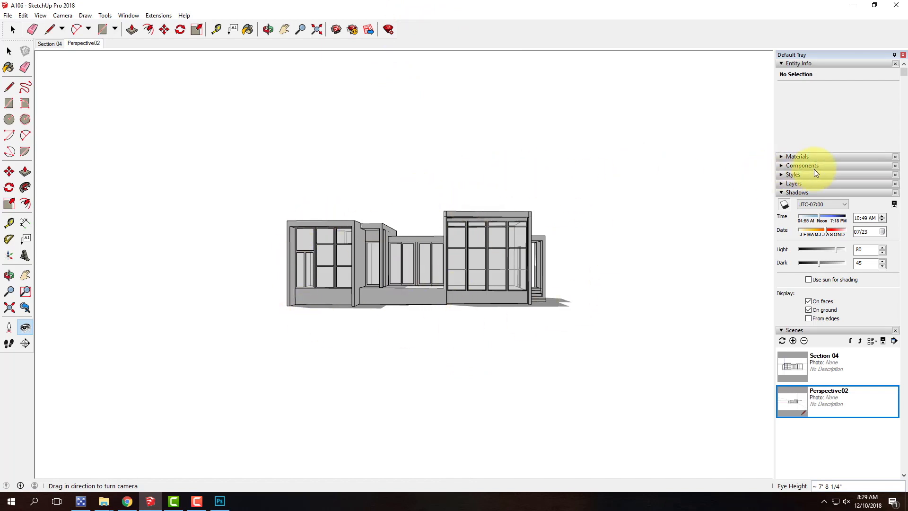
{"action": "left_click", "coordinate": [781, 175]}
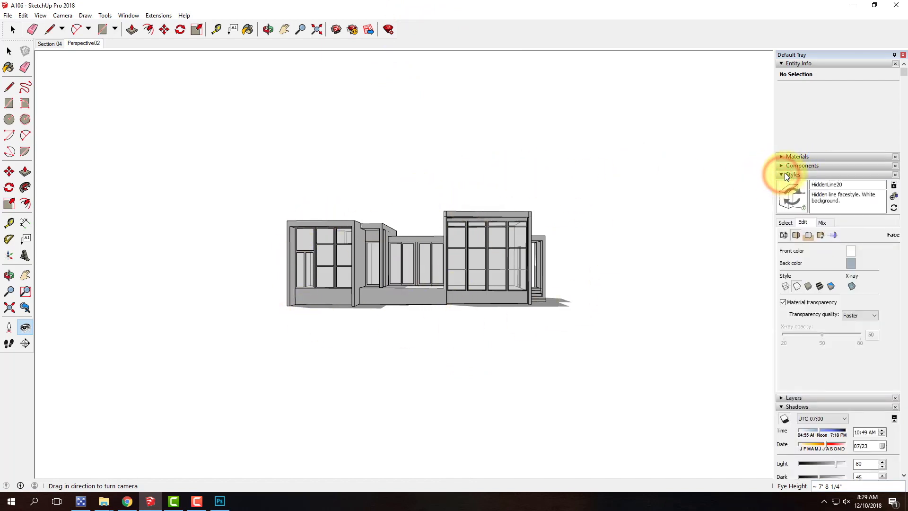
{"action": "left_click", "coordinate": [784, 236]}
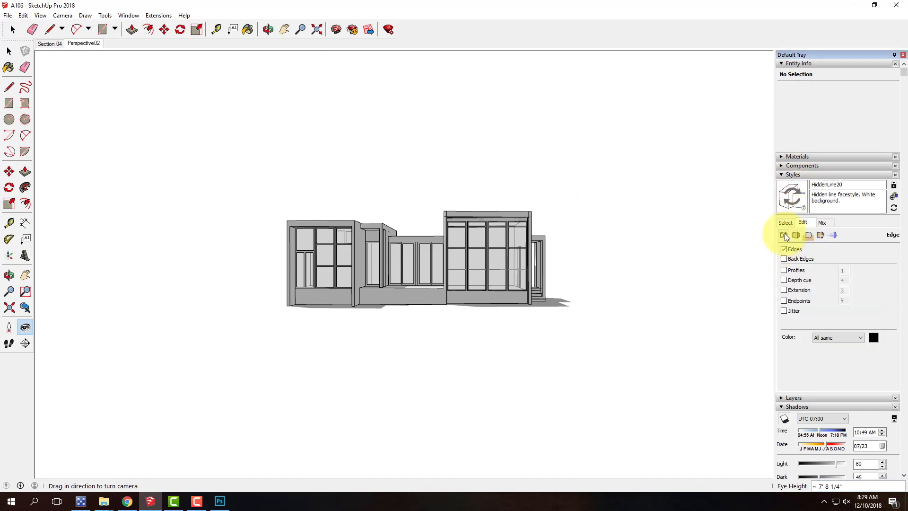
{"action": "left_click", "coordinate": [785, 249]}
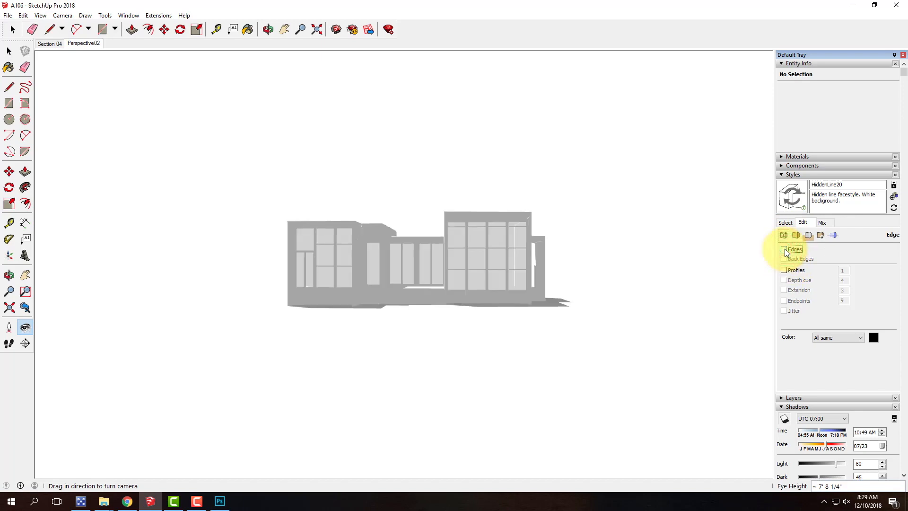
Export the shaded shadow view as a 2D JPEG image named A106_Perspective02-shadows in the F2018 folder
{"action": "left_click", "coordinate": [7, 16]}
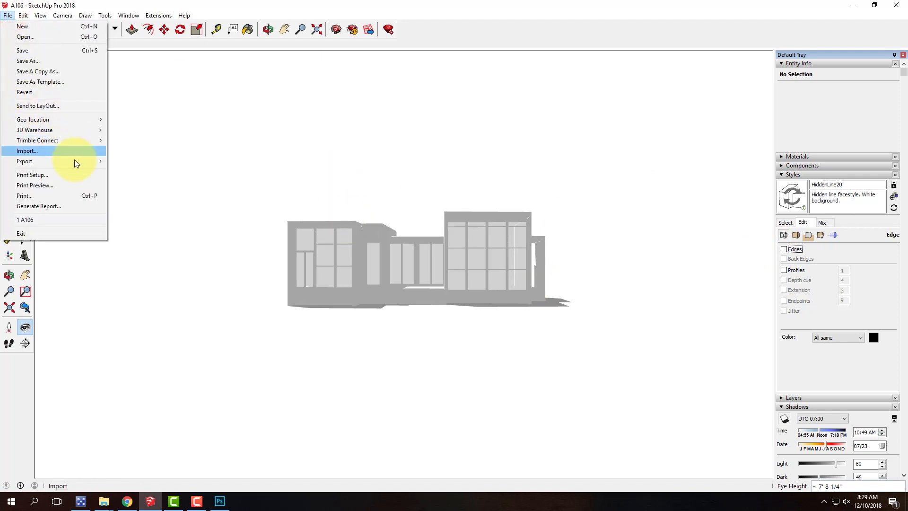
{"action": "mouse_move", "coordinate": [74, 161]}
{"action": "left_click", "coordinate": [146, 173]}
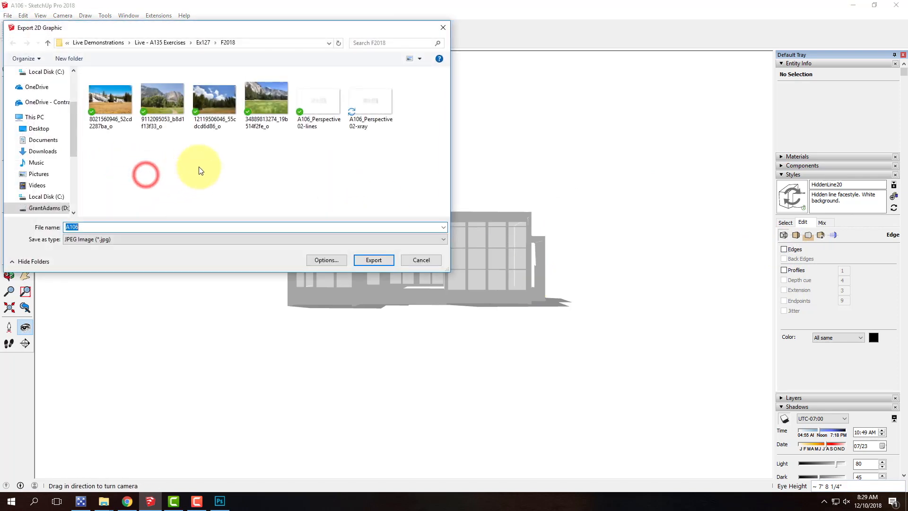
{"action": "left_click", "coordinate": [365, 100]}
{"action": "left_click", "coordinate": [117, 227]}
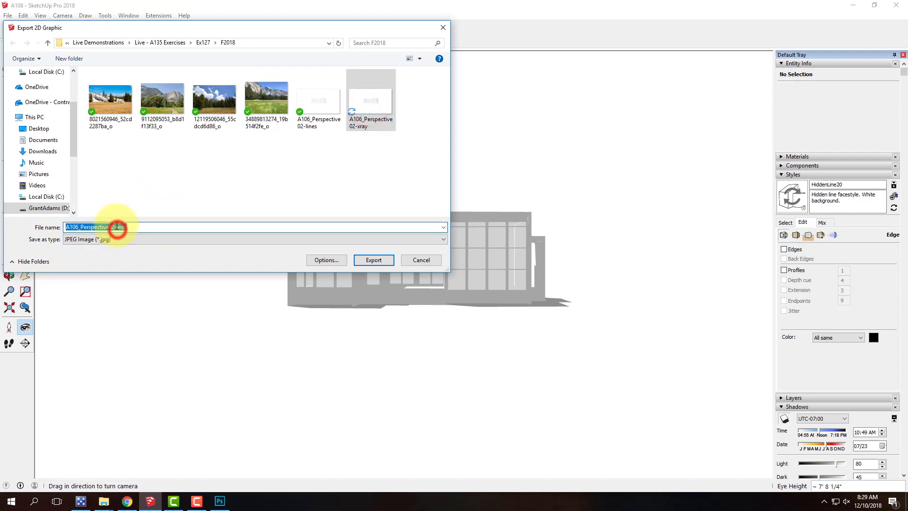
{"action": "left_click_drag", "start_coordinate": [117, 226], "coordinate": [153, 227]}
{"action": "type", "text": "s"}
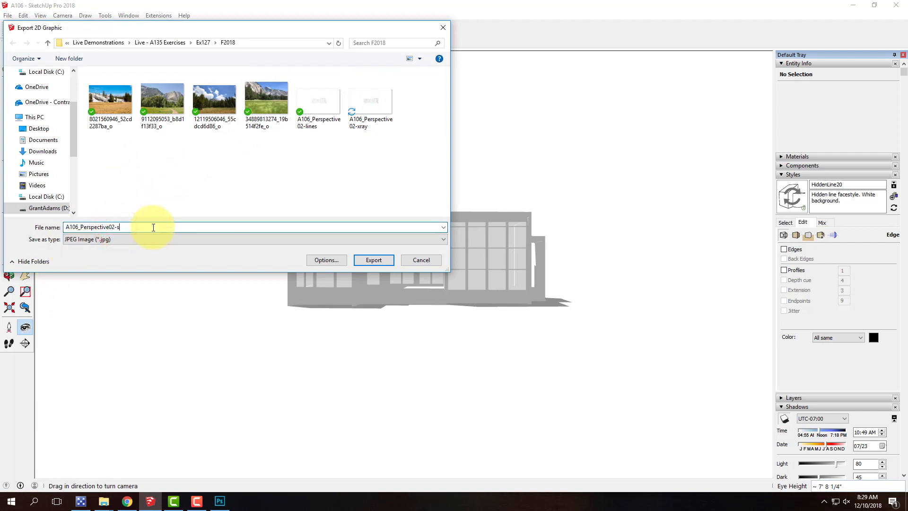
{"action": "type", "text": "hadows"}
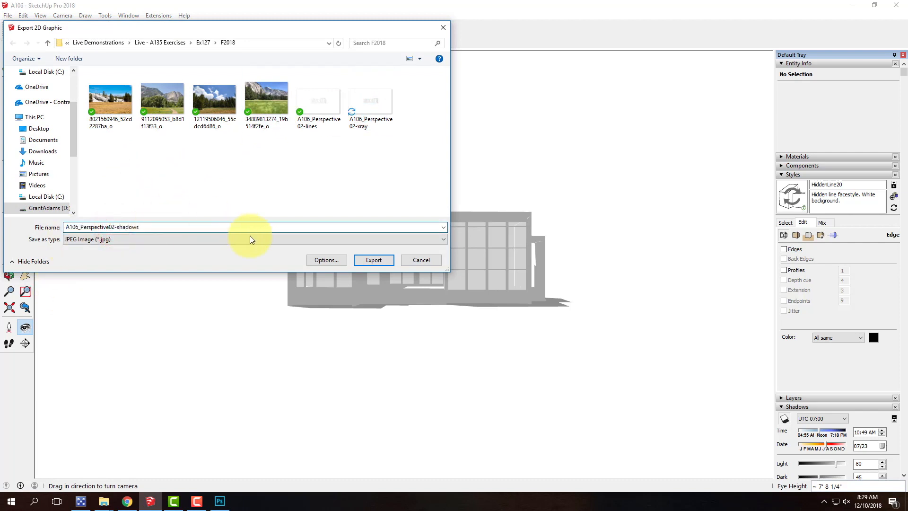
{"action": "left_click", "coordinate": [373, 261]}
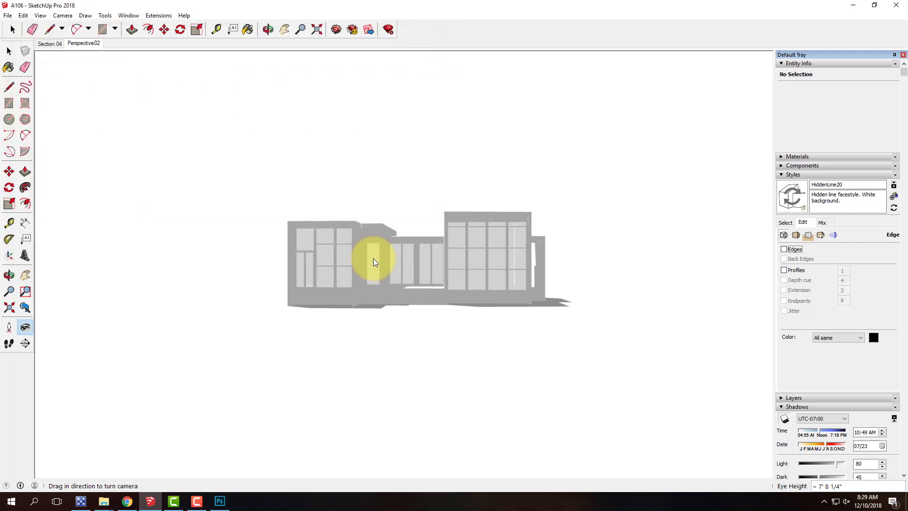
Turn the edges back on in the HiddenLine20 style and turn off shadows in the Perspective02 view
{"action": "left_click", "coordinate": [785, 249]}
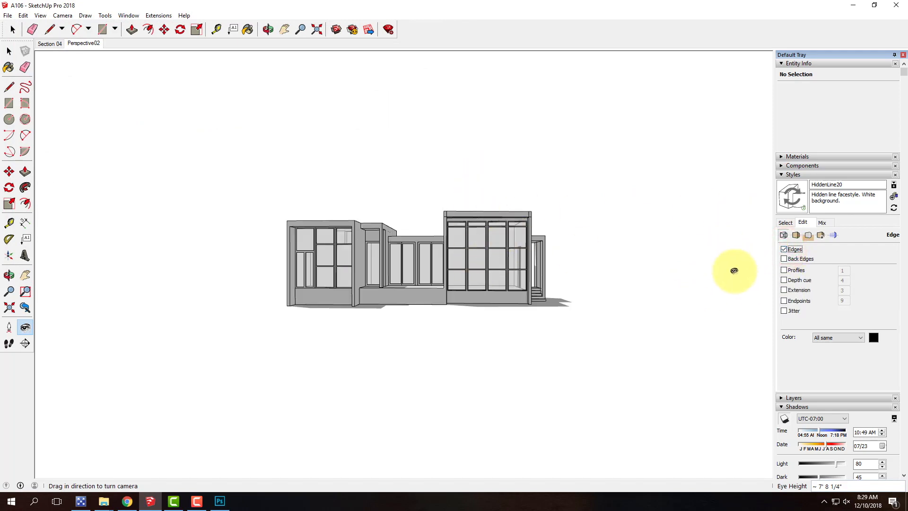
{"action": "left_click", "coordinate": [38, 16]}
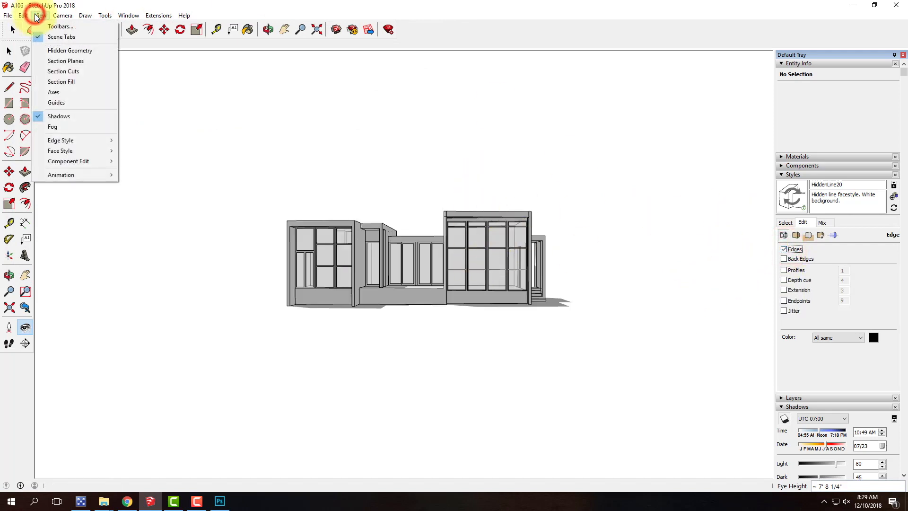
{"action": "left_click", "coordinate": [60, 115]}
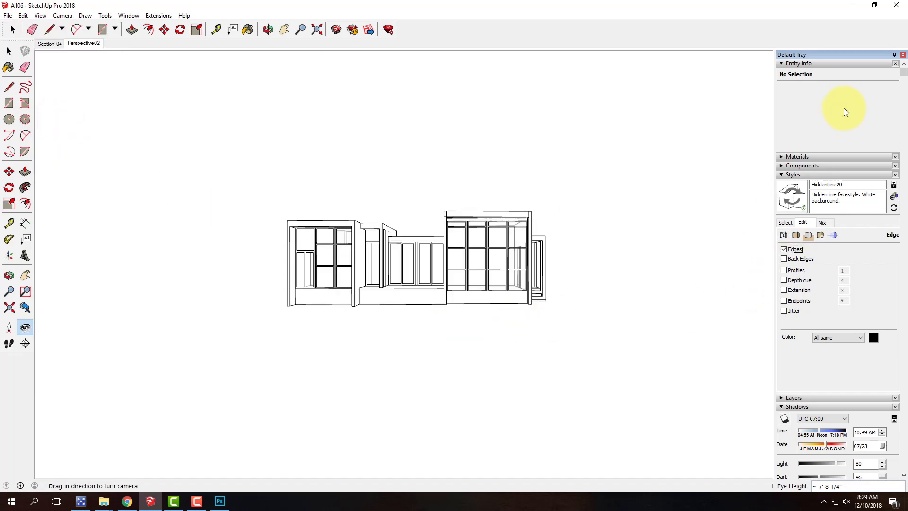
Apply the Simple Style with blue sky and green background from the Default Styles collection
{"action": "left_click", "coordinate": [785, 222]}
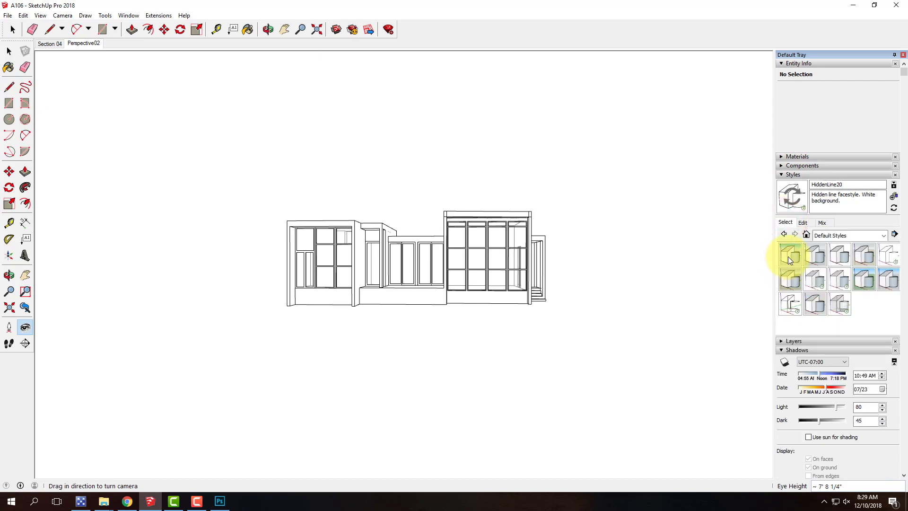
{"action": "left_click", "coordinate": [865, 283]}
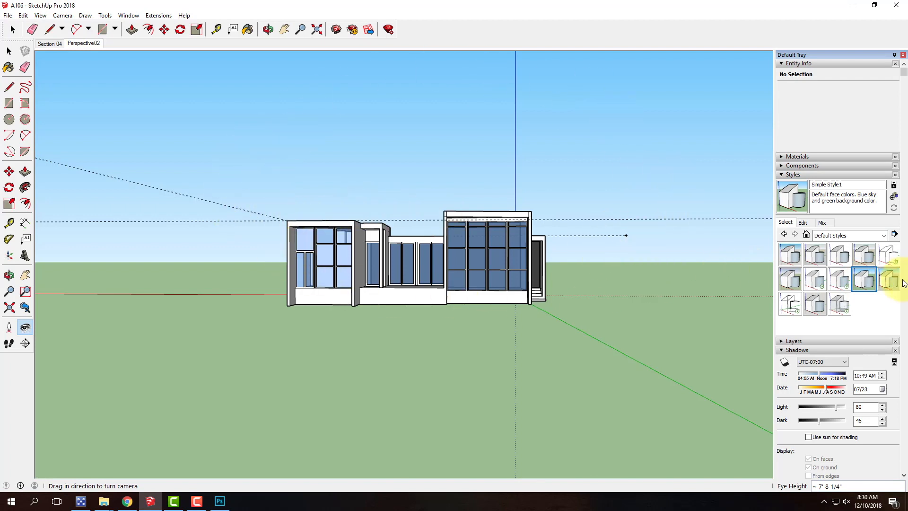
{"action": "left_click", "coordinate": [796, 250]}
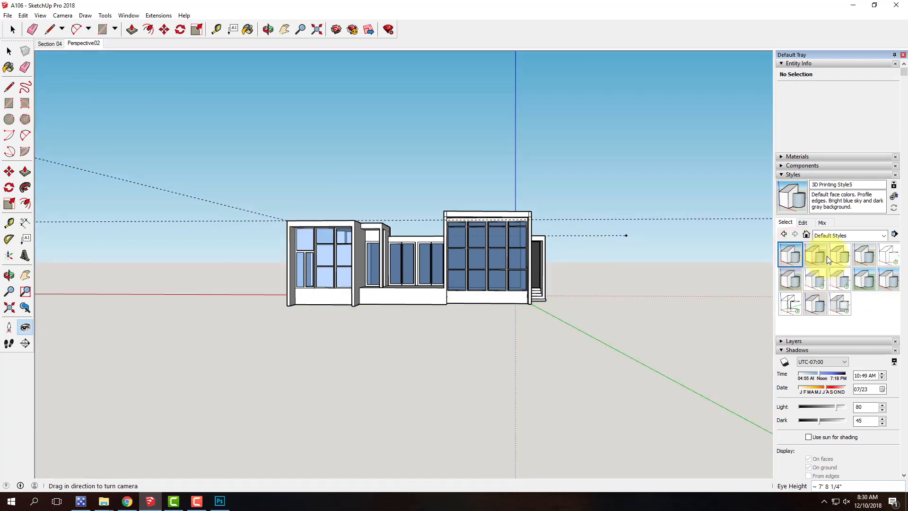
{"action": "left_click", "coordinate": [865, 280]}
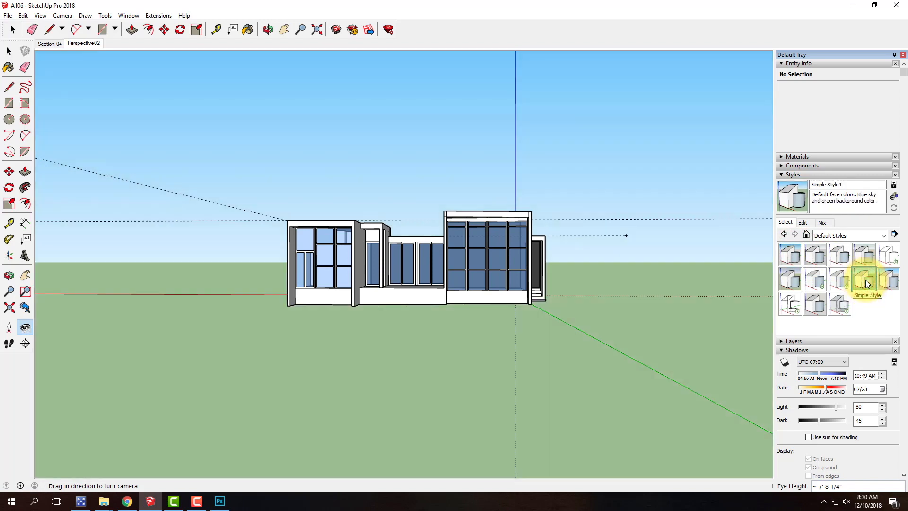
Hide the section cuts, section fill, axes and guides in the coloured Perspective02 view
{"action": "left_click", "coordinate": [40, 15]}
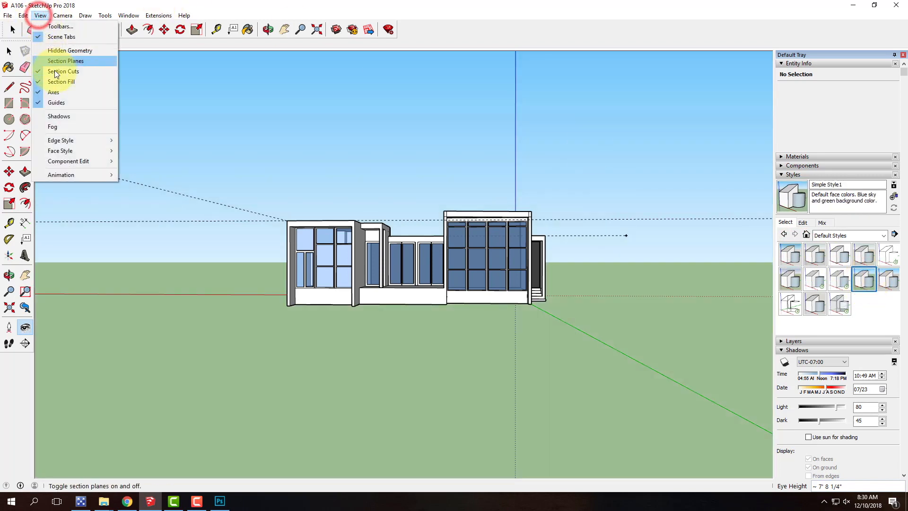
{"action": "left_click", "coordinate": [54, 71]}
{"action": "left_click", "coordinate": [40, 15]}
{"action": "left_click", "coordinate": [56, 71]}
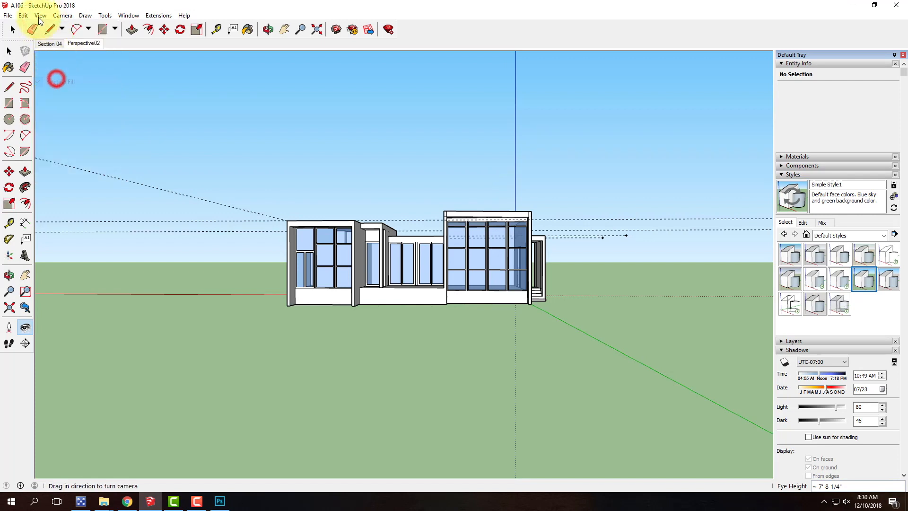
{"action": "left_click", "coordinate": [40, 15]}
{"action": "left_click", "coordinate": [53, 92]}
{"action": "left_click", "coordinate": [40, 15]}
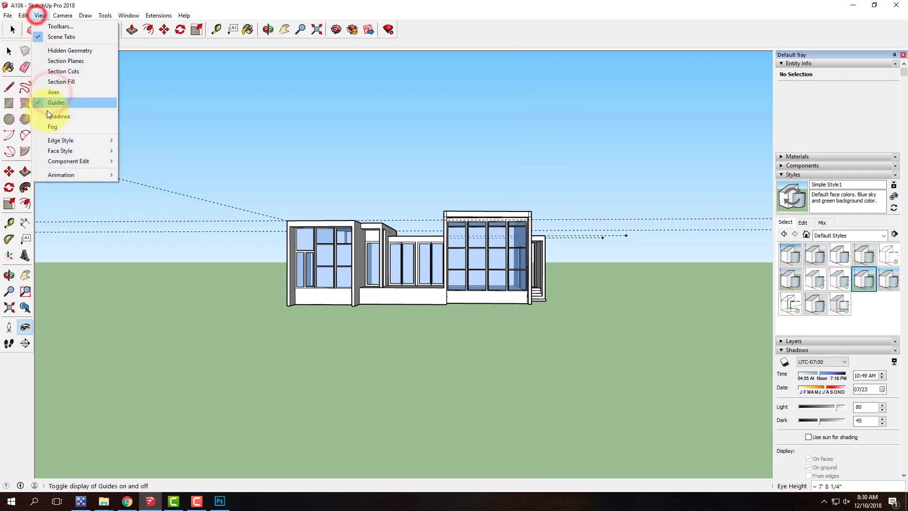
{"action": "left_click", "coordinate": [56, 102]}
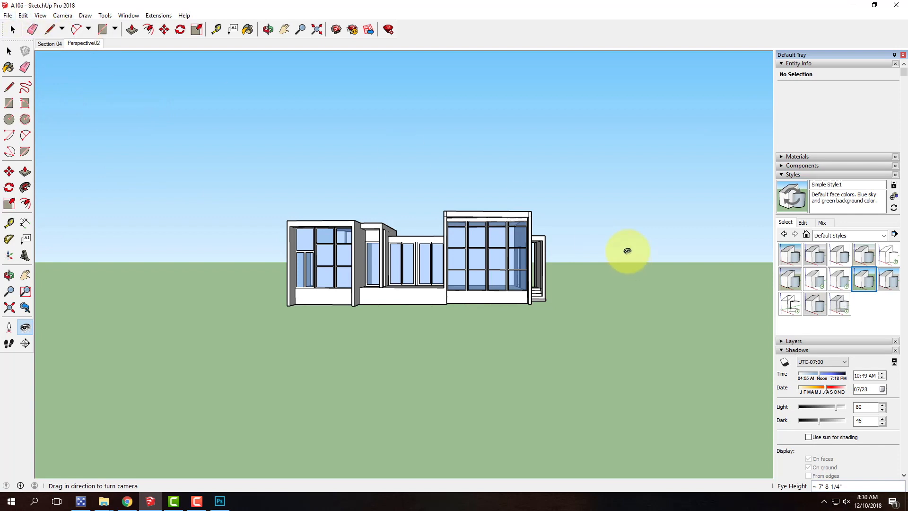
Export the coloured view as a 2D JPEG image named A106_Perspective02-color
{"action": "left_click", "coordinate": [8, 15]}
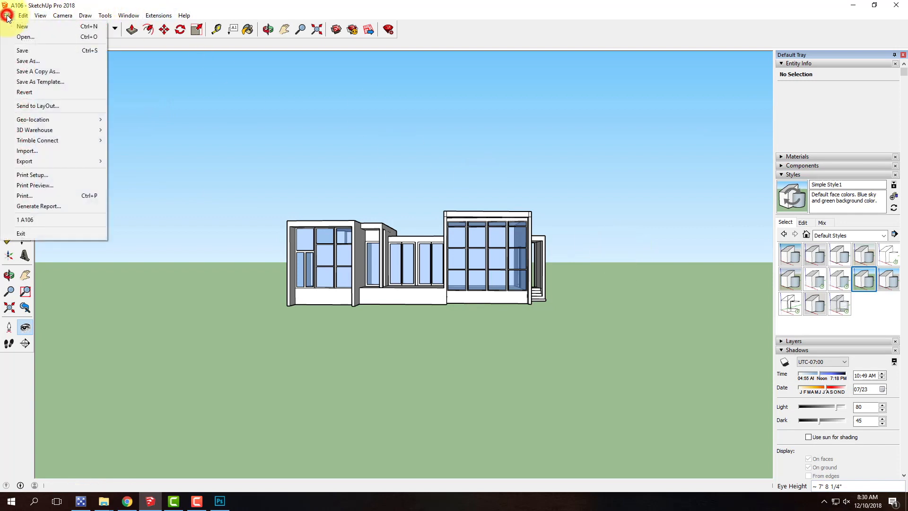
{"action": "mouse_move", "coordinate": [47, 161]}
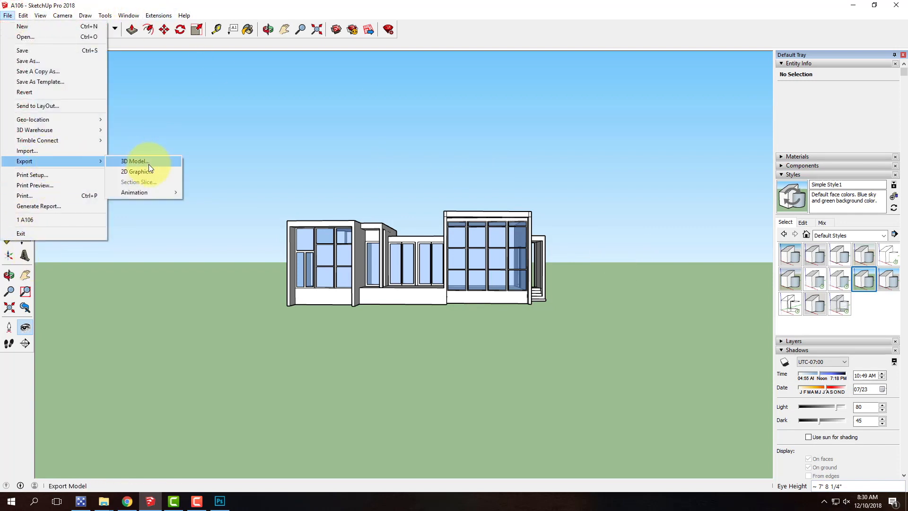
{"action": "left_click", "coordinate": [149, 171]}
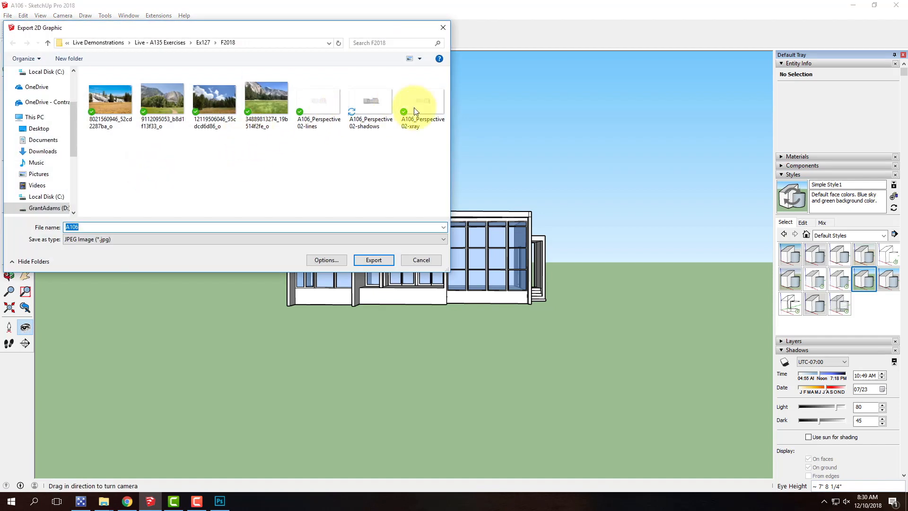
{"action": "left_click", "coordinate": [432, 106]}
{"action": "double_click", "coordinate": [120, 227]}
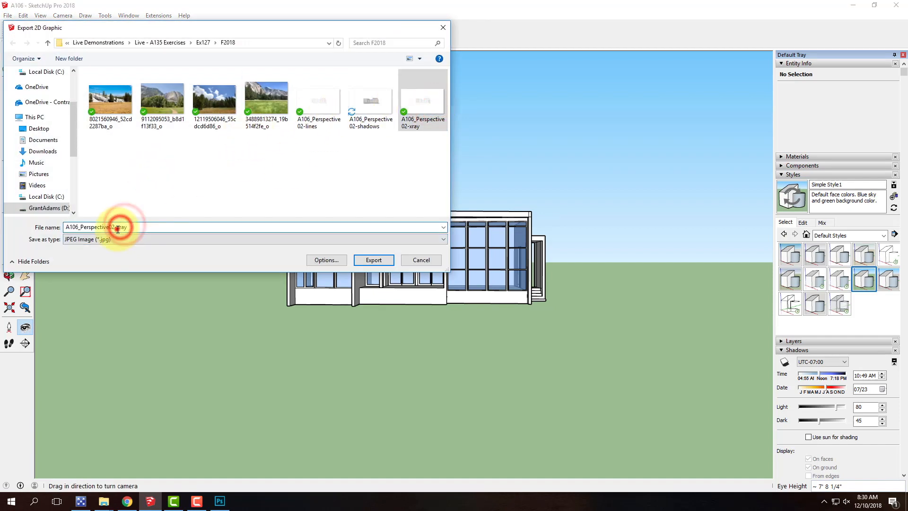
{"action": "type", "text": "colo"}
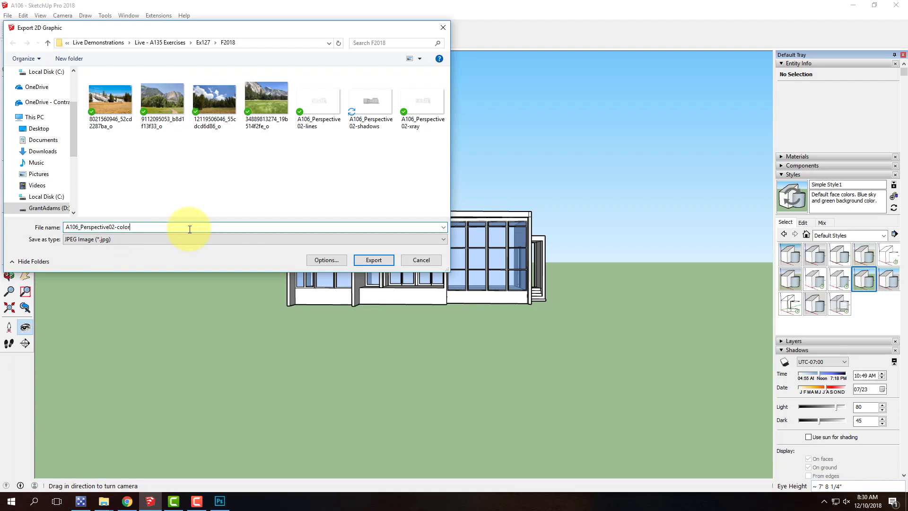
{"action": "left_click", "coordinate": [374, 264]}
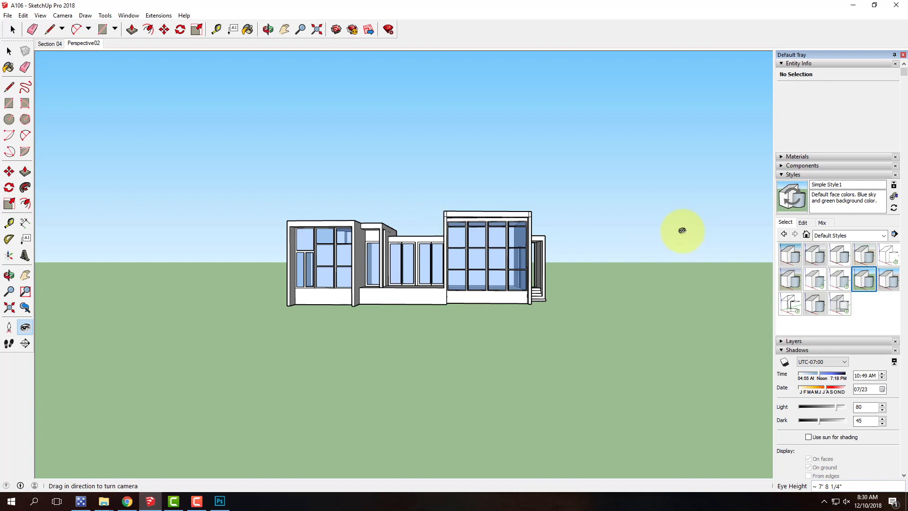
Apply the Airbrush with Endpoints style from the Sketchy Edges collection
{"action": "left_click", "coordinate": [886, 236]}
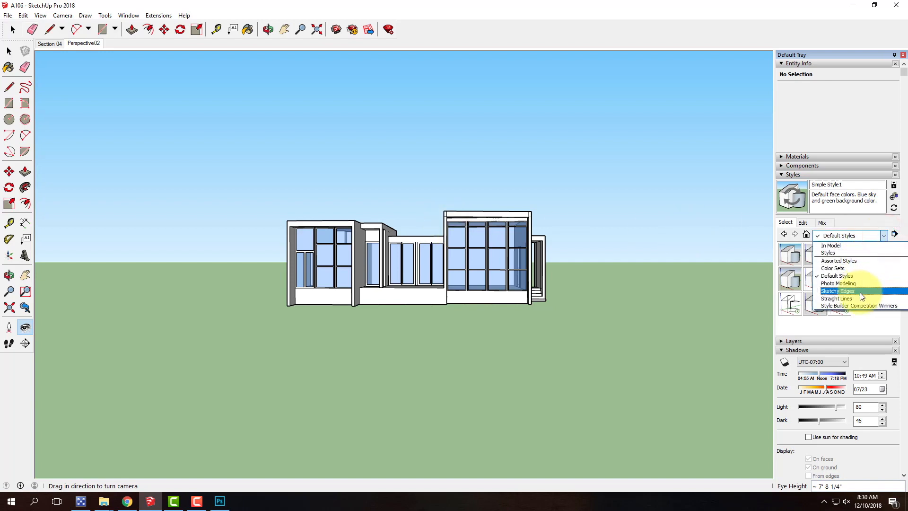
{"action": "left_click", "coordinate": [860, 293]}
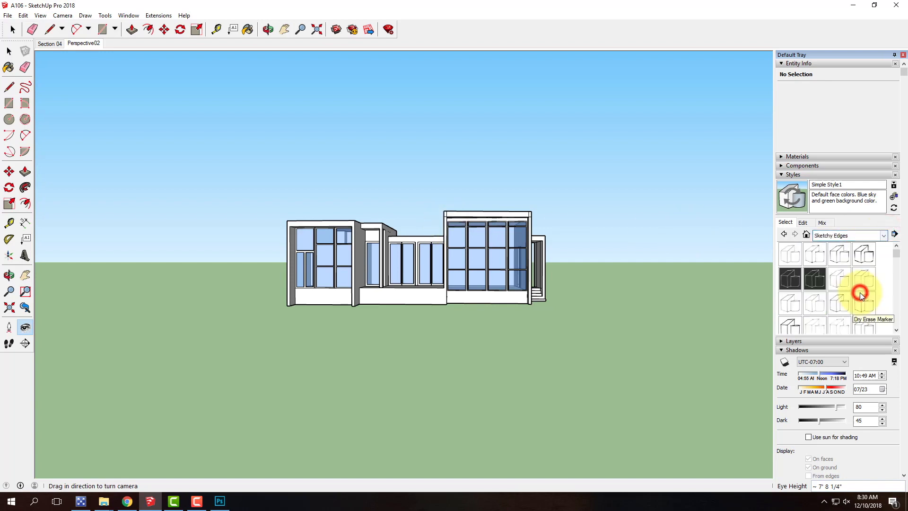
{"action": "left_click", "coordinate": [821, 256]}
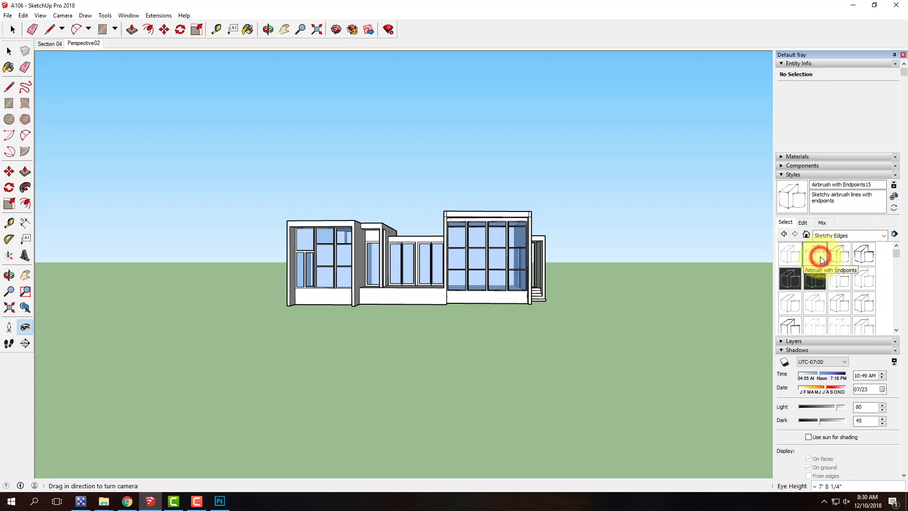
Hide the section cuts, section fill and guides in the airbrush-style view
{"action": "left_click", "coordinate": [40, 16]}
{"action": "left_click", "coordinate": [51, 59]}
{"action": "left_click", "coordinate": [41, 16]}
{"action": "left_click", "coordinate": [57, 71]}
{"action": "left_click", "coordinate": [40, 16]}
{"action": "left_click", "coordinate": [53, 82]}
{"action": "left_click", "coordinate": [40, 15]}
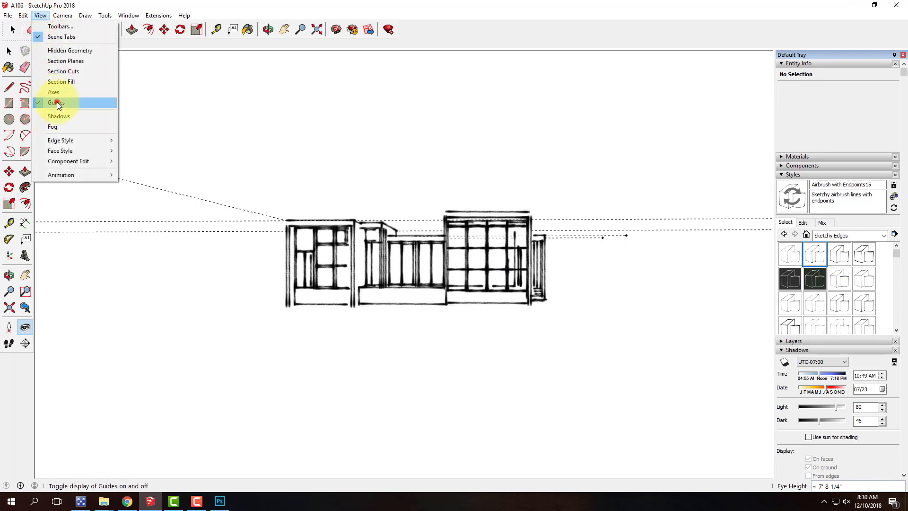
{"action": "left_click", "coordinate": [57, 103]}
Export the airbrush-style view as a 2D JPEG image named A106_Perspective02-airbrush
{"action": "left_click", "coordinate": [13, 15]}
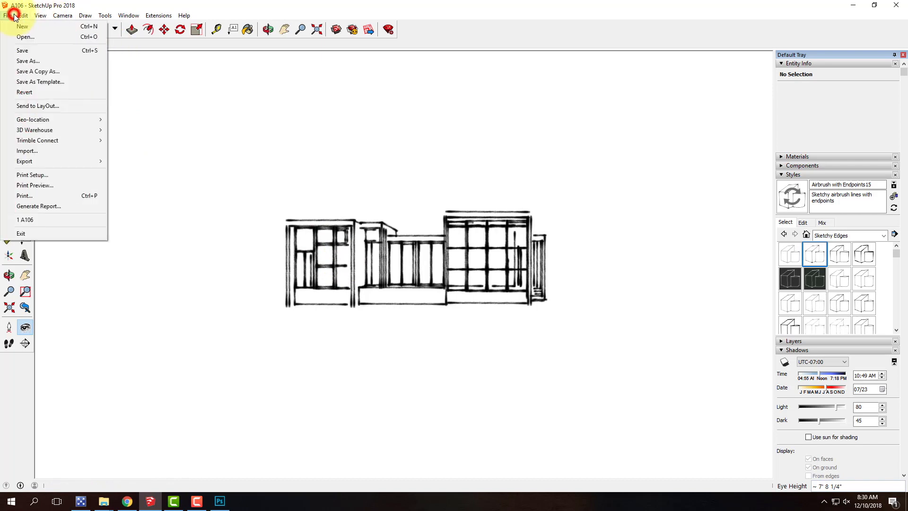
{"action": "mouse_move", "coordinate": [33, 163]}
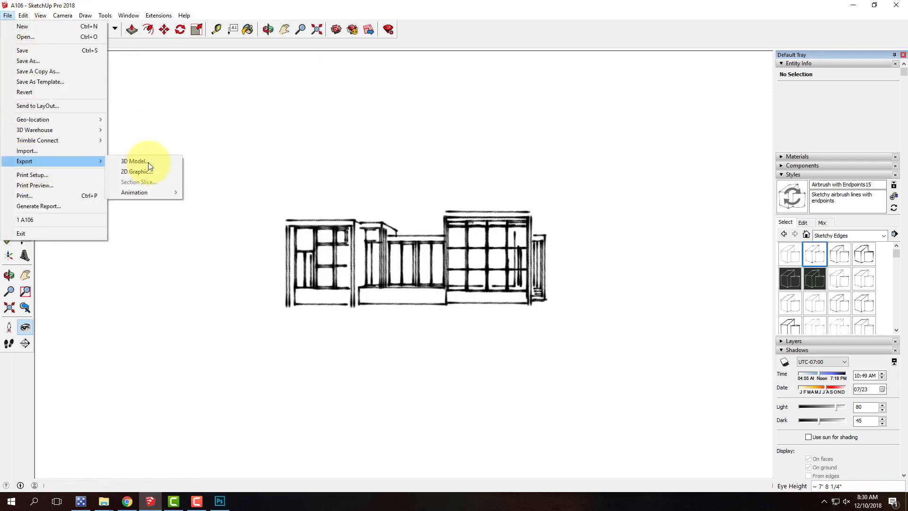
{"action": "left_click", "coordinate": [155, 174]}
{"action": "left_click", "coordinate": [114, 142]}
{"action": "left_click", "coordinate": [134, 227]}
{"action": "double_click", "coordinate": [120, 227]}
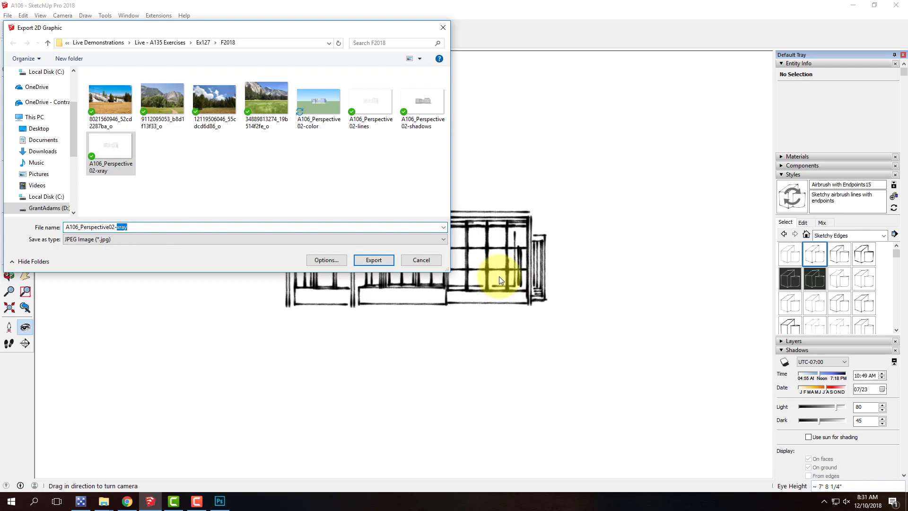
{"action": "type", "text": "airbru"}
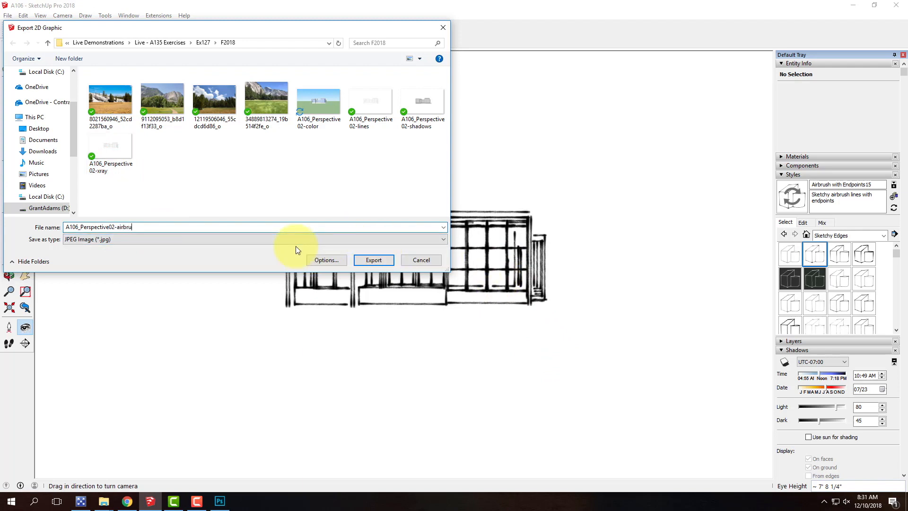
{"action": "key", "text": "Return"}
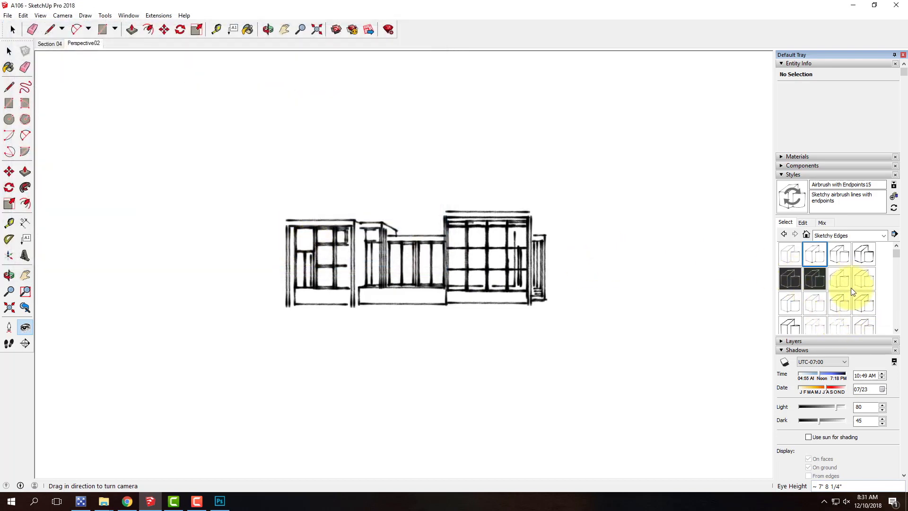
Apply the Pen Grey style from the Sketchy Edges collection and hide its section planes, section cuts, section fill and guides
{"action": "scroll", "coordinate": [851, 292], "scroll_direction": "down", "scroll_amount": 5}
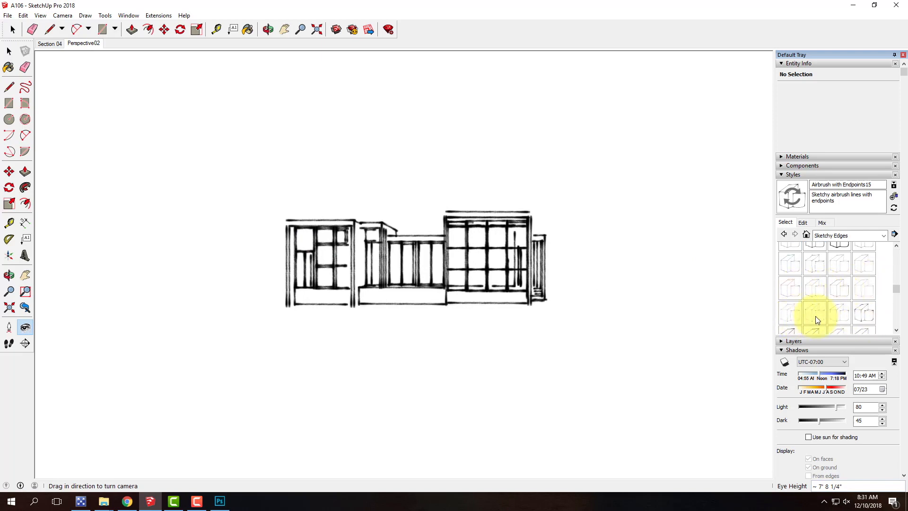
{"action": "left_click", "coordinate": [840, 265]}
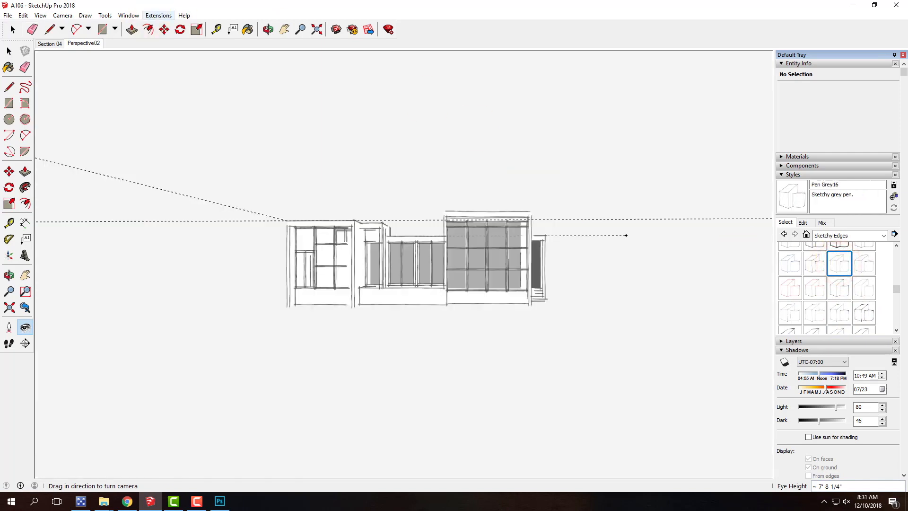
{"action": "left_click", "coordinate": [40, 16]}
{"action": "left_click", "coordinate": [59, 61]}
{"action": "left_click", "coordinate": [40, 16]}
{"action": "left_click", "coordinate": [59, 70]}
{"action": "left_click", "coordinate": [40, 16]}
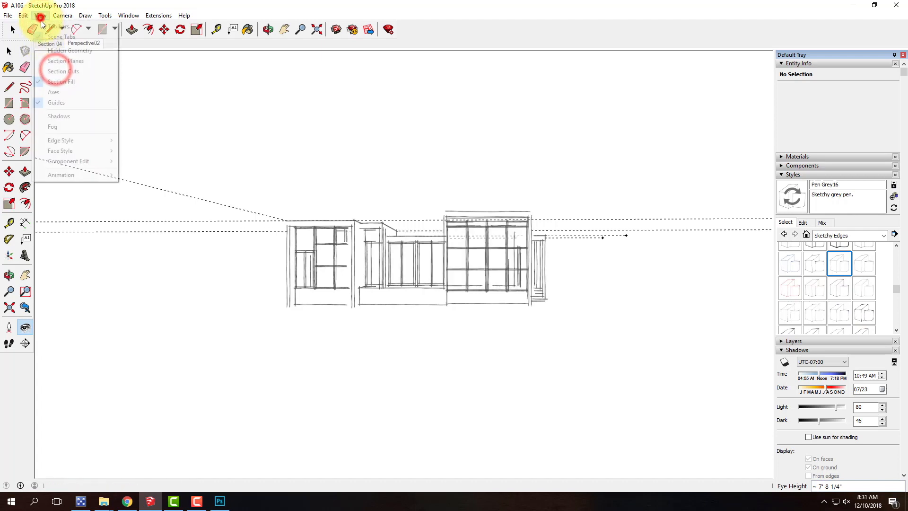
{"action": "left_click", "coordinate": [53, 81]}
{"action": "left_click", "coordinate": [40, 16]}
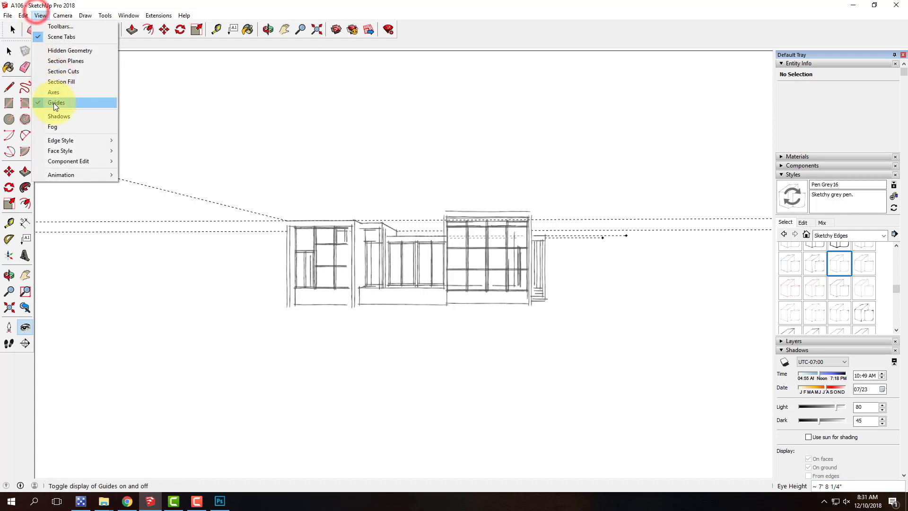
{"action": "left_click", "coordinate": [53, 103]}
Export the pen-style view as a 2D JPEG image named A106_Perspective02-pengray
{"action": "left_click", "coordinate": [7, 16]}
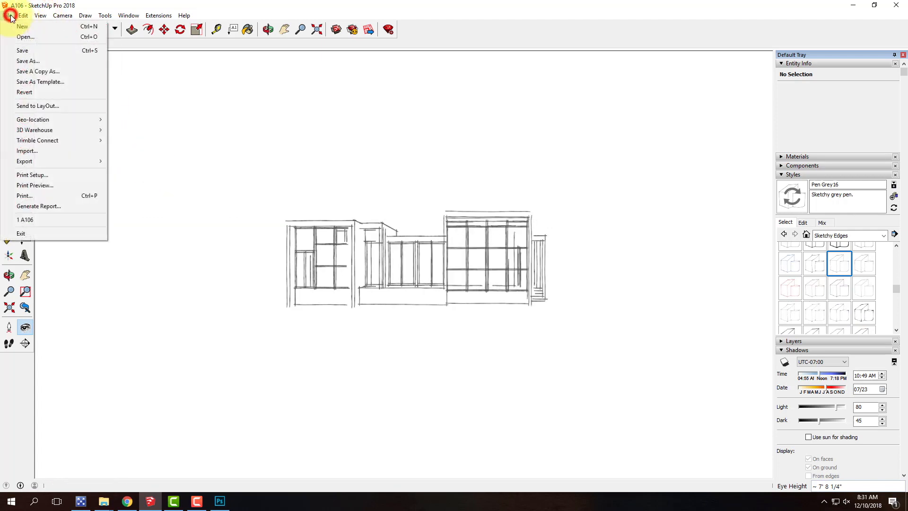
{"action": "mouse_move", "coordinate": [33, 163]}
{"action": "left_click", "coordinate": [164, 172]}
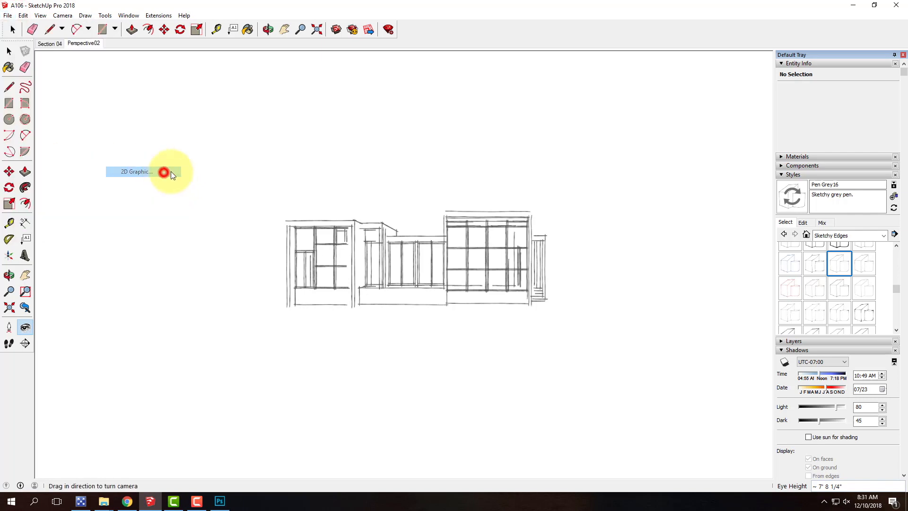
{"action": "left_click", "coordinate": [162, 149]}
{"action": "double_click", "coordinate": [121, 227]}
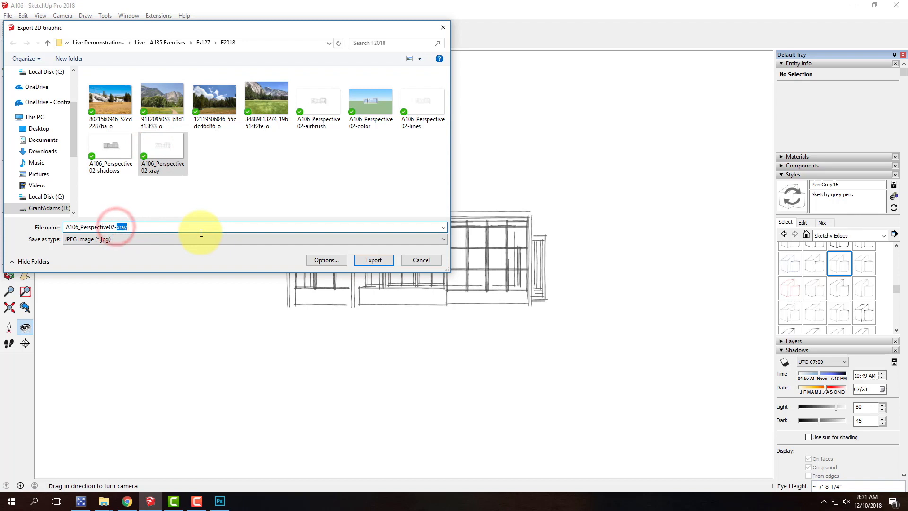
{"action": "type", "text": "peng"}
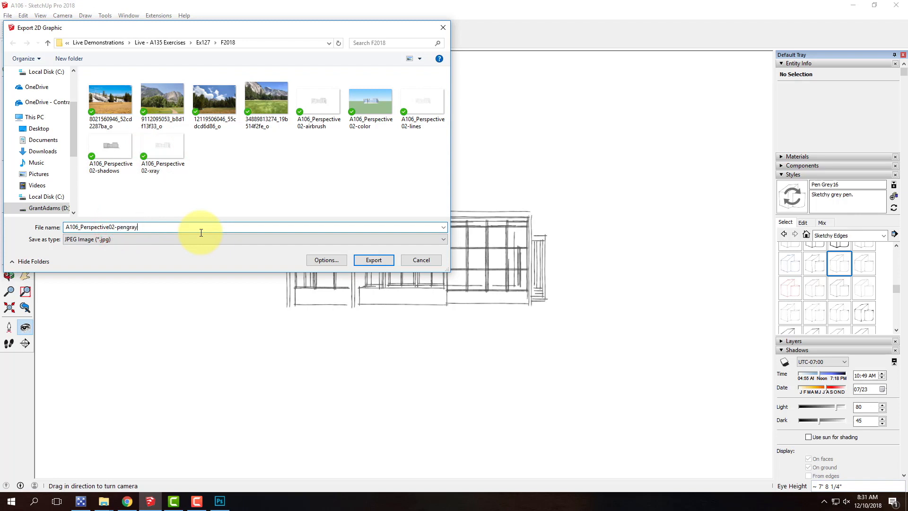
{"action": "left_click", "coordinate": [379, 262]}
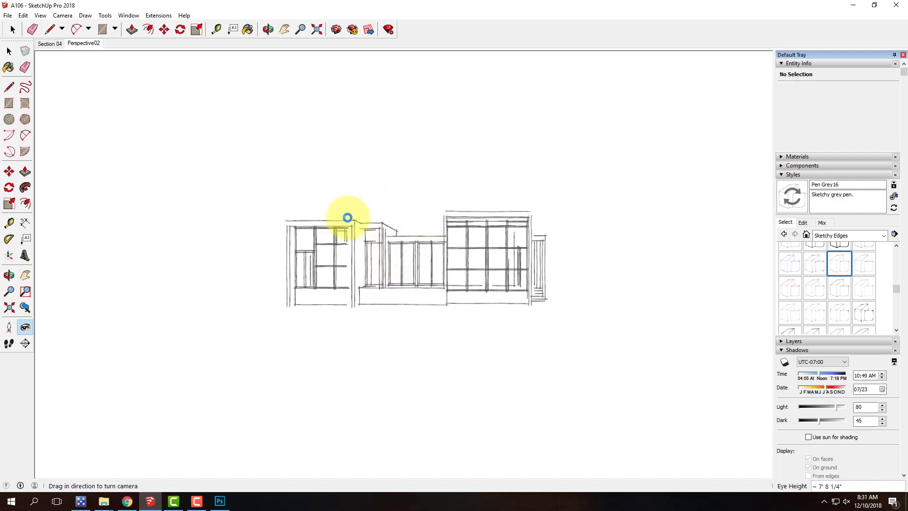
Switch to Photoshop and open the A106_Perspective02-lines image from the F2018 folder
{"action": "left_click", "coordinate": [220, 500]}
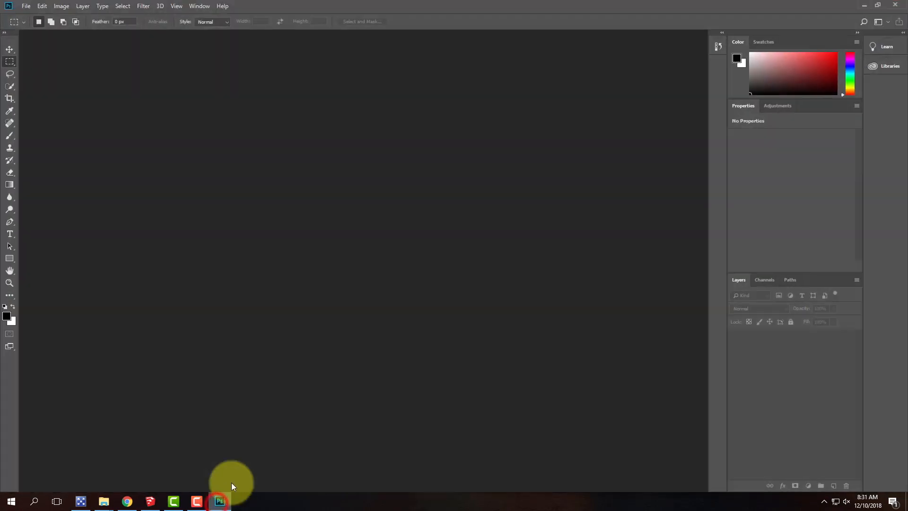
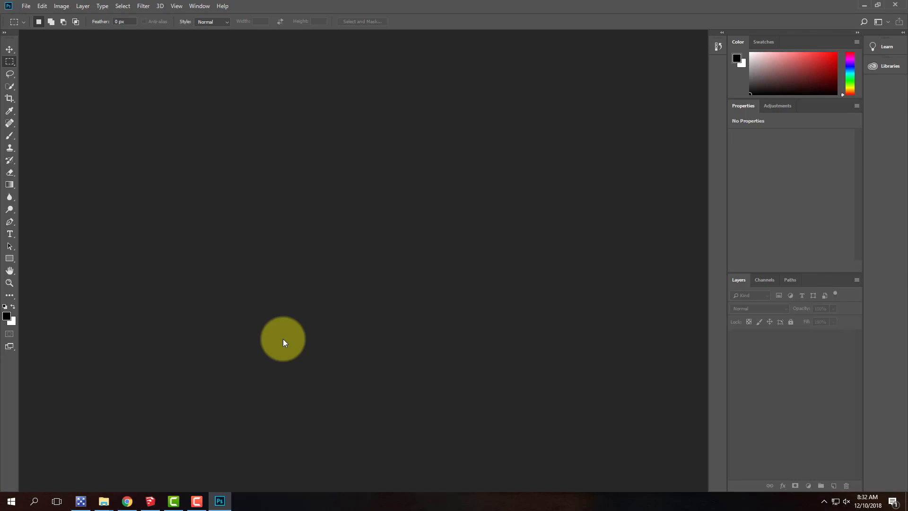
{"action": "left_click", "coordinate": [26, 7]}
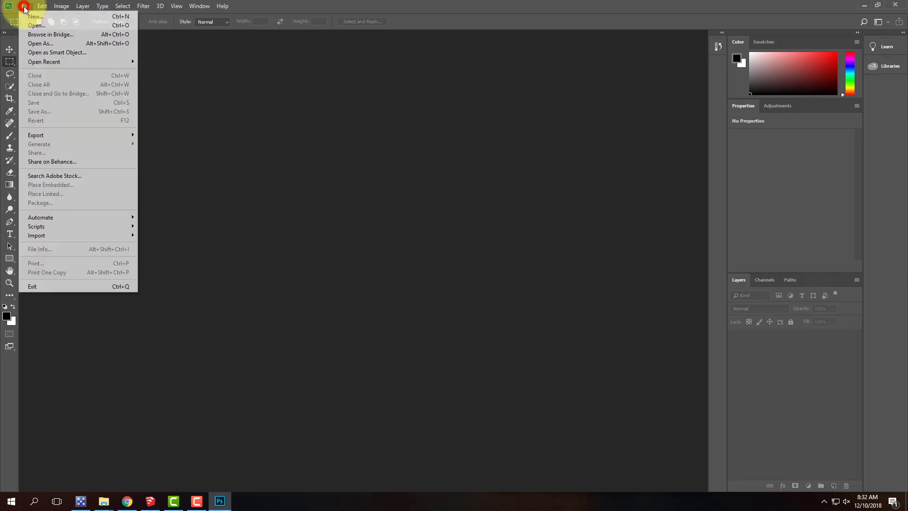
{"action": "left_click", "coordinate": [29, 20]}
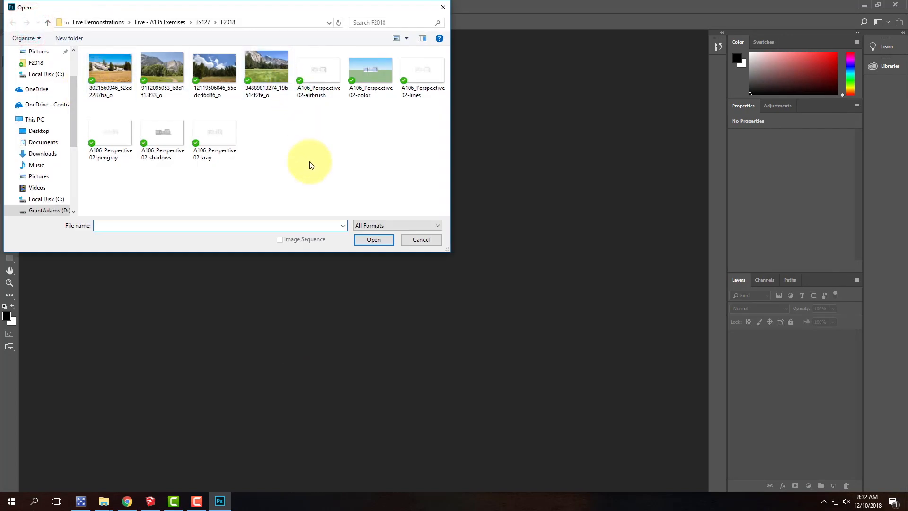
{"action": "left_click", "coordinate": [427, 66]}
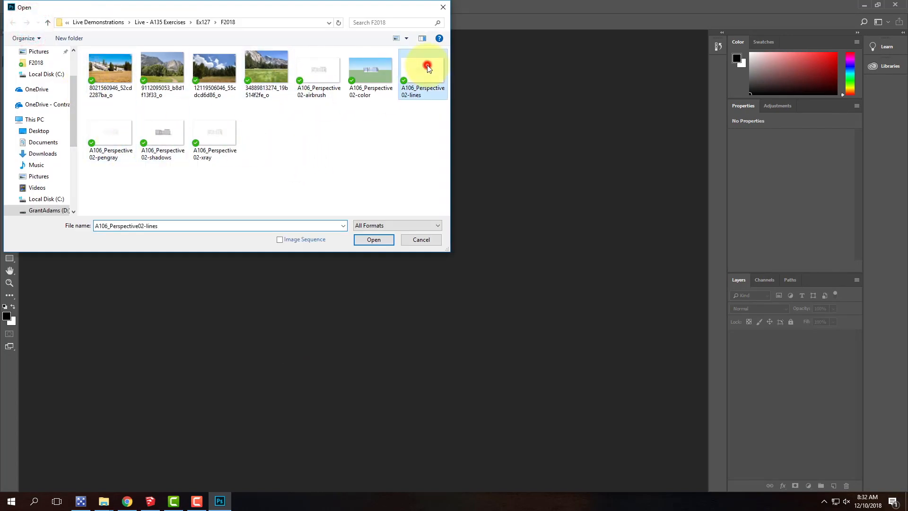
{"action": "left_click", "coordinate": [376, 239]}
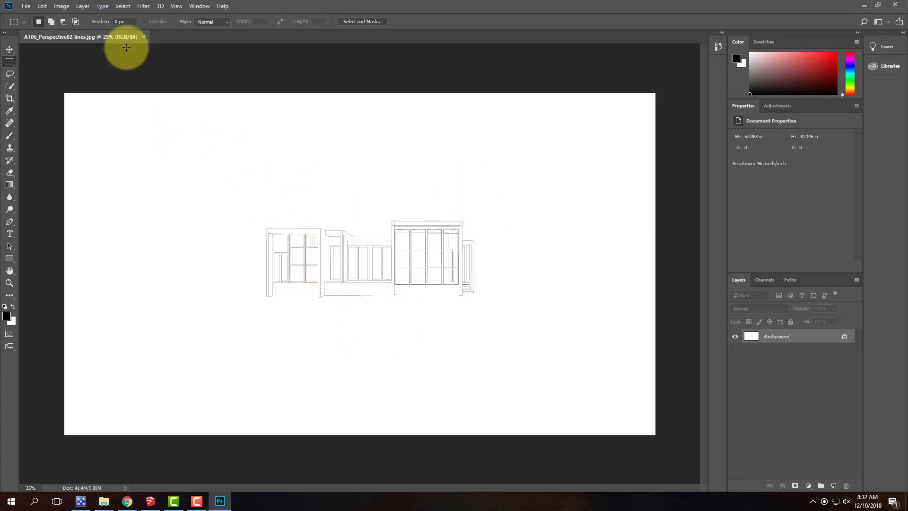
Place the A106_Perspective02-xray image as an embedded layer over the line drawing
{"action": "left_click", "coordinate": [25, 5]}
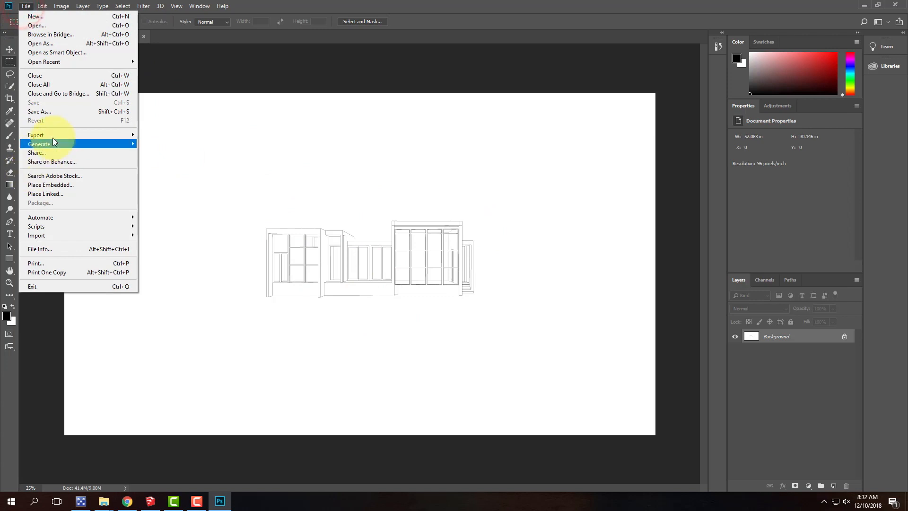
{"action": "left_click", "coordinate": [81, 185]}
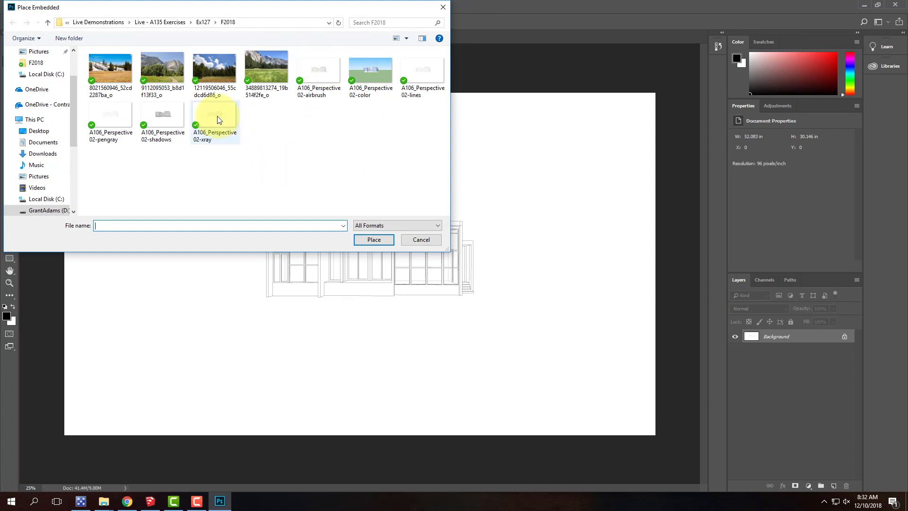
{"action": "left_click", "coordinate": [384, 238]}
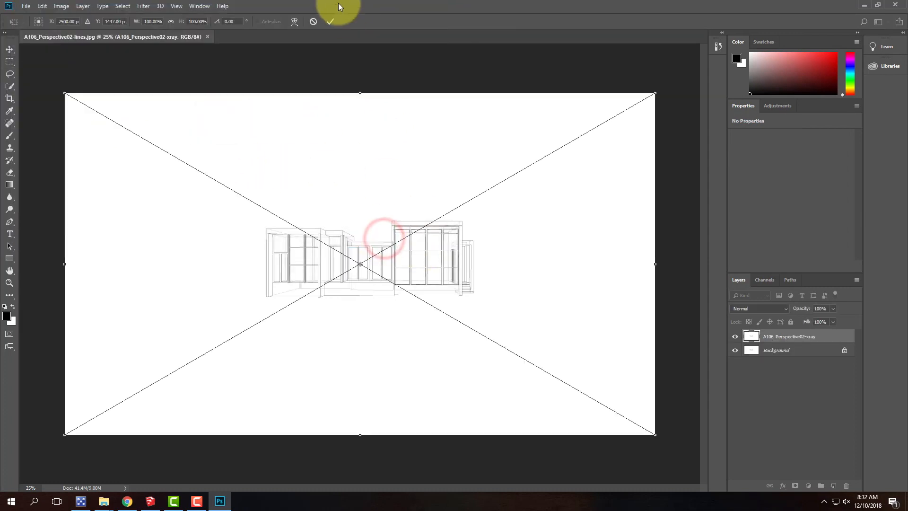
{"action": "left_click", "coordinate": [330, 22]}
Place the A106_Perspective02-shadows image as an embedded layer above the X-ray layer
{"action": "left_click", "coordinate": [26, 5]}
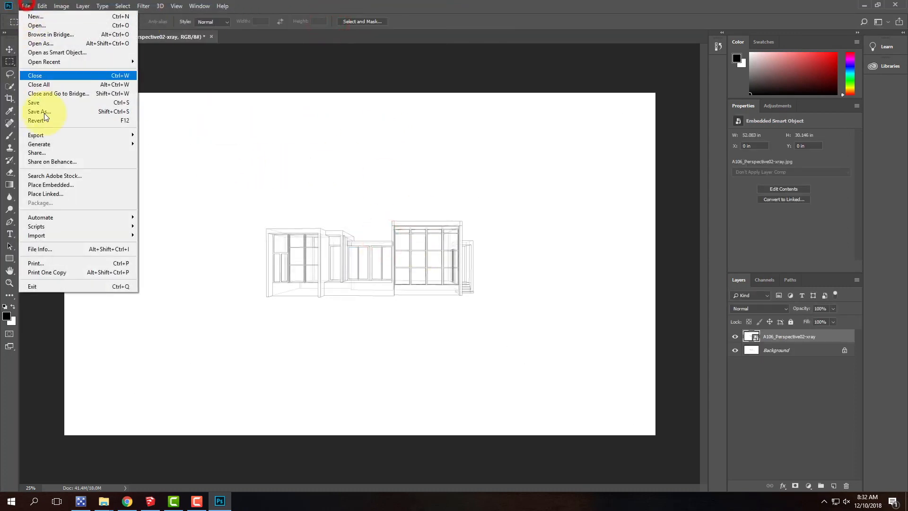
{"action": "left_click", "coordinate": [89, 189]}
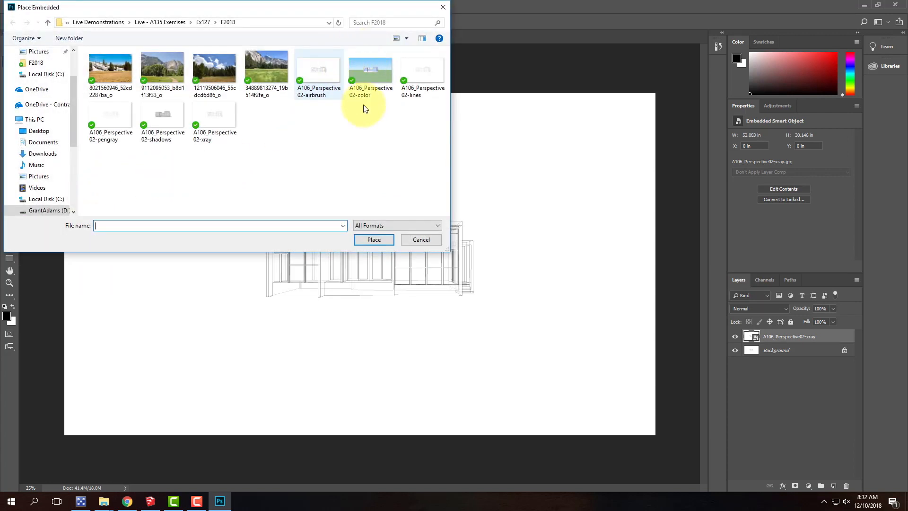
{"action": "left_click", "coordinate": [178, 116]}
{"action": "left_click", "coordinate": [374, 240]}
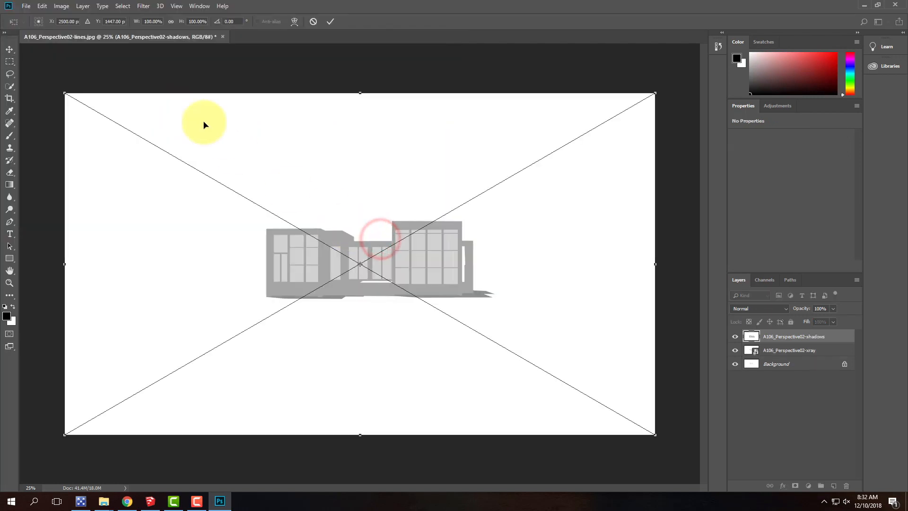
{"action": "left_click", "coordinate": [330, 21]}
Place the A106_Perspective02-airbrush image as an embedded layer above the shadows layer
{"action": "left_click", "coordinate": [24, 6]}
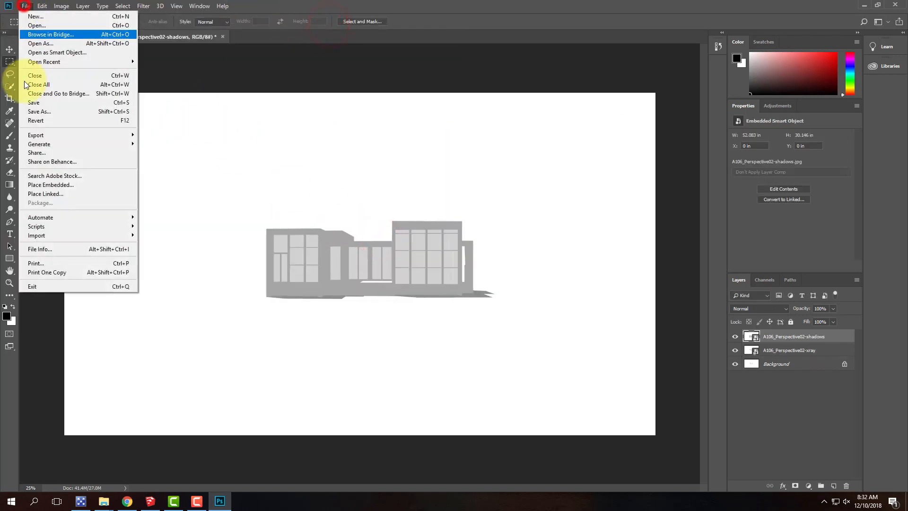
{"action": "left_click", "coordinate": [51, 185]}
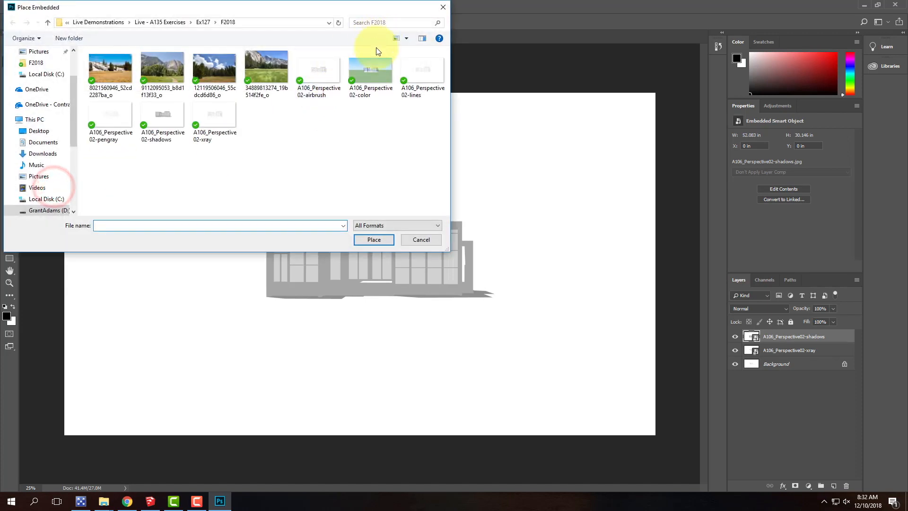
{"action": "left_click", "coordinate": [317, 74]}
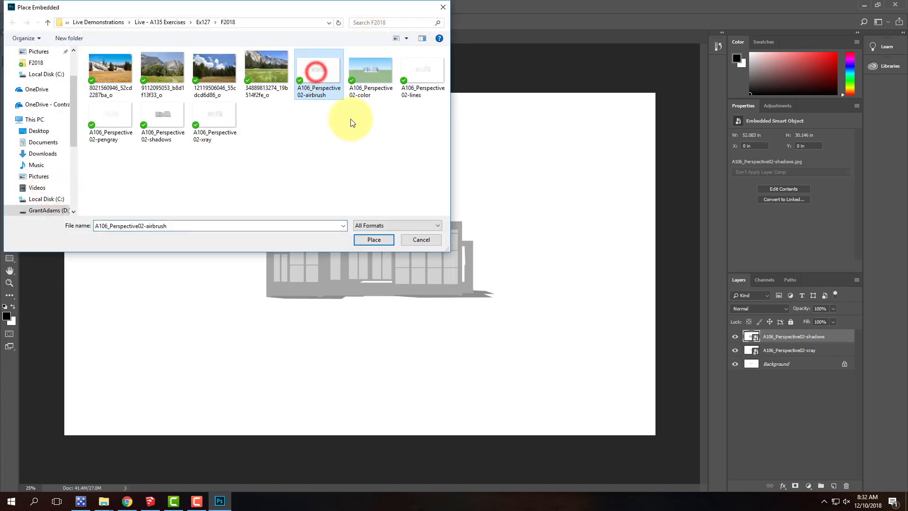
{"action": "left_click", "coordinate": [373, 239]}
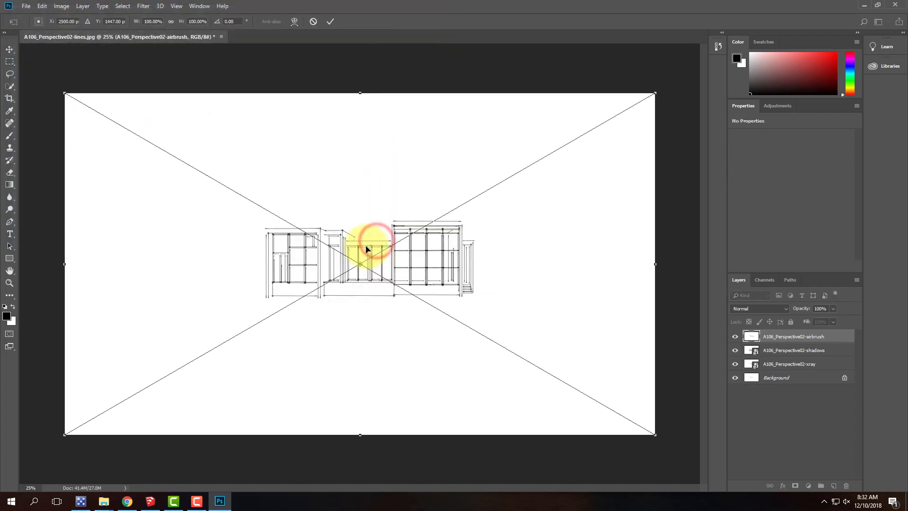
{"action": "left_click", "coordinate": [331, 21]}
Place the A106_Perspective02-pengray image as an embedded layer above the airbrush layer
{"action": "left_click", "coordinate": [29, 6]}
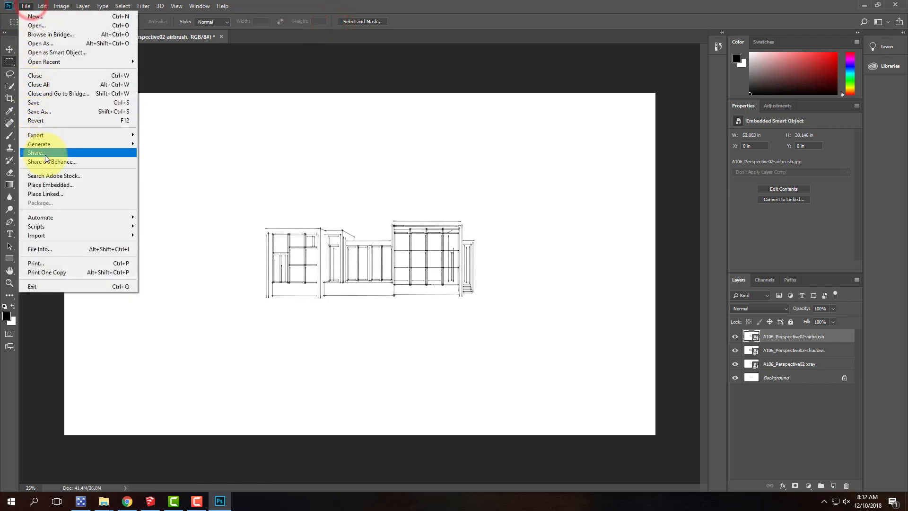
{"action": "left_click", "coordinate": [72, 189]}
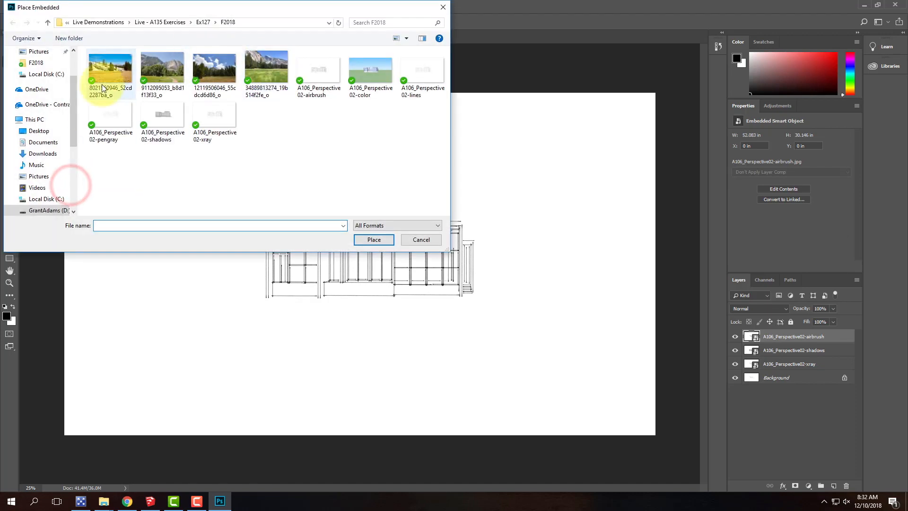
{"action": "left_click", "coordinate": [105, 112]}
{"action": "left_click", "coordinate": [382, 240]}
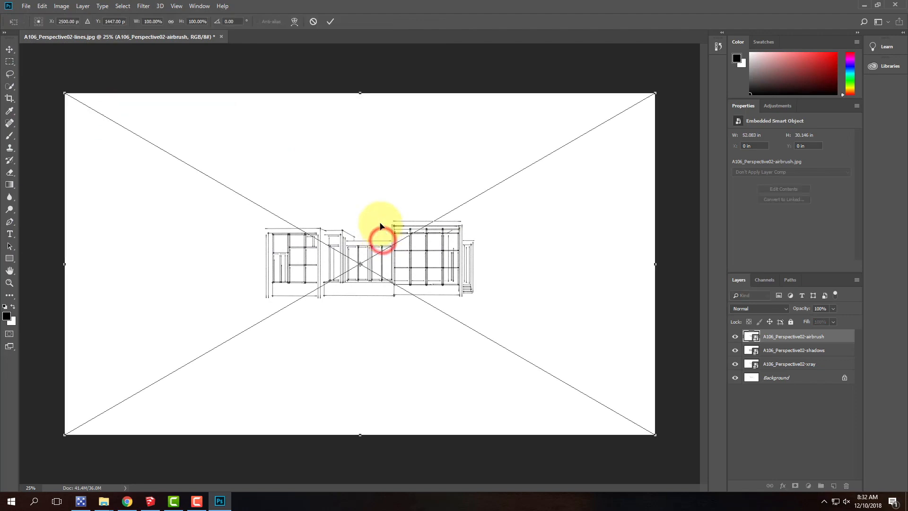
{"action": "left_click", "coordinate": [331, 21]}
Place the A106_Perspective02-color image as an embedded layer at the top of the layer stack
{"action": "left_click", "coordinate": [27, 6]}
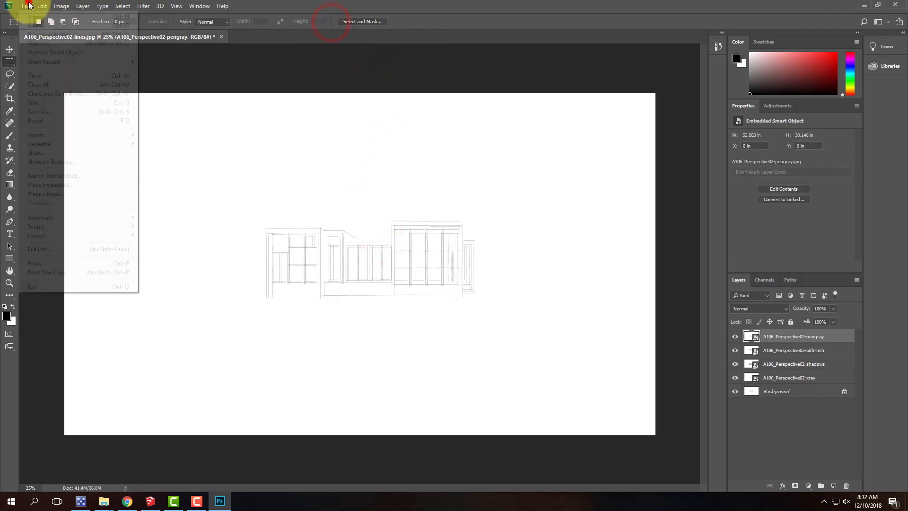
{"action": "left_click", "coordinate": [45, 184]}
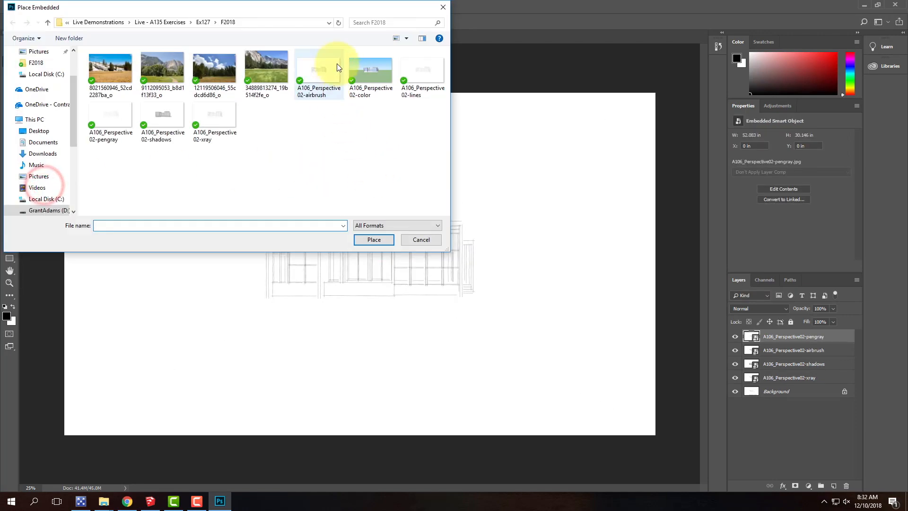
{"action": "left_click", "coordinate": [372, 65]}
{"action": "left_click", "coordinate": [379, 241]}
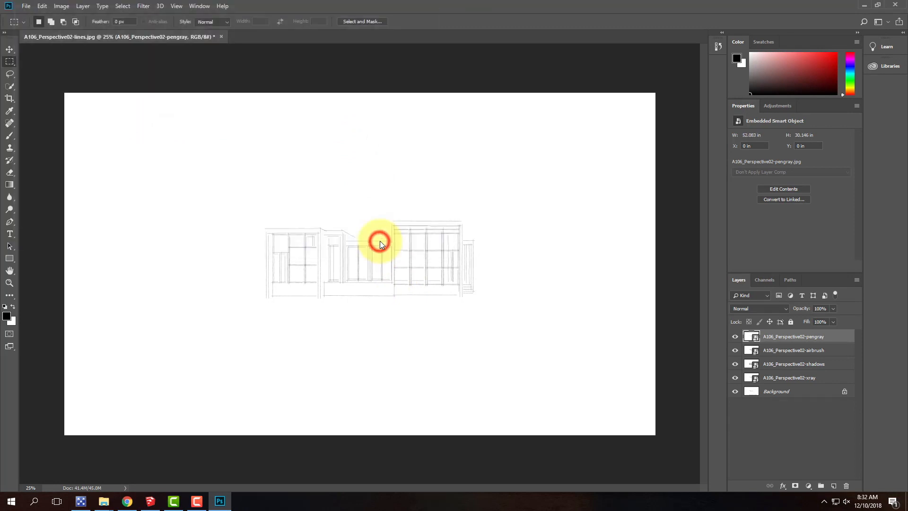
{"action": "left_click", "coordinate": [331, 22]}
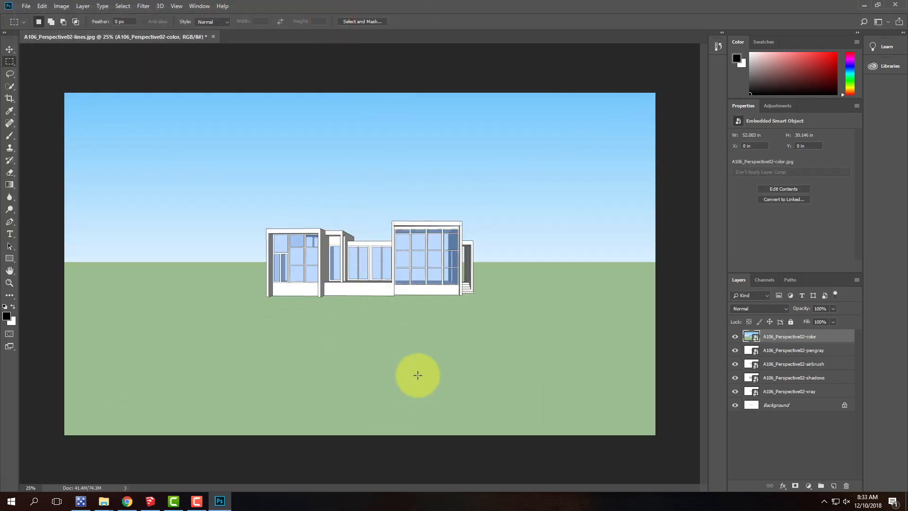
Hide the color layer and set the pengray, airbrush, shadows and xray layers to the Multiply blend mode
{"action": "left_click", "coordinate": [797, 350]}
{"action": "left_click", "coordinate": [735, 336]}
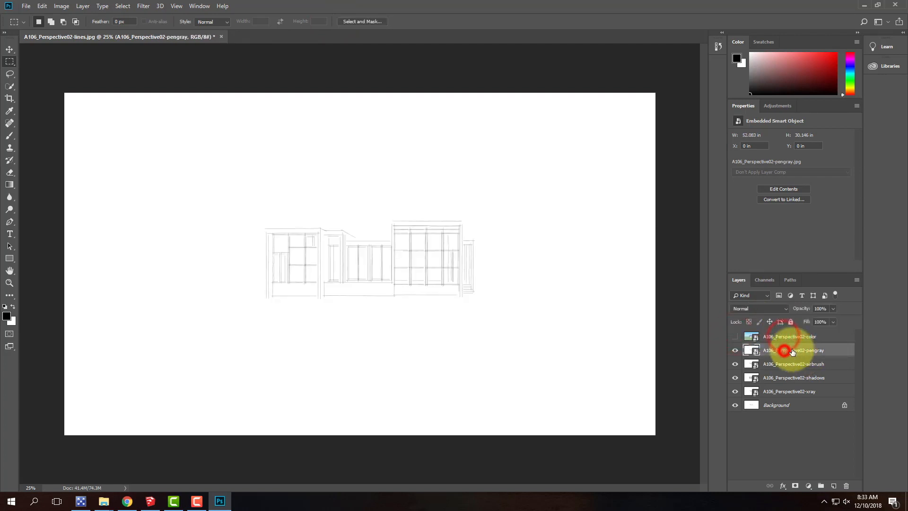
{"action": "left_click", "coordinate": [790, 395], "text": "shift"}
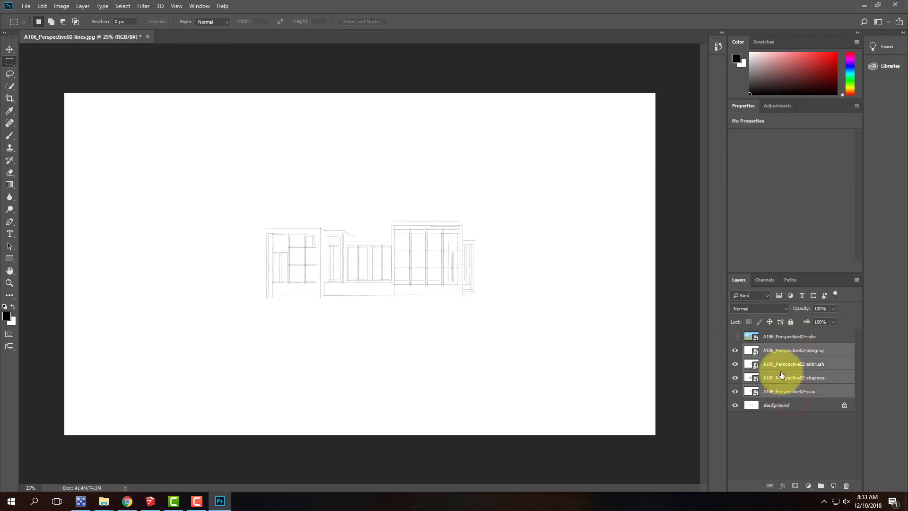
{"action": "left_click", "coordinate": [740, 308]}
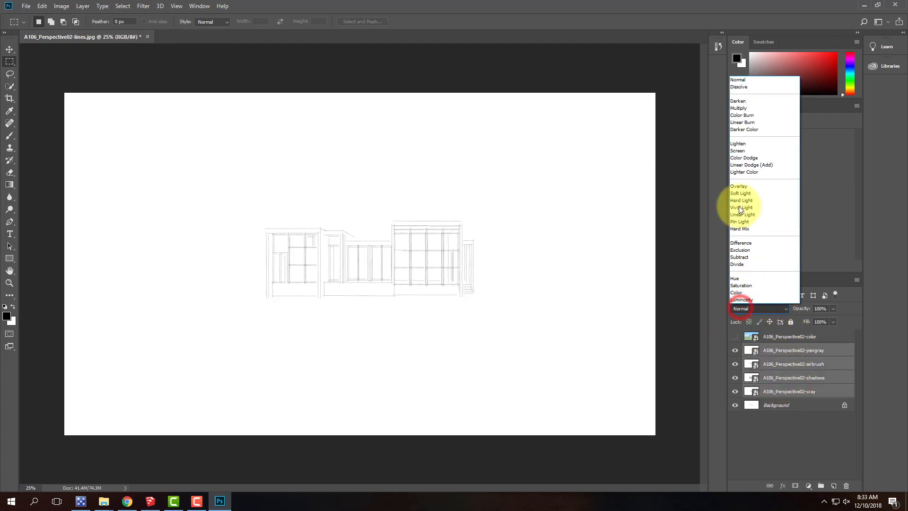
{"action": "left_click", "coordinate": [739, 108]}
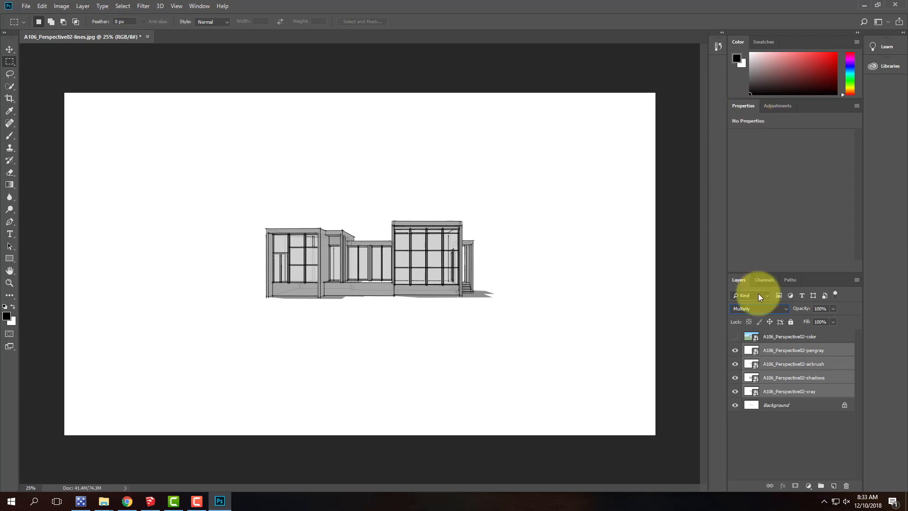
Convert the locked Background into a regular layer named Lines
{"action": "left_click", "coordinate": [777, 405]}
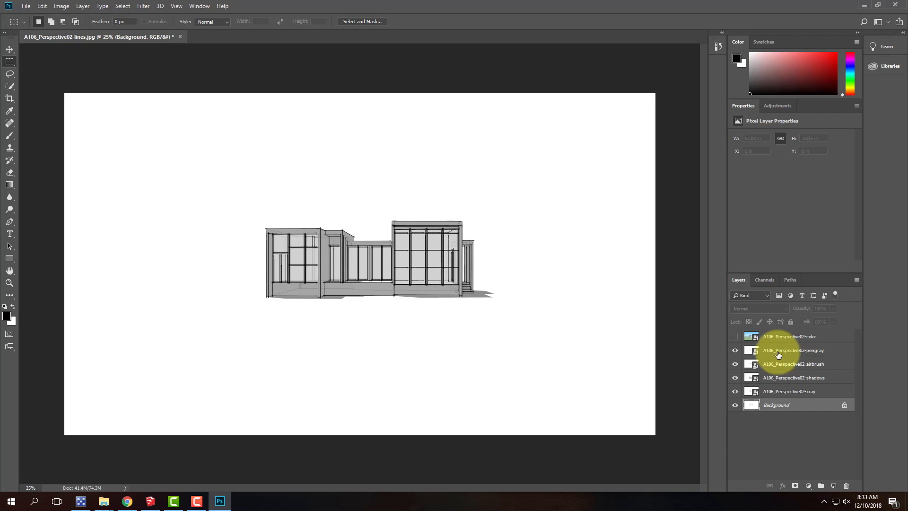
{"action": "right_click", "coordinate": [774, 410]}
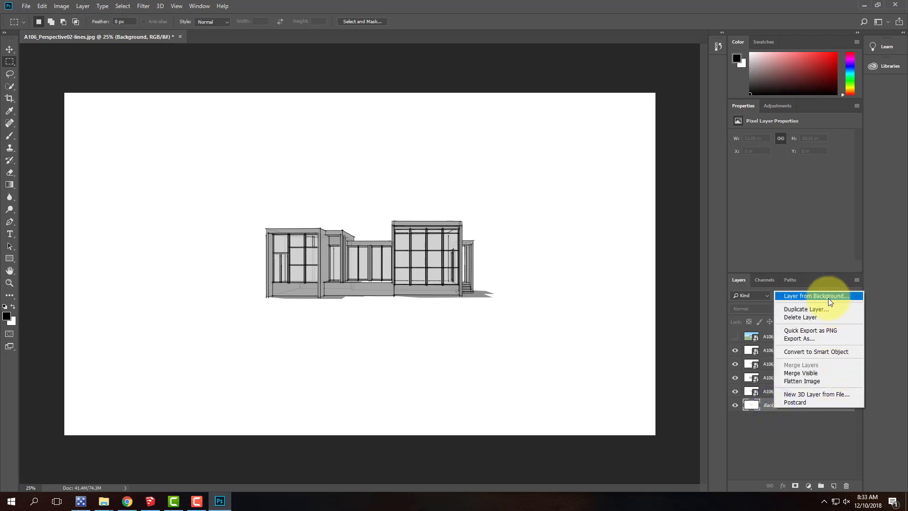
{"action": "left_click", "coordinate": [795, 452]}
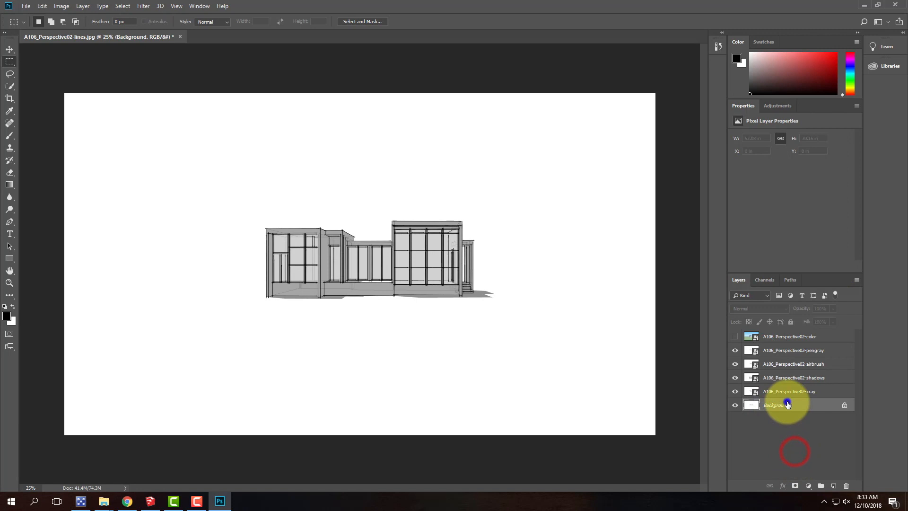
{"action": "right_click", "coordinate": [787, 405]}
{"action": "left_click", "coordinate": [832, 289]}
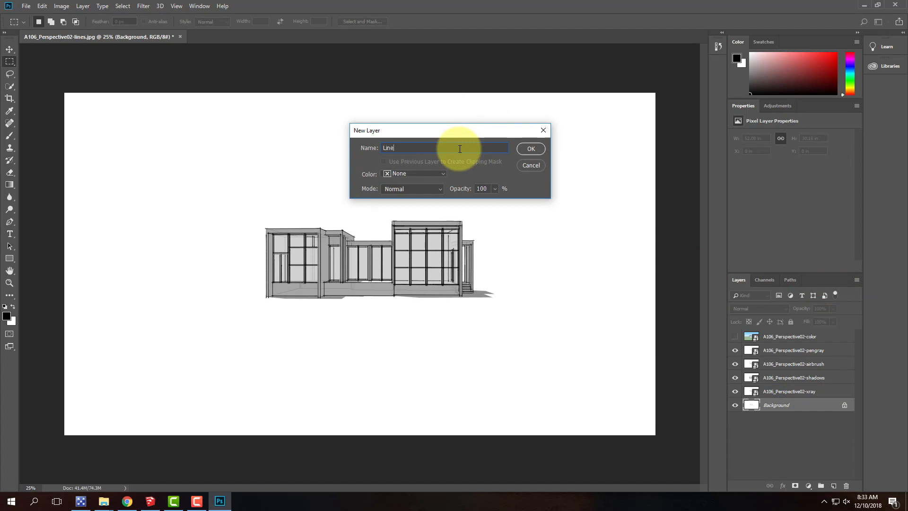
{"action": "type", "text": "Lines"}
{"action": "key", "text": "Return"}
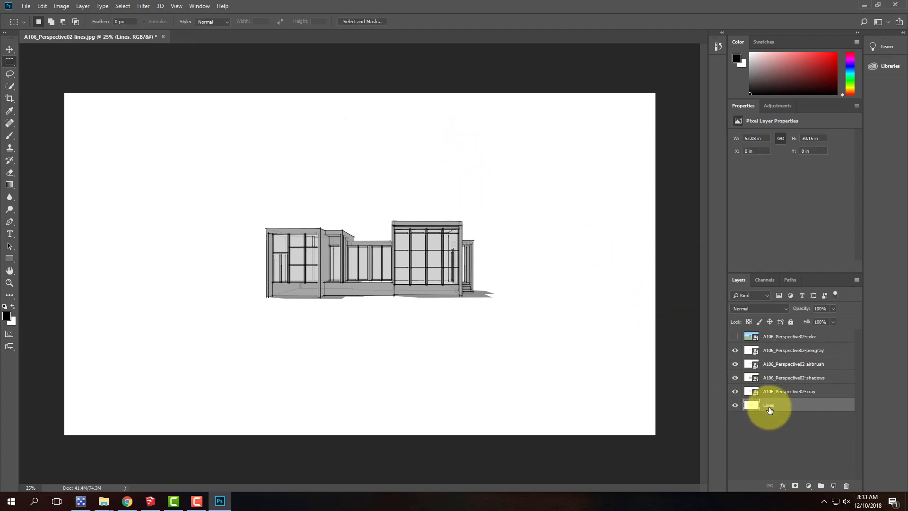
Rename the xray layer as X-Ray and the shadows layer as Shadows
{"action": "left_click", "coordinate": [789, 391]}
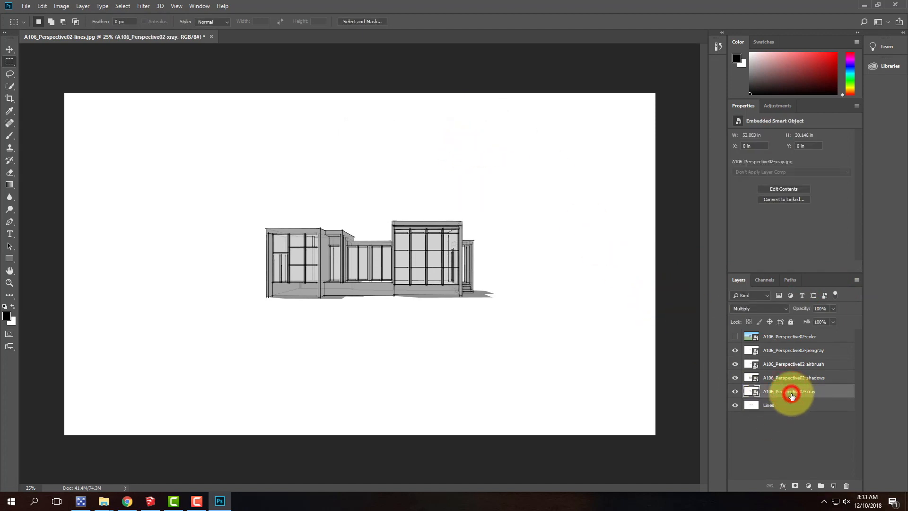
{"action": "double_click", "coordinate": [789, 392]}
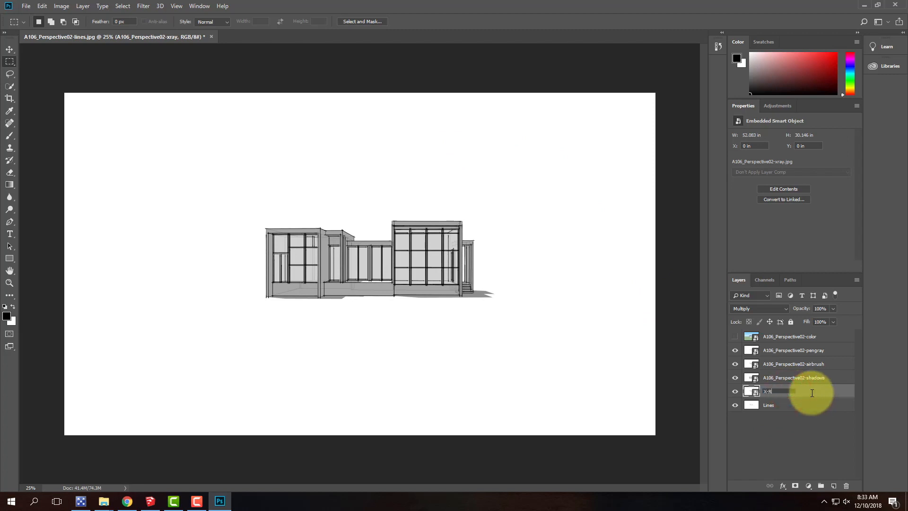
{"action": "key", "text": "Return"}
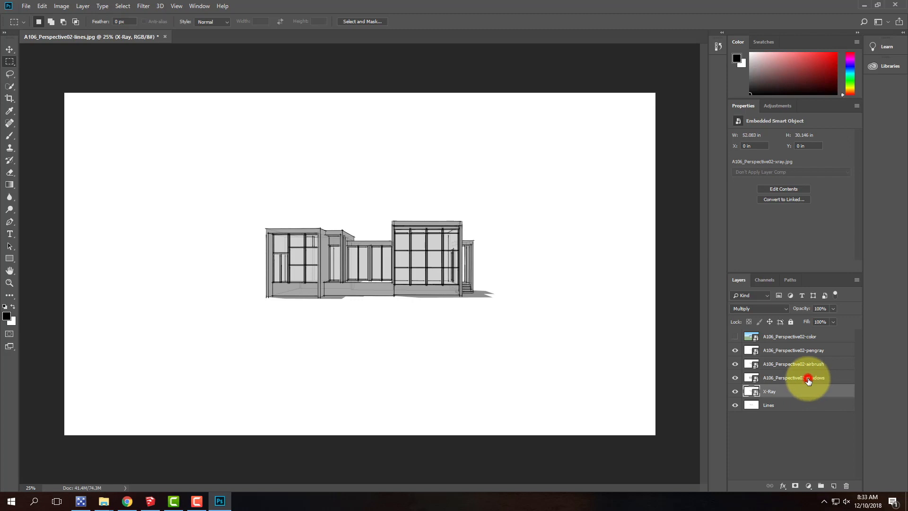
{"action": "left_click", "coordinate": [808, 379]}
{"action": "double_click", "coordinate": [809, 379]}
{"action": "type", "text": "S"}
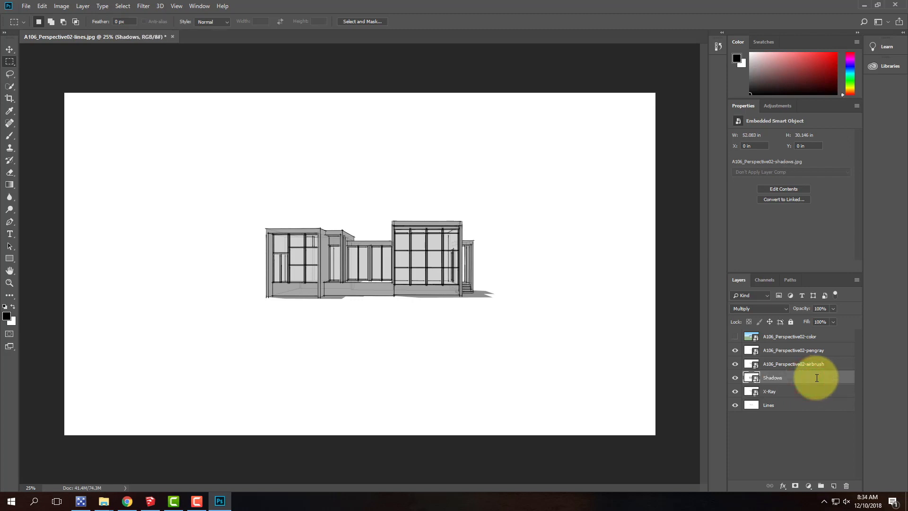
Rename the airbrush layer as Airbrush and the pengray layer as Pen Gray
{"action": "left_click", "coordinate": [814, 367]}
{"action": "type", "text": "Airbrush"}
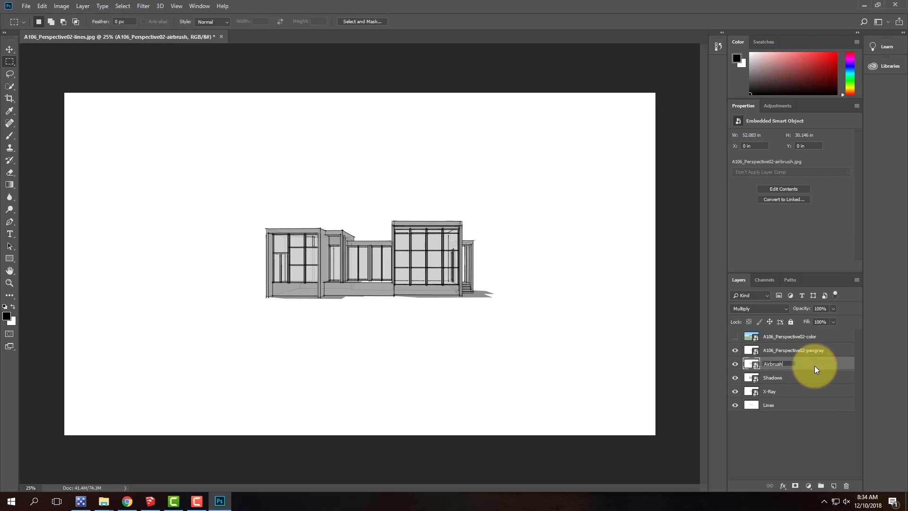
{"action": "key", "text": "Return"}
{"action": "left_click", "coordinate": [811, 351]}
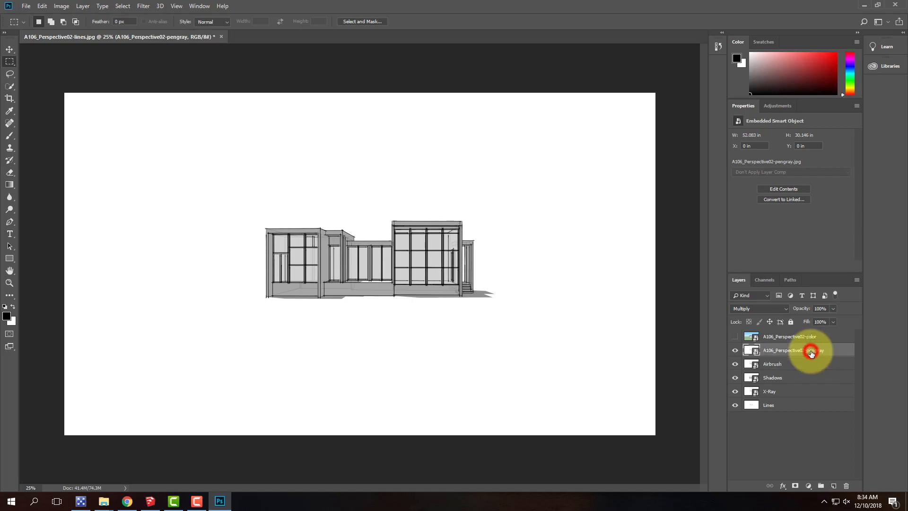
{"action": "double_click", "coordinate": [812, 350]}
{"action": "type", "text": "Pen Gray"}
{"action": "key", "text": "Return"}
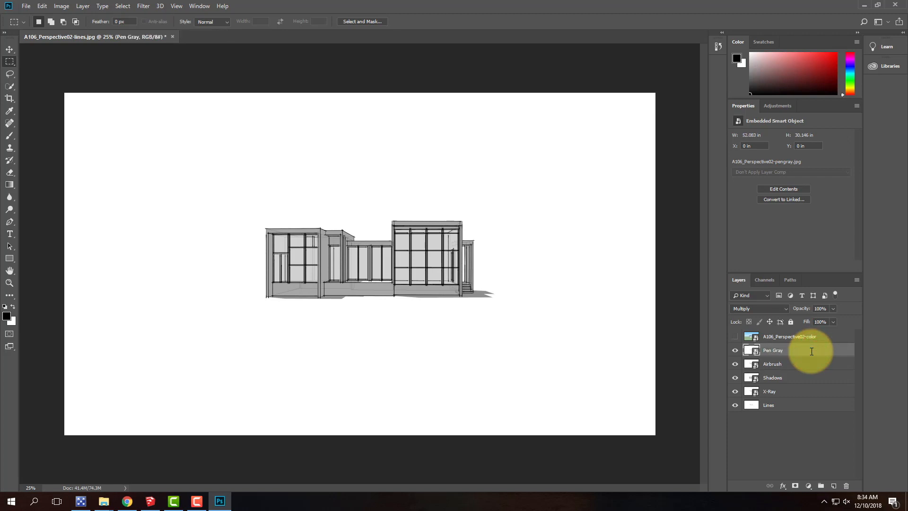
Rename the hidden A106_Perspective02-color layer as Color
{"action": "left_click", "coordinate": [814, 336]}
{"action": "double_click", "coordinate": [819, 335]}
{"action": "type", "text": "Color"}
{"action": "key", "text": "Return"}
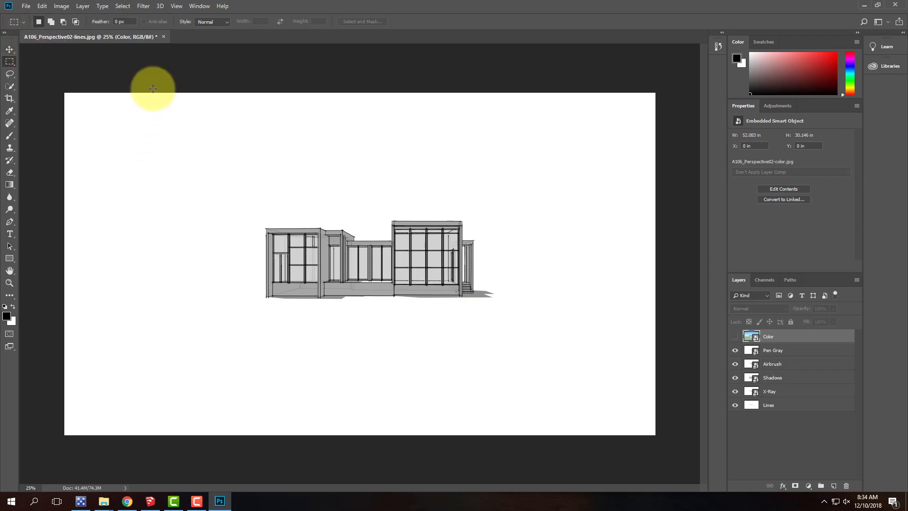
{"action": "left_click", "coordinate": [26, 7]}
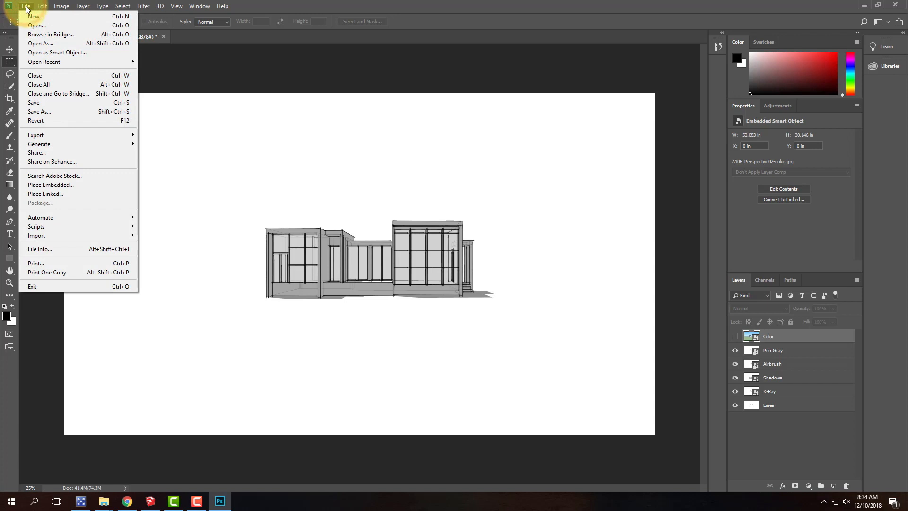
{"action": "left_click", "coordinate": [78, 189]}
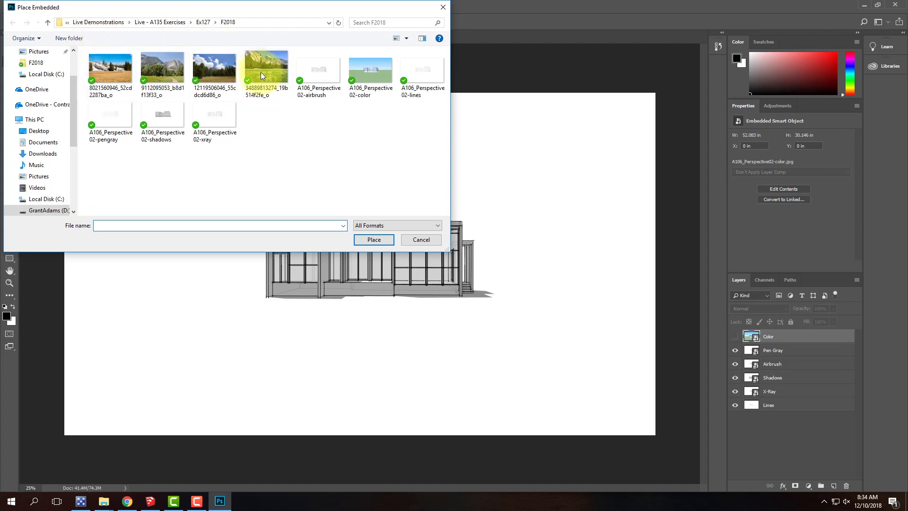
{"action": "left_click", "coordinate": [168, 73]}
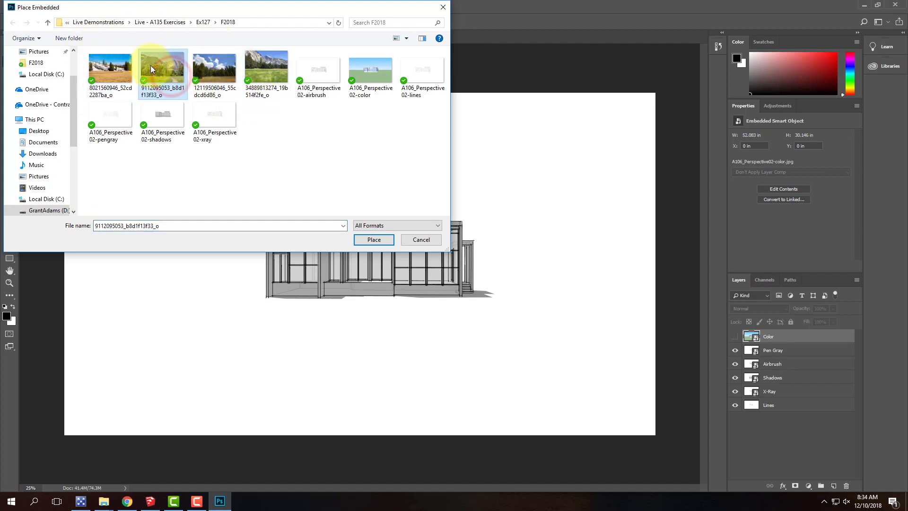
{"action": "left_click", "coordinate": [367, 240]}
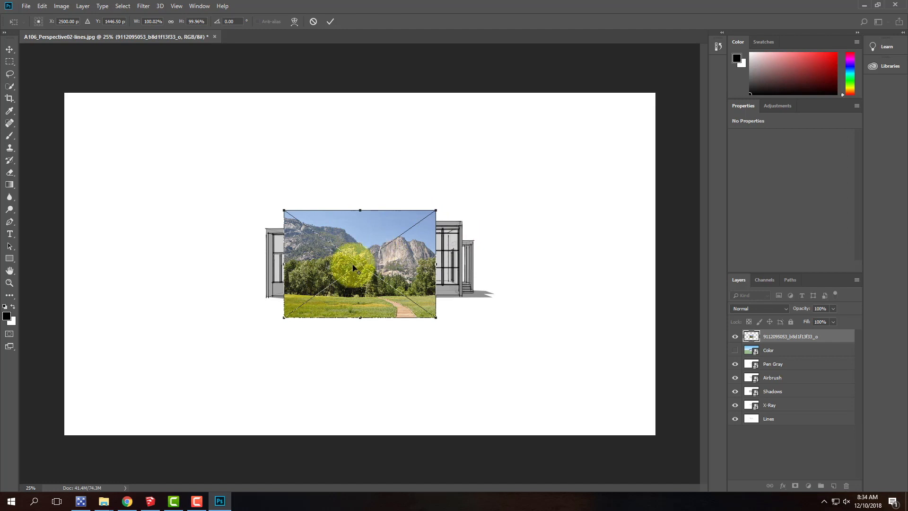
Lower the placed Yosemite photo's opacity to 70%, keeping its blend mode at Normal
{"action": "left_click", "coordinate": [754, 310]}
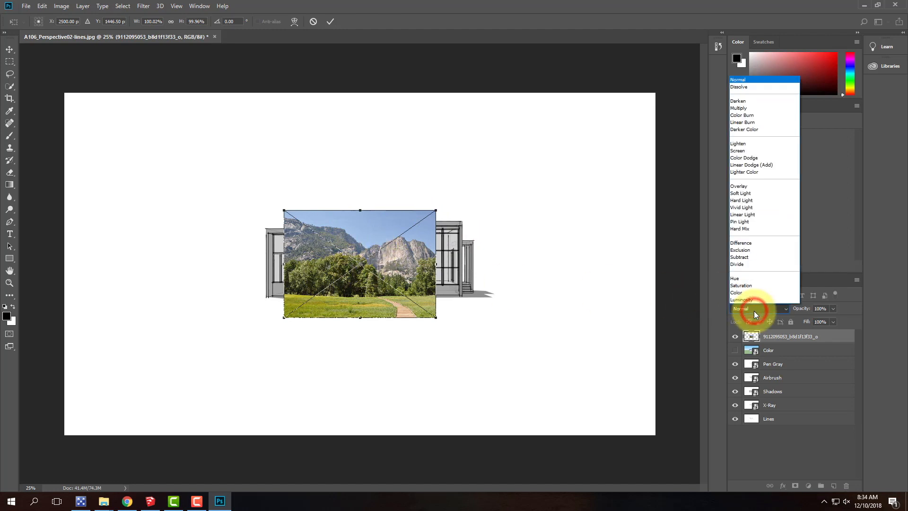
{"action": "left_click", "coordinate": [838, 308]}
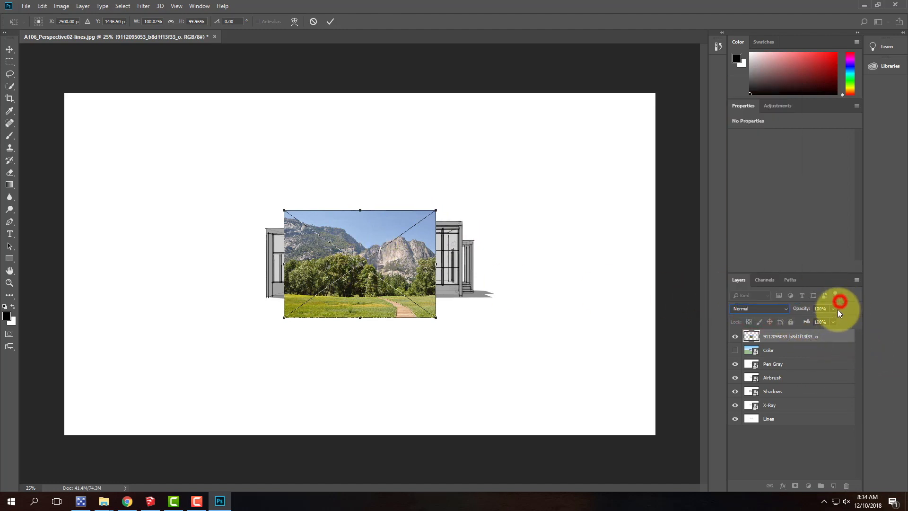
{"action": "left_click", "coordinate": [835, 308]}
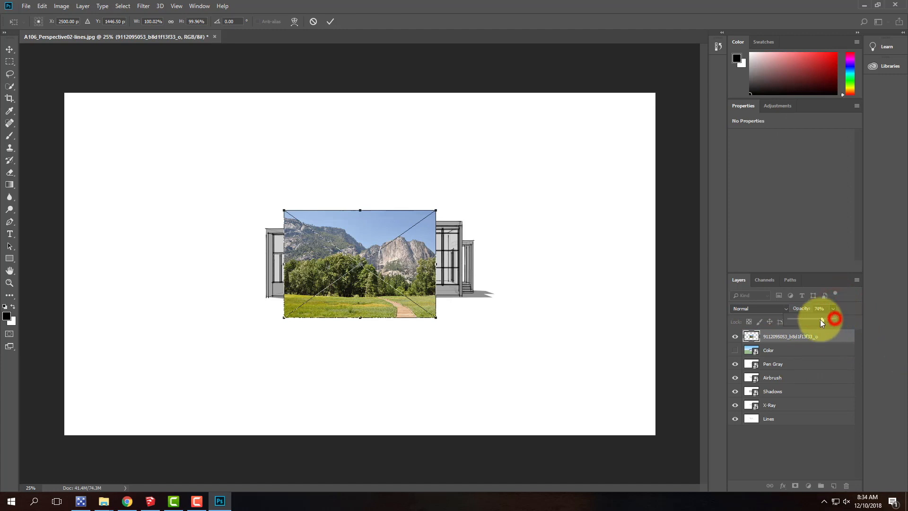
{"action": "left_click_drag", "start_coordinate": [821, 319], "coordinate": [820, 319]}
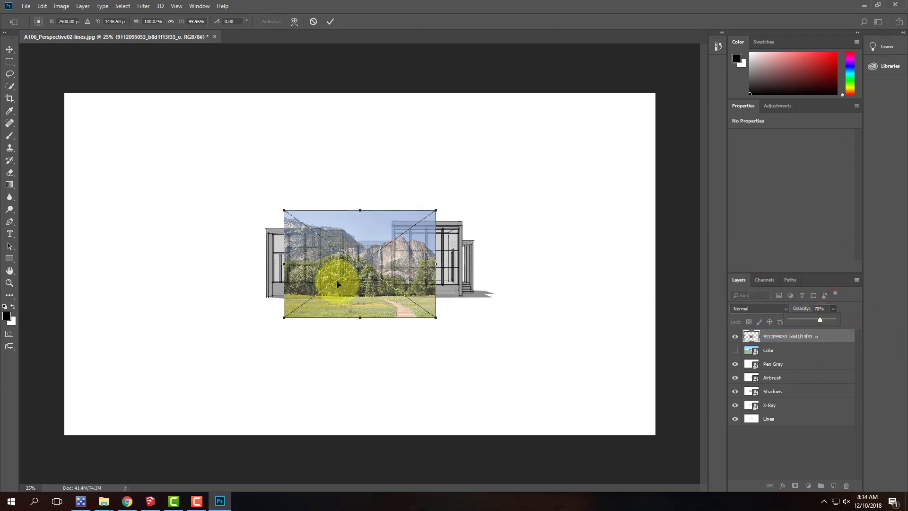
Scale the Yosemite photo up proportionally to about 202% so that it covers the whole house drawing
{"action": "key", "text": "ctrl+equal"}
{"action": "key", "text": "ctrl+equal"}
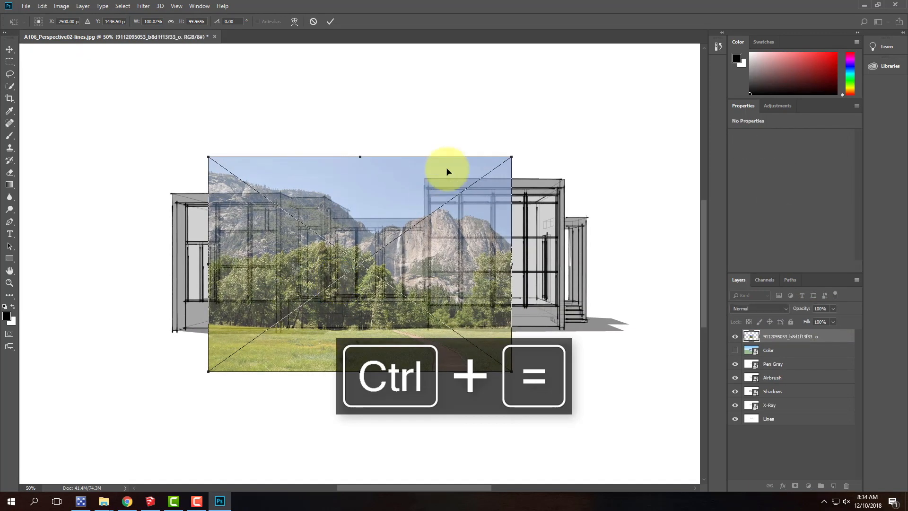
{"action": "mouse_move", "coordinate": [515, 155]}
{"action": "left_mouse_down"}
{"action": "mouse_move", "coordinate": [720, 56]}
{"action": "mouse_move", "coordinate": [551, 152]}
{"action": "mouse_move", "coordinate": [553, 161]}
{"action": "mouse_move", "coordinate": [513, 169]}
{"action": "left_mouse_up"}
{"action": "mouse_move", "coordinate": [246, 222]}
{"action": "left_mouse_down"}
{"action": "mouse_move", "coordinate": [482, 226]}
{"action": "mouse_move", "coordinate": [455, 227]}
{"action": "left_mouse_up"}
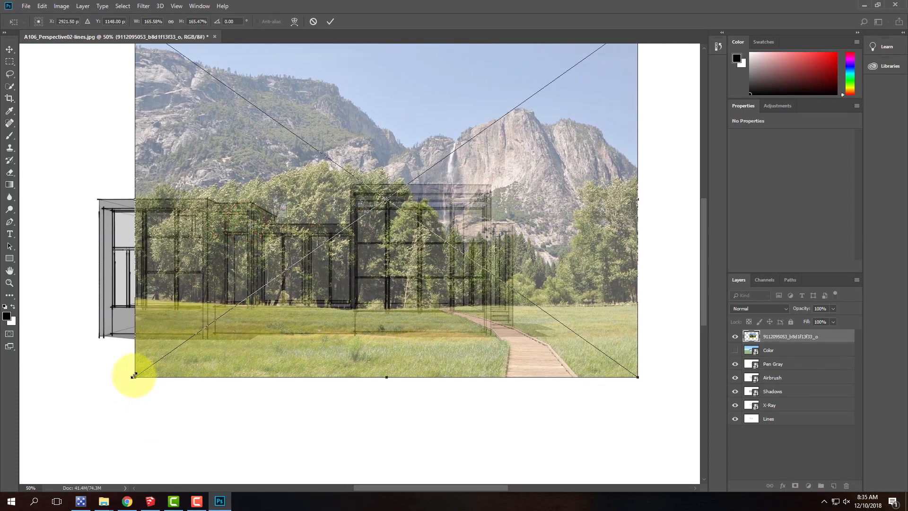
{"action": "left_click_drag", "start_coordinate": [133, 382], "coordinate": [166, 363]}
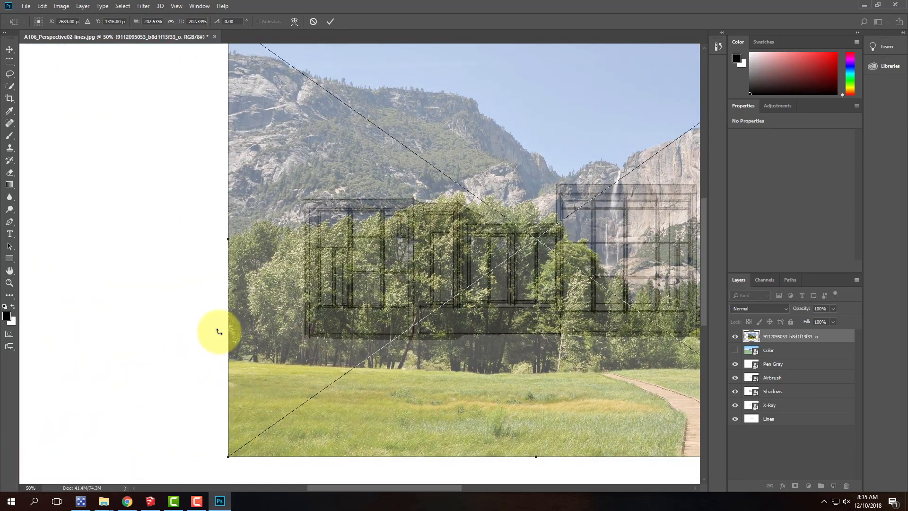
{"action": "key", "text": "ctrl+minus"}
{"action": "key", "text": "ctrl+minus"}
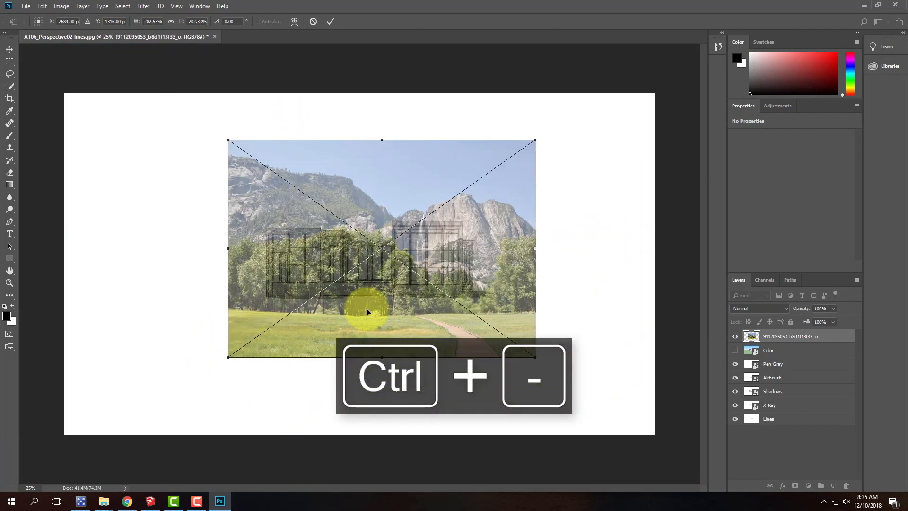
Enlarge the photo to about 218% and move it up so the house's base sits on the meadow beside the path
{"action": "left_click_drag", "start_coordinate": [425, 340], "coordinate": [500, 316]}
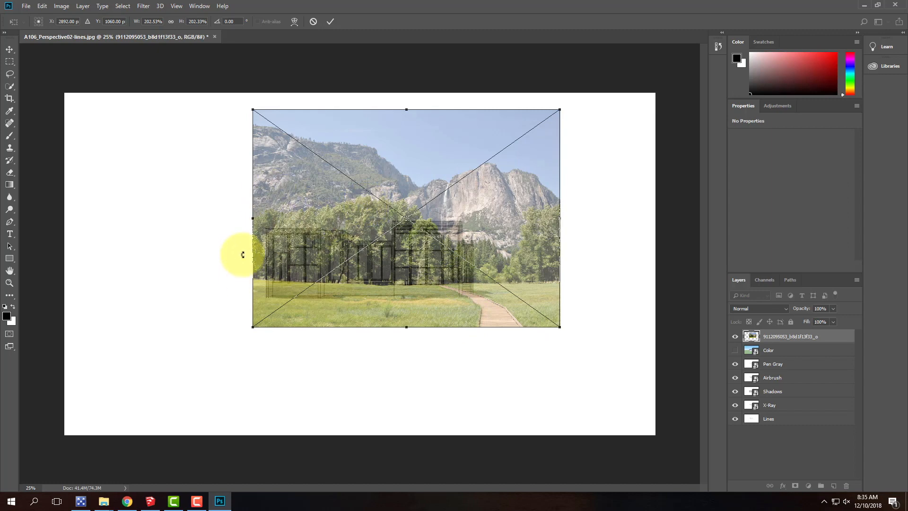
{"action": "left_click_drag", "start_coordinate": [253, 326], "coordinate": [229, 343]}
{"action": "mouse_move", "coordinate": [314, 322]}
{"action": "left_mouse_down"}
{"action": "mouse_move", "coordinate": [330, 306]}
{"action": "mouse_move", "coordinate": [321, 307]}
{"action": "left_mouse_up"}
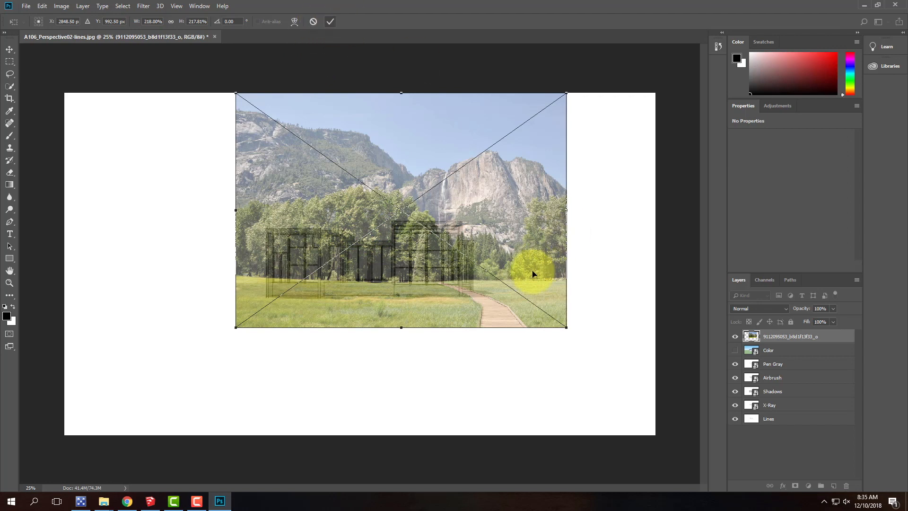
Nudge the photo 12 px left and slightly upward to fine-tune its alignment with the house
{"action": "key", "text": "Left"}
{"action": "key", "text": "Left"}
{"action": "key", "text": "Left"}
{"action": "key", "text": "Left"}
{"action": "key", "text": "Left"}
{"action": "key", "text": "Left"}
{"action": "key", "text": "Left"}
{"action": "key", "text": "Left"}
{"action": "key", "text": "Left"}
{"action": "key", "text": "Left"}
{"action": "key", "text": "Left"}
{"action": "key", "text": "Left"}
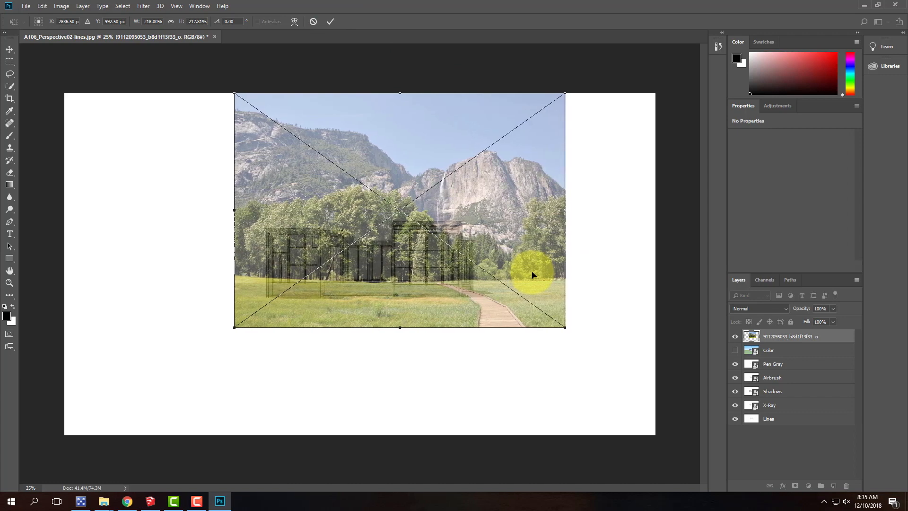
{"action": "key", "text": "Up"}
{"action": "key", "text": "Up"}
{"action": "key", "text": "Up"}
{"action": "key", "text": "Up"}
{"action": "key", "text": "Up"}
{"action": "key", "text": "Up"}
{"action": "key", "text": "Up"}
{"action": "key", "text": "Up"}
{"action": "key", "text": "Up"}
{"action": "key", "text": "Up"}
{"action": "key", "text": "Up"}
{"action": "key", "text": "Up"}
{"action": "key", "text": "Up"}
{"action": "key", "text": "Up"}
{"action": "key", "text": "Up"}
{"action": "key", "text": "Up"}
{"action": "key", "text": "Up"}
{"action": "key", "text": "Up"}
{"action": "key", "text": "Up"}
{"action": "key", "text": "Up"}
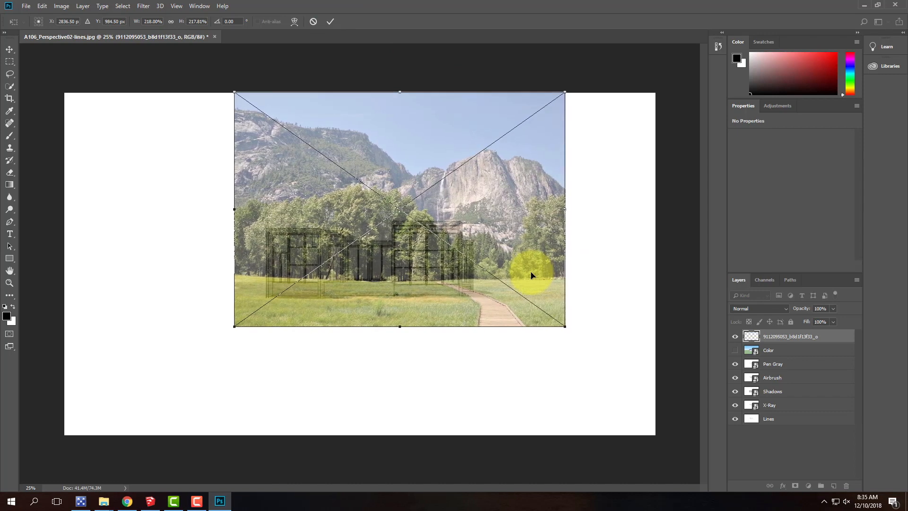
Nudge the placed mountain photo to X 2888.50 px, Y 1016.50 px behind the building lines and commit the transform
{"action": "key", "text": "Down"}
{"action": "key", "text": "Down"}
{"action": "key", "text": "Down"}
{"action": "key", "text": "Down"}
{"action": "key", "text": "Down"}
{"action": "key", "text": "Down"}
{"action": "key", "text": "Down"}
{"action": "key", "text": "Down"}
{"action": "key", "text": "Down"}
{"action": "key", "text": "Down"}
{"action": "key", "text": "Down"}
{"action": "key", "text": "Down"}
{"action": "key", "text": "Down"}
{"action": "key", "text": "Down"}
{"action": "key", "text": "Down"}
{"action": "key", "text": "Down"}
{"action": "key", "text": "Down"}
{"action": "key", "text": "Down"}
{"action": "key", "text": "Down"}
{"action": "key", "text": "Down"}
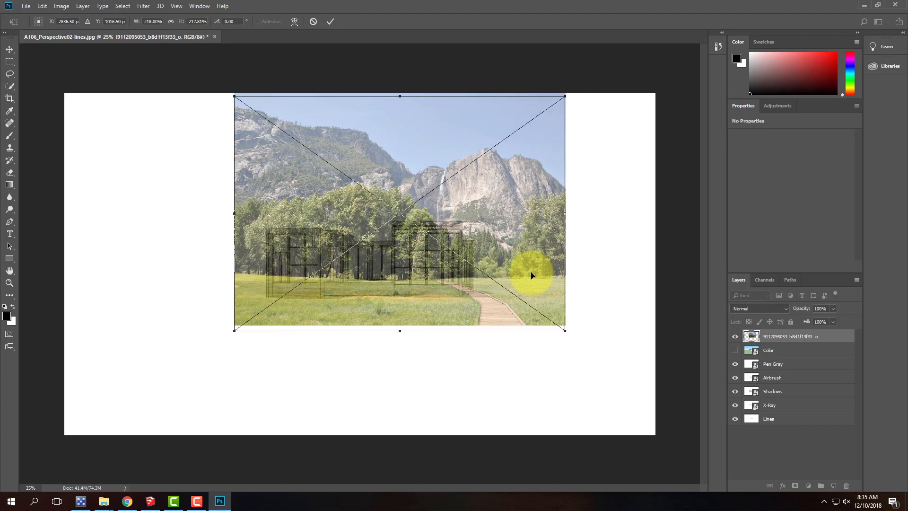
{"action": "key", "text": "Right"}
{"action": "key", "text": "Right"}
{"action": "key", "text": "Right"}
{"action": "key", "text": "Right"}
{"action": "key", "text": "Right"}
{"action": "key", "text": "Right"}
{"action": "key", "text": "Right"}
{"action": "key", "text": "Right"}
{"action": "key", "text": "Right"}
{"action": "key", "text": "Right"}
{"action": "key", "text": "Right"}
{"action": "key", "text": "Right"}
{"action": "key", "text": "Right"}
{"action": "key", "text": "Right"}
{"action": "key", "text": "Right"}
{"action": "key", "text": "Right"}
{"action": "key", "text": "Right"}
{"action": "key", "text": "Right"}
{"action": "key", "text": "Right"}
{"action": "key", "text": "Right"}
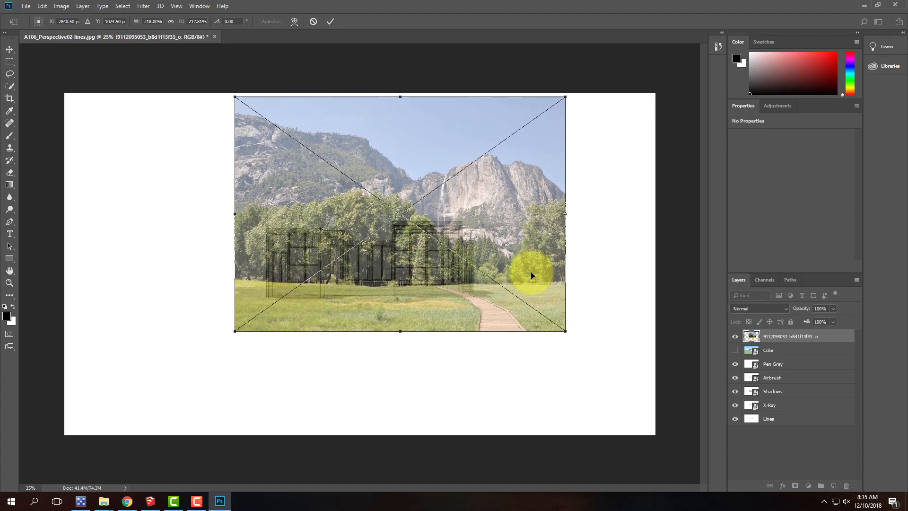
{"action": "key", "text": "Up"}
{"action": "key", "text": "Up"}
{"action": "key", "text": "Up"}
{"action": "key", "text": "Up"}
{"action": "key", "text": "Up"}
{"action": "key", "text": "Up"}
{"action": "key", "text": "Up"}
{"action": "key", "text": "Up"}
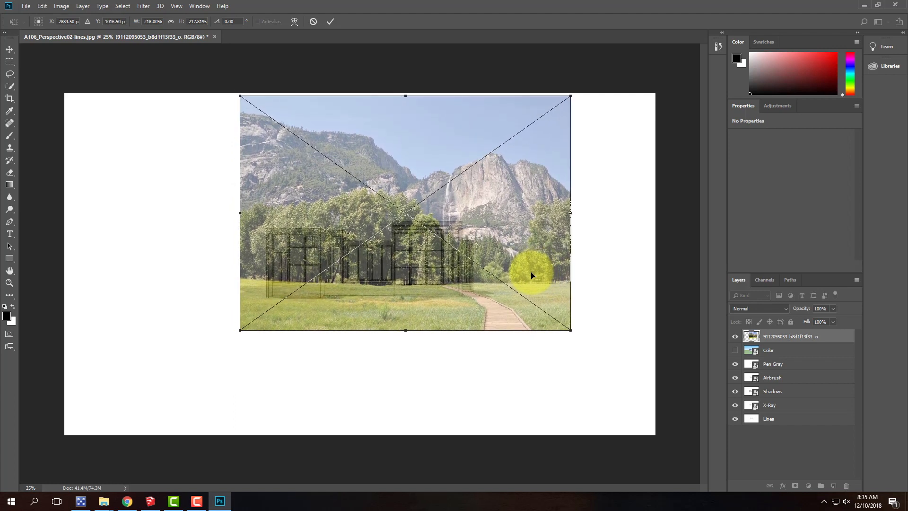
{"action": "key", "text": "Right"}
{"action": "key", "text": "Right"}
{"action": "key", "text": "Right"}
{"action": "key", "text": "Right"}
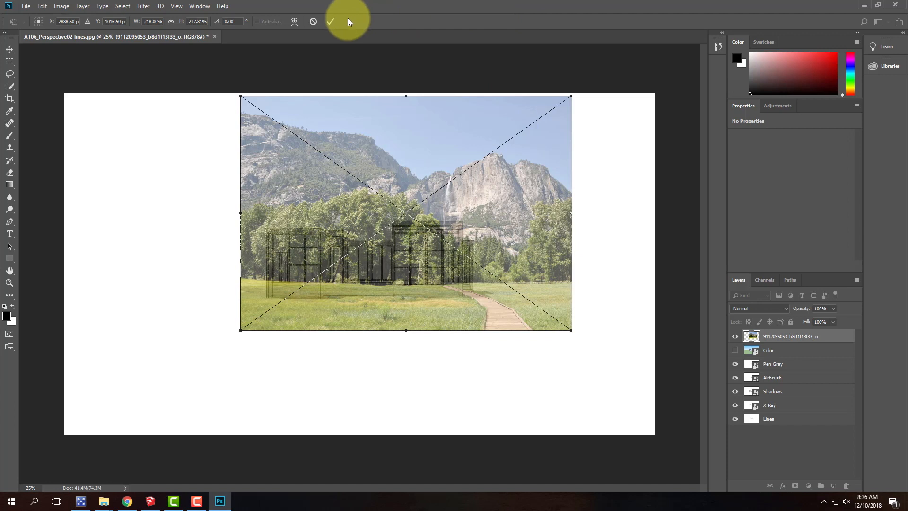
{"action": "left_click", "coordinate": [330, 22]}
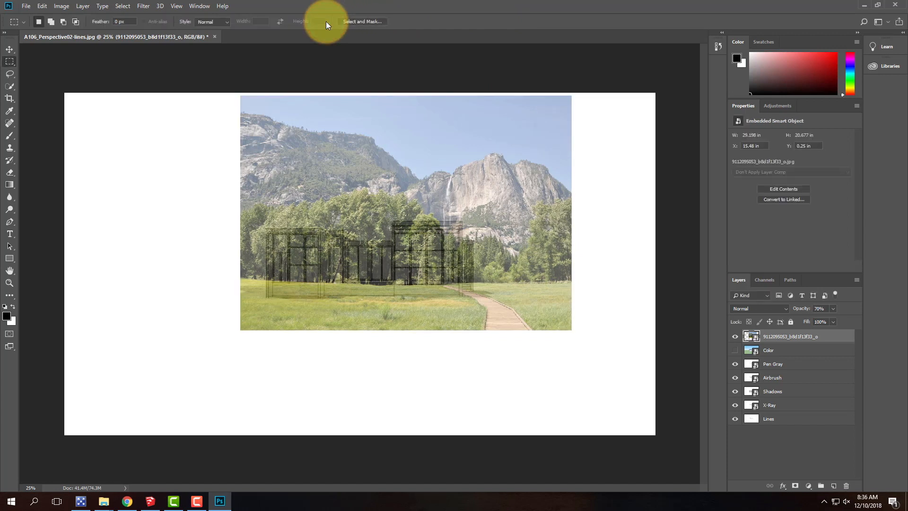
Set the mountain photo layer's opacity to 100% and rename the layer Background
{"action": "key", "text": "7"}
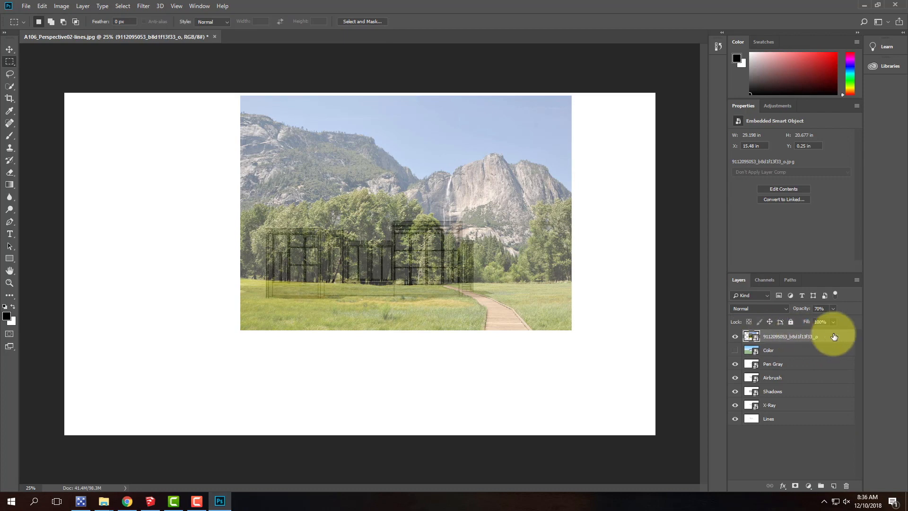
{"action": "left_click_drag", "start_coordinate": [833, 319], "coordinate": [893, 328]}
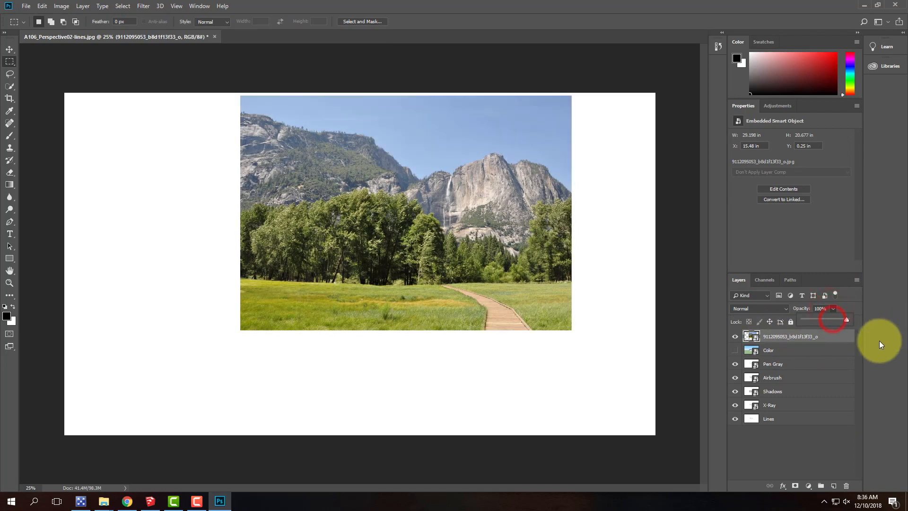
{"action": "left_click", "coordinate": [790, 339]}
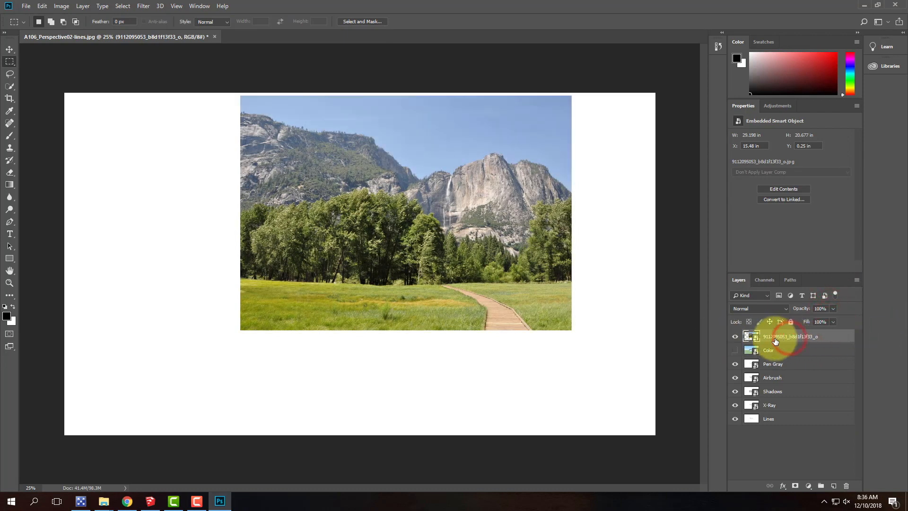
{"action": "type", "text": "Bl"}
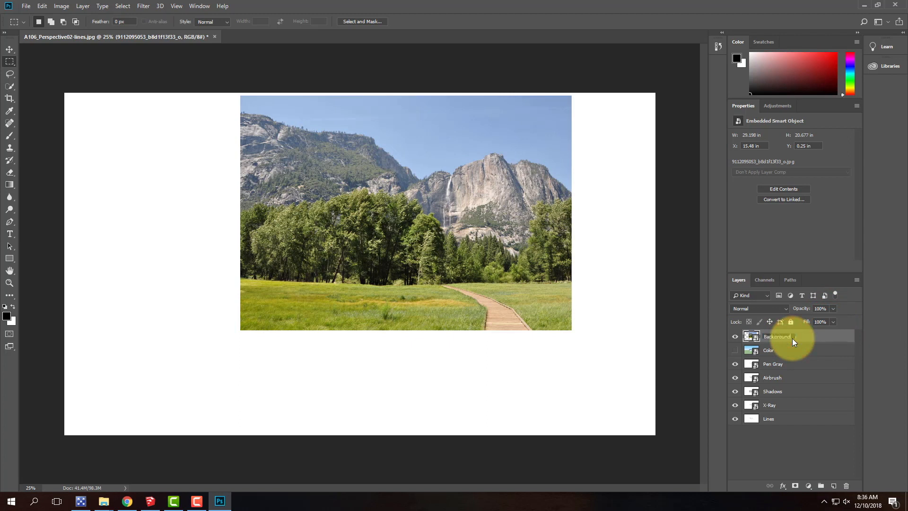
{"action": "type", "text": "ckground"}
Move the Background layer beneath the Lines layer, at the very bottom of the layer stack
{"action": "left_click", "coordinate": [812, 364]}
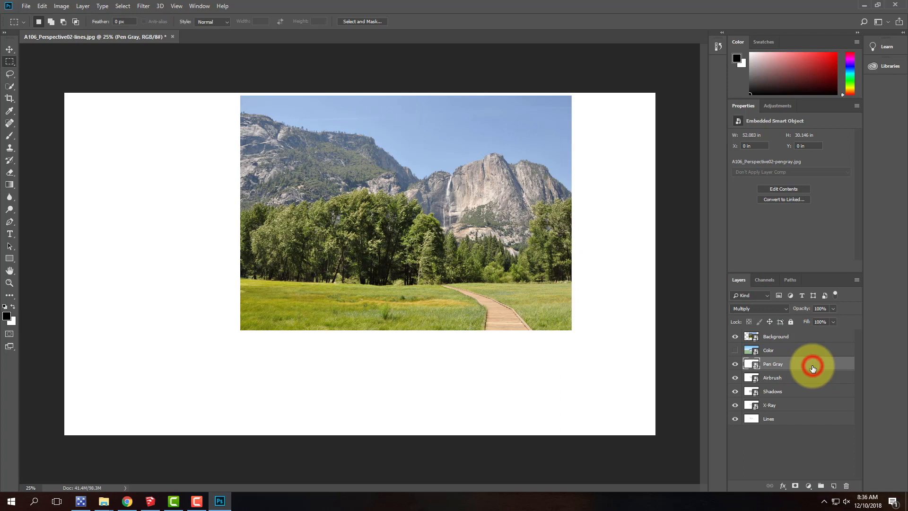
{"action": "left_click", "coordinate": [801, 336]}
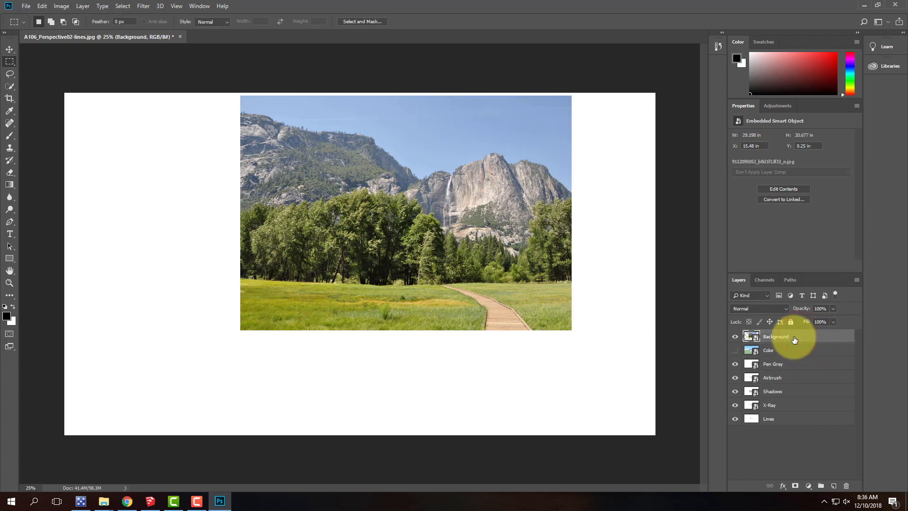
{"action": "left_click_drag", "start_coordinate": [793, 336], "coordinate": [794, 424]}
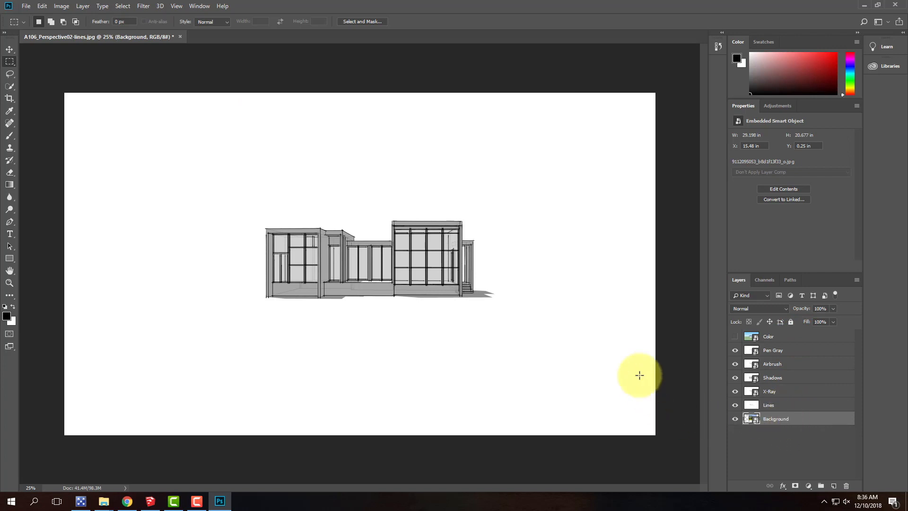
Set the Lines layer's blending mode to Multiply
{"action": "left_click", "coordinate": [787, 405]}
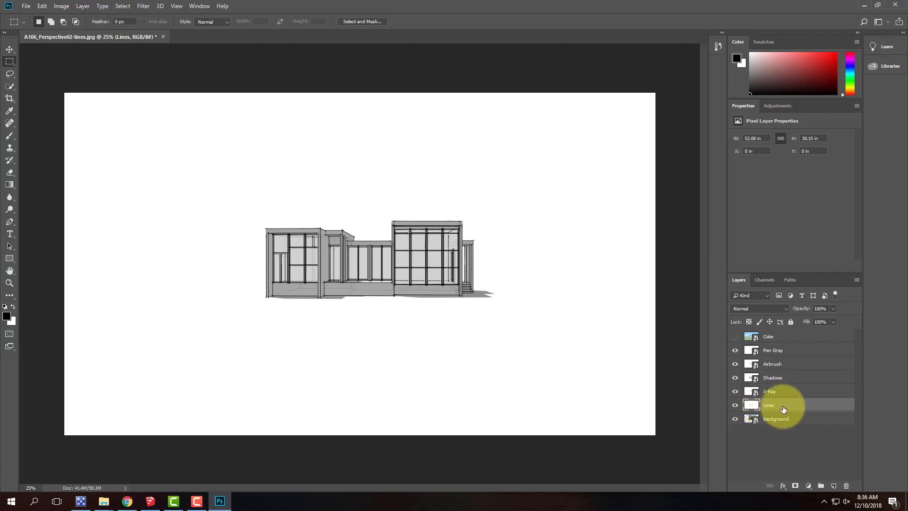
{"action": "left_click", "coordinate": [767, 310]}
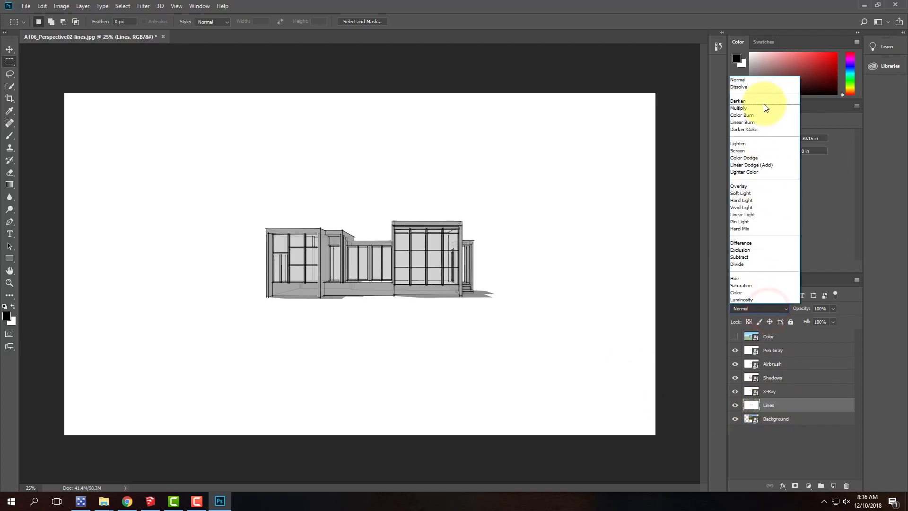
{"action": "left_click", "coordinate": [763, 108]}
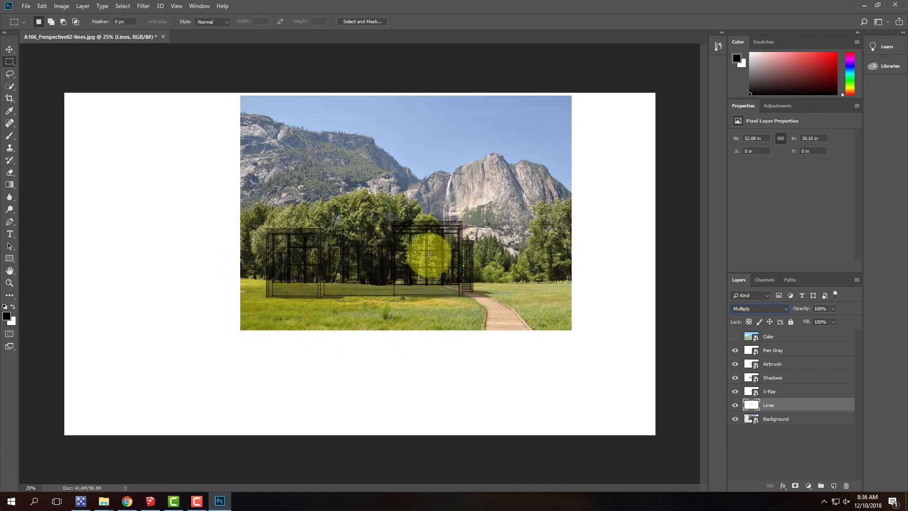
Hide the Pen Gray, Airbrush, Shadows, X-Ray and Background layers, leaving only the Lines layer shown
{"action": "key", "text": "ctrl+equal"}
{"action": "key", "text": "ctrl+equal"}
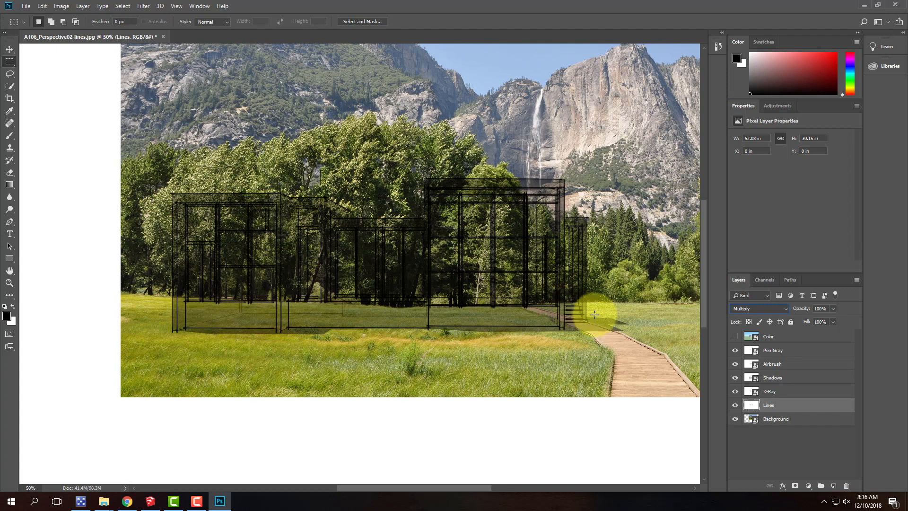
{"action": "left_click", "coordinate": [736, 350]}
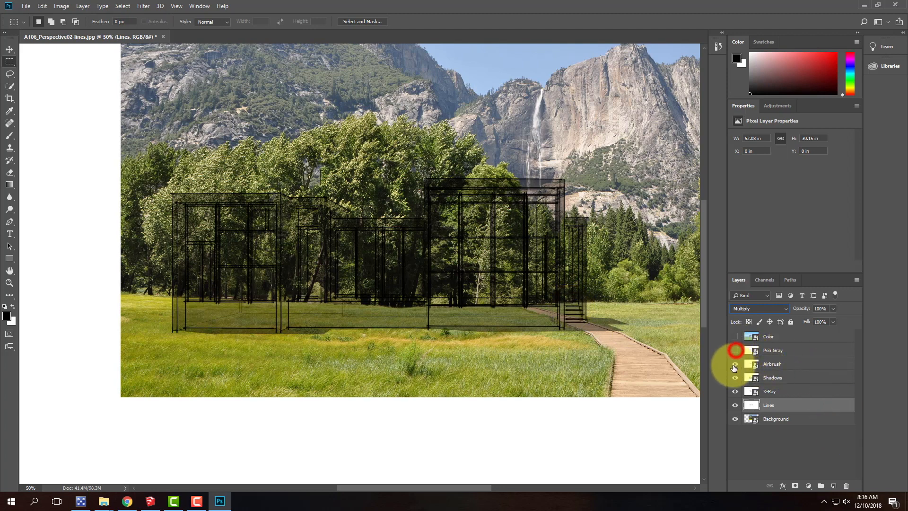
{"action": "left_click", "coordinate": [735, 364]}
{"action": "left_click", "coordinate": [735, 377]}
{"action": "left_click", "coordinate": [735, 391]}
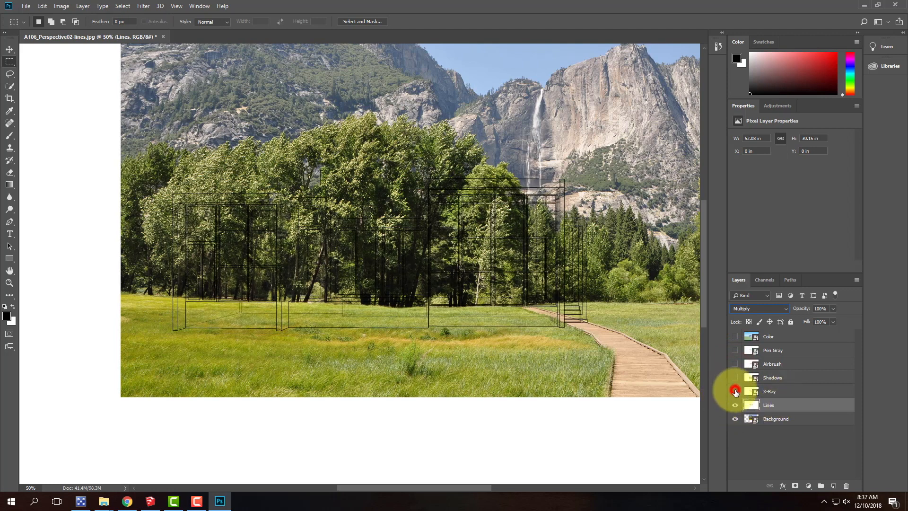
{"action": "left_click", "coordinate": [735, 391]}
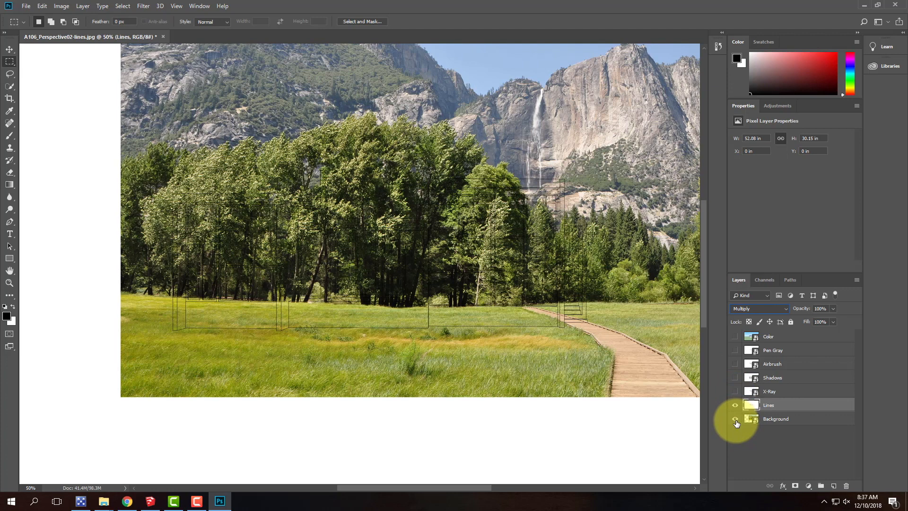
{"action": "left_click", "coordinate": [735, 420]}
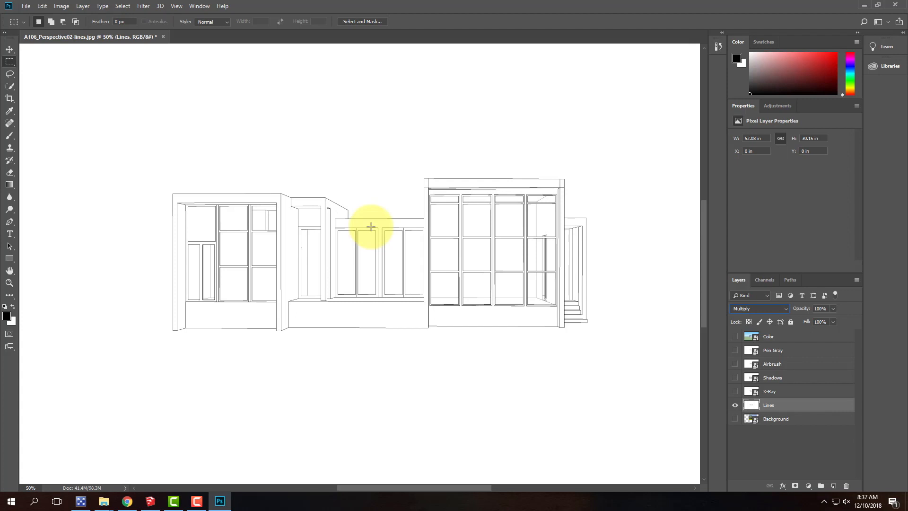
With the Magic Wand, select the white area around the building and add the narrow opening beside the entry steps
{"action": "left_click", "coordinate": [10, 87]}
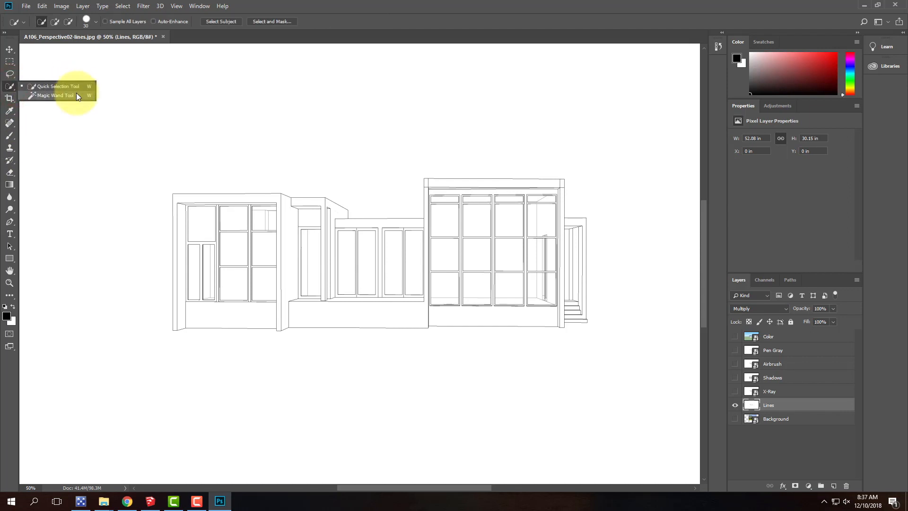
{"action": "left_click", "coordinate": [76, 95]}
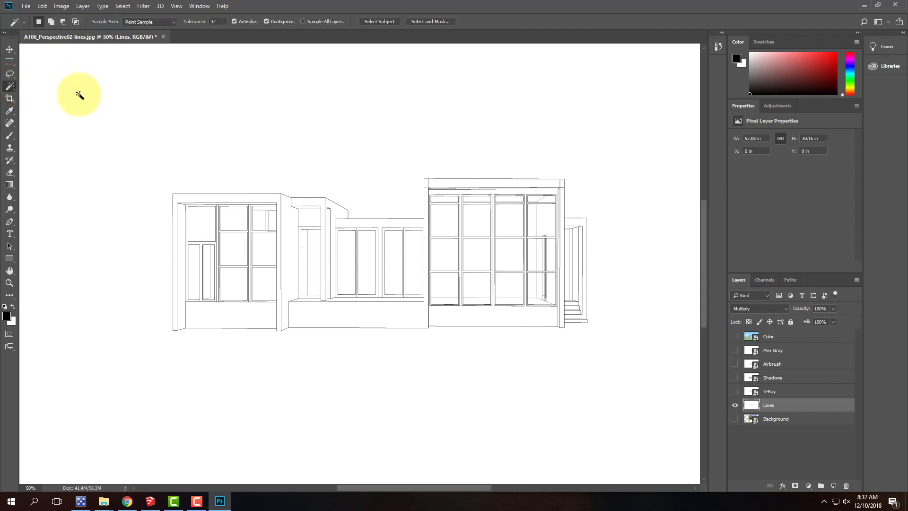
{"action": "left_click", "coordinate": [373, 146]}
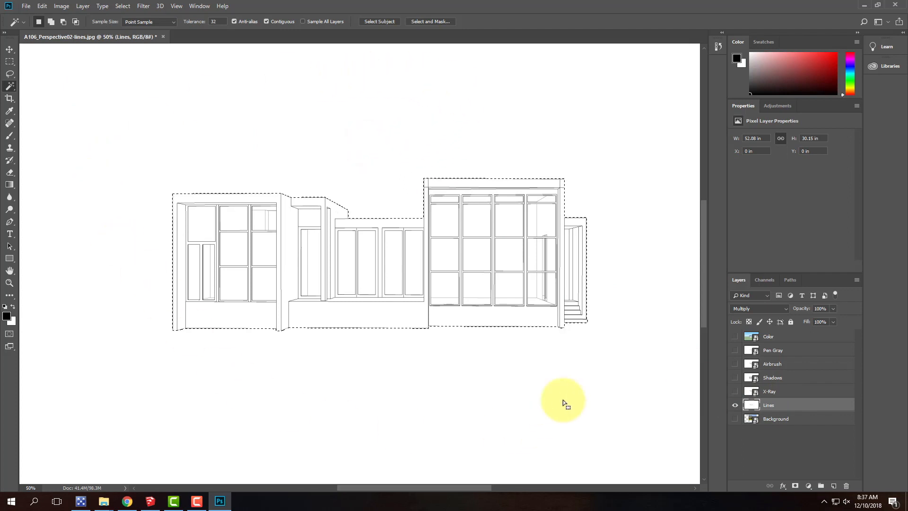
{"action": "key", "text": "shift"}
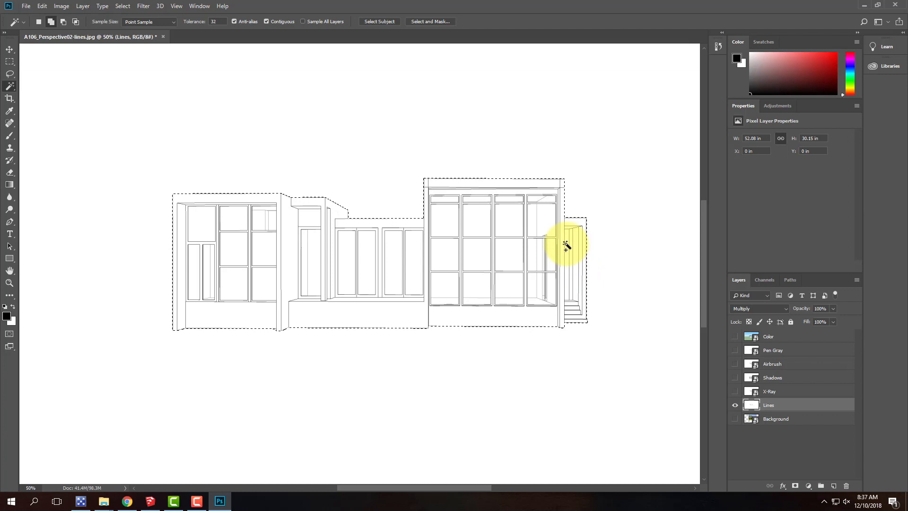
{"action": "left_click", "coordinate": [567, 247], "text": "shift"}
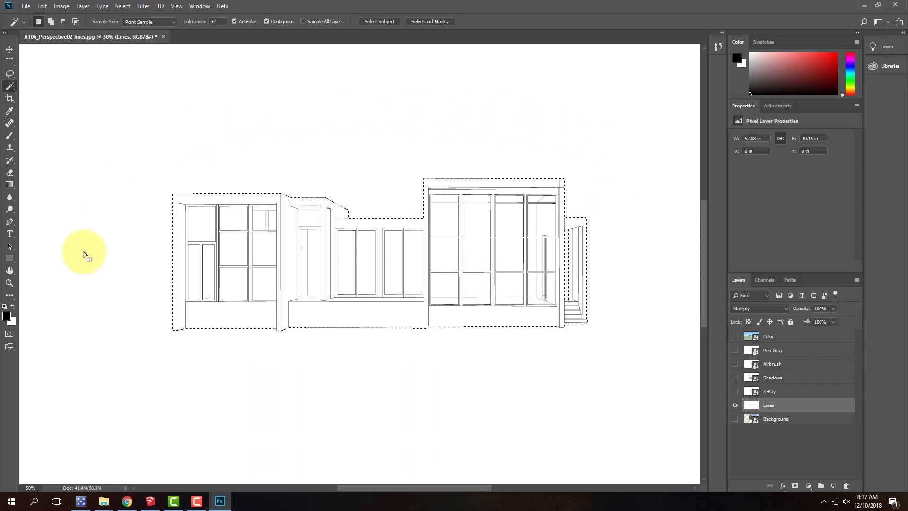
Show the Background layer and add a layer mask to it from the current selection
{"action": "left_click", "coordinate": [735, 419]}
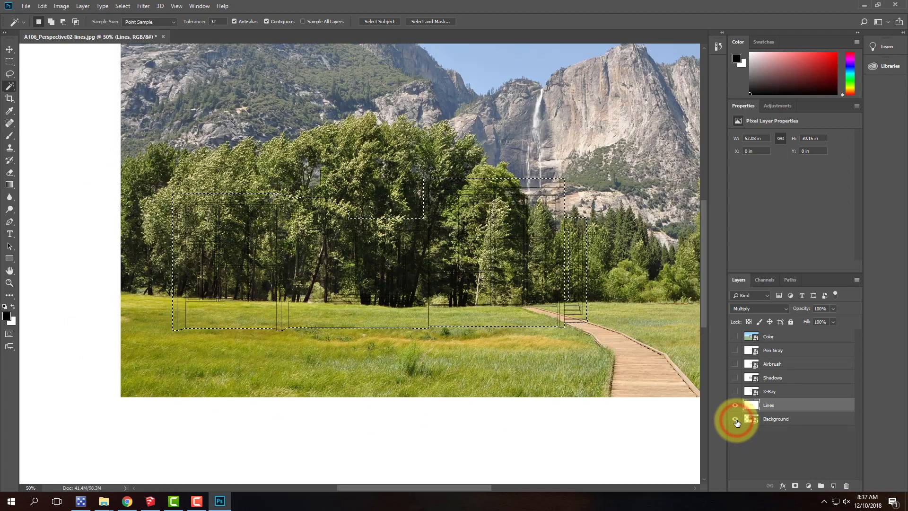
{"action": "left_click", "coordinate": [787, 424]}
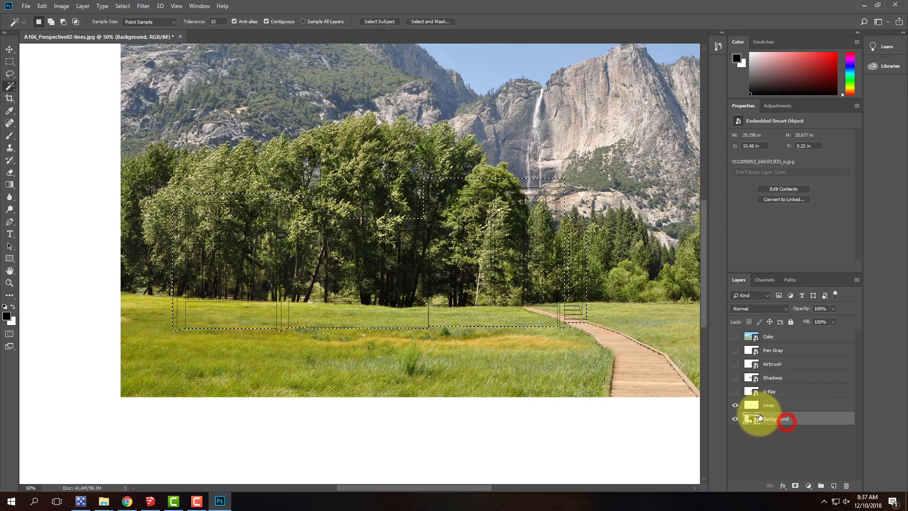
{"action": "left_click", "coordinate": [796, 487]}
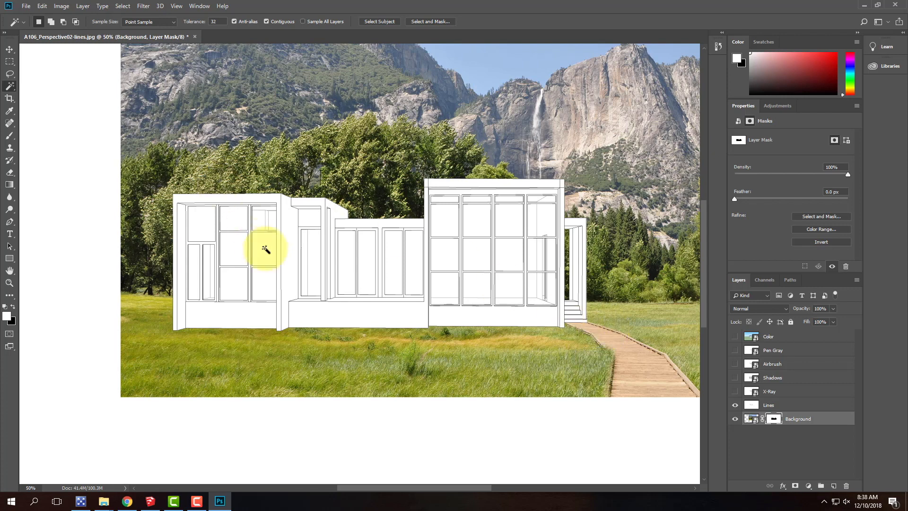
Hide the Lines layer to inspect the building-shaped cutout in the masked Background photo up close
{"action": "key", "text": "ctrl+minus"}
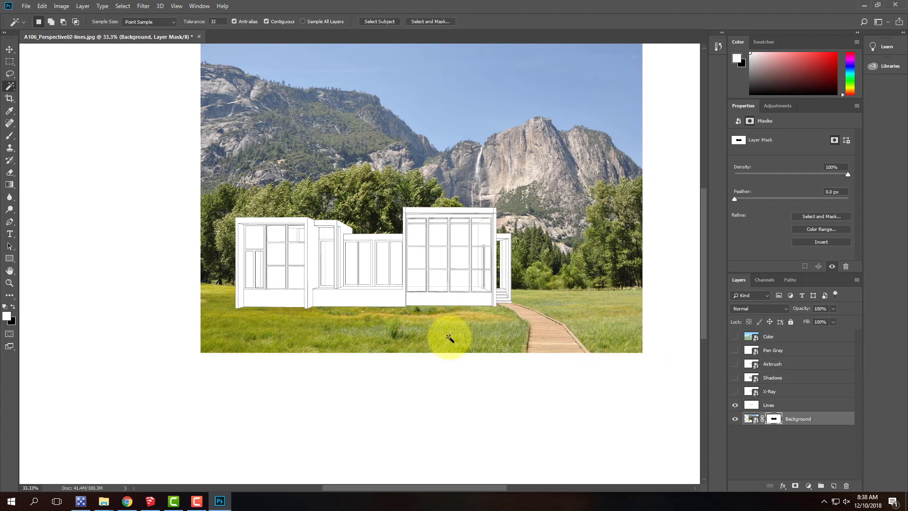
{"action": "key", "text": "ctrl+equal"}
{"action": "key", "text": "ctrl+equal"}
{"action": "key", "text": "ctrl+equal"}
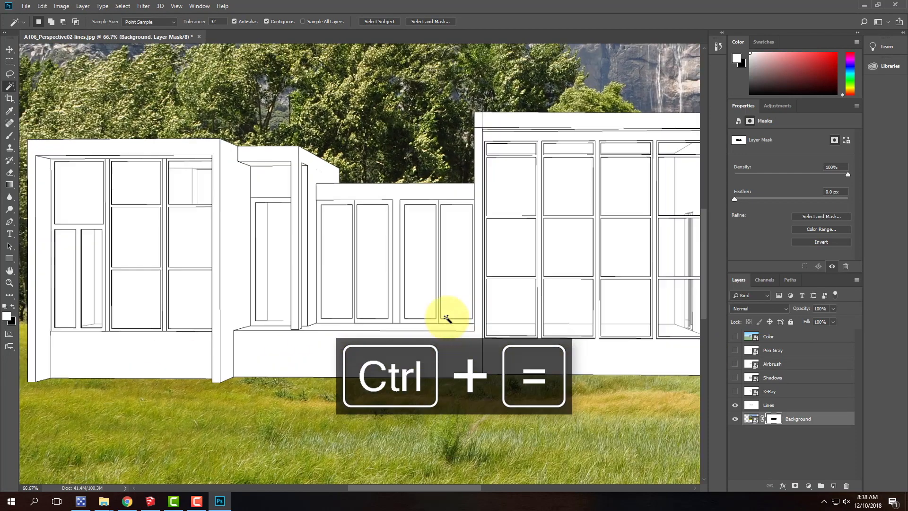
{"action": "scroll", "coordinate": [428, 355], "scroll_direction": "down", "scroll_amount": 3}
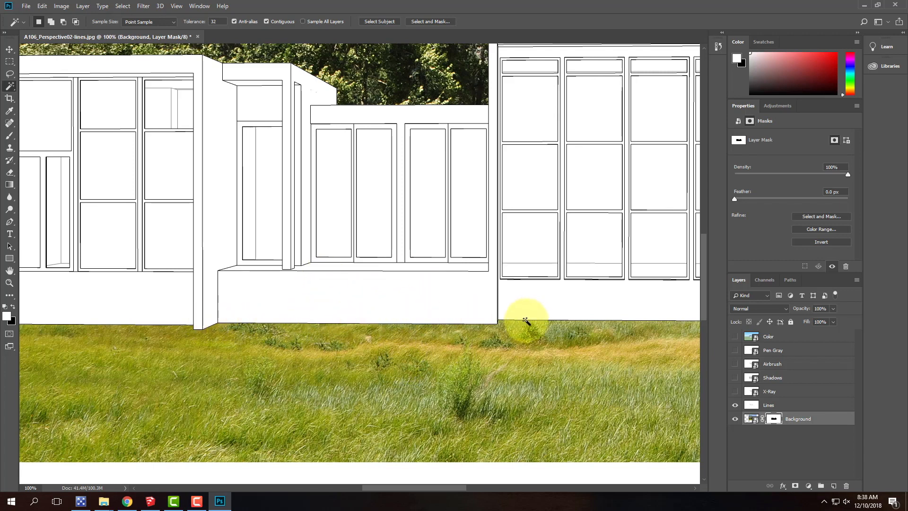
{"action": "left_click", "coordinate": [736, 403]}
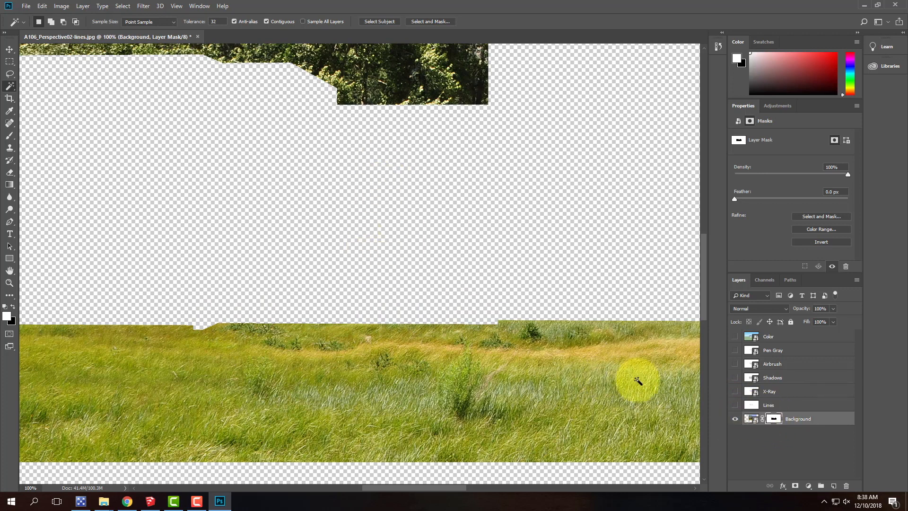
{"action": "right_click", "coordinate": [775, 421]}
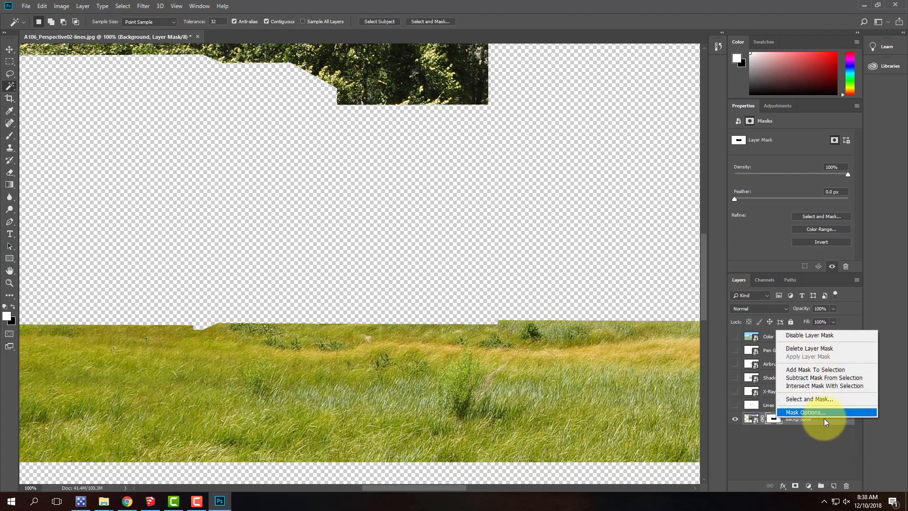
{"action": "left_click", "coordinate": [814, 461]}
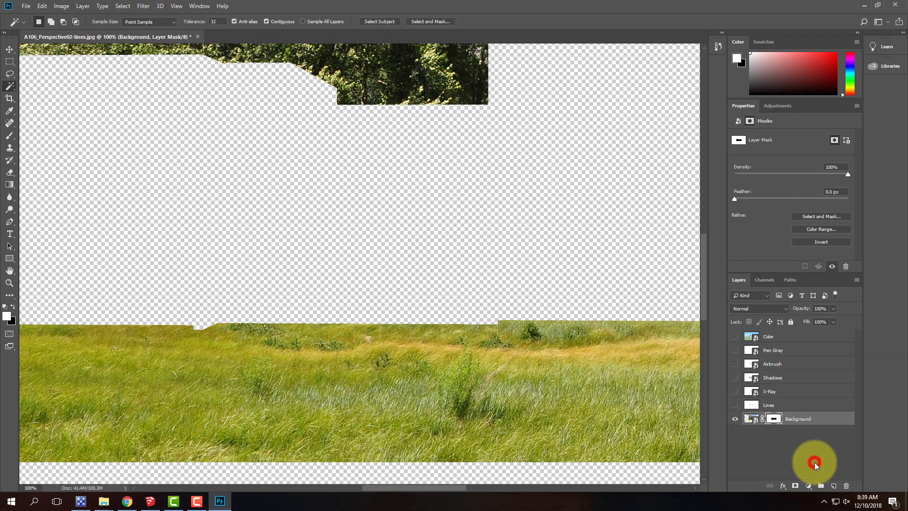
{"action": "right_click", "coordinate": [772, 419]}
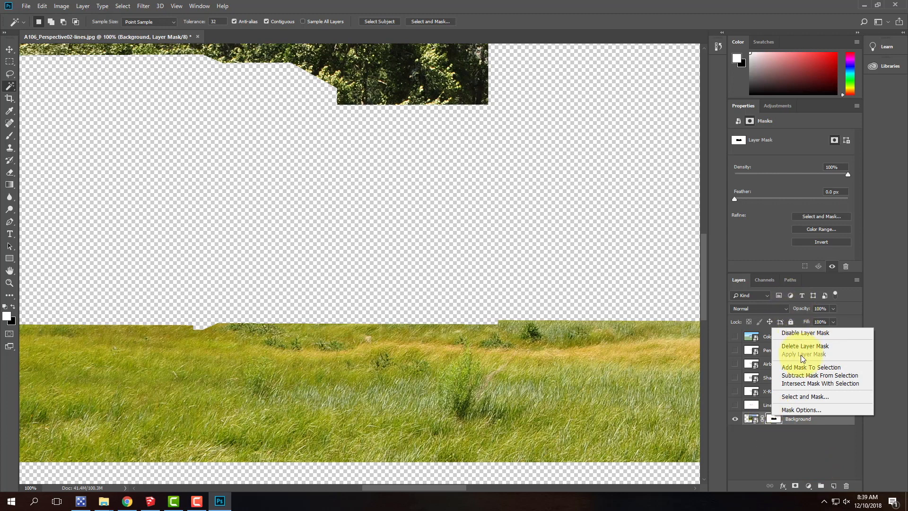
{"action": "left_click", "coordinate": [755, 447]}
{"action": "left_click", "coordinate": [754, 420]}
{"action": "right_click", "coordinate": [756, 420]}
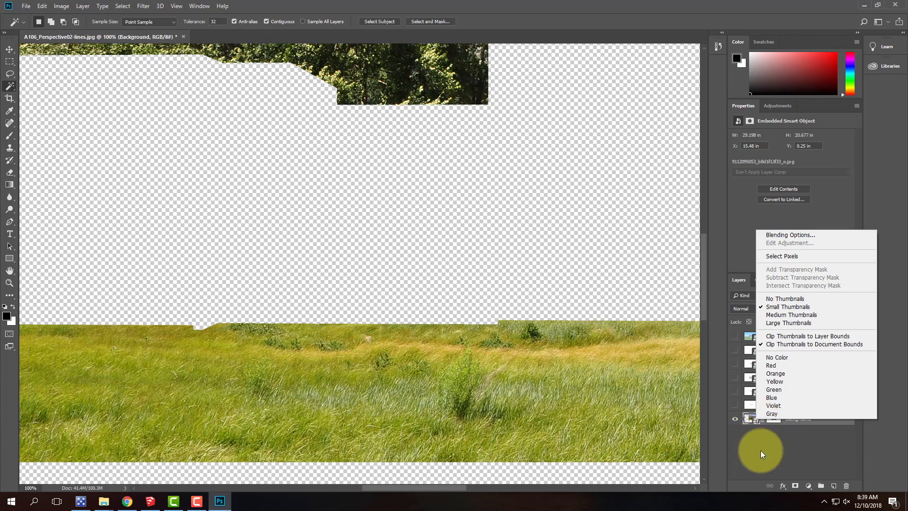
{"action": "left_click", "coordinate": [761, 450]}
Rasterize the Background smart object and apply its layer mask permanently
{"action": "left_click", "coordinate": [144, 6]}
{"action": "mouse_move", "coordinate": [83, 5]}
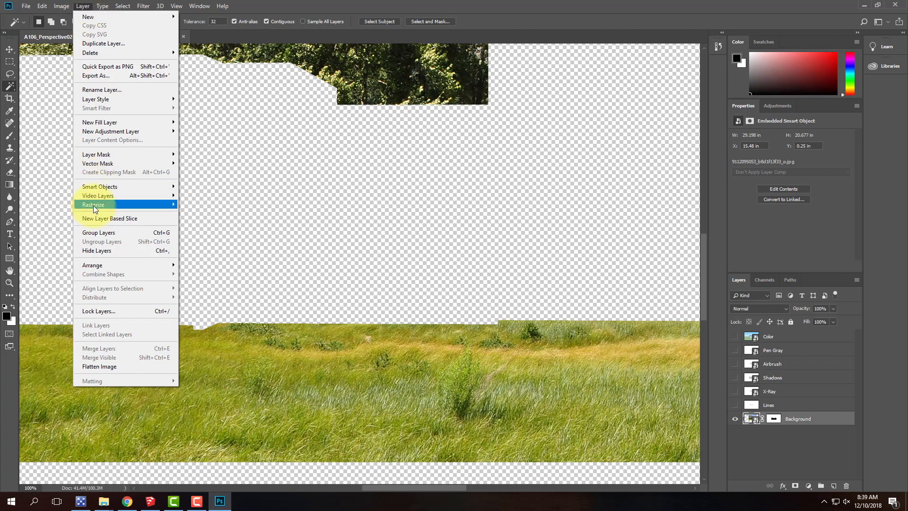
{"action": "mouse_move", "coordinate": [94, 206]}
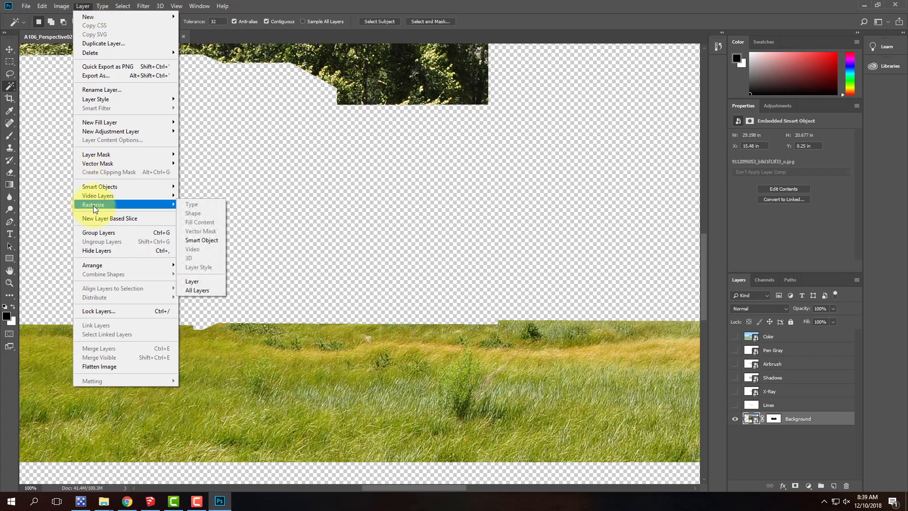
{"action": "left_click", "coordinate": [219, 241]}
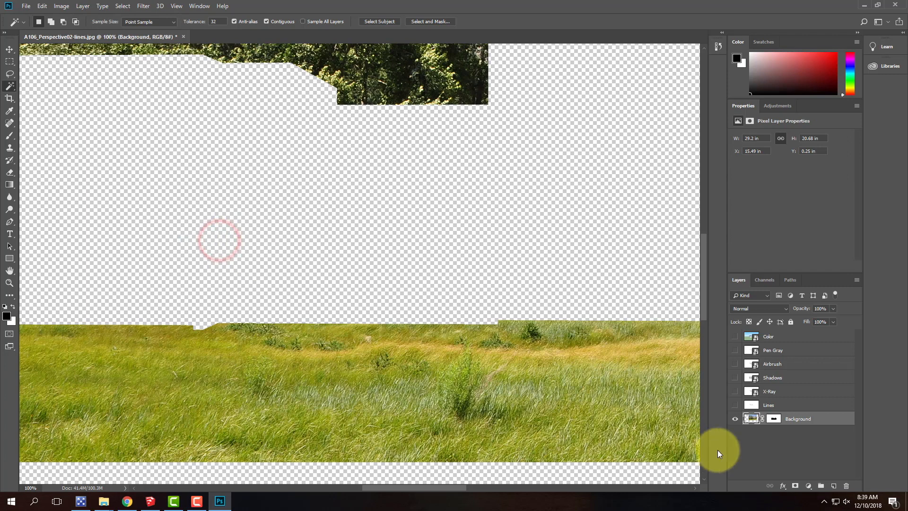
{"action": "right_click", "coordinate": [774, 421]}
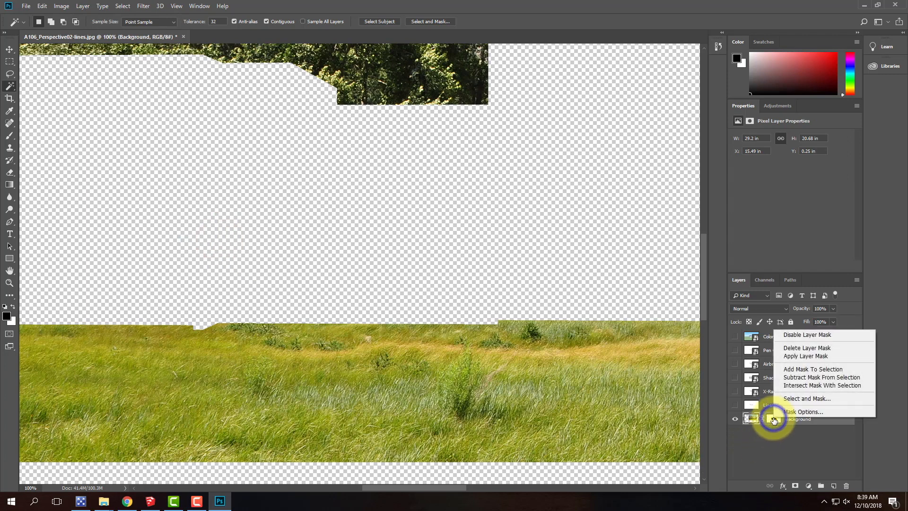
{"action": "left_click", "coordinate": [787, 359]}
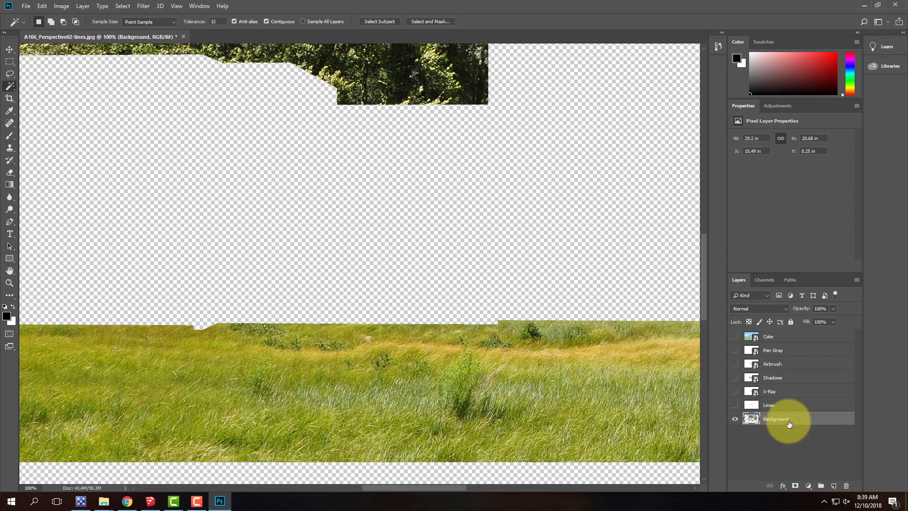
Move the Background layer above the Color layer, show all the other layers, and keep Background active
{"action": "left_click_drag", "start_coordinate": [790, 418], "coordinate": [781, 334]}
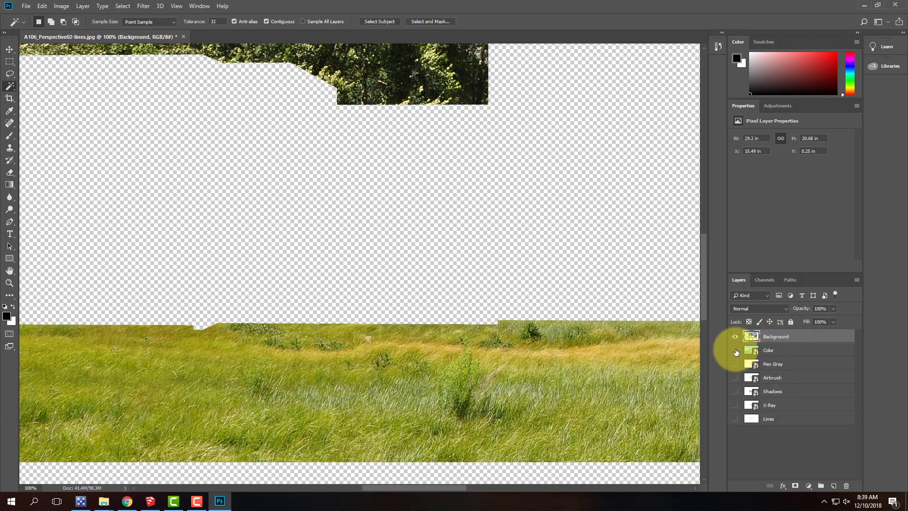
{"action": "left_click_drag", "start_coordinate": [736, 352], "coordinate": [735, 424]}
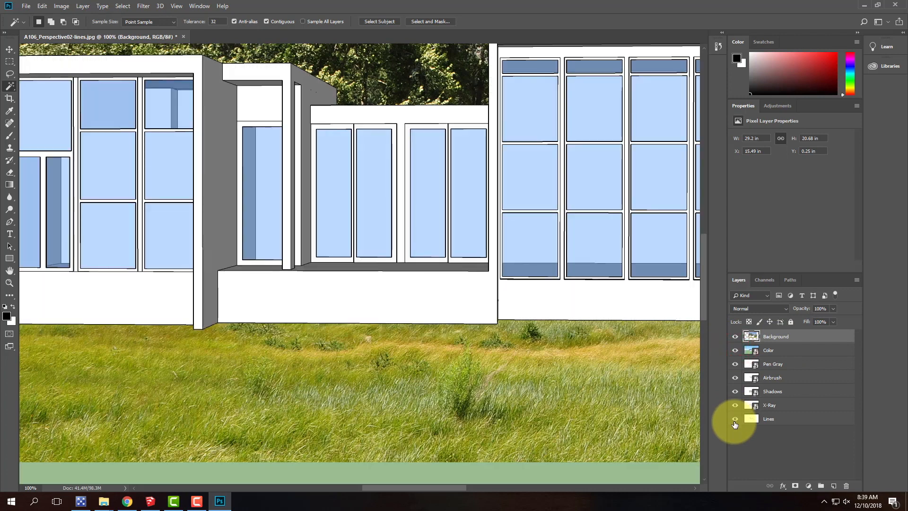
{"action": "left_click", "coordinate": [787, 337]}
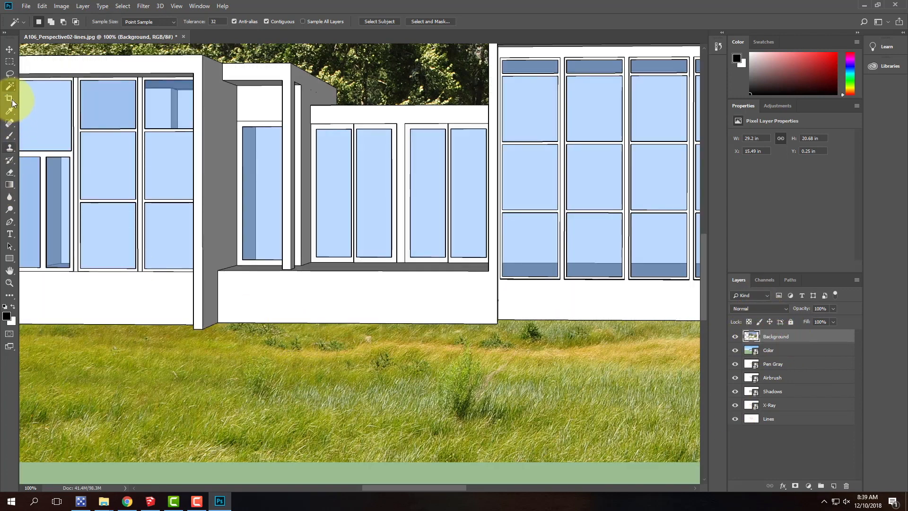
With the Clone Stamp tool, add the Legacy Brushes set to the brush presets
{"action": "left_click", "coordinate": [10, 147]}
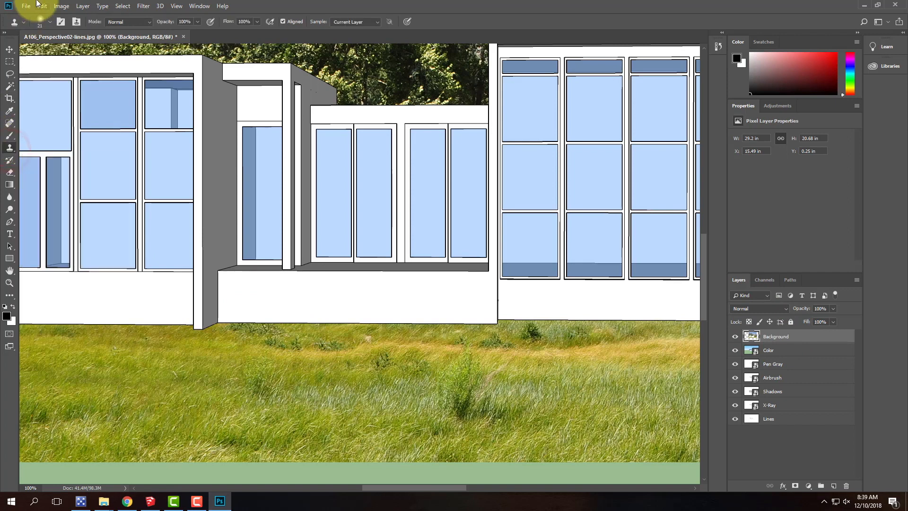
{"action": "left_click", "coordinate": [50, 22]}
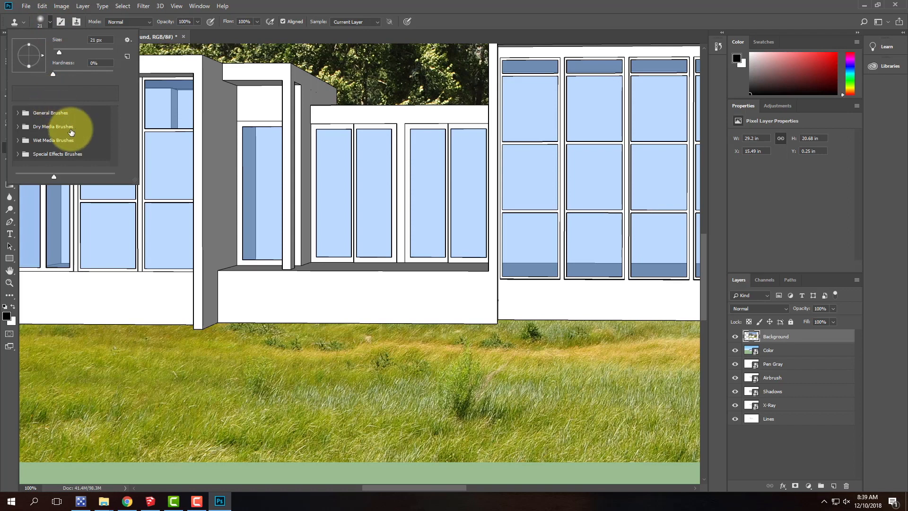
{"action": "left_click", "coordinate": [128, 41]}
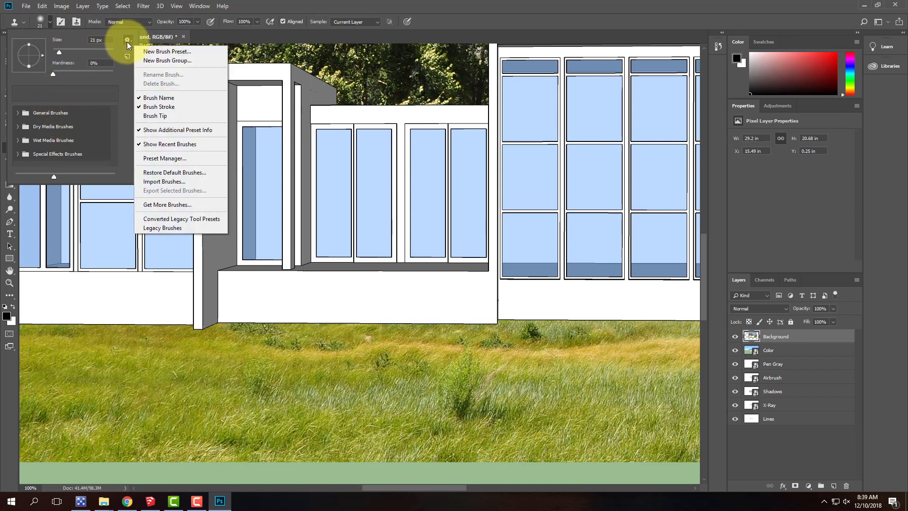
{"action": "left_click", "coordinate": [169, 228]}
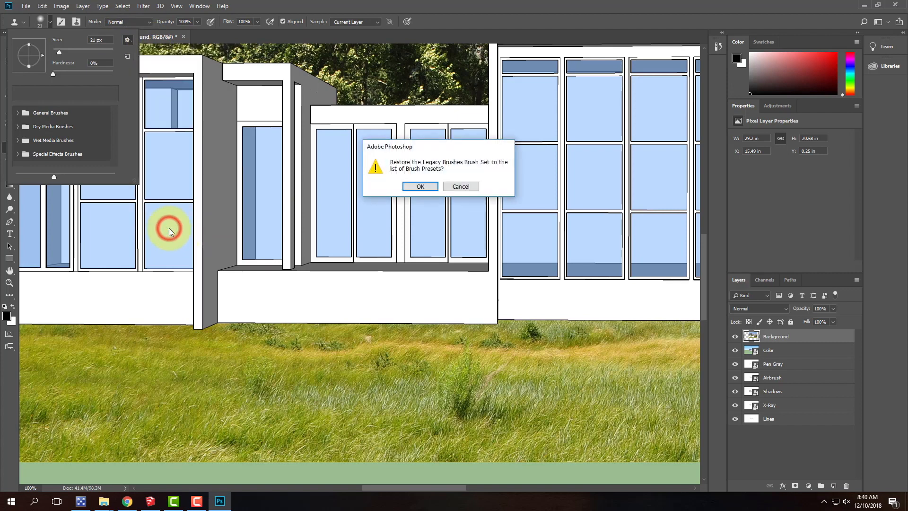
{"action": "left_click", "coordinate": [425, 188]}
Choose the Grass brush from the Default Brushes group of the Legacy Brushes for the Clone Stamp
{"action": "left_click", "coordinate": [115, 137]}
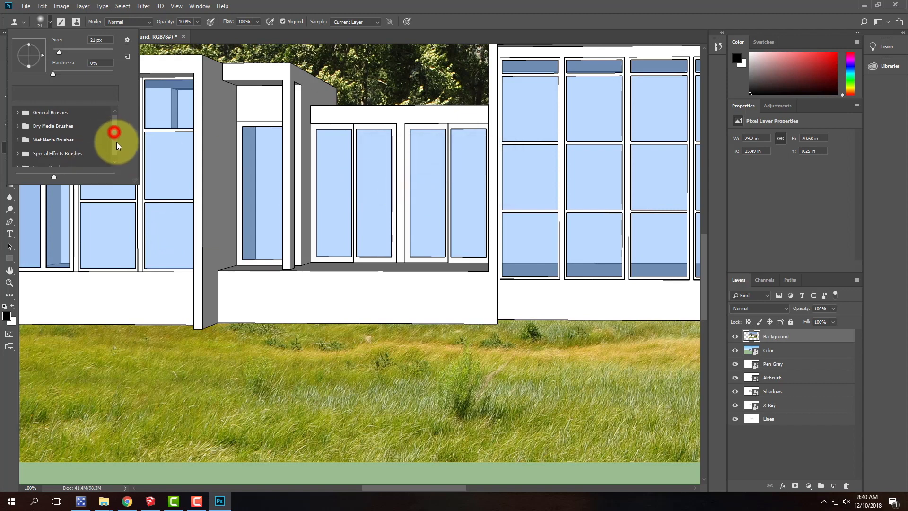
{"action": "left_click", "coordinate": [16, 159]}
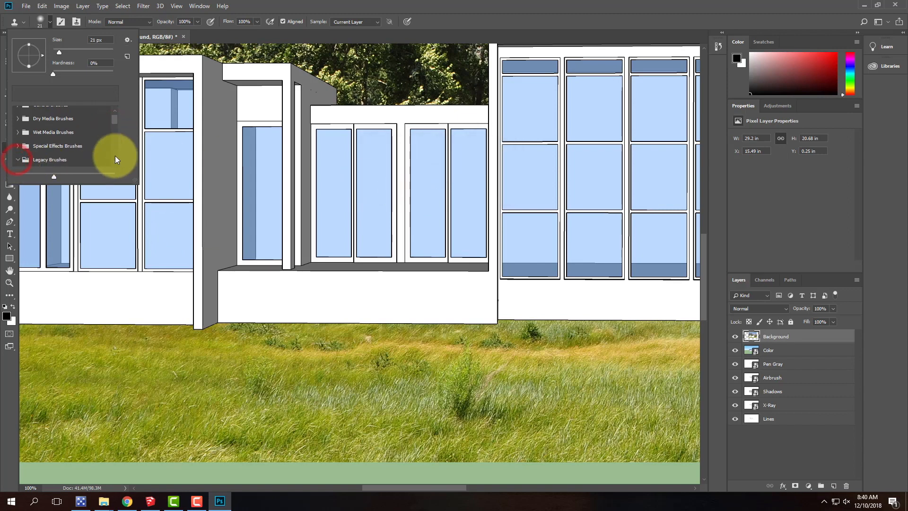
{"action": "left_click_drag", "start_coordinate": [115, 118], "coordinate": [115, 131]}
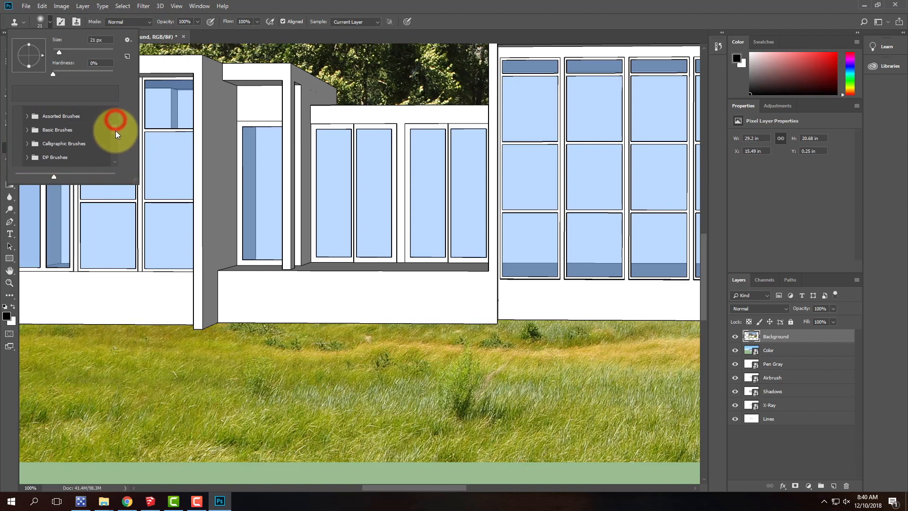
{"action": "left_click_drag", "start_coordinate": [137, 184], "coordinate": [330, 309]}
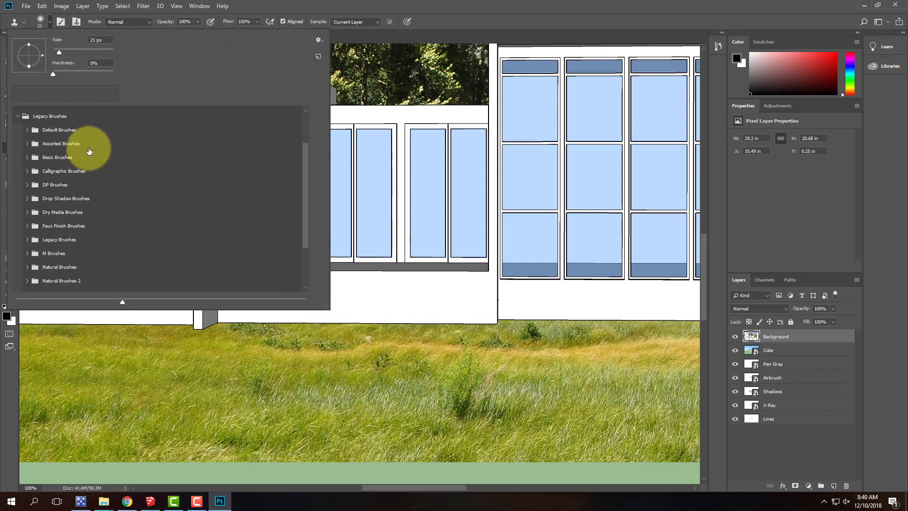
{"action": "left_click", "coordinate": [57, 112]}
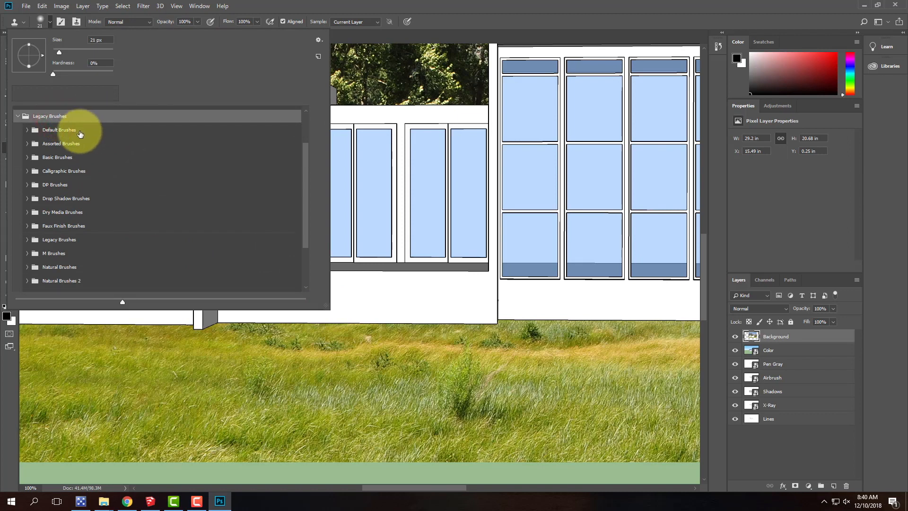
{"action": "left_click", "coordinate": [74, 129]}
{"action": "left_click", "coordinate": [23, 129]}
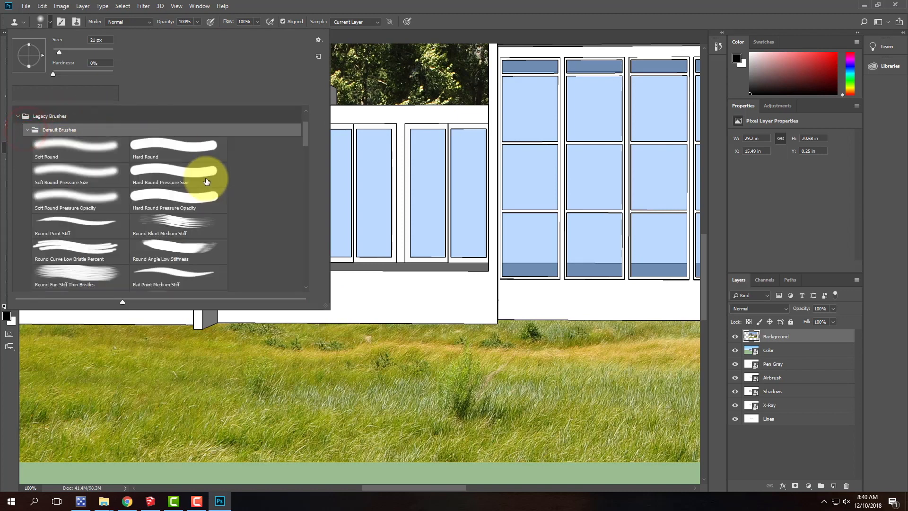
{"action": "scroll", "coordinate": [228, 237], "scroll_direction": "down", "scroll_amount": 5}
{"action": "mouse_move", "coordinate": [306, 155]}
{"action": "left_mouse_down"}
{"action": "mouse_move", "coordinate": [313, 252]}
{"action": "mouse_move", "coordinate": [315, 234]}
{"action": "left_mouse_up"}
{"action": "left_click", "coordinate": [171, 166]}
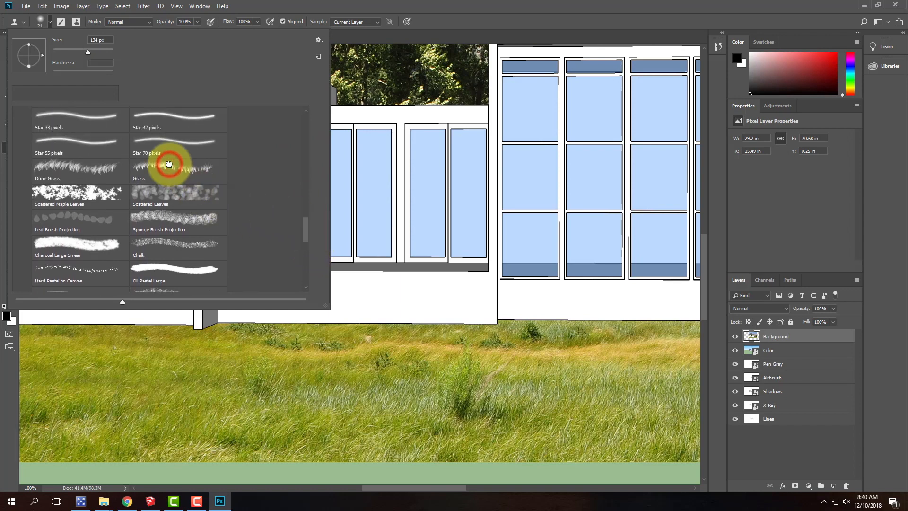
{"action": "left_click", "coordinate": [50, 21]}
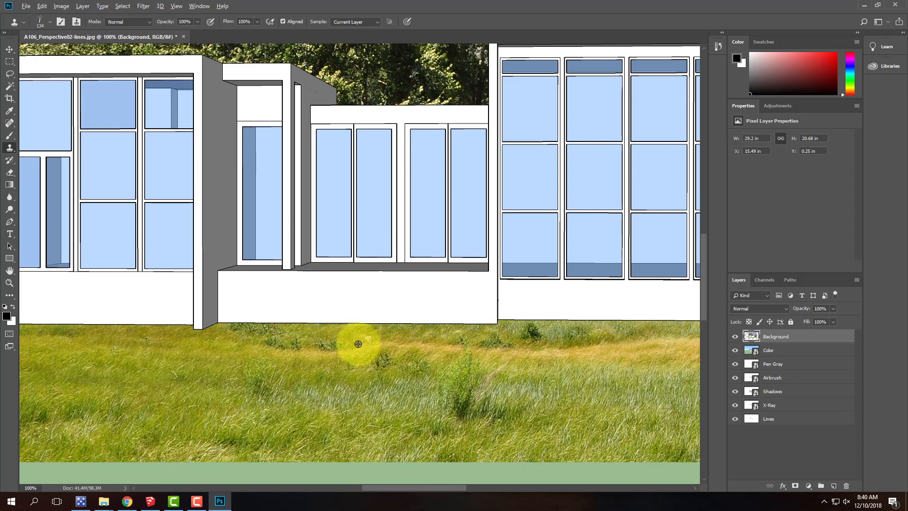
Reduce the Clone Stamp brush to 50 px and clone meadow grass over the bottom edge of the building's recessed middle wall
{"action": "left_click", "coordinate": [354, 330], "text": "alt"}
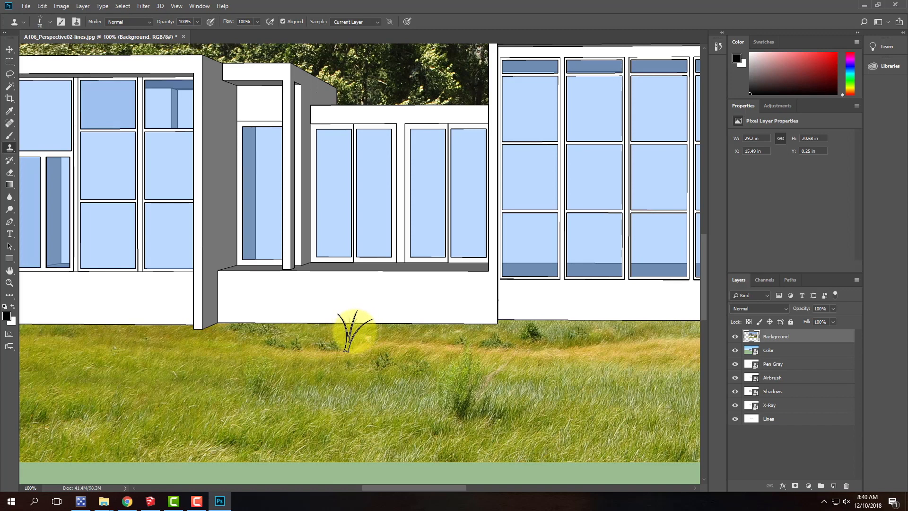
{"action": "mouse_move", "coordinate": [354, 325]}
{"action": "left_mouse_down"}
{"action": "mouse_move", "coordinate": [325, 328]}
{"action": "mouse_move", "coordinate": [497, 324]}
{"action": "mouse_move", "coordinate": [483, 349]}
{"action": "mouse_move", "coordinate": [501, 342]}
{"action": "mouse_move", "coordinate": [475, 340]}
{"action": "mouse_move", "coordinate": [509, 347]}
{"action": "mouse_move", "coordinate": [464, 321]}
{"action": "mouse_move", "coordinate": [486, 325]}
{"action": "mouse_move", "coordinate": [446, 314]}
{"action": "mouse_move", "coordinate": [457, 318]}
{"action": "left_mouse_up"}
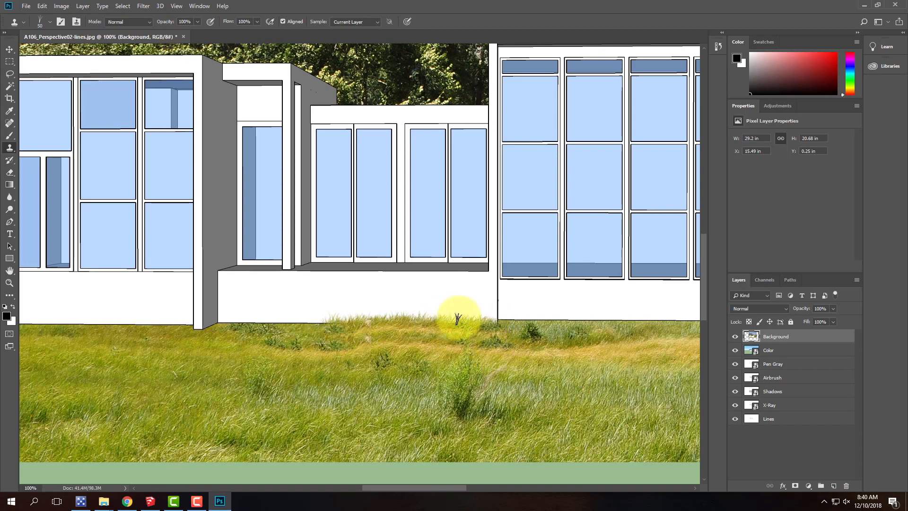
{"action": "left_click", "coordinate": [414, 348], "text": "alt"}
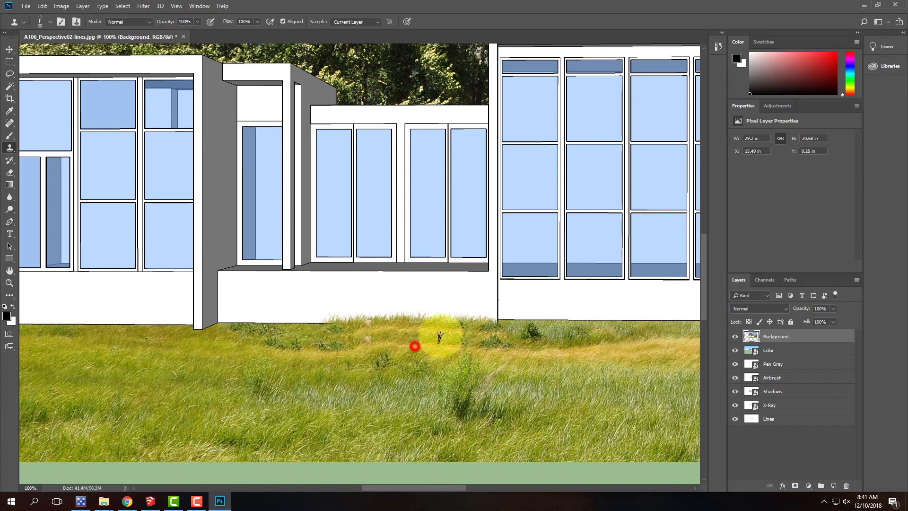
{"action": "left_click_drag", "start_coordinate": [461, 334], "coordinate": [470, 328]}
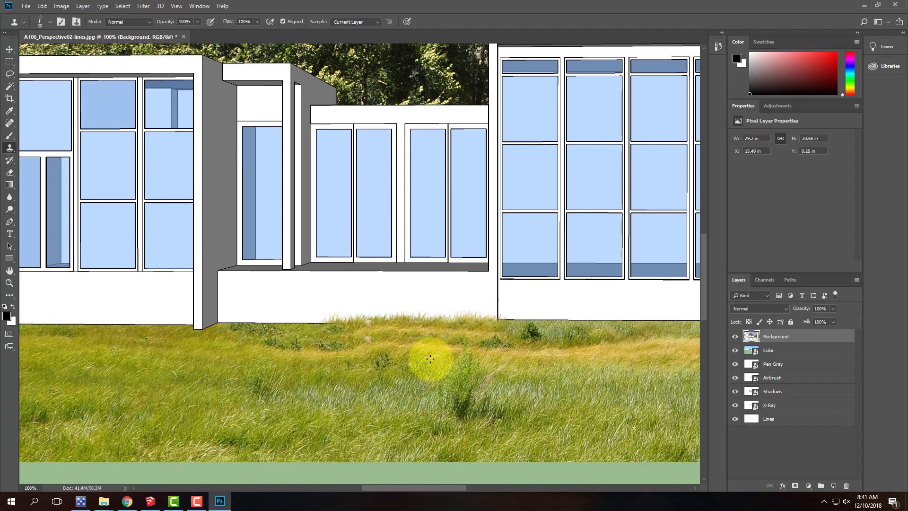
{"action": "left_click", "coordinate": [354, 333], "text": "alt"}
{"action": "left_click", "coordinate": [324, 331]}
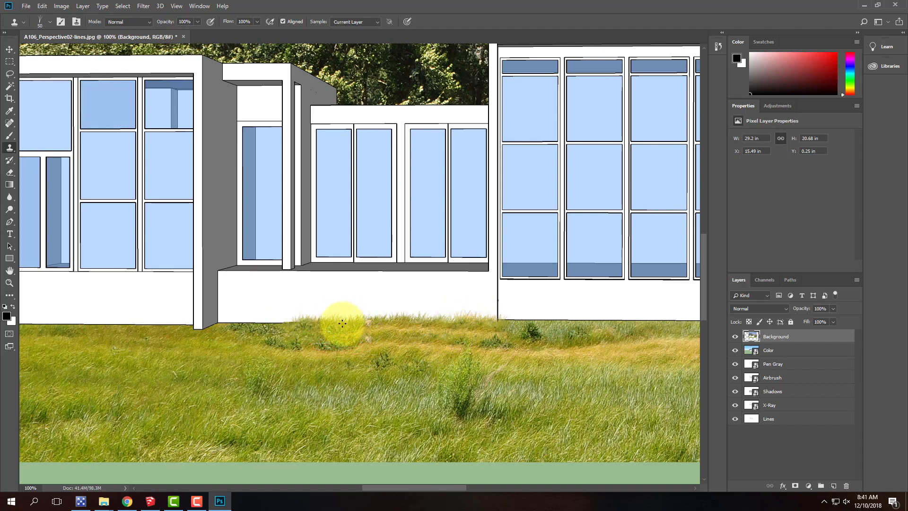
Sample nearby grass and clone it over the base of the gray pier and the adjoining part of the left wing
{"action": "left_click", "coordinate": [138, 335], "text": "alt"}
{"action": "left_click", "coordinate": [117, 325]}
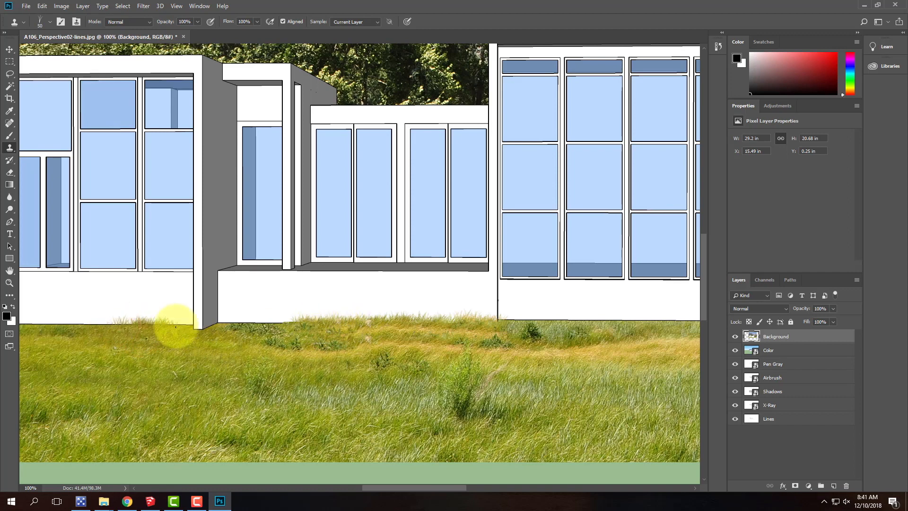
{"action": "left_click", "coordinate": [170, 360], "text": "alt"}
{"action": "left_click", "coordinate": [174, 322]}
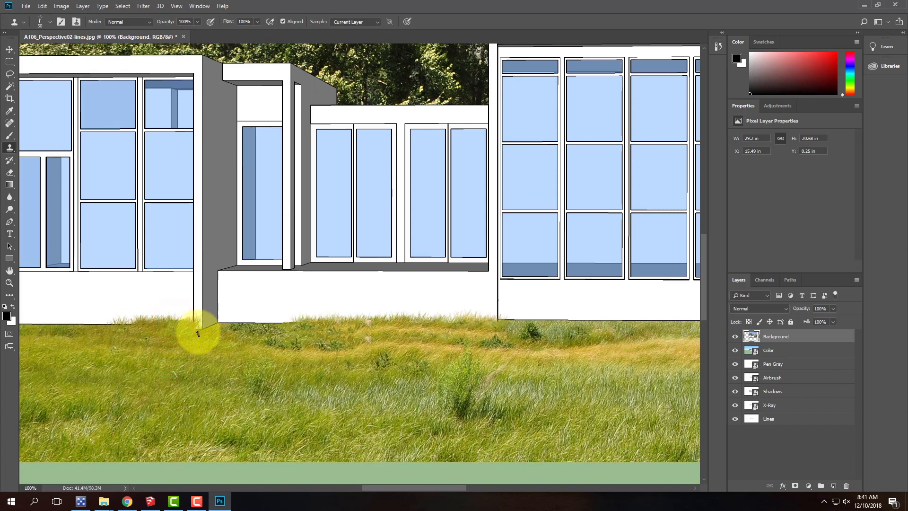
{"action": "mouse_move", "coordinate": [207, 333]}
{"action": "left_mouse_down"}
{"action": "mouse_move", "coordinate": [239, 314]}
{"action": "mouse_move", "coordinate": [303, 326]}
{"action": "mouse_move", "coordinate": [263, 318]}
{"action": "mouse_move", "coordinate": [290, 324]}
{"action": "mouse_move", "coordinate": [258, 329]}
{"action": "left_mouse_up"}
Continue cloning grass along the rest of the left wing's base out to its outer corner
{"action": "key", "text": "space"}
{"action": "left_click_drag", "start_coordinate": [161, 354], "coordinate": [366, 352]}
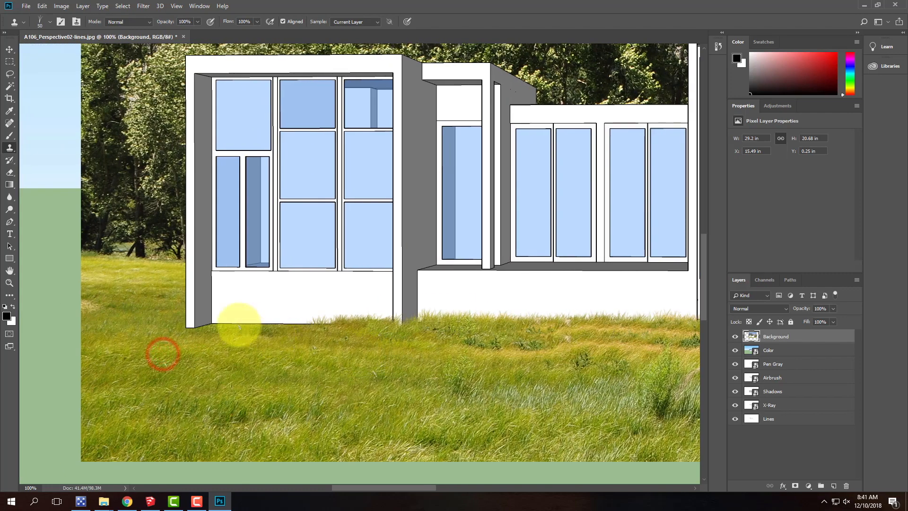
{"action": "left_click", "coordinate": [249, 327]}
{"action": "mouse_move", "coordinate": [256, 326]}
{"action": "left_mouse_down"}
{"action": "mouse_move", "coordinate": [223, 318]}
{"action": "mouse_move", "coordinate": [335, 320]}
{"action": "mouse_move", "coordinate": [327, 328]}
{"action": "mouse_move", "coordinate": [221, 323]}
{"action": "mouse_move", "coordinate": [193, 333]}
{"action": "left_mouse_up"}
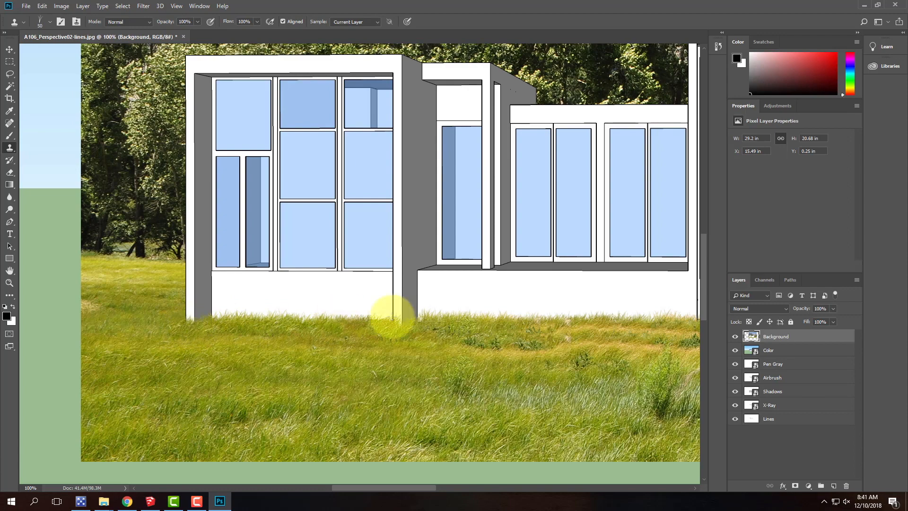
Clone sampled meadow grass over the base of the tall glazed wing out to its corner beside the entry steps
{"action": "mouse_move", "coordinate": [554, 317]}
{"action": "left_mouse_down"}
{"action": "mouse_move", "coordinate": [264, 318]}
{"action": "mouse_move", "coordinate": [116, 298]}
{"action": "mouse_move", "coordinate": [130, 303]}
{"action": "left_mouse_up"}
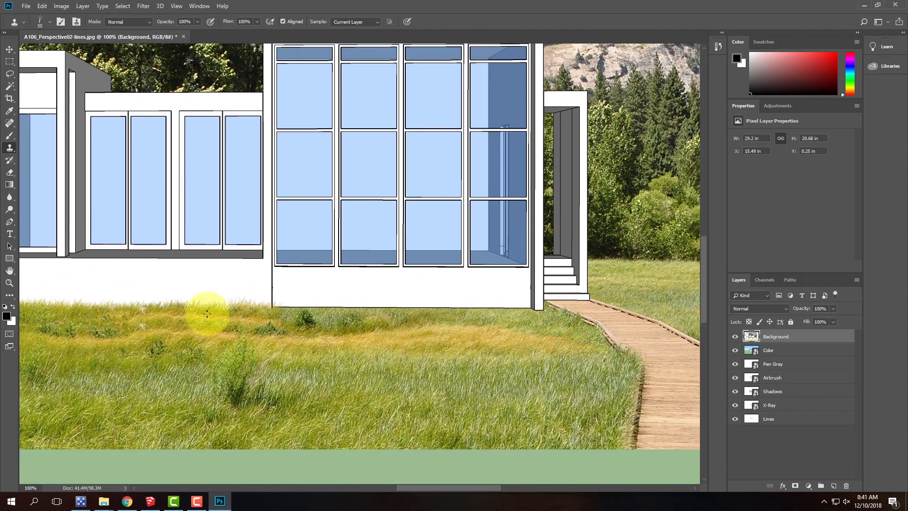
{"action": "left_click", "coordinate": [283, 305]}
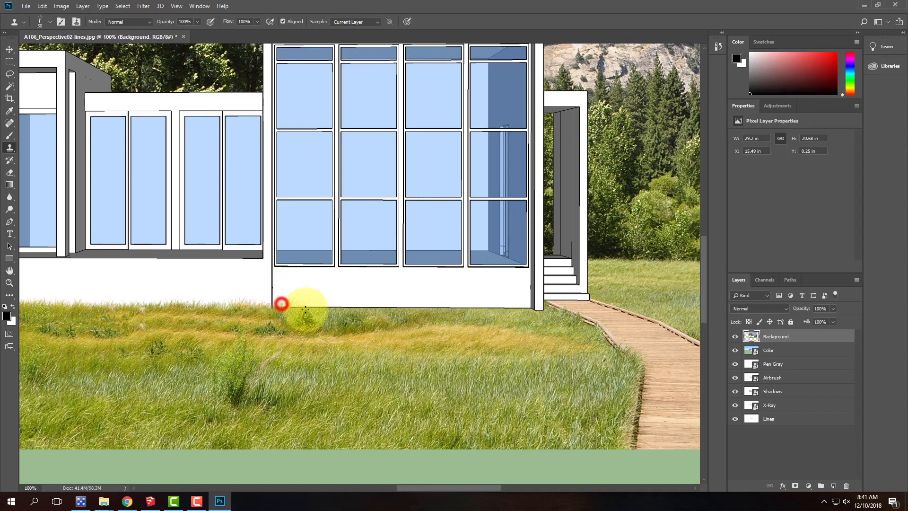
{"action": "mouse_move", "coordinate": [284, 308]}
{"action": "left_mouse_down"}
{"action": "mouse_move", "coordinate": [445, 310]}
{"action": "mouse_move", "coordinate": [364, 307]}
{"action": "left_mouse_up"}
{"action": "left_click", "coordinate": [420, 321], "text": "alt"}
{"action": "mouse_move", "coordinate": [496, 318]}
{"action": "left_mouse_down"}
{"action": "mouse_move", "coordinate": [515, 313]}
{"action": "mouse_move", "coordinate": [485, 314]}
{"action": "mouse_move", "coordinate": [549, 313]}
{"action": "mouse_move", "coordinate": [463, 312]}
{"action": "left_mouse_up"}
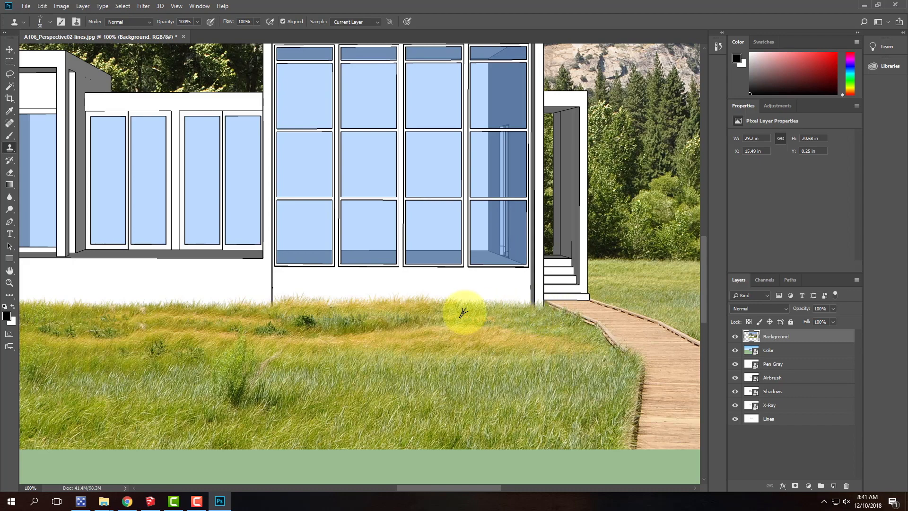
Resample the meadow and touch up the cloned grass in front of the tall glazed wing
{"action": "left_click", "coordinate": [500, 313], "text": "alt"}
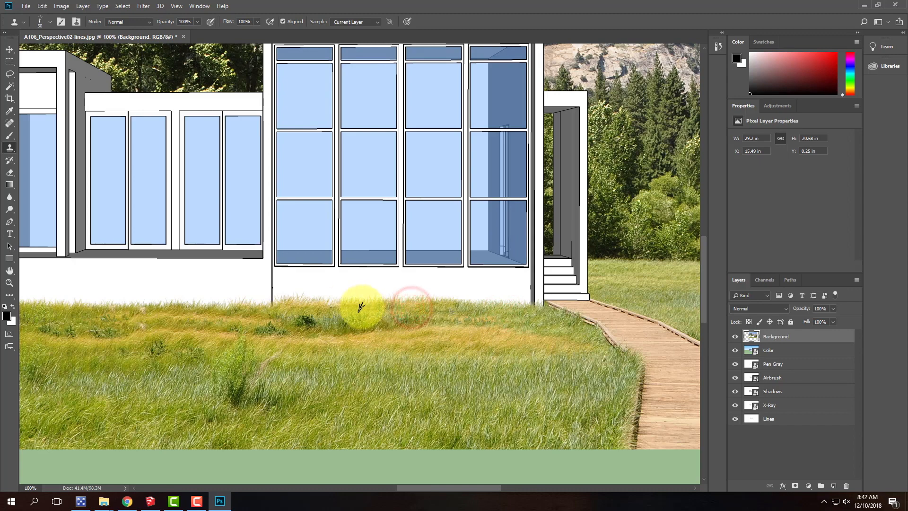
{"action": "left_click_drag", "start_coordinate": [331, 308], "coordinate": [341, 311]}
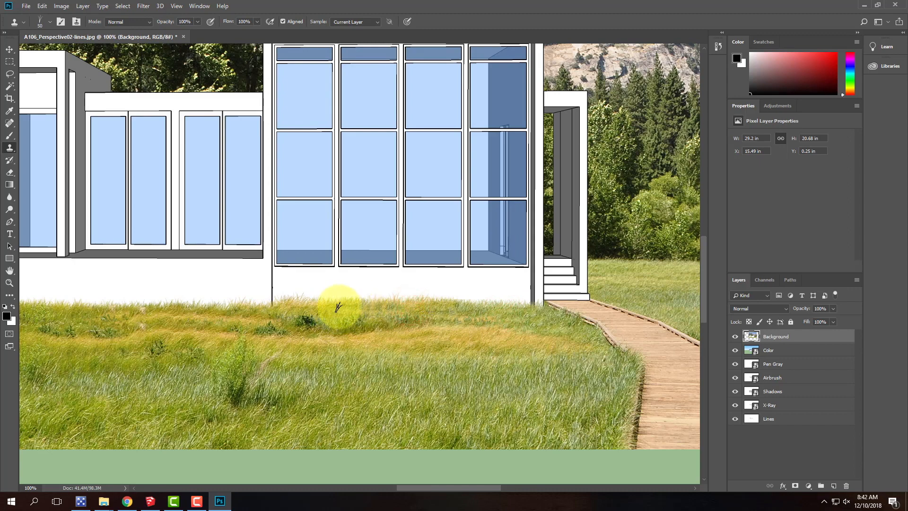
{"action": "left_click", "coordinate": [391, 337], "text": "alt"}
{"action": "mouse_move", "coordinate": [341, 321]}
{"action": "left_mouse_down"}
{"action": "mouse_move", "coordinate": [334, 325]}
{"action": "mouse_move", "coordinate": [356, 332]}
{"action": "mouse_move", "coordinate": [344, 328]}
{"action": "mouse_move", "coordinate": [507, 338]}
{"action": "left_mouse_up"}
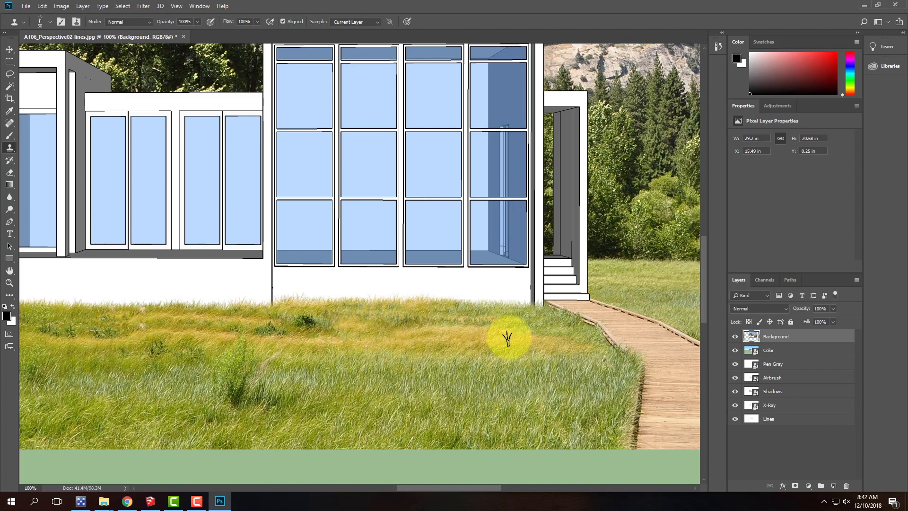
Examine where the entry steps meet the boardwalk and check the grass blend across the whole composite
{"action": "key", "text": "ctrl+minus"}
{"action": "key", "text": "ctrl+minus"}
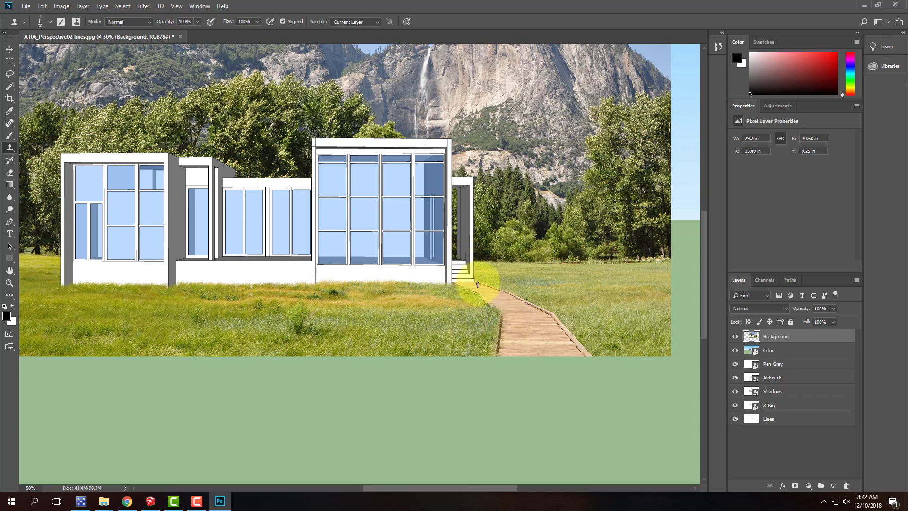
{"action": "key", "text": "ctrl+equal"}
{"action": "key", "text": "ctrl+equal"}
{"action": "key", "text": "ctrl+equal"}
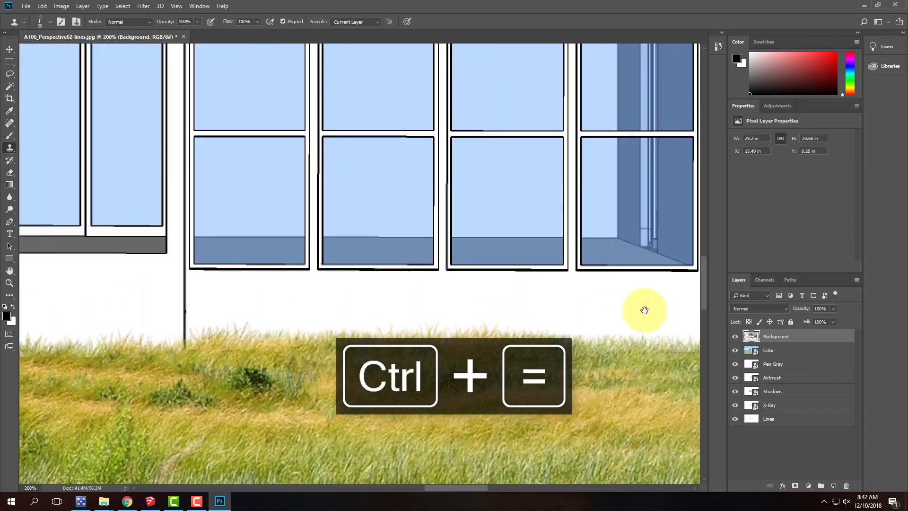
{"action": "left_click_drag", "start_coordinate": [644, 309], "coordinate": [29, 294]}
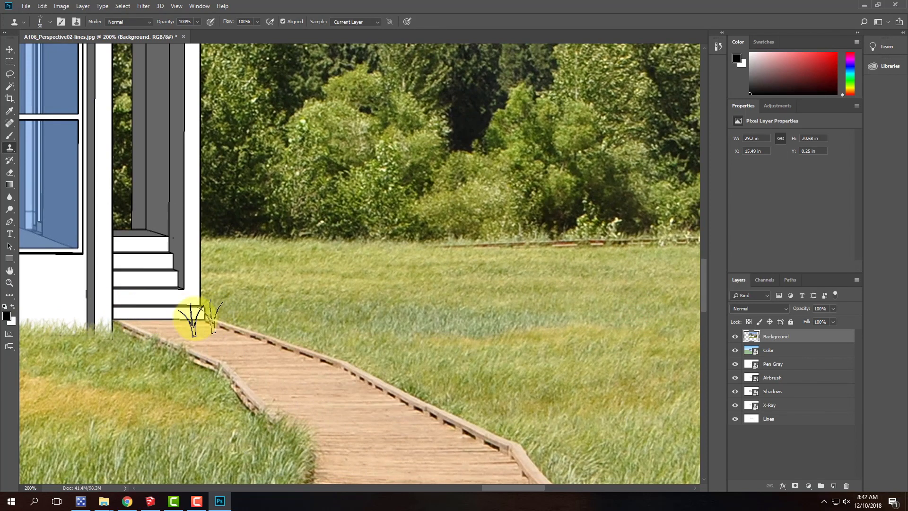
{"action": "left_click", "coordinate": [9, 62]}
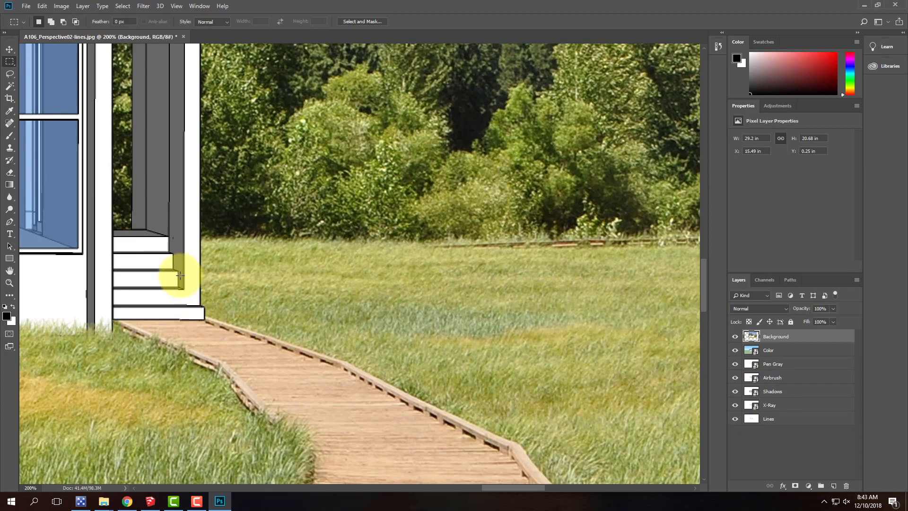
{"action": "key", "text": "space"}
{"action": "left_click_drag", "start_coordinate": [137, 229], "coordinate": [367, 224]}
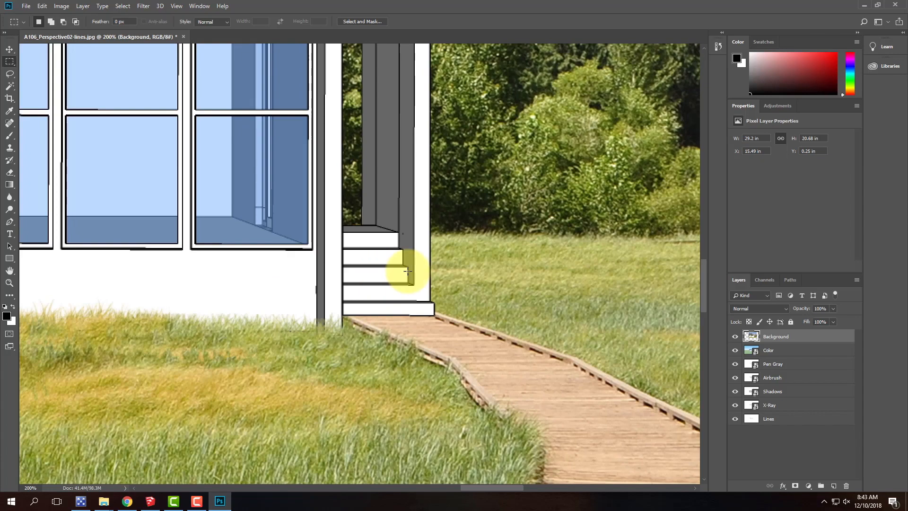
{"action": "key", "text": "ctrl+minus"}
{"action": "key", "text": "ctrl+minus"}
{"action": "key", "text": "ctrl+minus"}
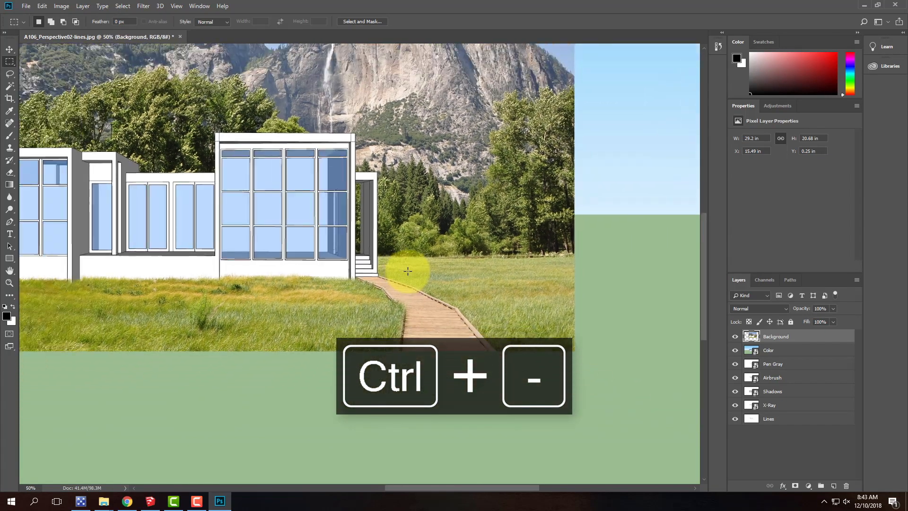
{"action": "key", "text": "ctrl+minus"}
{"action": "key", "text": "ctrl+minus"}
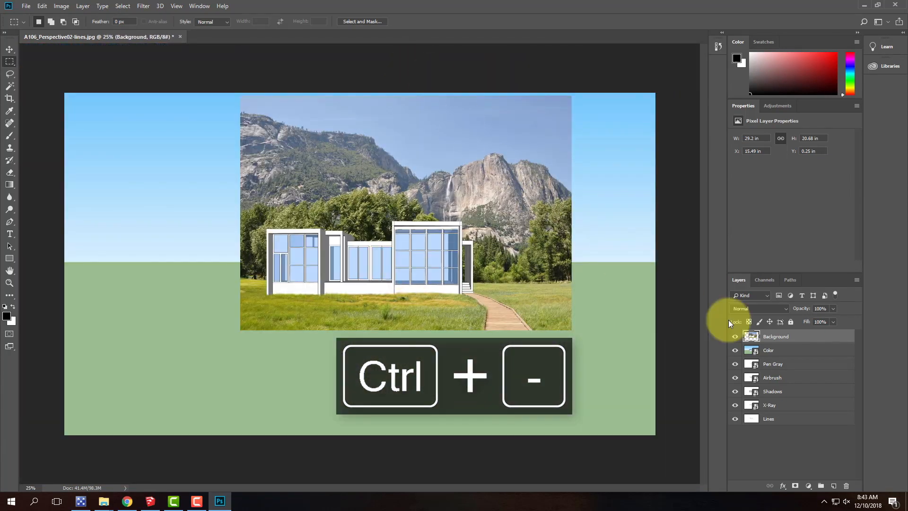
Hide the Color and Shadows layers so the building shows only its line work
{"action": "left_click", "coordinate": [736, 350]}
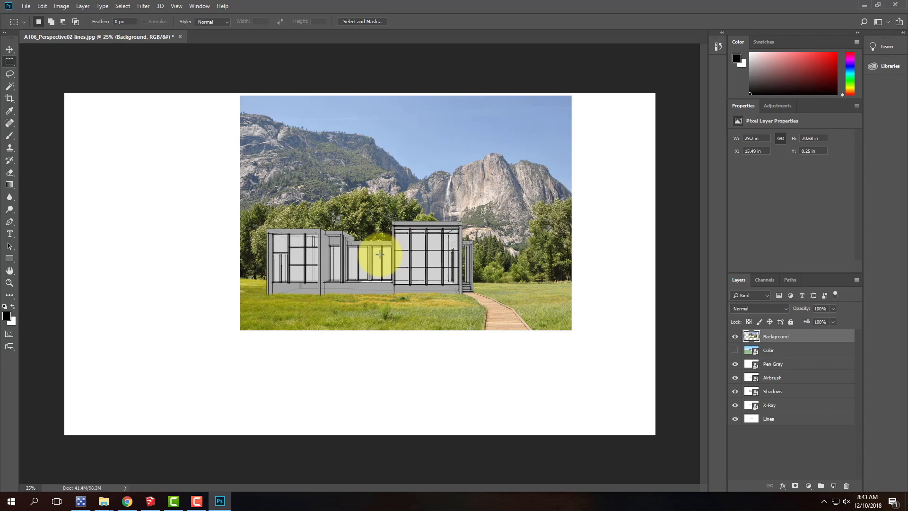
{"action": "key", "text": "ctrl+equal"}
{"action": "key", "text": "ctrl+equal"}
{"action": "key", "text": "ctrl+equal"}
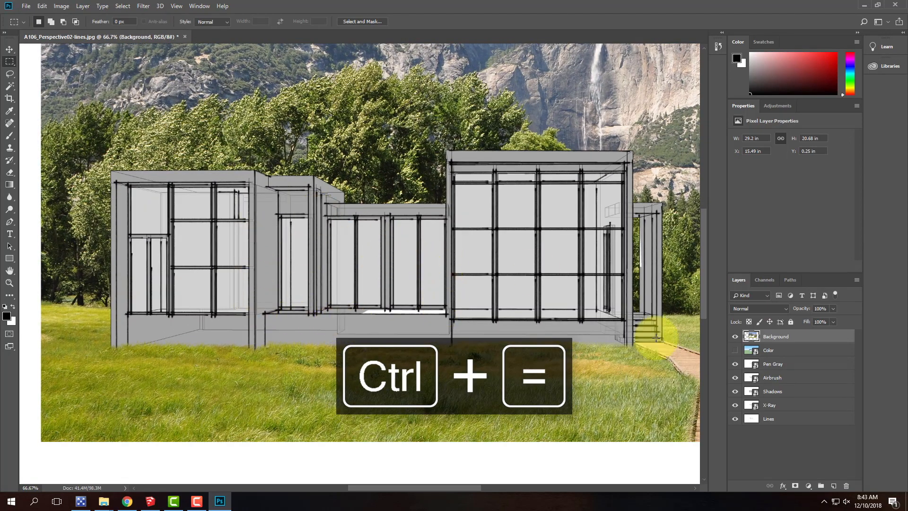
{"action": "left_click", "coordinate": [735, 391]}
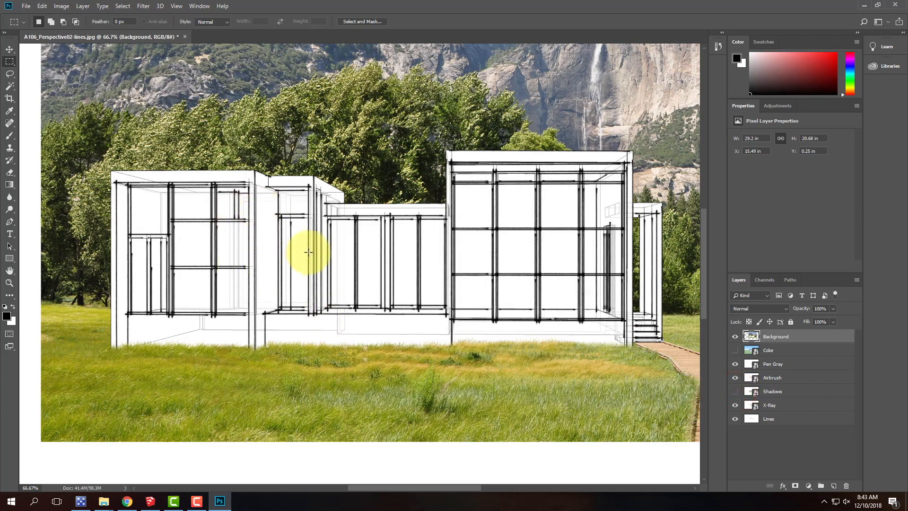
{"action": "scroll", "coordinate": [309, 252], "scroll_direction": "up", "scroll_amount": 1}
{"action": "scroll", "coordinate": [315, 186], "scroll_direction": "down", "scroll_amount": 1}
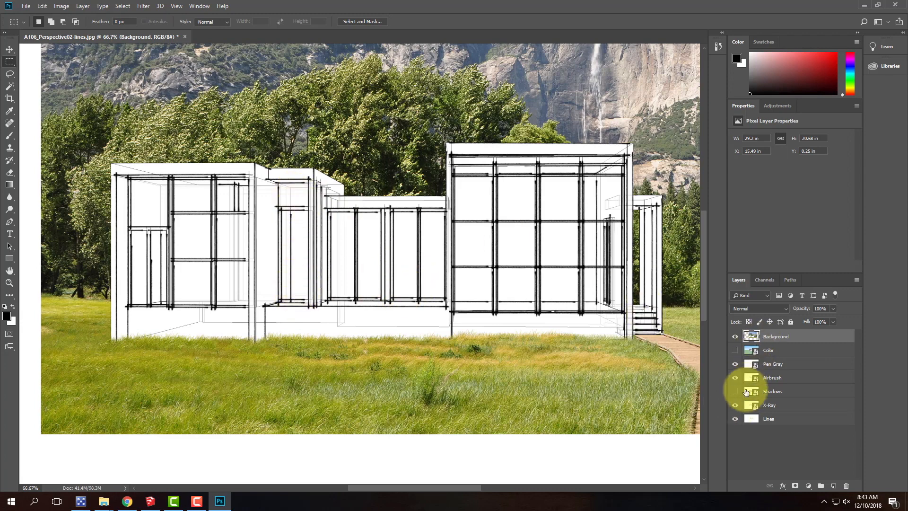
Lower the X-Ray layer's opacity to 32%
{"action": "left_click", "coordinate": [787, 403]}
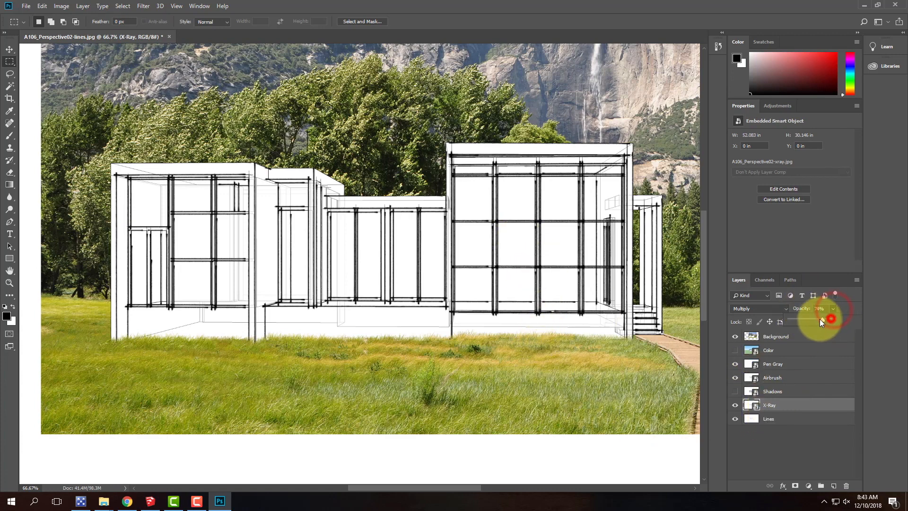
{"action": "left_click_drag", "start_coordinate": [811, 322], "coordinate": [805, 322]}
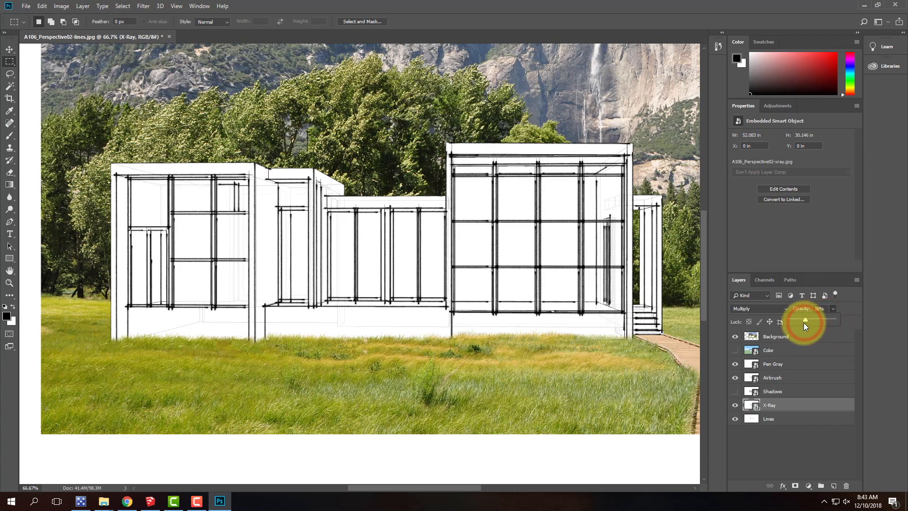
{"action": "left_click_drag", "start_coordinate": [805, 322], "coordinate": [804, 321]}
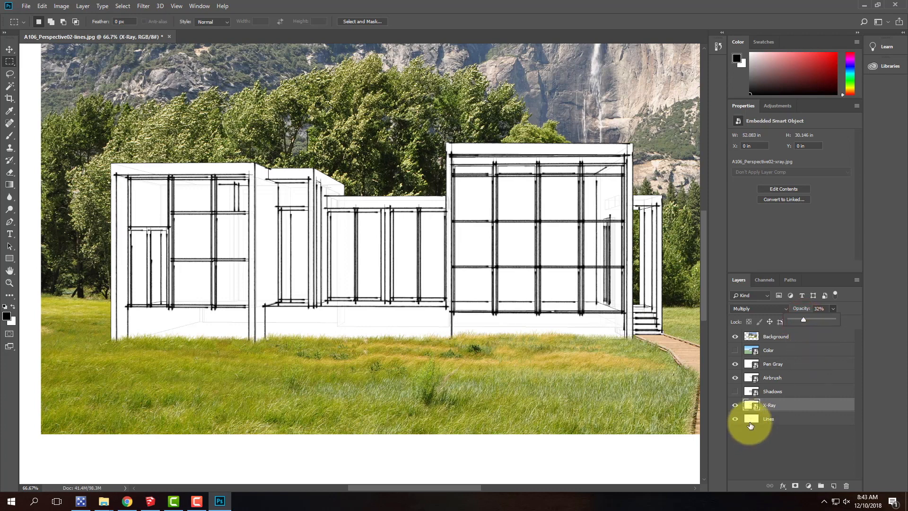
Turn the Shadows layer back on and move it above the Background layer at the top of the stack
{"action": "left_click", "coordinate": [735, 392]}
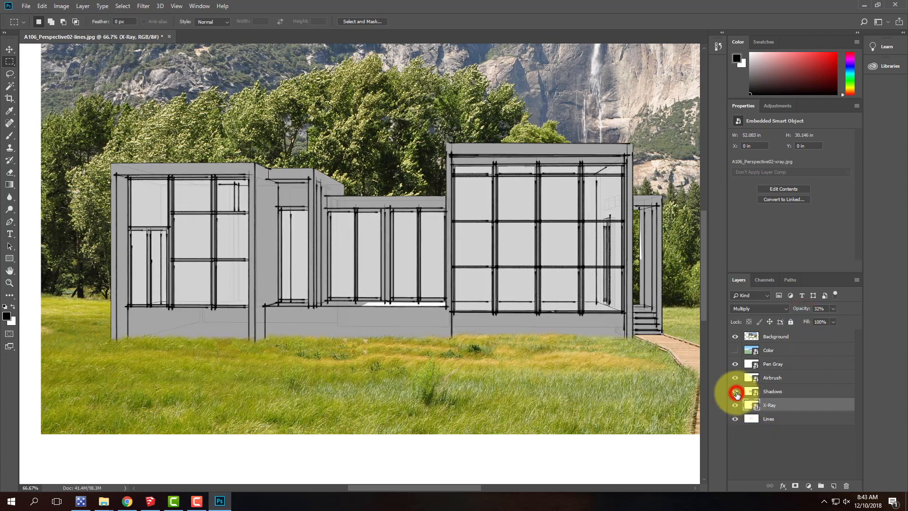
{"action": "left_click", "coordinate": [735, 392]}
{"action": "left_click", "coordinate": [736, 393]}
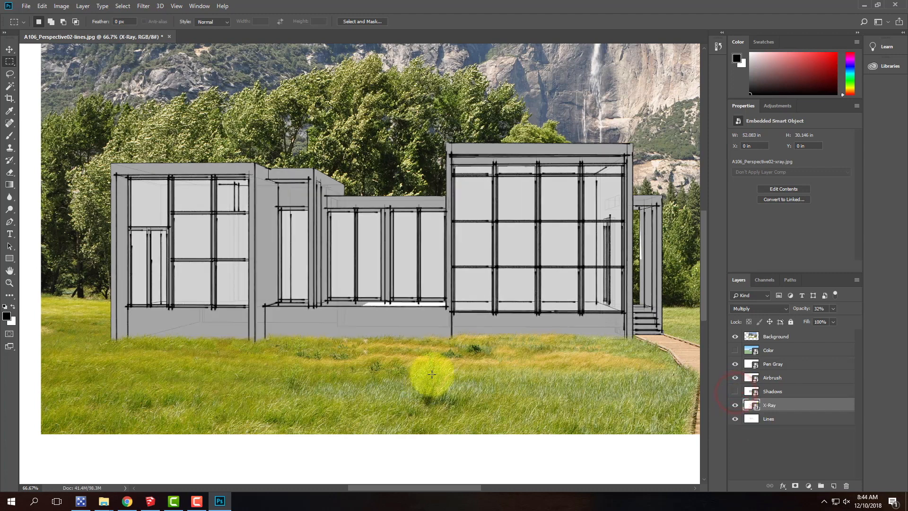
{"action": "left_click", "coordinate": [776, 392]}
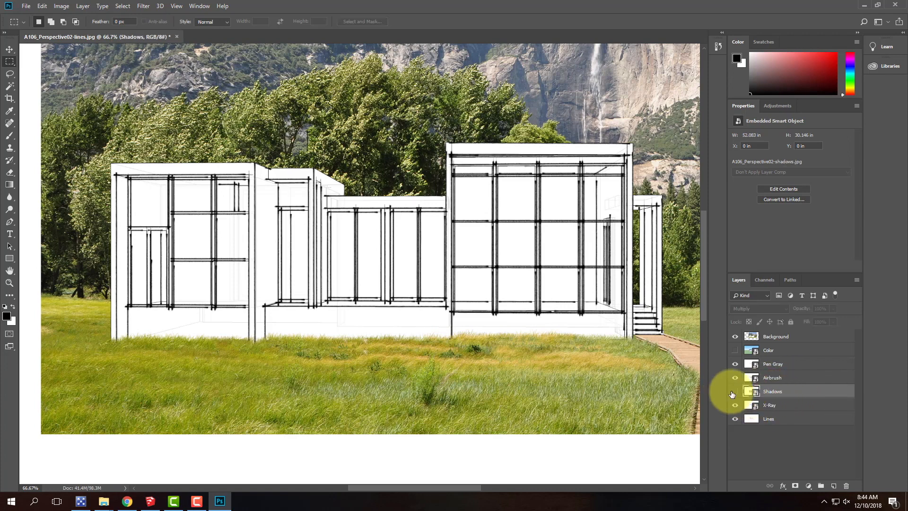
{"action": "left_click", "coordinate": [735, 391]}
{"action": "left_click_drag", "start_coordinate": [777, 393], "coordinate": [770, 338]}
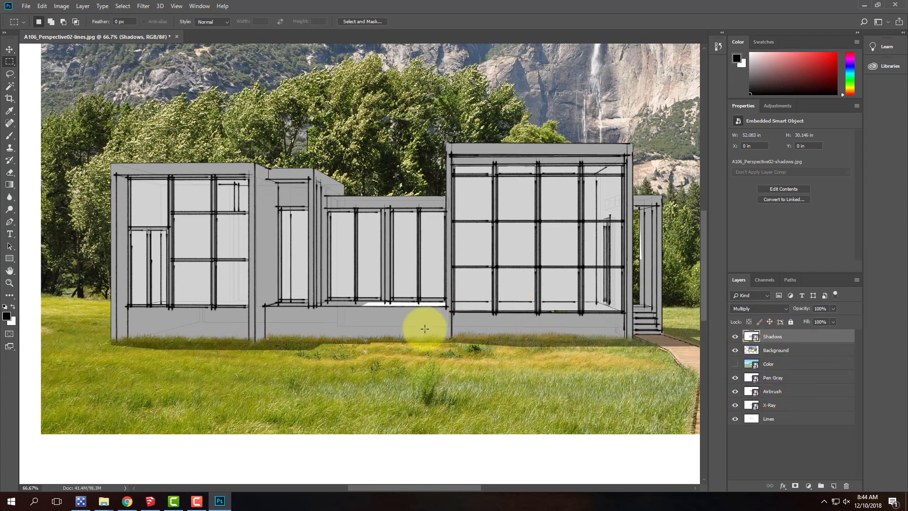
Check the shadows cast on the grass and hide every layer except Shadows
{"action": "left_click_drag", "start_coordinate": [294, 315], "coordinate": [237, 375]}
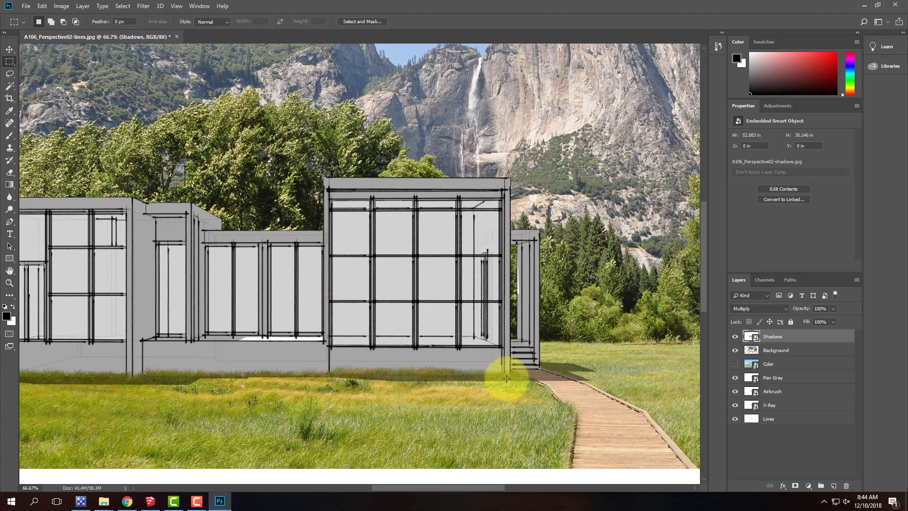
{"action": "left_click_drag", "start_coordinate": [174, 380], "coordinate": [323, 373]}
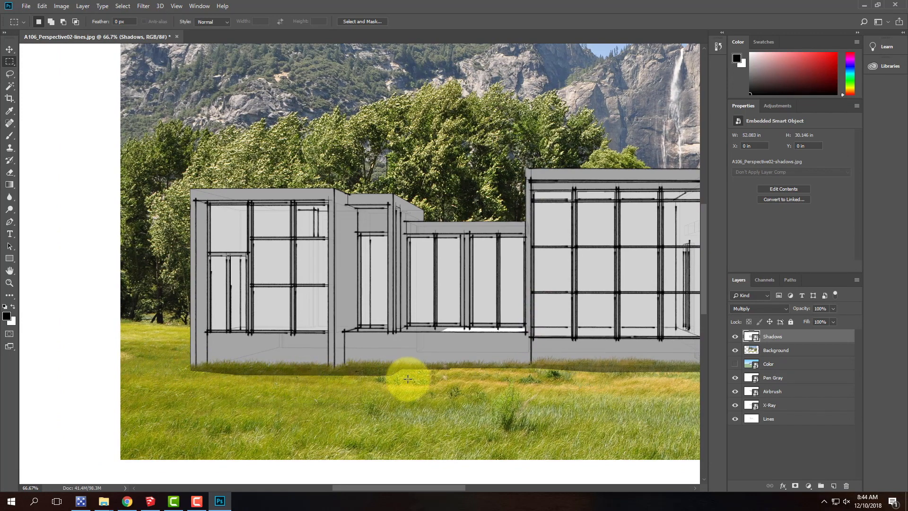
{"action": "left_click_drag", "start_coordinate": [579, 361], "coordinate": [387, 365]}
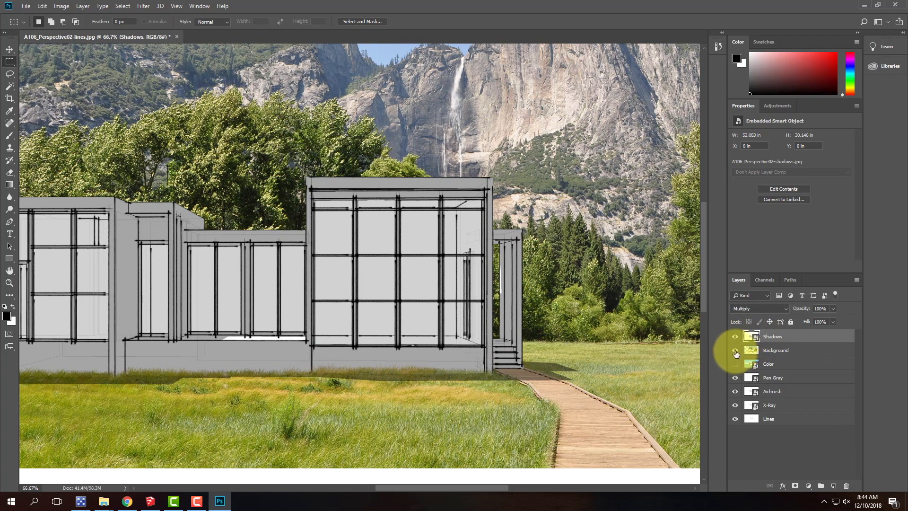
{"action": "left_click_drag", "start_coordinate": [736, 353], "coordinate": [735, 420]}
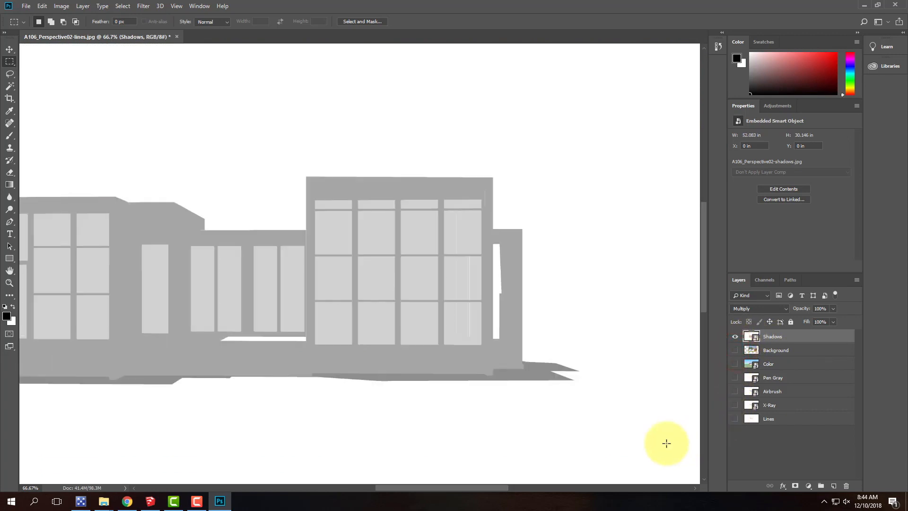
{"action": "left_click_drag", "start_coordinate": [212, 330], "coordinate": [331, 280]}
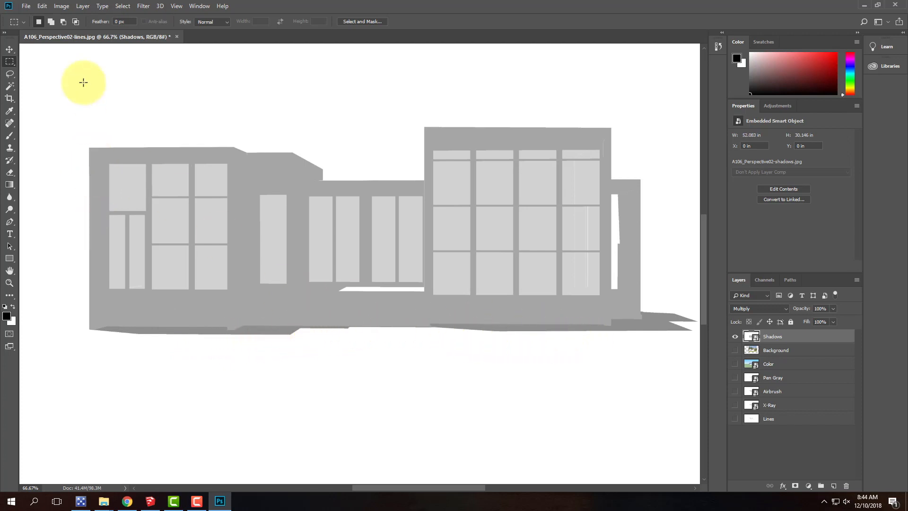
Choose the Clone Stamp and rasterize the Shadows smart object so its pixels can be edited
{"action": "left_click", "coordinate": [10, 149]}
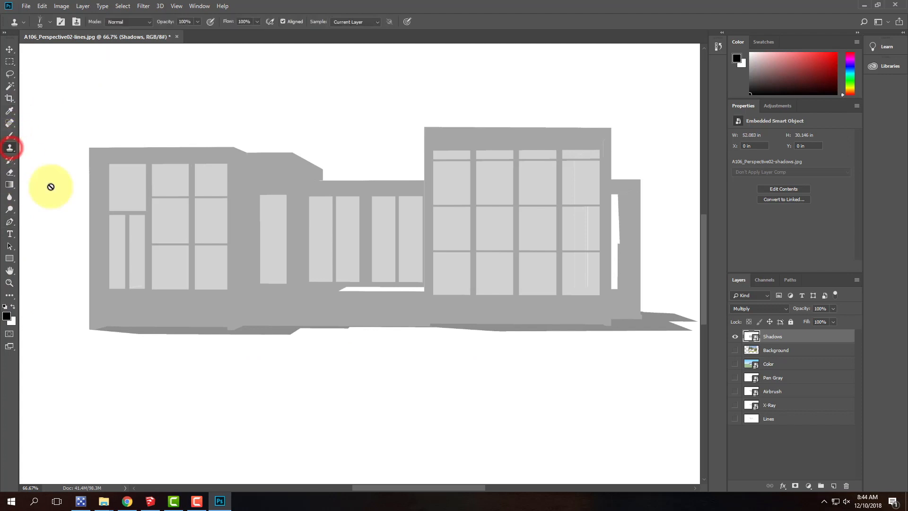
{"action": "right_click", "coordinate": [753, 339]}
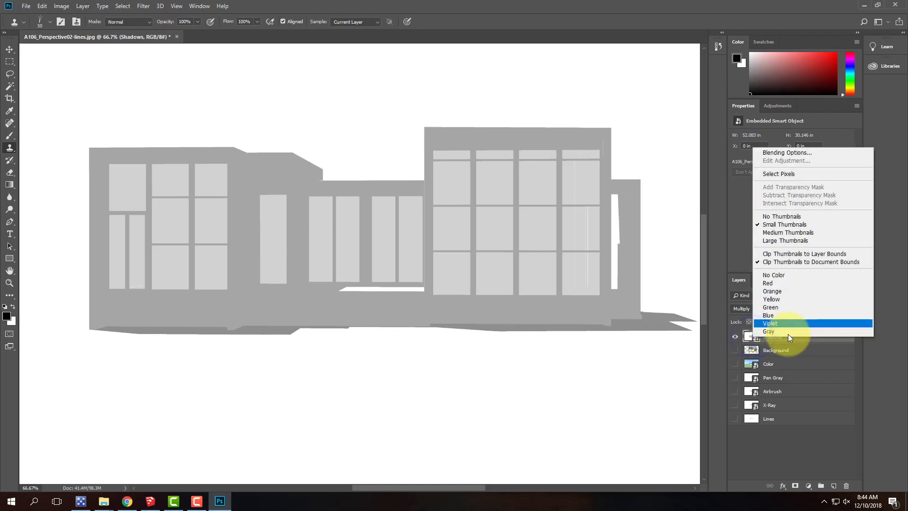
{"action": "left_click", "coordinate": [805, 447]}
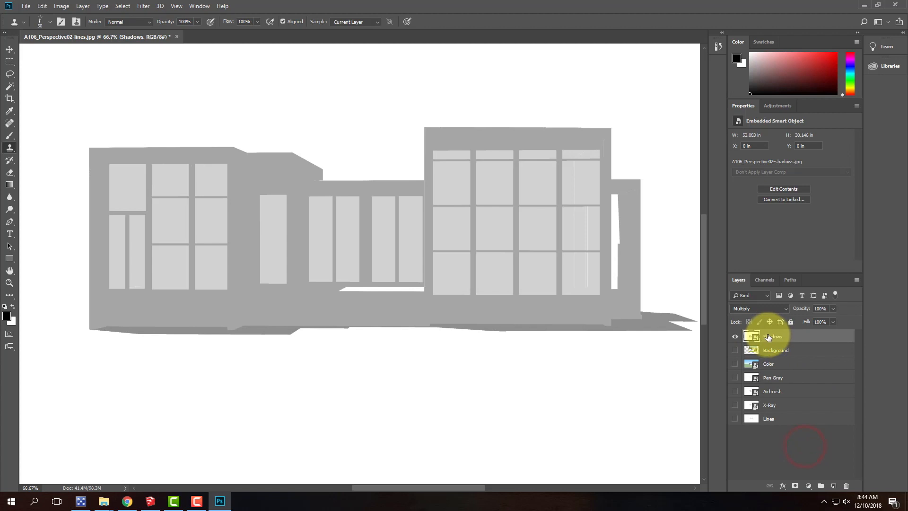
{"action": "left_click", "coordinate": [85, 6]}
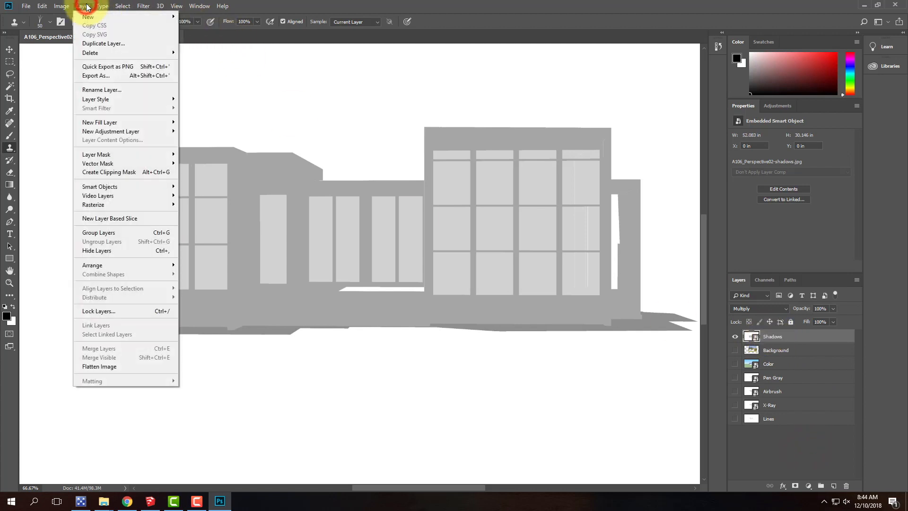
{"action": "mouse_move", "coordinate": [91, 205]}
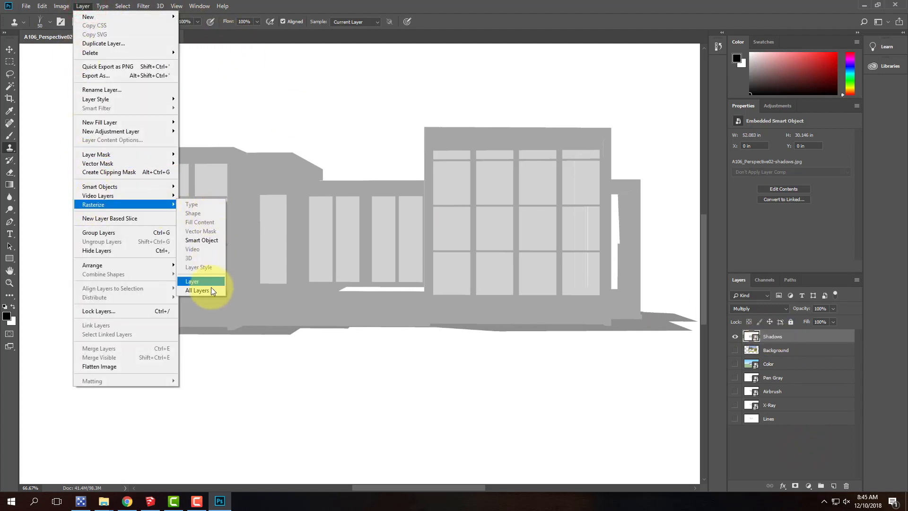
{"action": "left_click", "coordinate": [209, 239]}
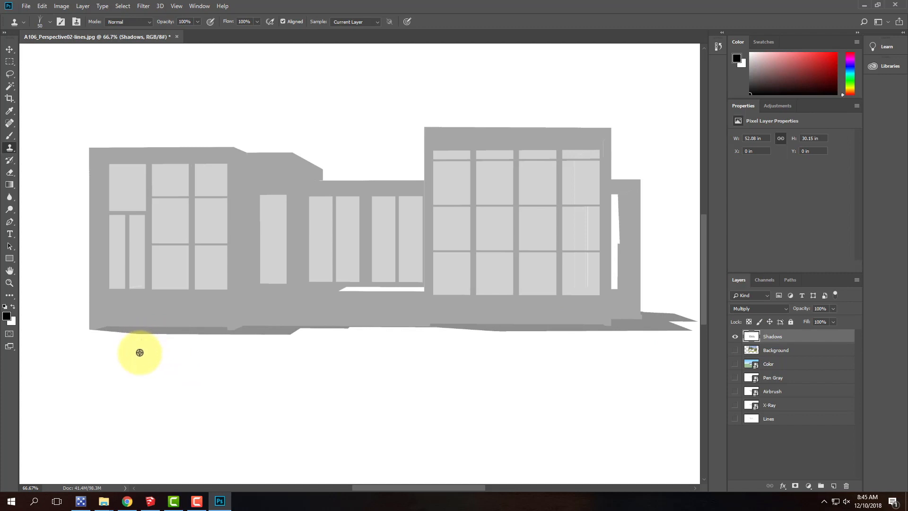
Clone white grass-shaped strokes over the lower edge of the shadow, from the building's left corner to past the middle wing
{"action": "mouse_move", "coordinate": [150, 339]}
{"action": "left_mouse_down"}
{"action": "mouse_move", "coordinate": [108, 331]}
{"action": "mouse_move", "coordinate": [127, 335]}
{"action": "left_mouse_up"}
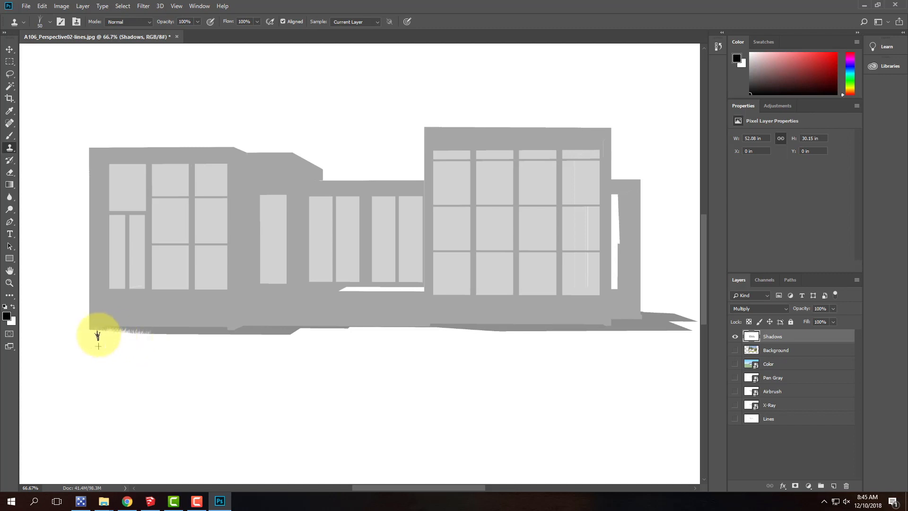
{"action": "mouse_move", "coordinate": [101, 333]}
{"action": "left_mouse_down"}
{"action": "mouse_move", "coordinate": [160, 338]}
{"action": "mouse_move", "coordinate": [142, 336]}
{"action": "left_mouse_up"}
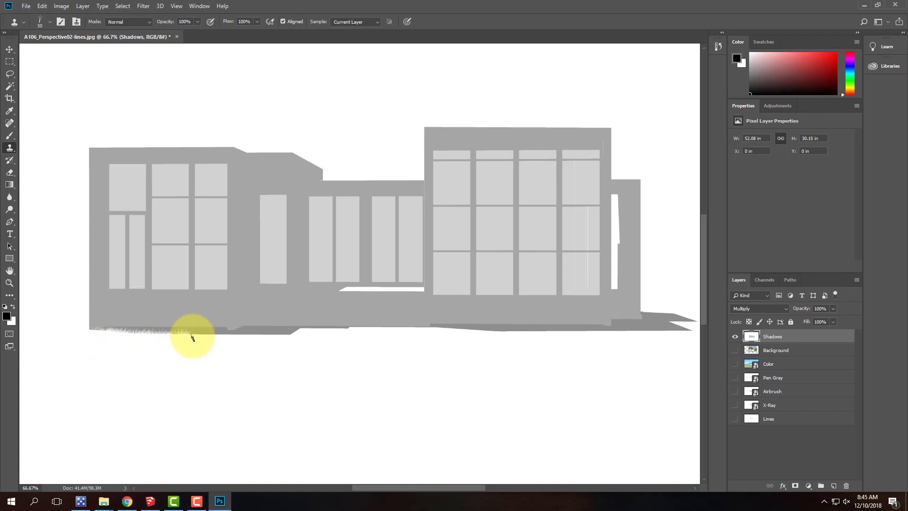
{"action": "key", "text": "ctrl+equal"}
{"action": "key", "text": "ctrl+equal"}
{"action": "left_click_drag", "start_coordinate": [189, 252], "coordinate": [405, 56]}
{"action": "mouse_move", "coordinate": [75, 287]}
{"action": "left_mouse_down"}
{"action": "mouse_move", "coordinate": [382, 283]}
{"action": "mouse_move", "coordinate": [361, 288]}
{"action": "mouse_move", "coordinate": [377, 285]}
{"action": "mouse_move", "coordinate": [348, 287]}
{"action": "mouse_move", "coordinate": [403, 281]}
{"action": "mouse_move", "coordinate": [391, 271]}
{"action": "mouse_move", "coordinate": [409, 262]}
{"action": "mouse_move", "coordinate": [527, 269]}
{"action": "mouse_move", "coordinate": [554, 260]}
{"action": "mouse_move", "coordinate": [580, 268]}
{"action": "mouse_move", "coordinate": [591, 306]}
{"action": "left_mouse_up"}
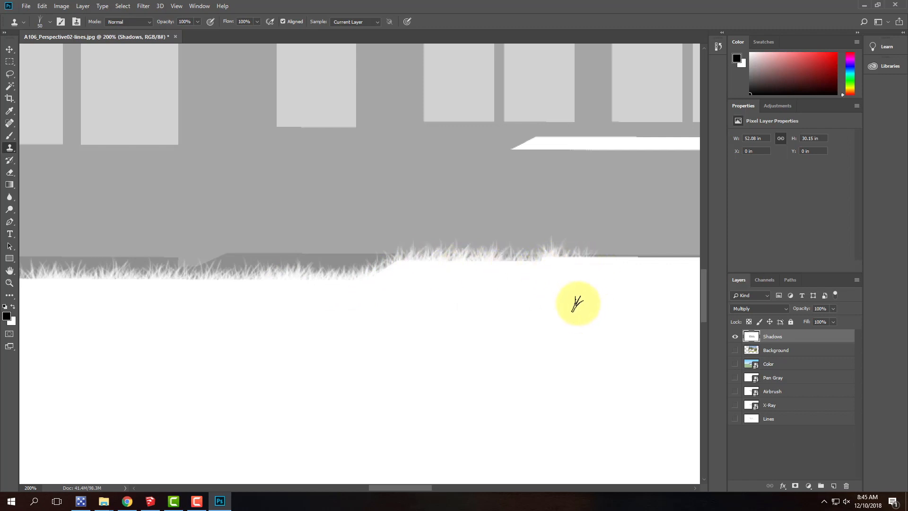
Show the Background layer to check the shadow's grassy edge along the building base, and hide the layer again
{"action": "left_click", "coordinate": [736, 351]}
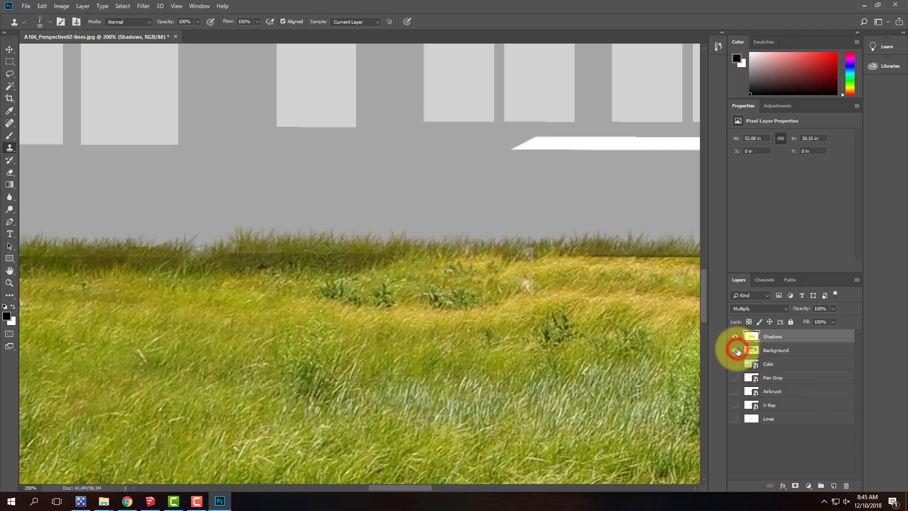
{"action": "mouse_move", "coordinate": [633, 284]}
{"action": "left_mouse_down"}
{"action": "mouse_move", "coordinate": [612, 350]}
{"action": "mouse_move", "coordinate": [815, 314]}
{"action": "mouse_move", "coordinate": [688, 315]}
{"action": "mouse_move", "coordinate": [320, 344]}
{"action": "mouse_move", "coordinate": [288, 324]}
{"action": "mouse_move", "coordinate": [669, 320]}
{"action": "left_mouse_up"}
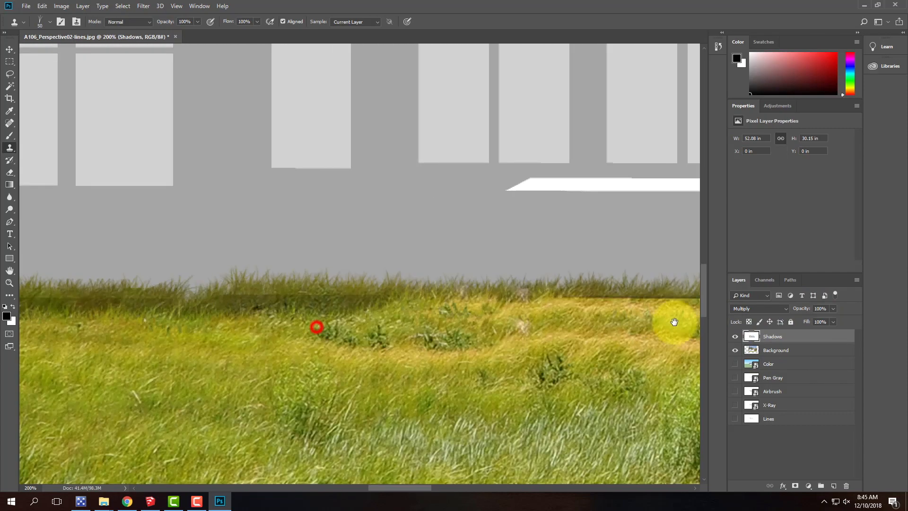
{"action": "mouse_move", "coordinate": [424, 328]}
{"action": "left_mouse_down"}
{"action": "mouse_move", "coordinate": [562, 329]}
{"action": "mouse_move", "coordinate": [304, 314]}
{"action": "left_mouse_up"}
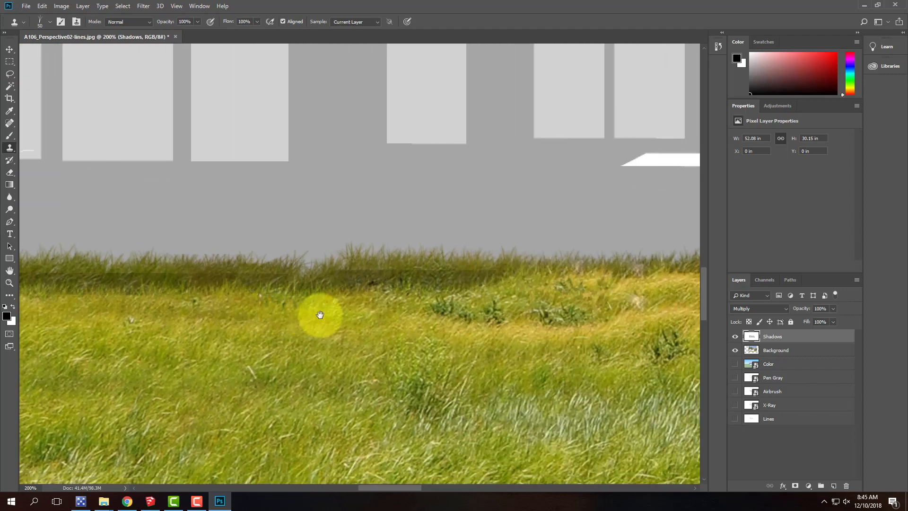
{"action": "left_click_drag", "start_coordinate": [468, 318], "coordinate": [419, 318]}
{"action": "left_click_drag", "start_coordinate": [628, 325], "coordinate": [172, 330]}
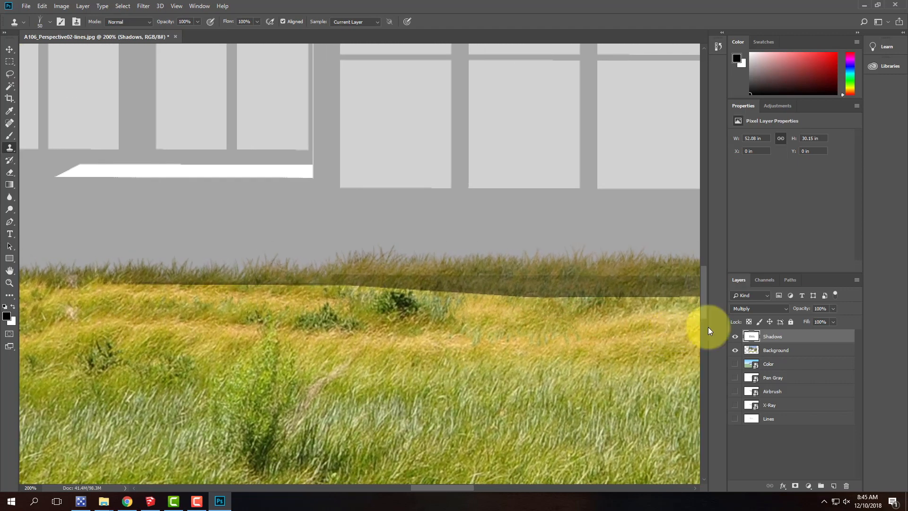
{"action": "left_click", "coordinate": [734, 351]}
Continue the white grass-shaped clone strokes along the shadow's lower edge beneath the large glazed wing
{"action": "mouse_move", "coordinate": [156, 297]}
{"action": "left_mouse_down"}
{"action": "mouse_move", "coordinate": [191, 298]}
{"action": "mouse_move", "coordinate": [112, 292]}
{"action": "mouse_move", "coordinate": [464, 292]}
{"action": "mouse_move", "coordinate": [454, 295]}
{"action": "mouse_move", "coordinate": [513, 296]}
{"action": "mouse_move", "coordinate": [428, 300]}
{"action": "mouse_move", "coordinate": [590, 302]}
{"action": "left_mouse_up"}
{"action": "key", "text": "space"}
{"action": "left_click_drag", "start_coordinate": [607, 334], "coordinate": [308, 334]}
{"action": "mouse_move", "coordinate": [294, 303]}
{"action": "left_mouse_down"}
{"action": "mouse_move", "coordinate": [252, 299]}
{"action": "mouse_move", "coordinate": [331, 305]}
{"action": "mouse_move", "coordinate": [221, 305]}
{"action": "mouse_move", "coordinate": [605, 302]}
{"action": "mouse_move", "coordinate": [350, 306]}
{"action": "mouse_move", "coordinate": [546, 304]}
{"action": "mouse_move", "coordinate": [587, 296]}
{"action": "left_mouse_up"}
{"action": "key", "text": "ctrl+z"}
{"action": "mouse_move", "coordinate": [315, 301]}
{"action": "left_mouse_down"}
{"action": "mouse_move", "coordinate": [284, 302]}
{"action": "mouse_move", "coordinate": [322, 304]}
{"action": "mouse_move", "coordinate": [277, 306]}
{"action": "mouse_move", "coordinate": [543, 298]}
{"action": "mouse_move", "coordinate": [240, 301]}
{"action": "left_mouse_up"}
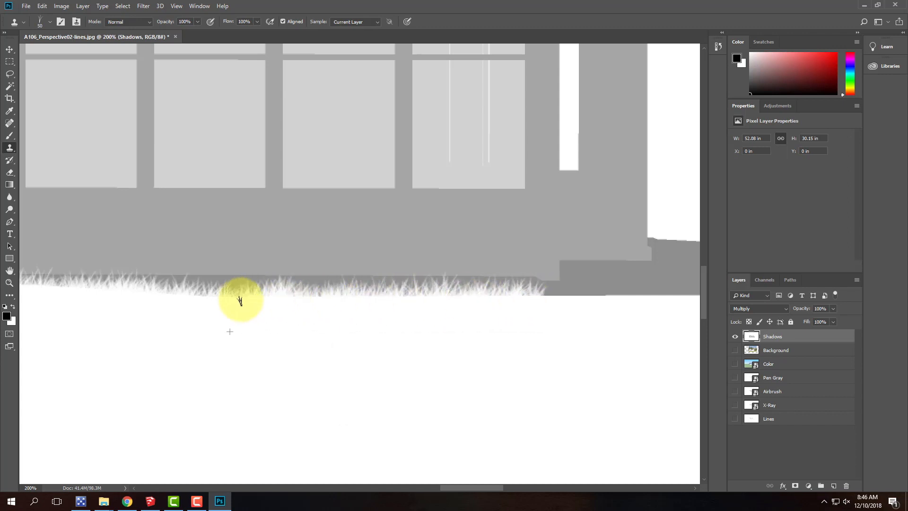
Show the Background layer and clone away the hard shadow edge on the grass up to the near side of the boardwalk
{"action": "left_click", "coordinate": [732, 354]}
{"action": "left_click_drag", "start_coordinate": [636, 308], "coordinate": [414, 318]}
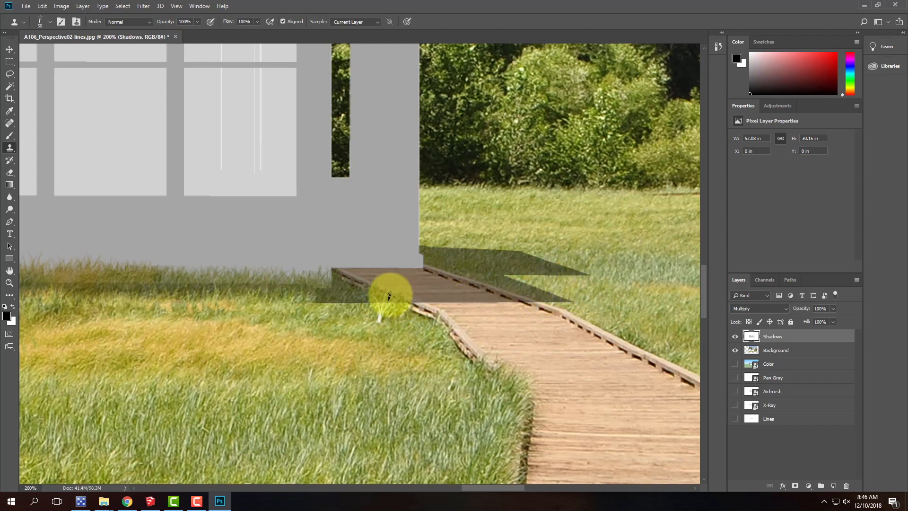
{"action": "mouse_move", "coordinate": [404, 307]}
{"action": "left_mouse_down"}
{"action": "mouse_move", "coordinate": [375, 310]}
{"action": "mouse_move", "coordinate": [406, 311]}
{"action": "mouse_move", "coordinate": [296, 311]}
{"action": "mouse_move", "coordinate": [379, 315]}
{"action": "mouse_move", "coordinate": [370, 331]}
{"action": "mouse_move", "coordinate": [375, 343]}
{"action": "mouse_move", "coordinate": [417, 317]}
{"action": "left_mouse_up"}
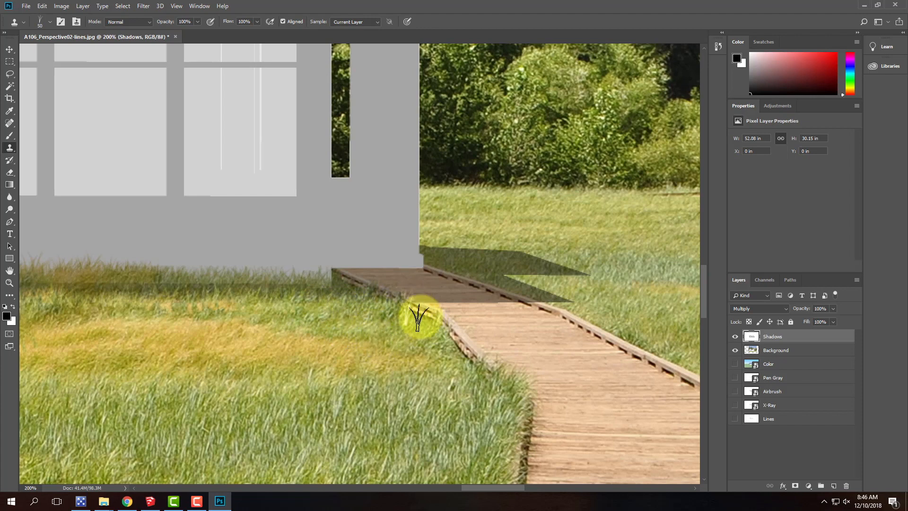
Break up the pointed shadow tips on the grass beyond the boardwalk with 35 px Clone Stamp strokes sampled from unshaded areas
{"action": "left_click", "coordinate": [542, 305]}
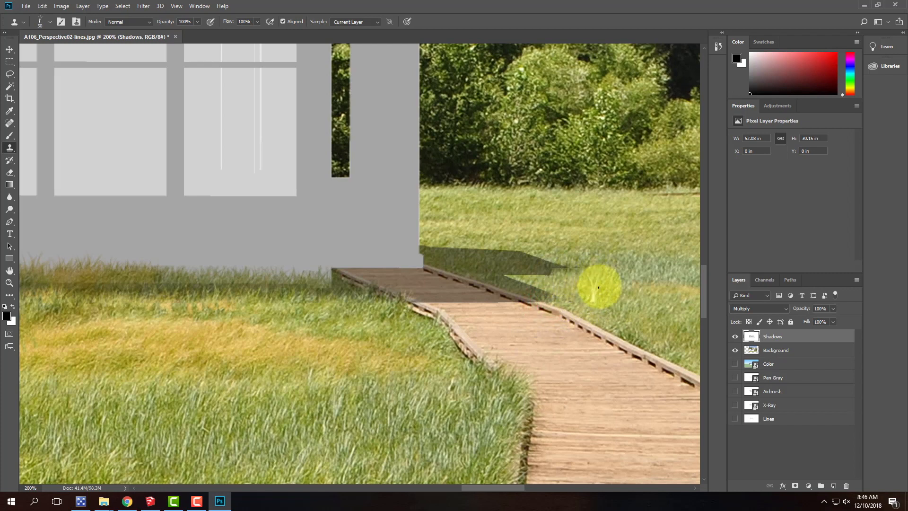
{"action": "key", "text": "ctrl+z"}
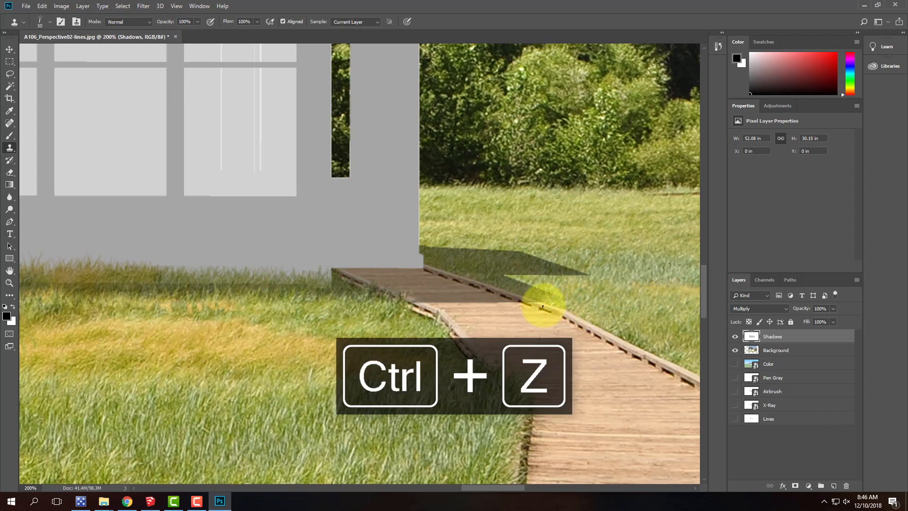
{"action": "left_click", "coordinate": [648, 294], "text": "alt"}
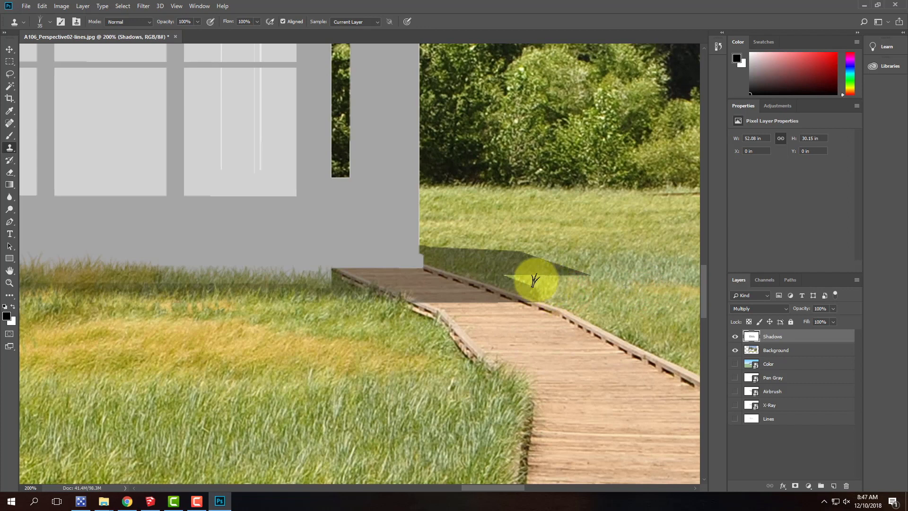
{"action": "mouse_move", "coordinate": [517, 273]}
{"action": "left_mouse_down"}
{"action": "mouse_move", "coordinate": [509, 270]}
{"action": "mouse_move", "coordinate": [618, 274]}
{"action": "mouse_move", "coordinate": [588, 279]}
{"action": "left_mouse_up"}
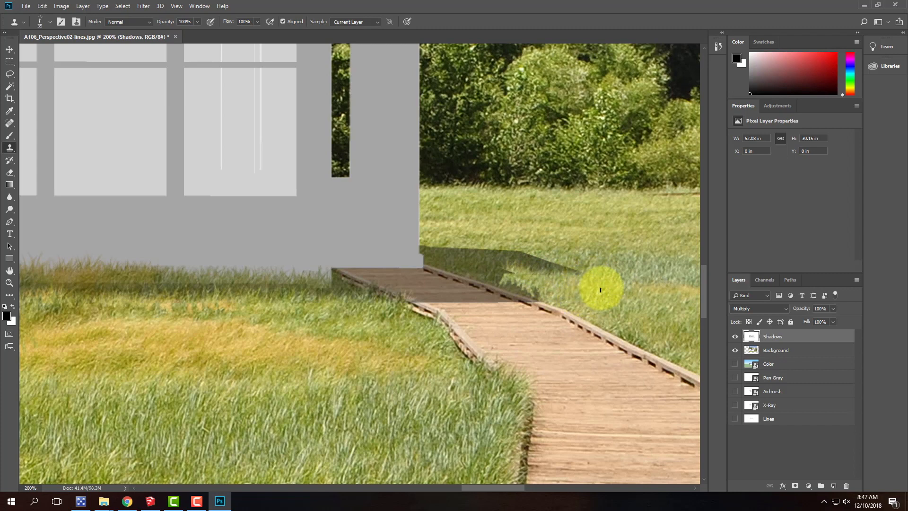
{"action": "left_click", "coordinate": [606, 291], "text": "alt"}
{"action": "mouse_move", "coordinate": [521, 280]}
{"action": "left_mouse_down"}
{"action": "mouse_move", "coordinate": [513, 275]}
{"action": "mouse_move", "coordinate": [558, 296]}
{"action": "left_mouse_up"}
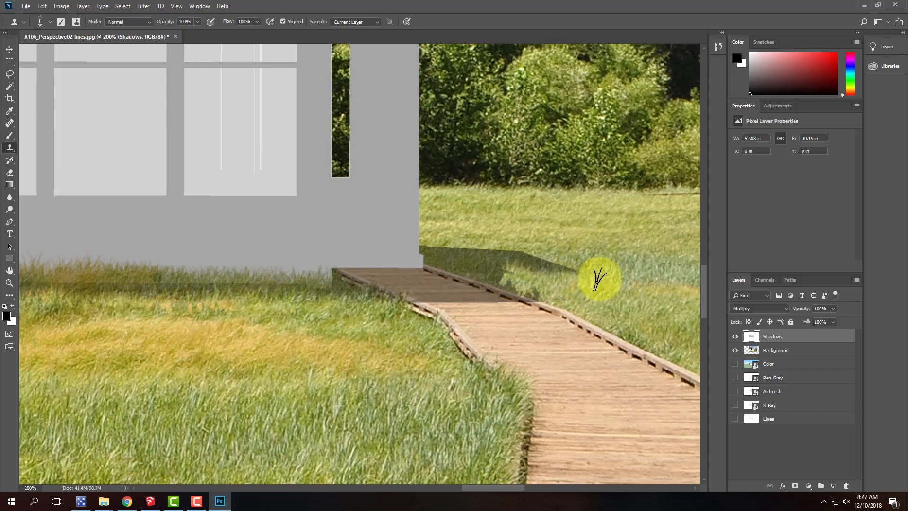
{"action": "left_click", "coordinate": [637, 278], "text": "alt"}
{"action": "left_click", "coordinate": [589, 271]}
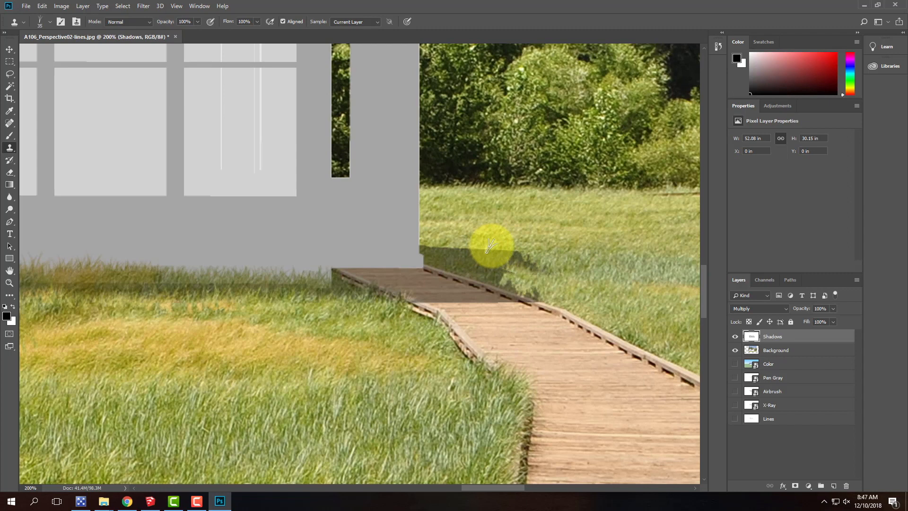
Hide the Background layer and make a rectangular marquee selection in the empty white area below the shadow
{"action": "left_click", "coordinate": [735, 350]}
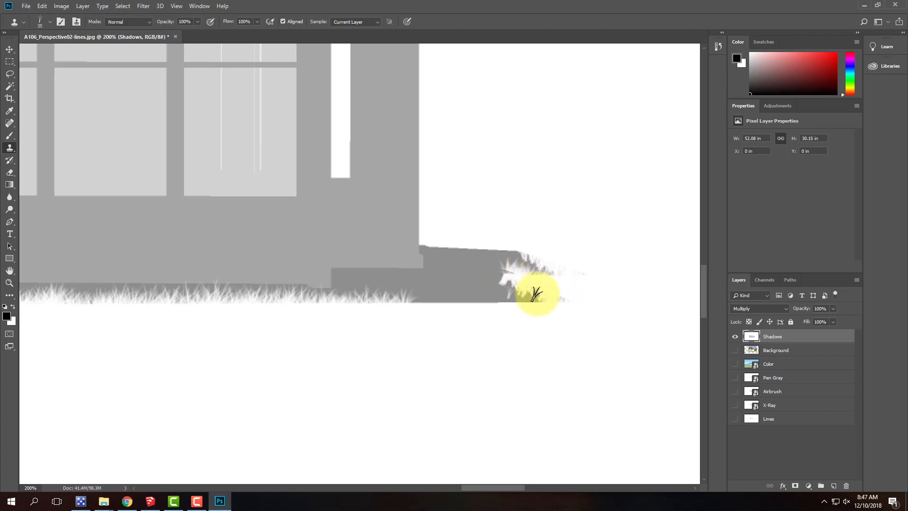
{"action": "left_click_drag", "start_coordinate": [506, 282], "coordinate": [474, 256]}
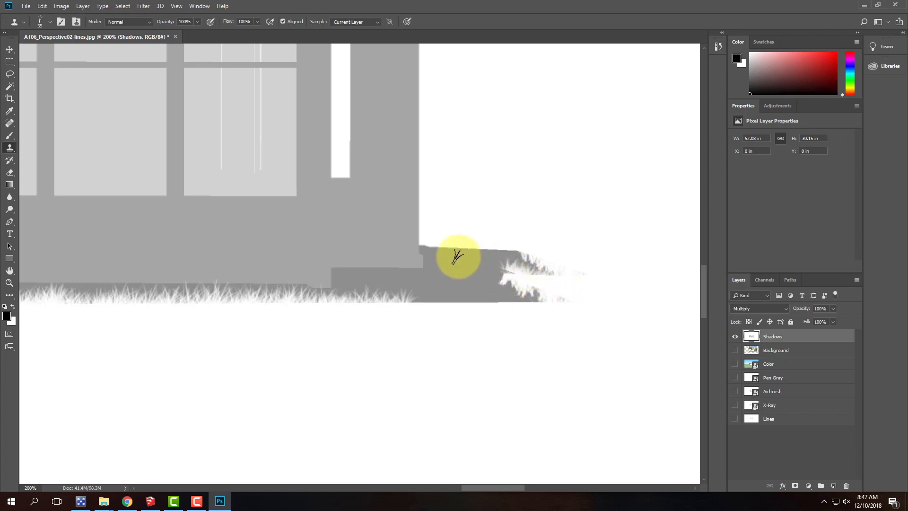
{"action": "left_click", "coordinate": [9, 62]}
{"action": "scroll", "coordinate": [469, 265], "scroll_direction": "down", "scroll_amount": 3}
{"action": "left_click_drag", "start_coordinate": [289, 290], "coordinate": [626, 443]}
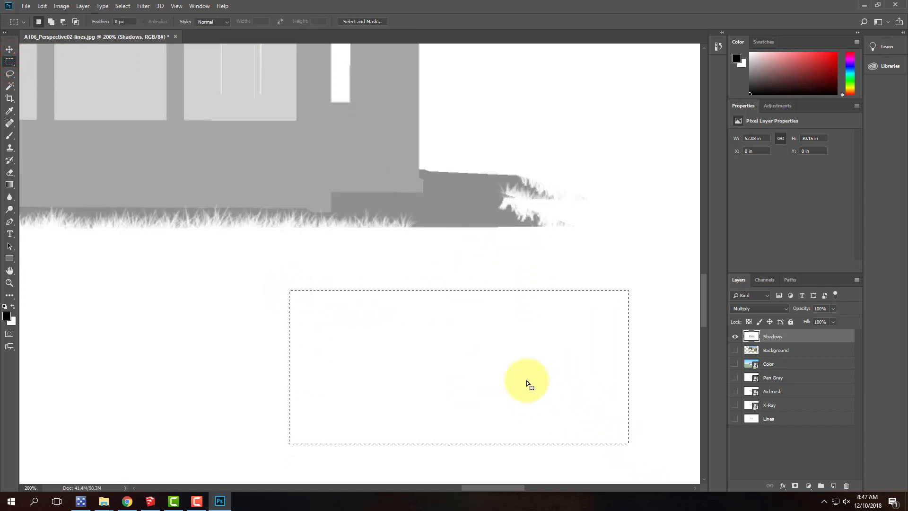
Sample the ground shadow's gray, fill the selected rectangle with it using a 250 px brush, and deselect
{"action": "left_click", "coordinate": [9, 111]}
{"action": "left_click", "coordinate": [457, 192]}
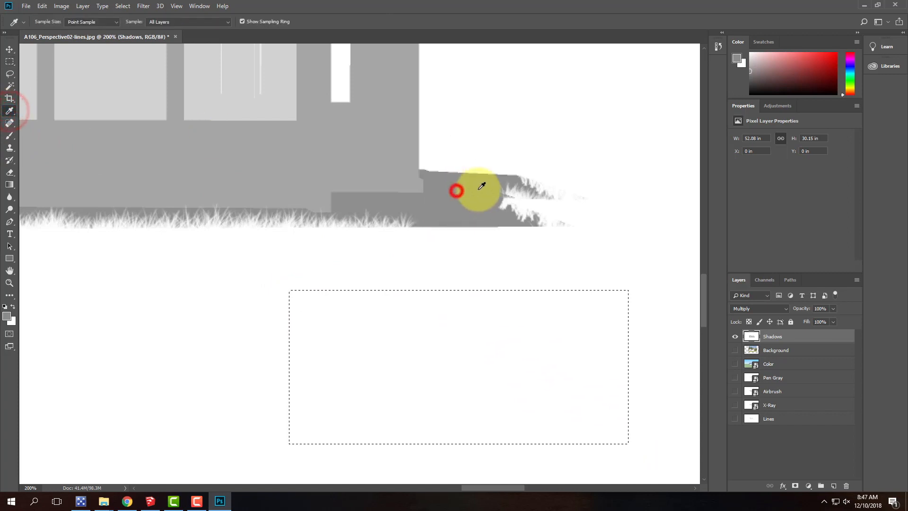
{"action": "left_click", "coordinate": [9, 136]}
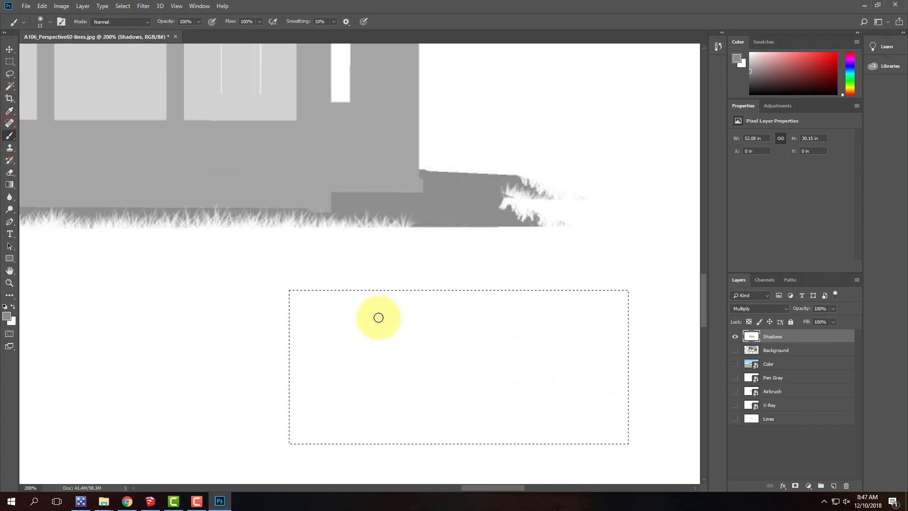
{"action": "key", "text": "bracketright"}
{"action": "key", "text": "bracketright"}
{"action": "key", "text": "bracketright"}
{"action": "key", "text": "bracketright"}
{"action": "key", "text": "bracketright"}
{"action": "key", "text": "bracketright"}
{"action": "key", "text": "bracketright"}
{"action": "key", "text": "bracketright"}
{"action": "key", "text": "bracketright"}
{"action": "key", "text": "bracketright"}
{"action": "key", "text": "bracketright"}
{"action": "key", "text": "bracketright"}
{"action": "key", "text": "bracketright"}
{"action": "key", "text": "bracketright"}
{"action": "left_click_drag", "start_coordinate": [393, 326], "coordinate": [178, 378]}
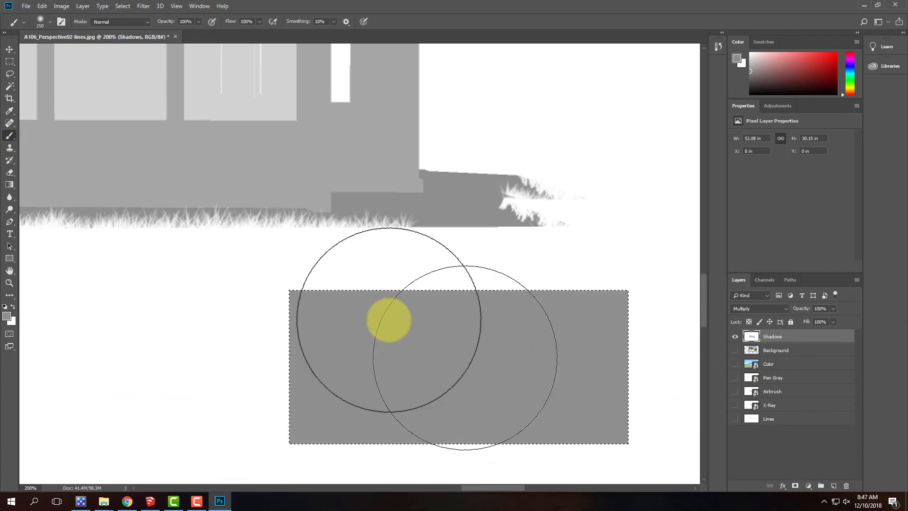
{"action": "left_click", "coordinate": [10, 62]}
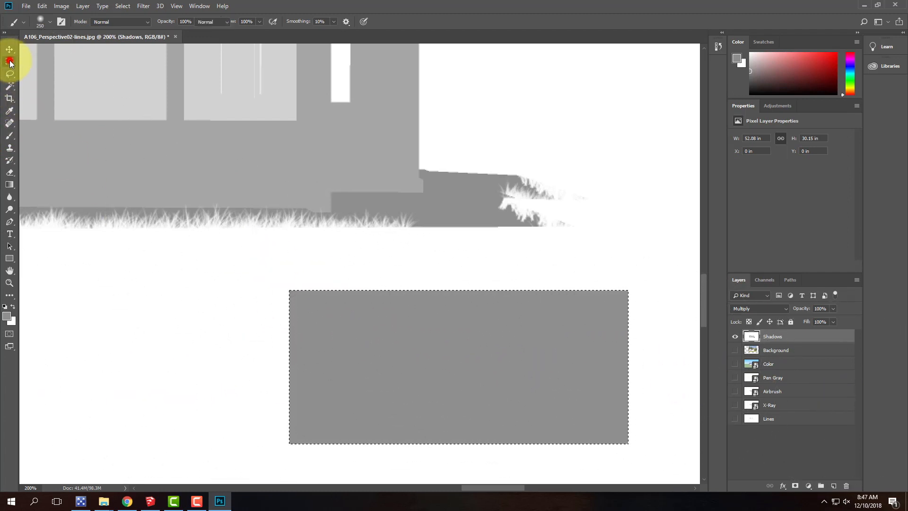
{"action": "left_click", "coordinate": [191, 331]}
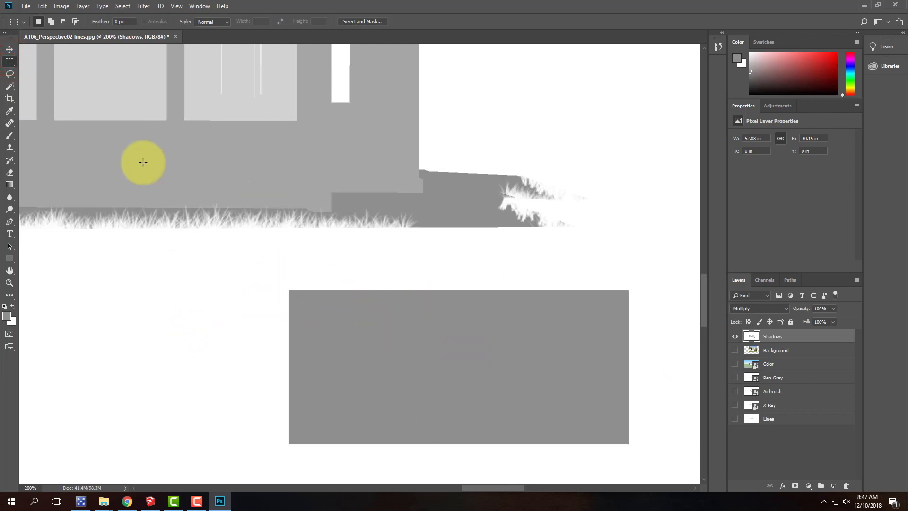
Clone gray from the rectangle as grass-shaped strokes along the upper edge and tips of the shadow beyond the building
{"action": "left_click", "coordinate": [10, 149]}
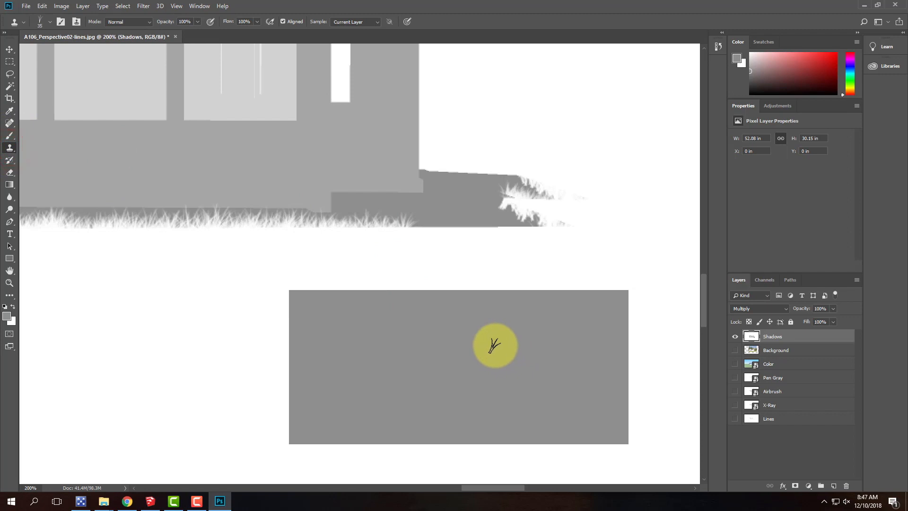
{"action": "left_click", "coordinate": [467, 367], "text": "alt"}
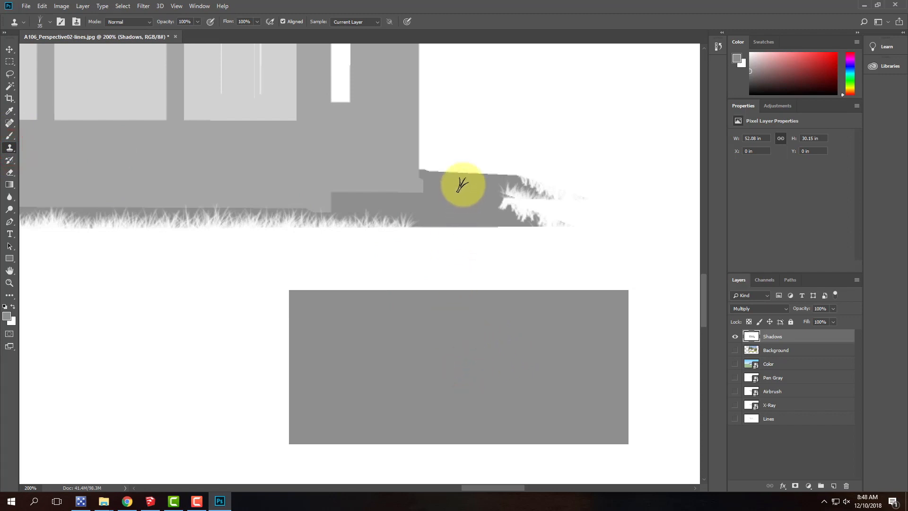
{"action": "mouse_move", "coordinate": [455, 176]}
{"action": "left_mouse_down"}
{"action": "mouse_move", "coordinate": [518, 175]}
{"action": "mouse_move", "coordinate": [421, 170]}
{"action": "mouse_move", "coordinate": [502, 174]}
{"action": "mouse_move", "coordinate": [549, 192]}
{"action": "mouse_move", "coordinate": [528, 181]}
{"action": "mouse_move", "coordinate": [556, 192]}
{"action": "mouse_move", "coordinate": [516, 181]}
{"action": "mouse_move", "coordinate": [503, 211]}
{"action": "mouse_move", "coordinate": [496, 198]}
{"action": "mouse_move", "coordinate": [531, 211]}
{"action": "mouse_move", "coordinate": [489, 207]}
{"action": "mouse_move", "coordinate": [558, 226]}
{"action": "mouse_move", "coordinate": [487, 188]}
{"action": "mouse_move", "coordinate": [628, 246]}
{"action": "mouse_move", "coordinate": [564, 231]}
{"action": "left_mouse_up"}
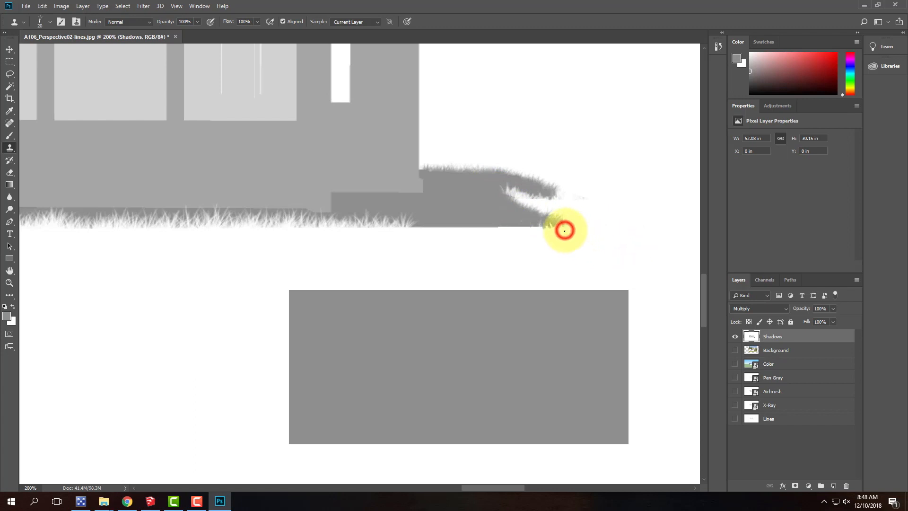
Refine the shadow tips and the notch between them with small clone strokes of white and gray grass
{"action": "left_click", "coordinate": [645, 258], "text": "alt"}
{"action": "mouse_move", "coordinate": [549, 230]}
{"action": "left_mouse_down"}
{"action": "mouse_move", "coordinate": [555, 226]}
{"action": "mouse_move", "coordinate": [520, 234]}
{"action": "mouse_move", "coordinate": [576, 237]}
{"action": "left_mouse_up"}
{"action": "mouse_move", "coordinate": [565, 199]}
{"action": "left_mouse_down"}
{"action": "mouse_move", "coordinate": [535, 200]}
{"action": "mouse_move", "coordinate": [562, 201]}
{"action": "left_mouse_up"}
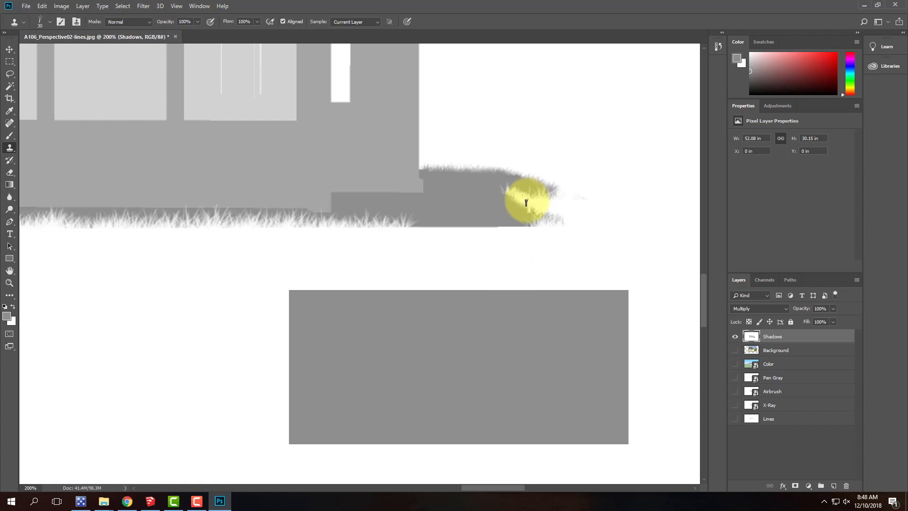
{"action": "left_click_drag", "start_coordinate": [511, 206], "coordinate": [516, 206]}
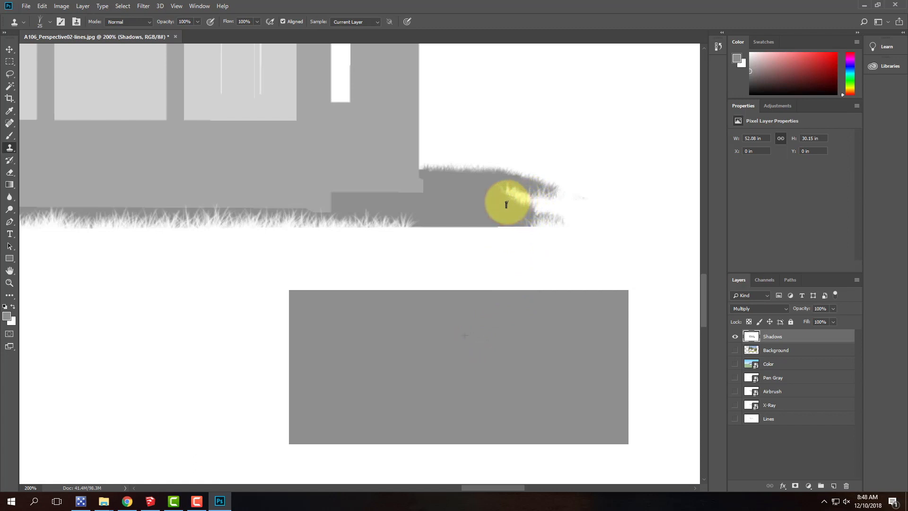
{"action": "mouse_move", "coordinate": [533, 211]}
{"action": "left_mouse_down"}
{"action": "mouse_move", "coordinate": [503, 199]}
{"action": "mouse_move", "coordinate": [494, 183]}
{"action": "mouse_move", "coordinate": [547, 188]}
{"action": "left_mouse_up"}
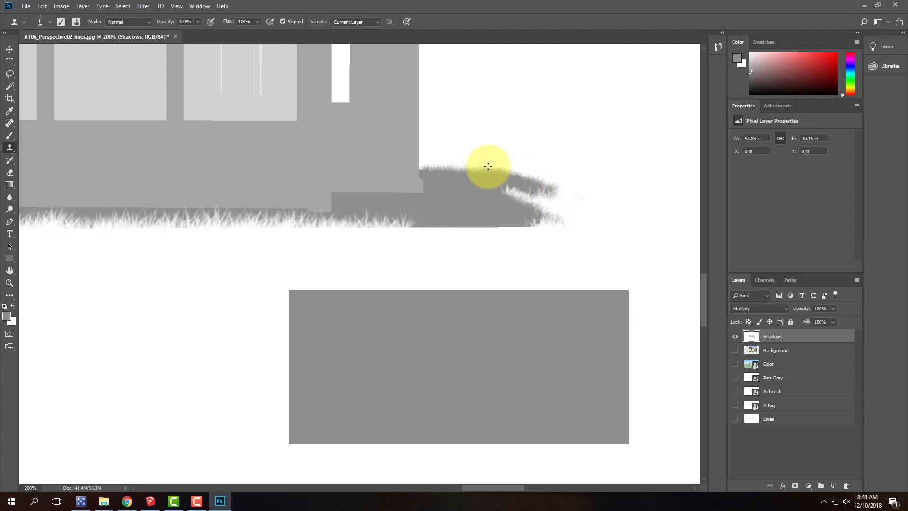
Show the Background layer and toggle the Shadows and Background layers to examine how the shadow blends into the meadow
{"action": "left_click", "coordinate": [734, 350]}
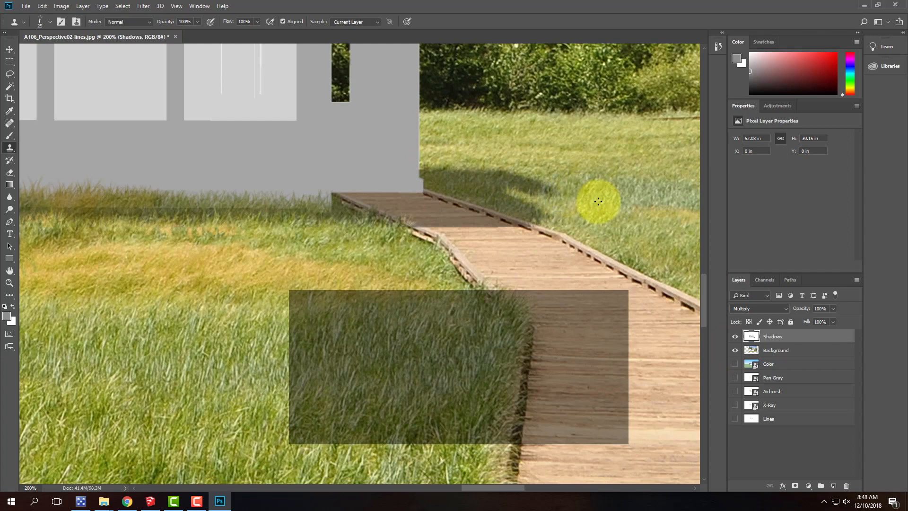
{"action": "left_click", "coordinate": [734, 336]}
{"action": "left_click", "coordinate": [734, 336]}
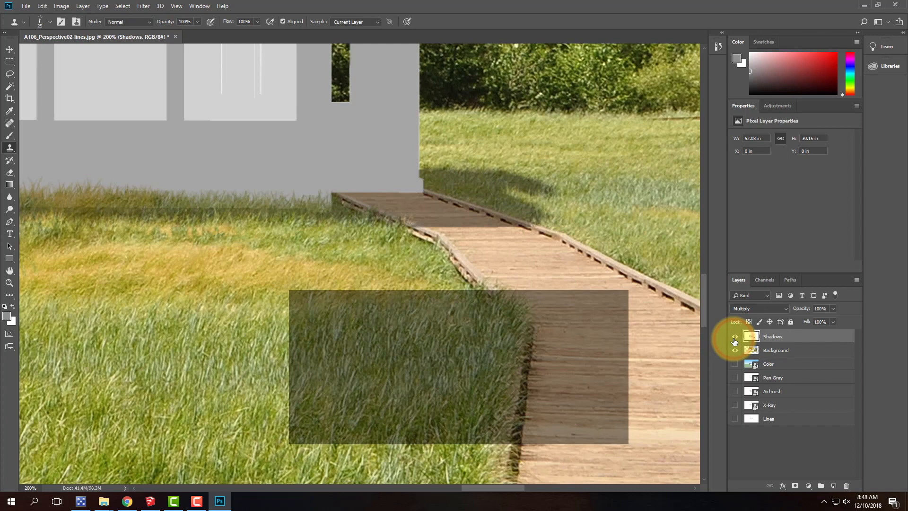
{"action": "left_click", "coordinate": [735, 350]}
{"action": "left_click", "coordinate": [735, 350]}
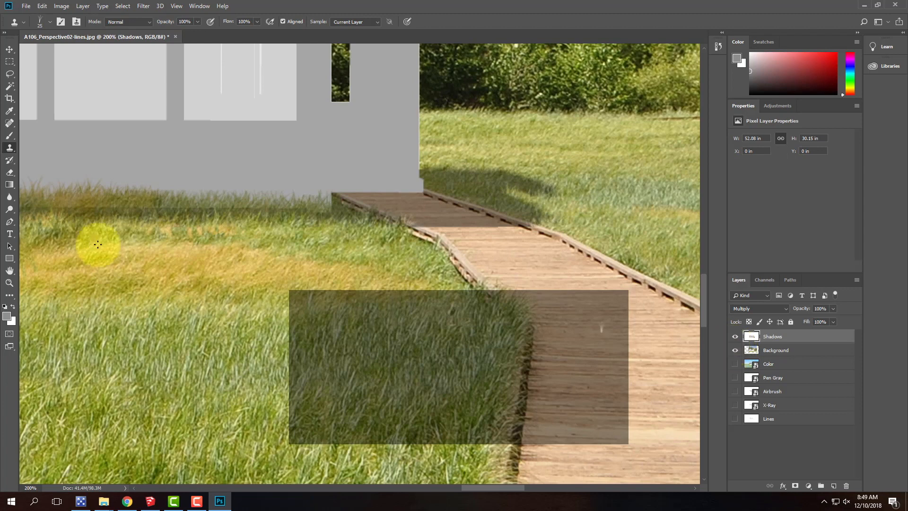
Delete the gray sampling rectangle over the foreground grass and boardwalk from the Shadows layer, and clear the selection
{"action": "left_click", "coordinate": [9, 65]}
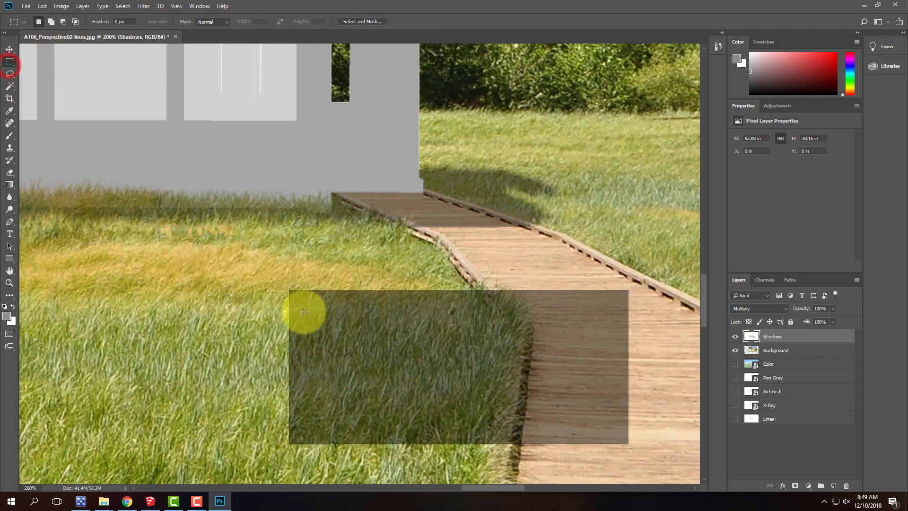
{"action": "left_click_drag", "start_coordinate": [274, 282], "coordinate": [638, 457]}
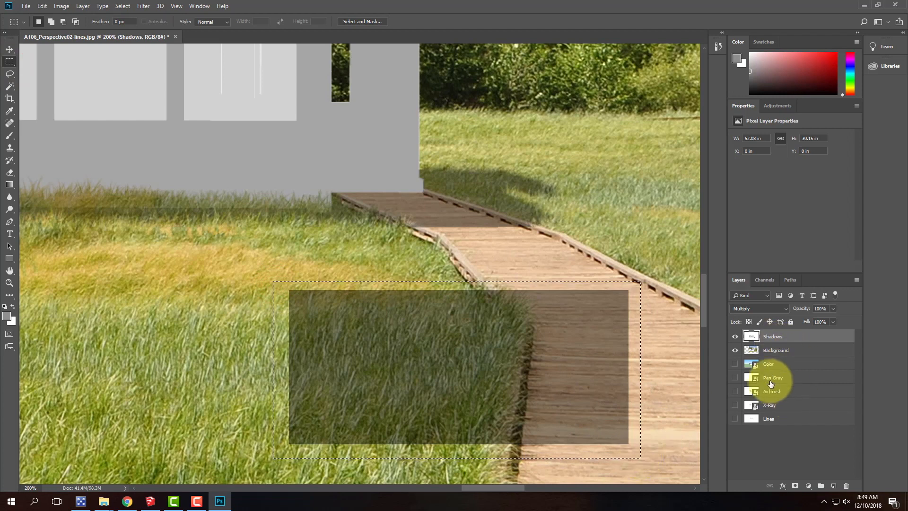
{"action": "key", "text": "Delete"}
{"action": "left_click", "coordinate": [595, 342]}
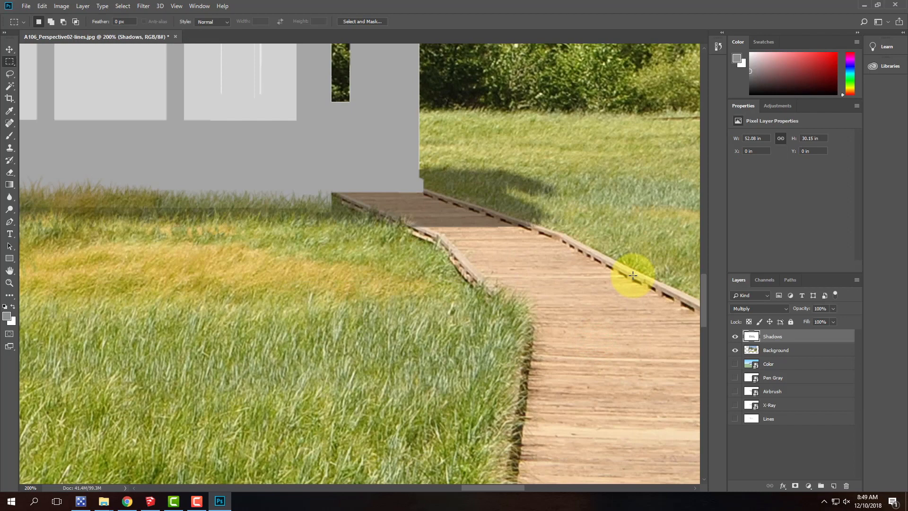
Show the Pen Gray, Airbrush, X-Ray and Lines layers over the whole composite
{"action": "key", "text": "ctrl+minus"}
{"action": "key", "text": "ctrl+minus"}
{"action": "key", "text": "ctrl+minus"}
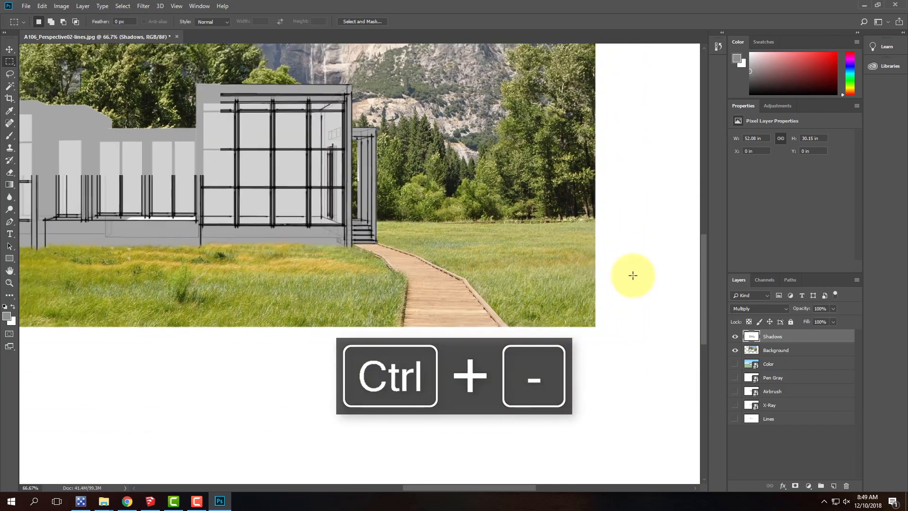
{"action": "key", "text": "ctrl+minus"}
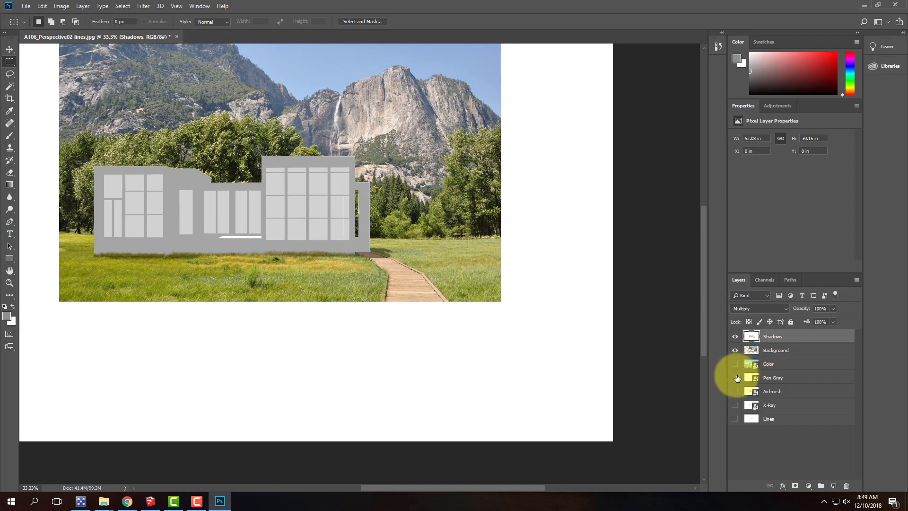
{"action": "left_click", "coordinate": [735, 378]}
{"action": "left_click_drag", "start_coordinate": [737, 400], "coordinate": [735, 421]}
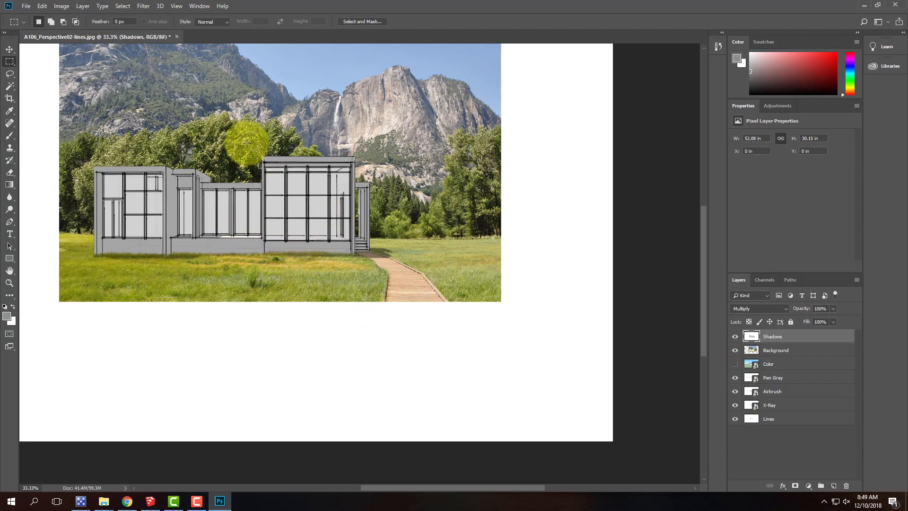
Hide the Airbrush layer and examine the building's linework and shadows against the meadow
{"action": "key", "text": "ctrl+equal"}
{"action": "left_click_drag", "start_coordinate": [247, 142], "coordinate": [487, 284]}
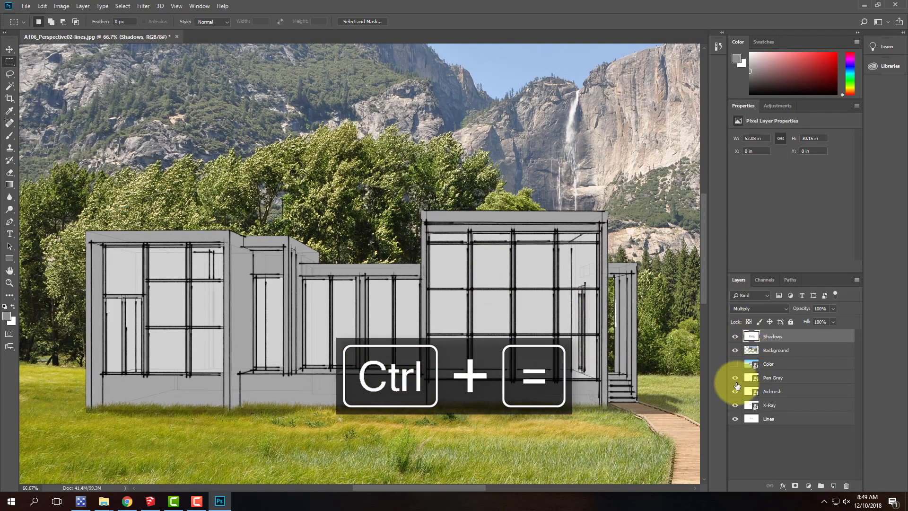
{"action": "left_click", "coordinate": [736, 391]}
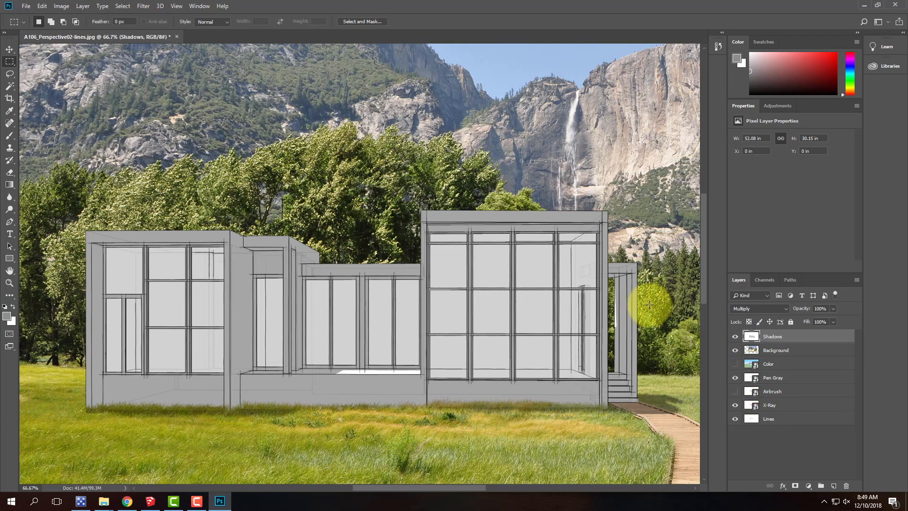
{"action": "left_click_drag", "start_coordinate": [457, 268], "coordinate": [360, 203]}
{"action": "left_click_drag", "start_coordinate": [311, 314], "coordinate": [49, 307]}
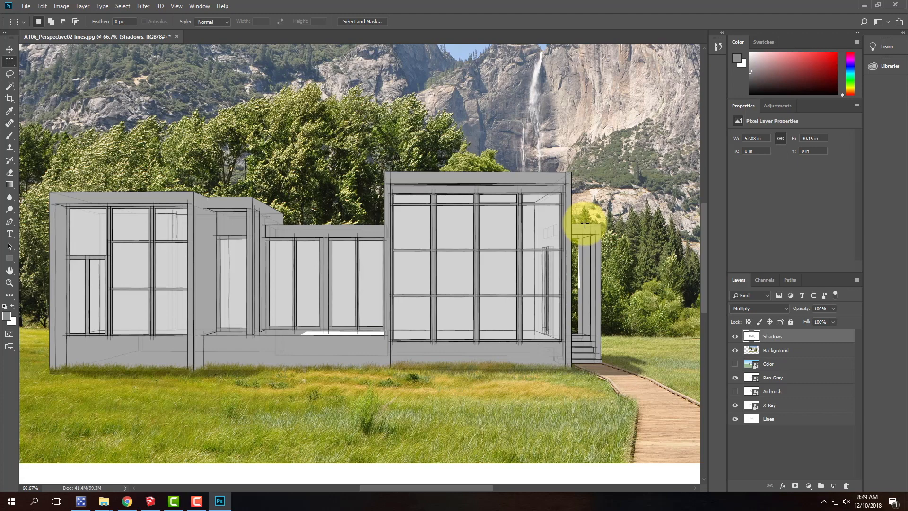
{"action": "left_click_drag", "start_coordinate": [688, 265], "coordinate": [582, 222]}
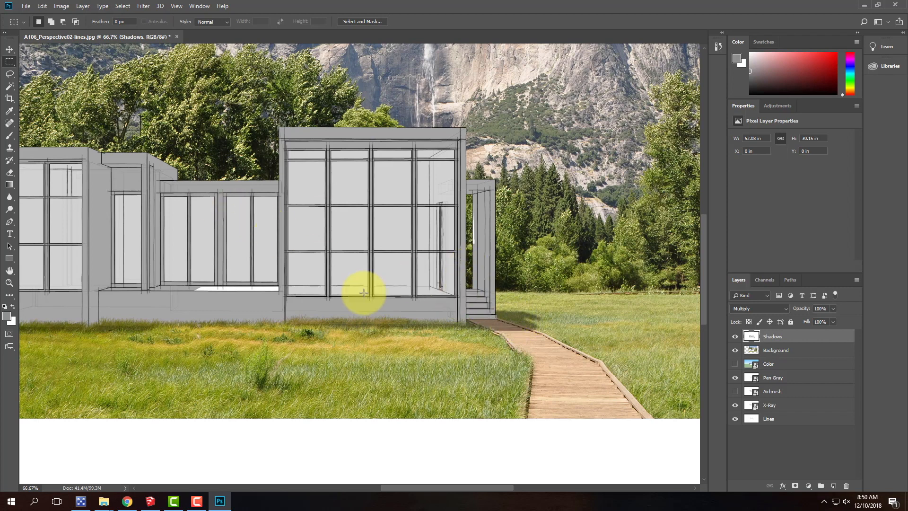
Place the Woman_Walking_color image from the Resources > Collage > People folder as an embedded object
{"action": "left_click", "coordinate": [27, 7]}
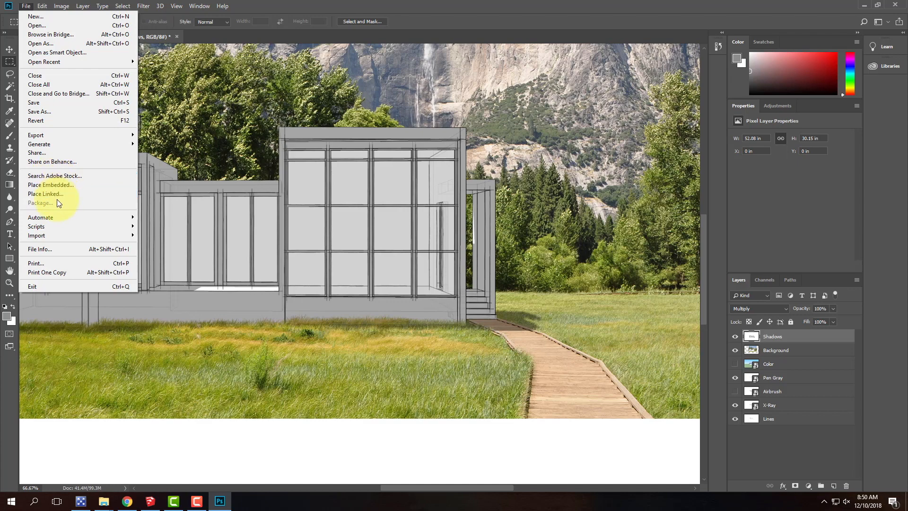
{"action": "left_click", "coordinate": [57, 185]}
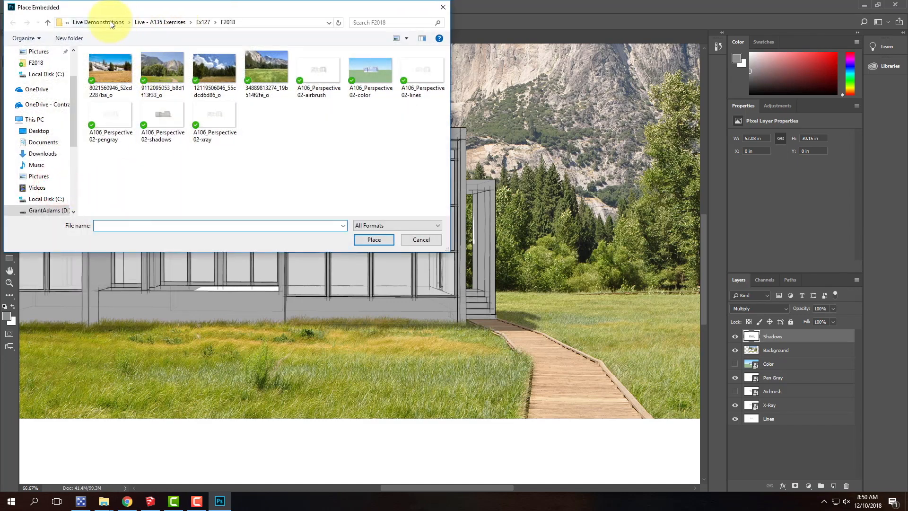
{"action": "left_click", "coordinate": [44, 109]}
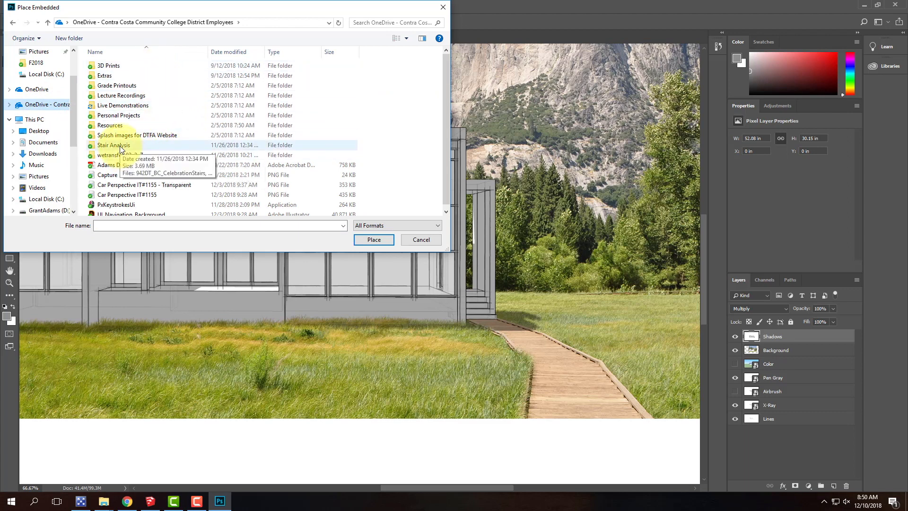
{"action": "double_click", "coordinate": [115, 125]}
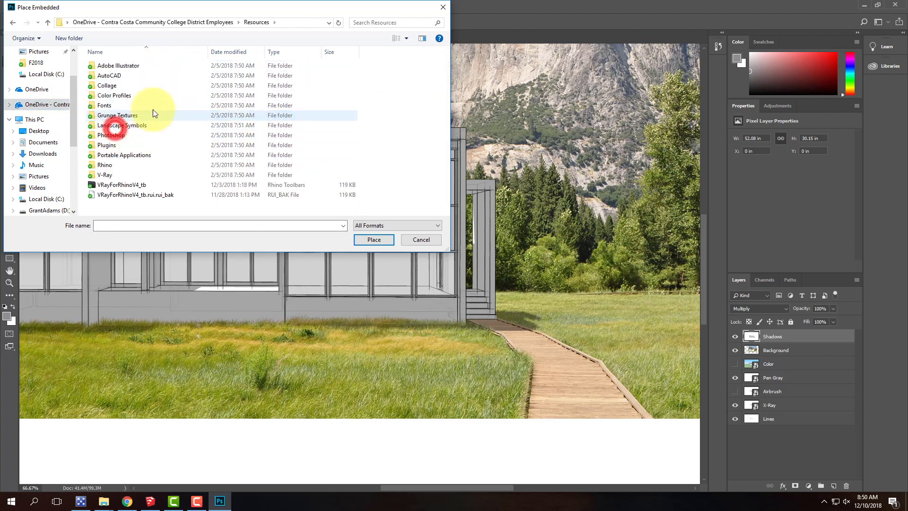
{"action": "double_click", "coordinate": [141, 86]}
{"action": "left_click", "coordinate": [129, 76]}
{"action": "double_click", "coordinate": [130, 76]}
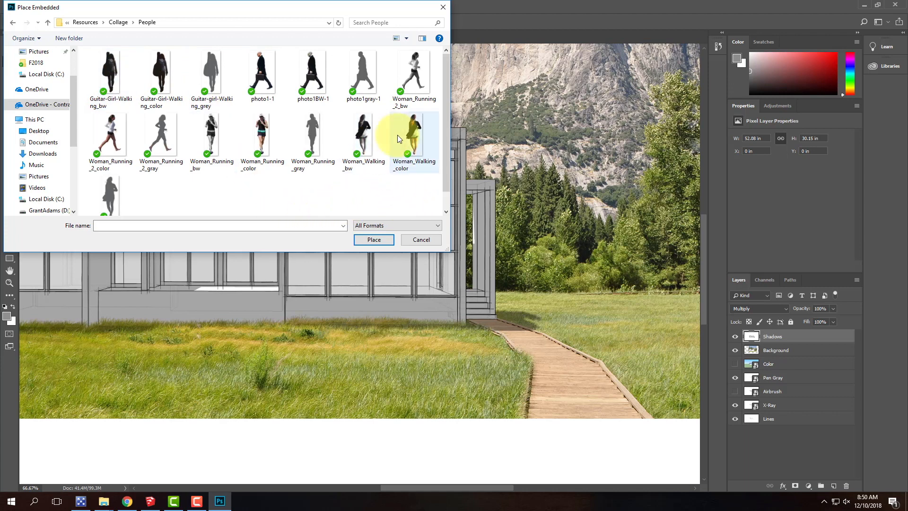
{"action": "left_click", "coordinate": [413, 134]}
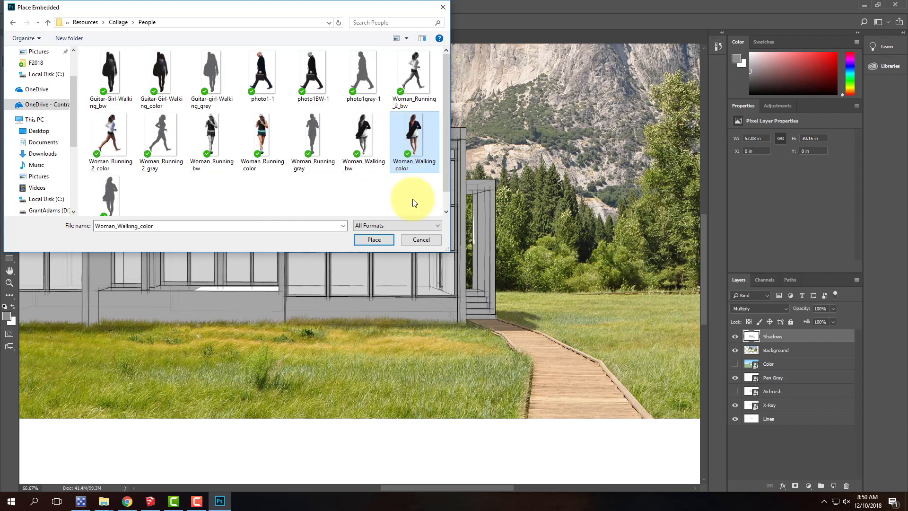
{"action": "left_click", "coordinate": [373, 240]}
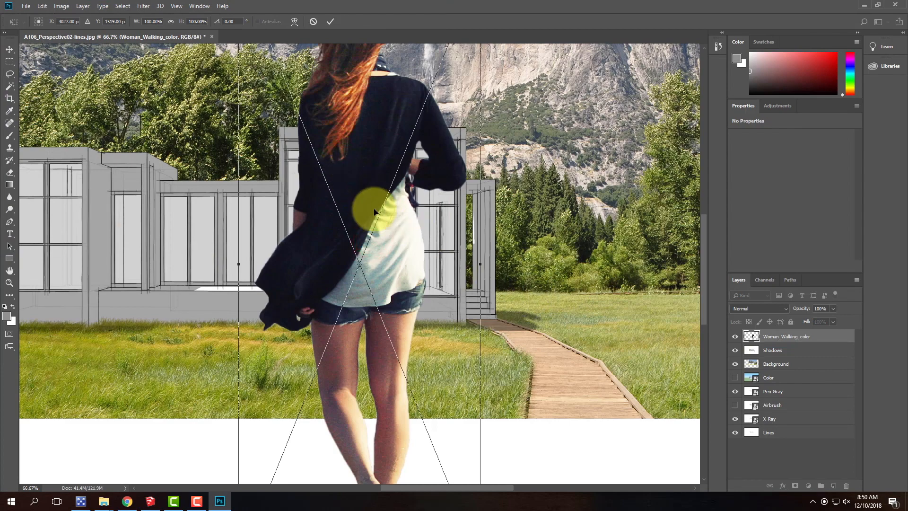
Scale the placed woman down to about 27.6% and flip her horizontally
{"action": "key", "text": "ctrl+equal"}
{"action": "key", "text": "ctrl+minus"}
{"action": "key", "text": "ctrl+minus"}
{"action": "key", "text": "ctrl+minus"}
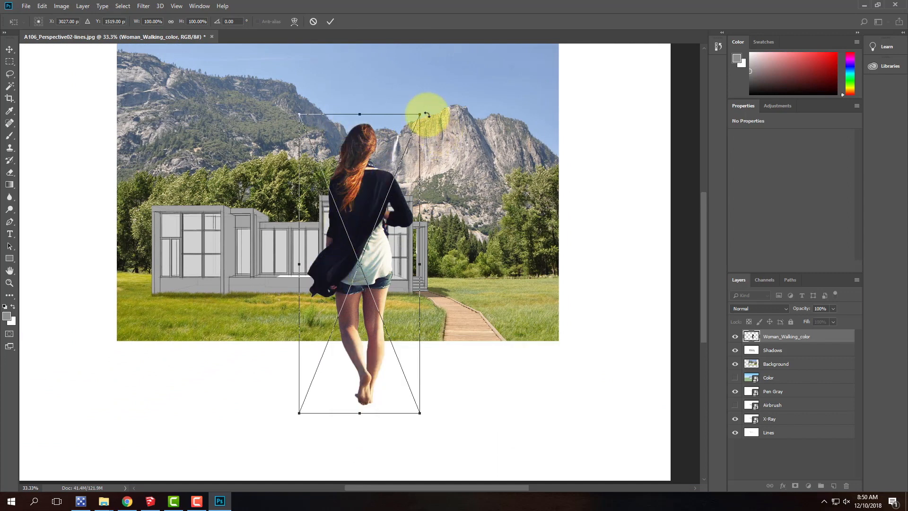
{"action": "left_click_drag", "start_coordinate": [420, 114], "coordinate": [317, 350]}
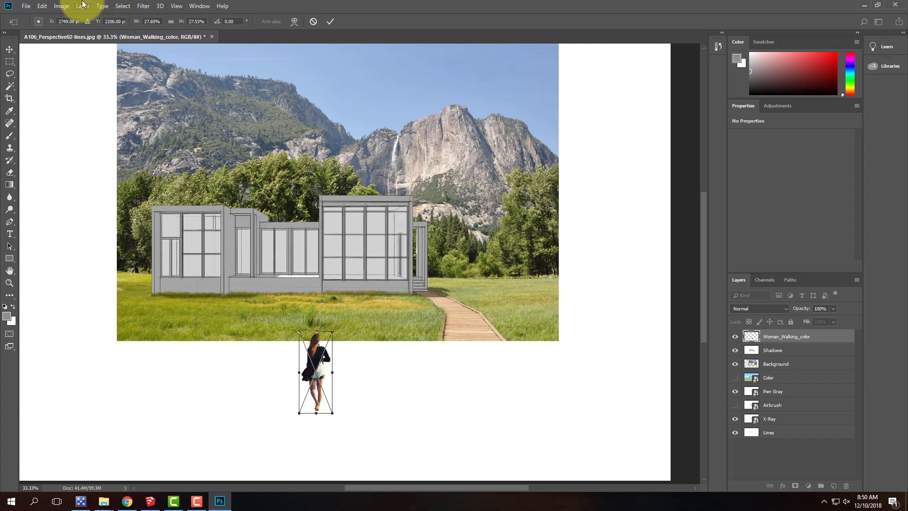
{"action": "left_click", "coordinate": [58, 8]}
{"action": "mouse_move", "coordinate": [42, 6]}
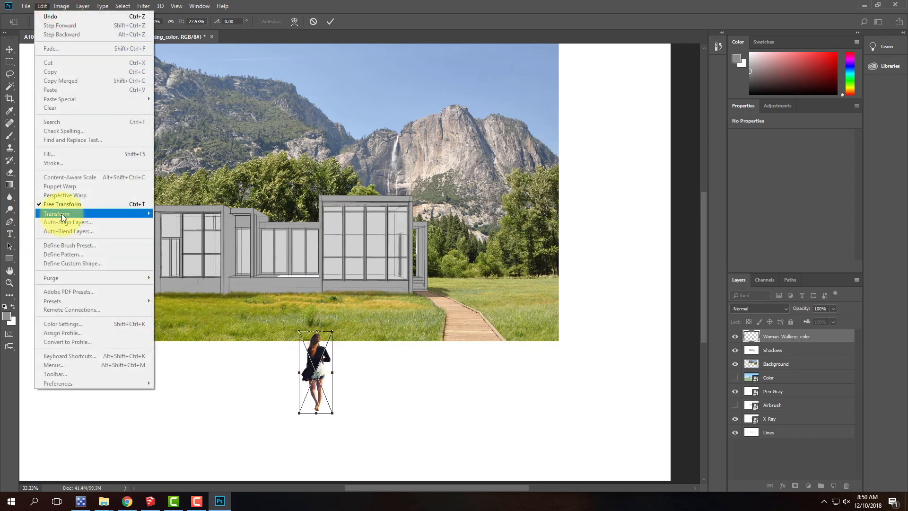
{"action": "mouse_move", "coordinate": [63, 215]}
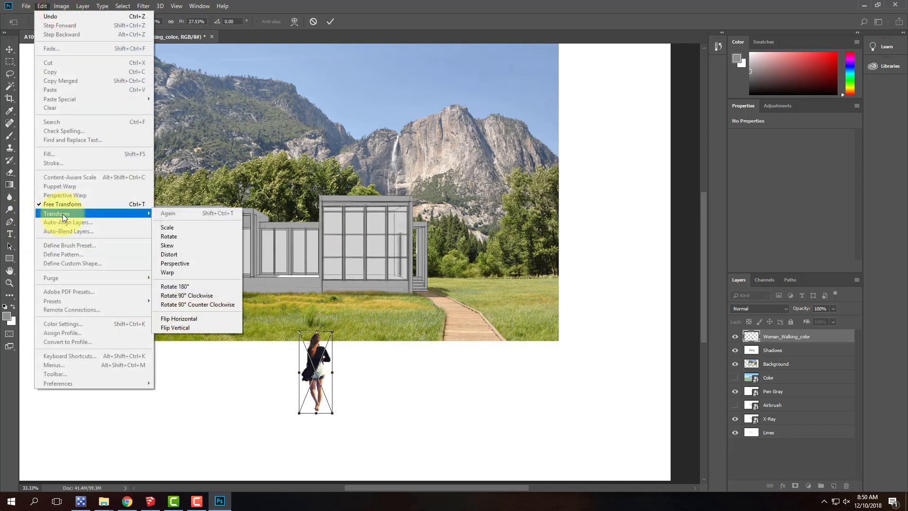
{"action": "left_click", "coordinate": [204, 318]}
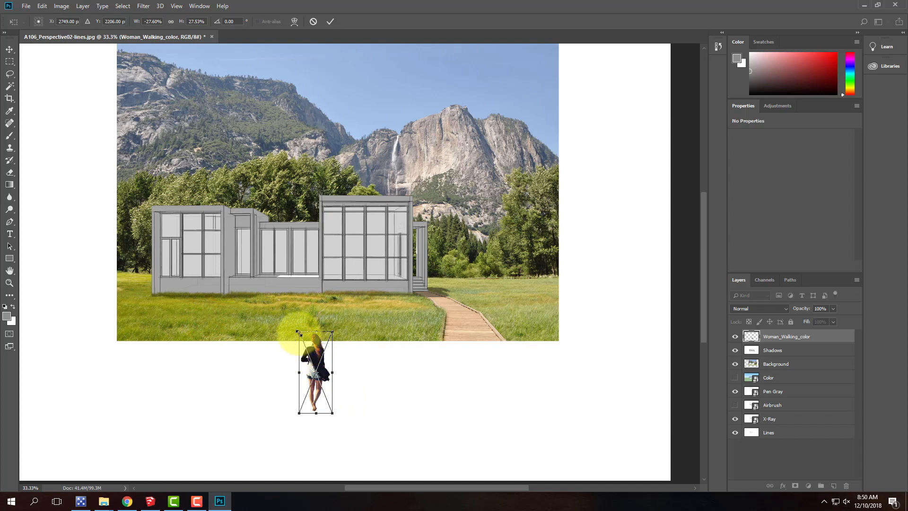
Place the woman on the boardwalk beside the building, reduce her to about 19.3%, and commit the transformation
{"action": "left_click_drag", "start_coordinate": [317, 367], "coordinate": [467, 289]}
{"action": "left_click_drag", "start_coordinate": [483, 251], "coordinate": [453, 295]}
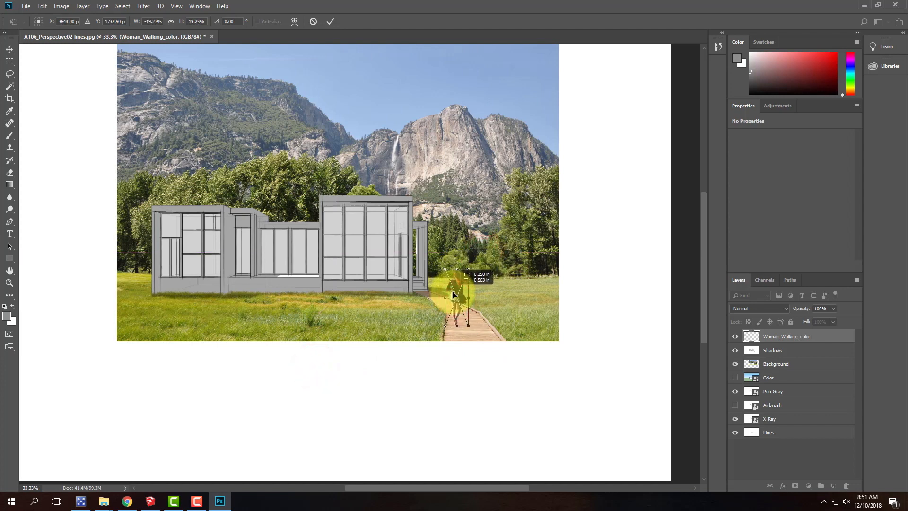
{"action": "left_click_drag", "start_coordinate": [461, 303], "coordinate": [460, 294]}
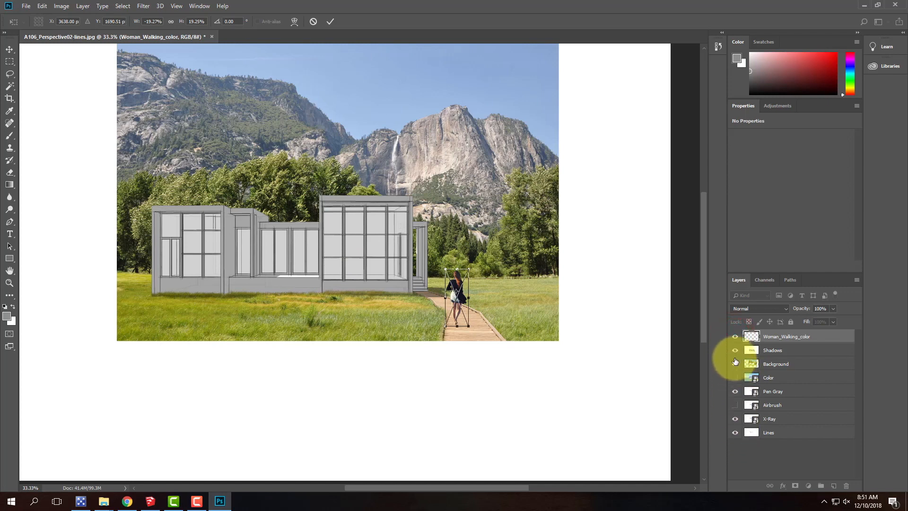
{"action": "left_click", "coordinate": [331, 23]}
Scale the woman to about 26.8% against the horizon with only the Color layer behind her, and show the Background layer again
{"action": "left_click_drag", "start_coordinate": [736, 351], "coordinate": [734, 374]}
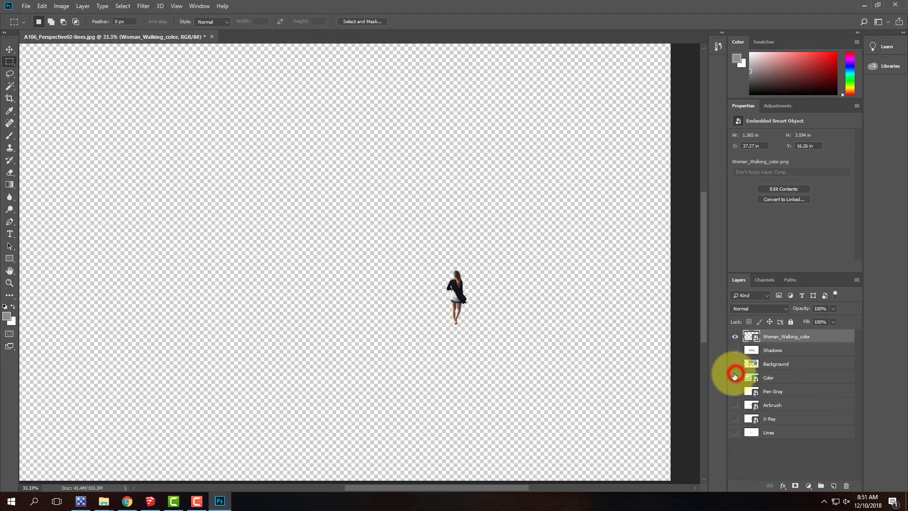
{"action": "left_click", "coordinate": [735, 377]}
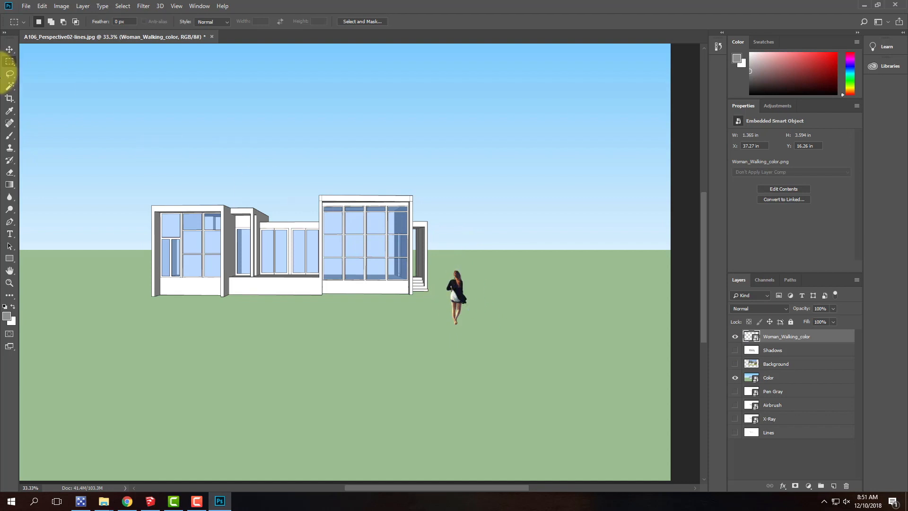
{"action": "left_click", "coordinate": [42, 6]}
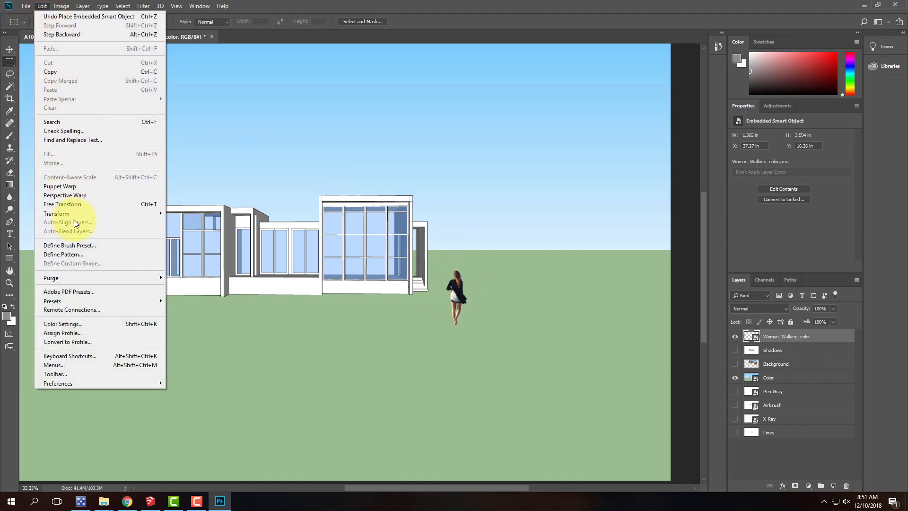
{"action": "left_click", "coordinate": [71, 204]}
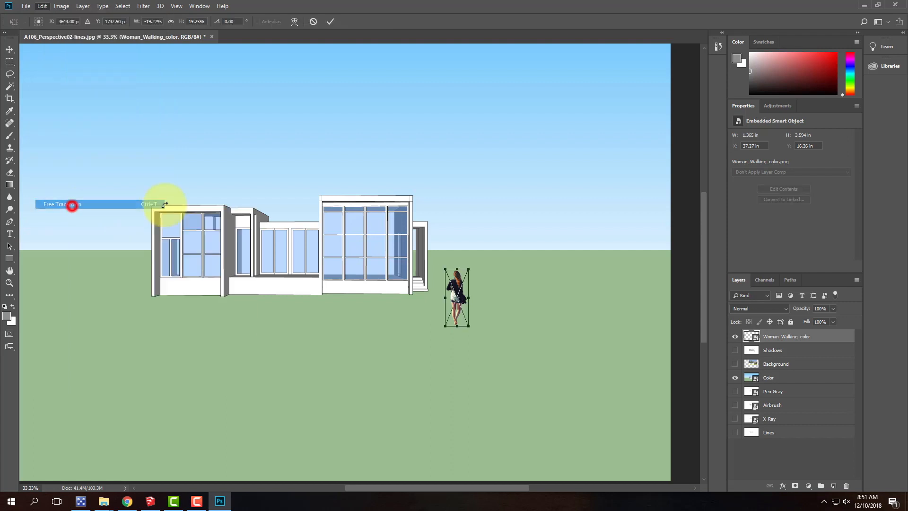
{"action": "left_click_drag", "start_coordinate": [467, 268], "coordinate": [472, 240]}
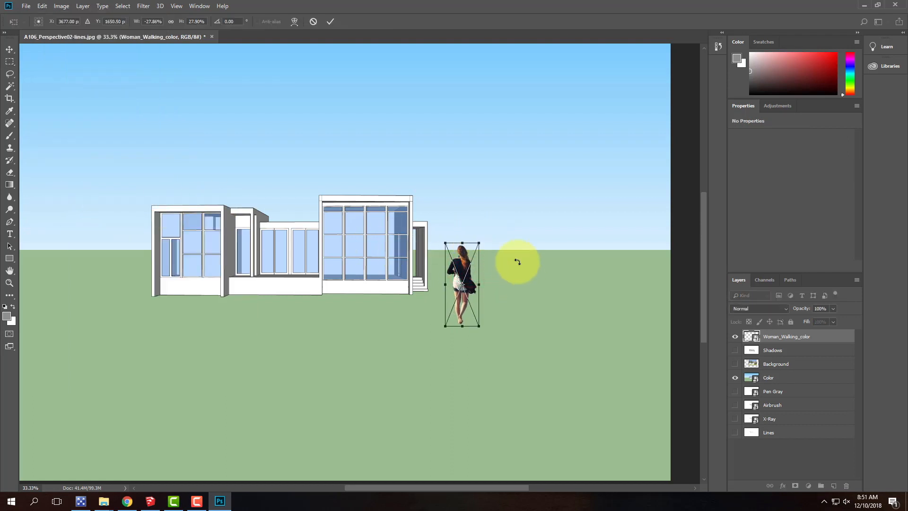
{"action": "left_click_drag", "start_coordinate": [477, 242], "coordinate": [464, 259]}
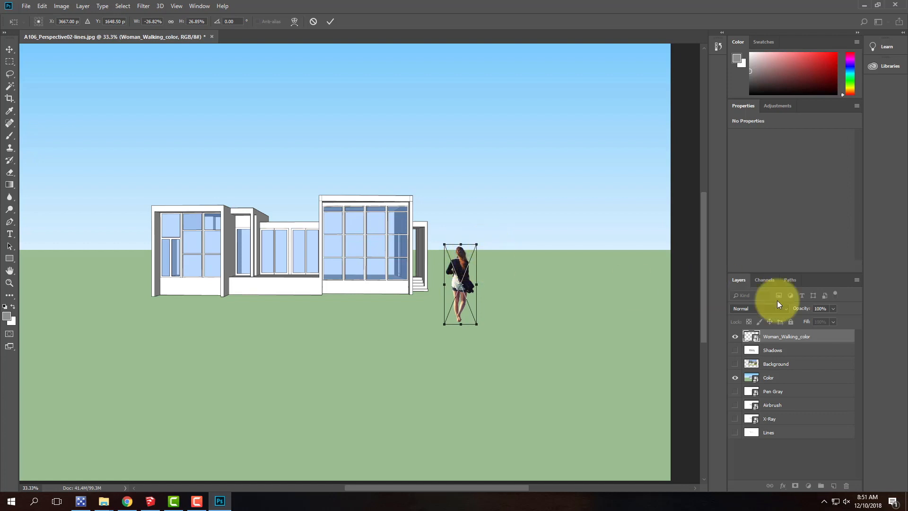
{"action": "left_click", "coordinate": [737, 365]}
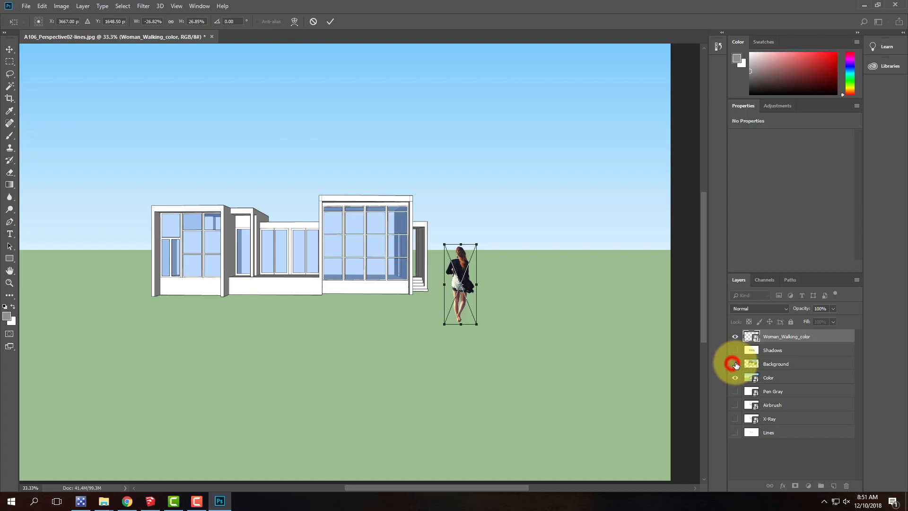
{"action": "left_click", "coordinate": [329, 23]}
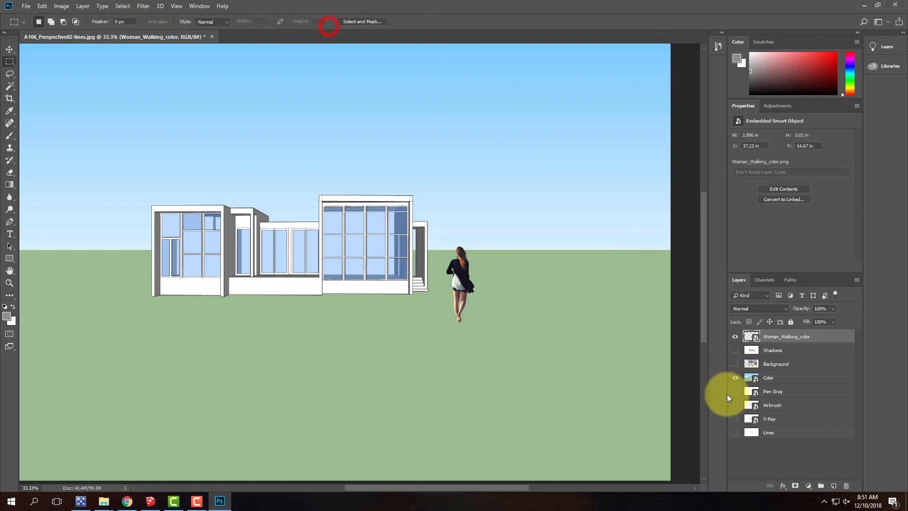
{"action": "left_click", "coordinate": [737, 364]}
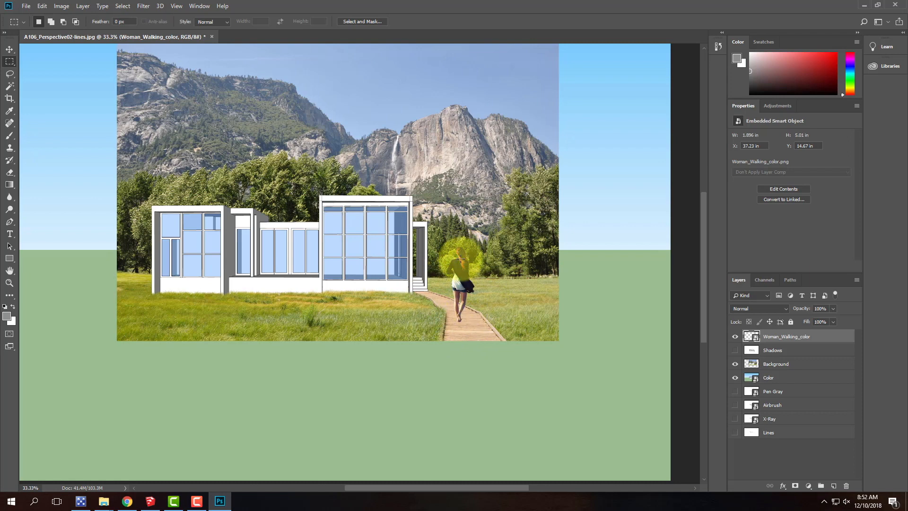
Place the Woman_Walking_gray image from the Resources > Collage > People folder as an embedded object and flip it horizontally
{"action": "left_click", "coordinate": [26, 4]}
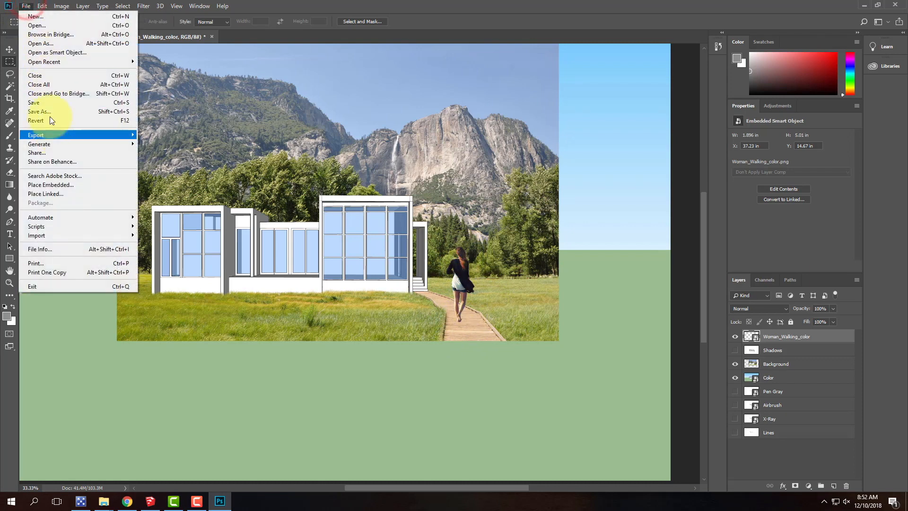
{"action": "left_click", "coordinate": [67, 186]}
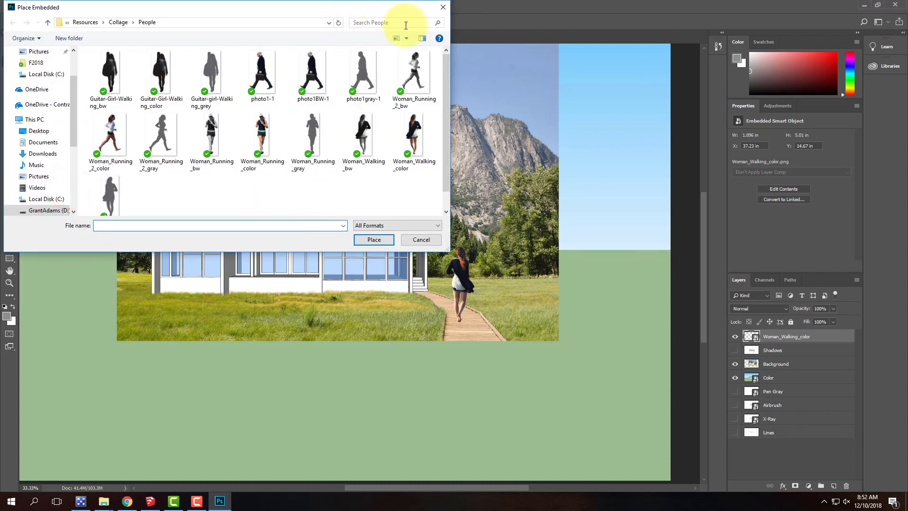
{"action": "left_click", "coordinate": [111, 191]}
{"action": "left_click", "coordinate": [374, 240]}
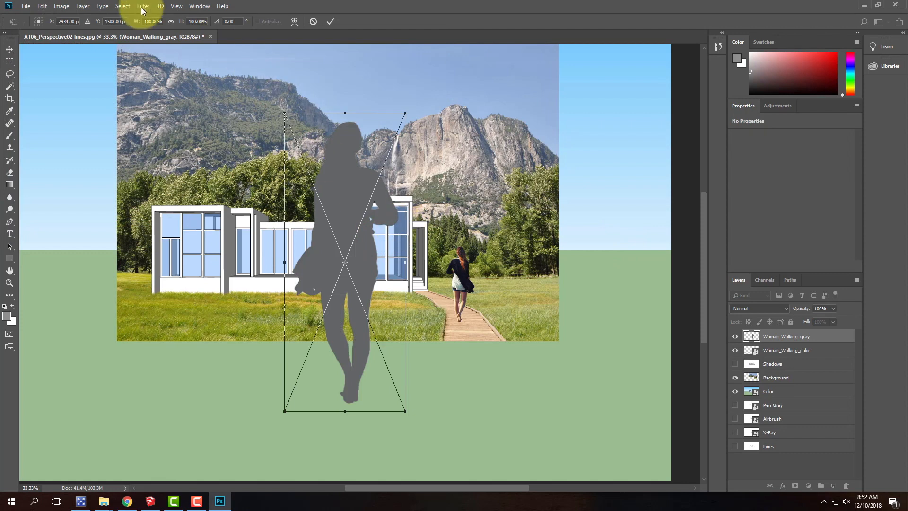
{"action": "left_click", "coordinate": [42, 6]}
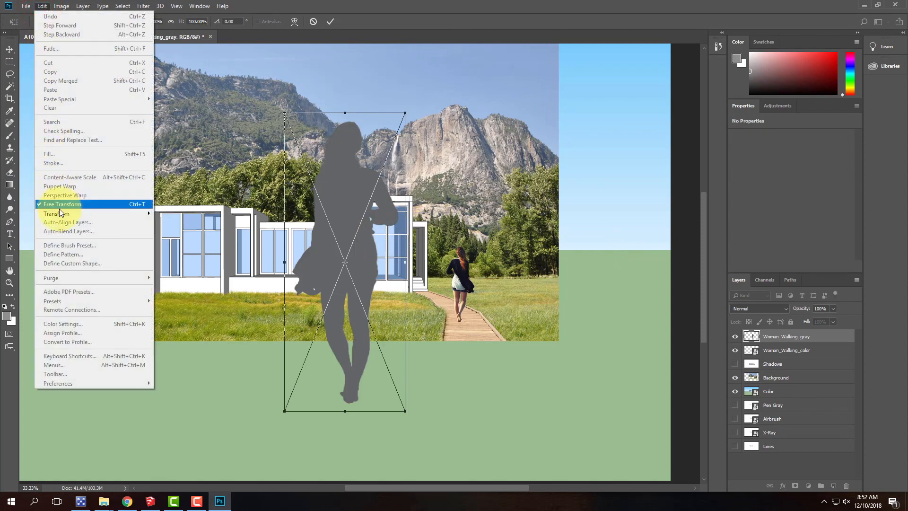
{"action": "mouse_move", "coordinate": [58, 209]}
{"action": "left_click", "coordinate": [200, 321]}
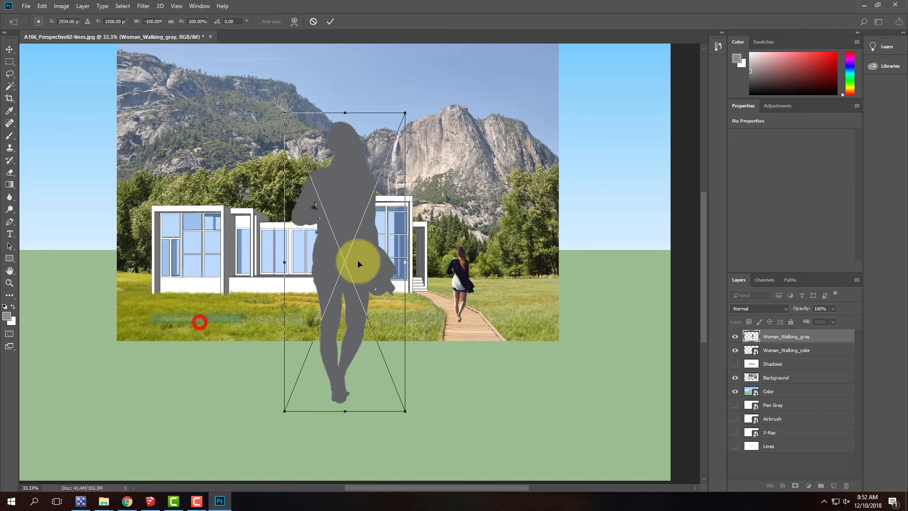
Scale the gray silhouette down to about 26.7%, align it over the colored woman on the boardwalk, and commit the placement
{"action": "left_click_drag", "start_coordinate": [360, 222], "coordinate": [522, 235]}
{"action": "left_click_drag", "start_coordinate": [568, 122], "coordinate": [424, 295]}
{"action": "left_click_drag", "start_coordinate": [467, 370], "coordinate": [467, 291]}
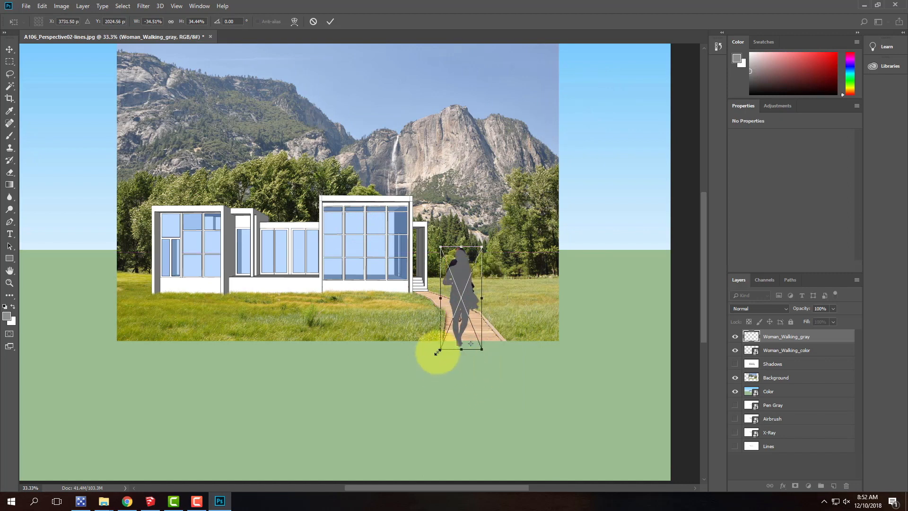
{"action": "left_click_drag", "start_coordinate": [441, 349], "coordinate": [464, 332]}
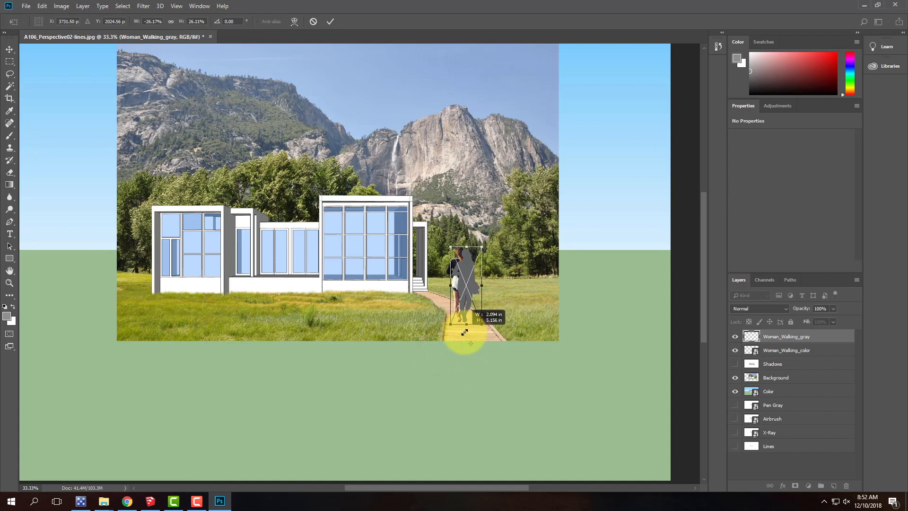
{"action": "left_click_drag", "start_coordinate": [482, 246], "coordinate": [487, 245]}
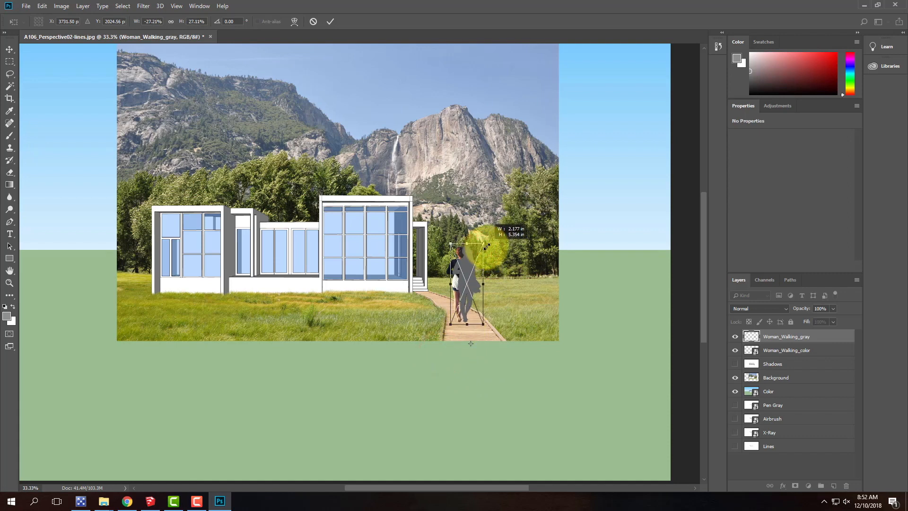
{"action": "left_click_drag", "start_coordinate": [464, 272], "coordinate": [458, 273]}
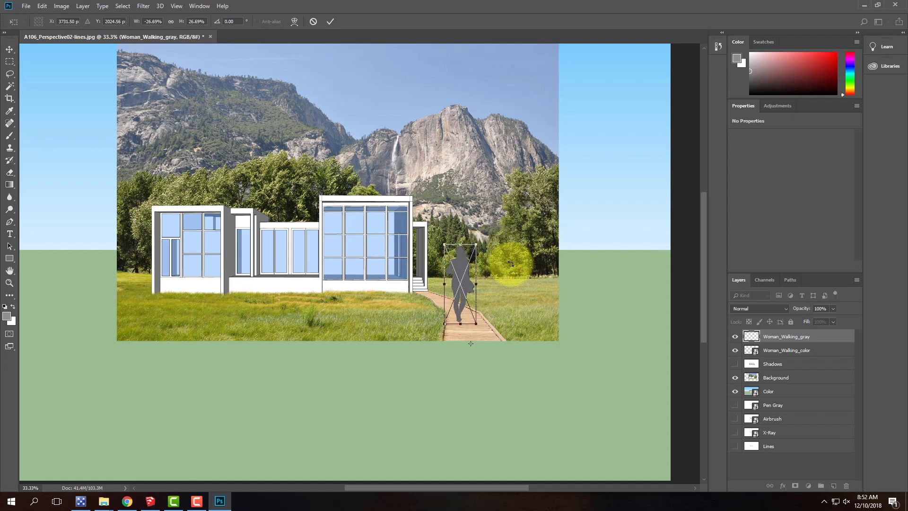
{"action": "left_click", "coordinate": [330, 22]}
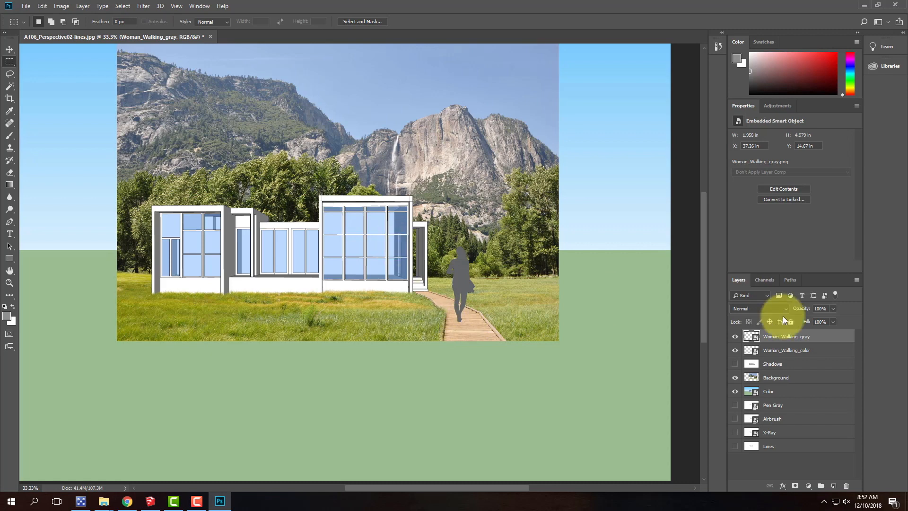
Show the Shadows layer and distort the gray silhouette into a flattened, skewed shadow lying on the boardwalk below the woman's feet
{"action": "left_click", "coordinate": [735, 364]}
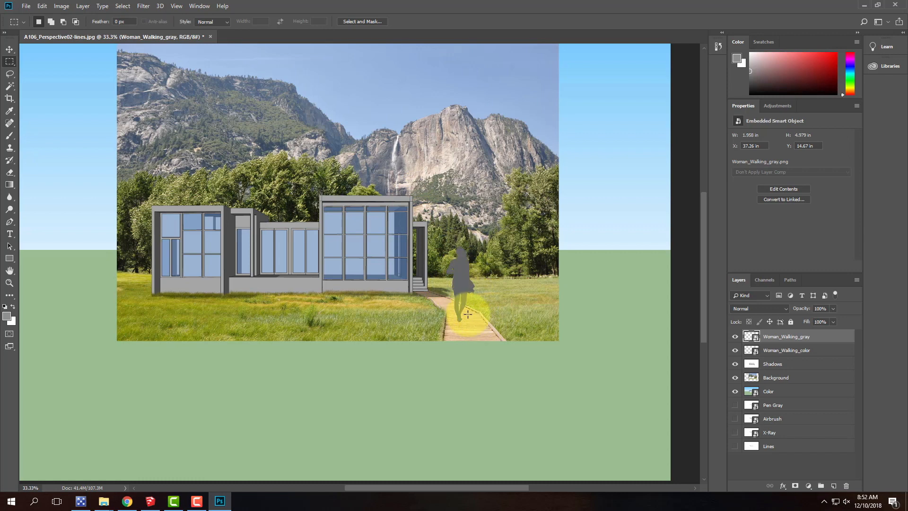
{"action": "left_click", "coordinate": [63, 5]}
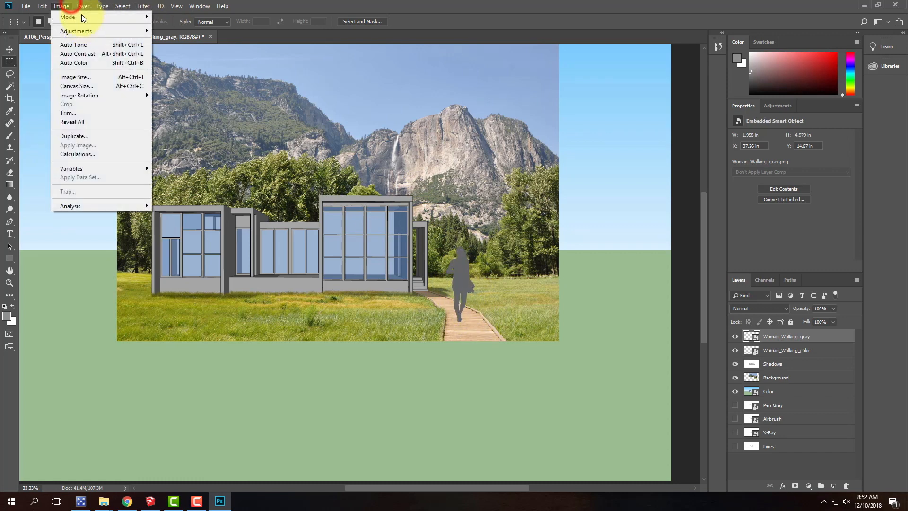
{"action": "mouse_move", "coordinate": [82, 7]}
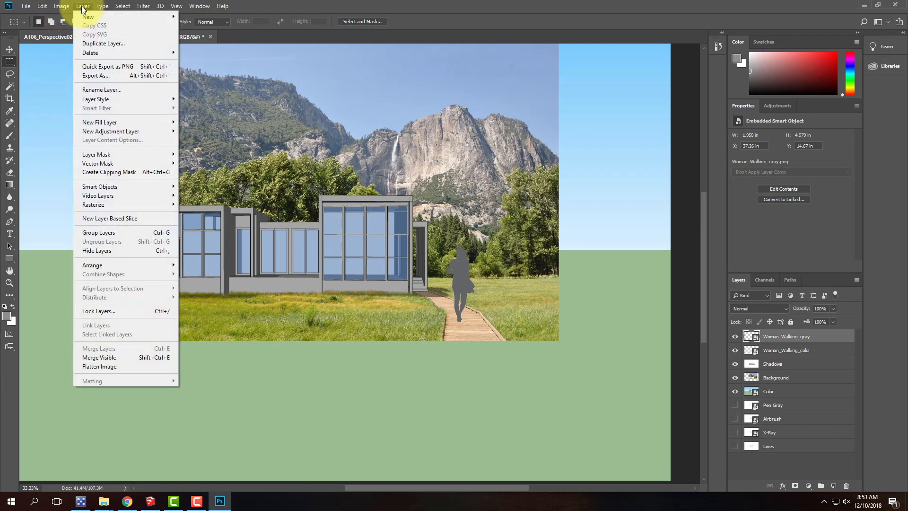
{"action": "mouse_move", "coordinate": [43, 6]}
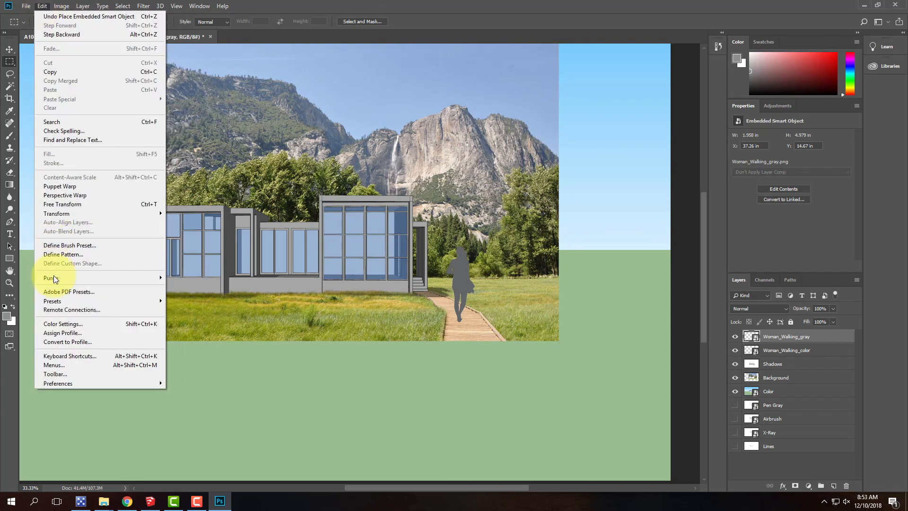
{"action": "mouse_move", "coordinate": [61, 216]}
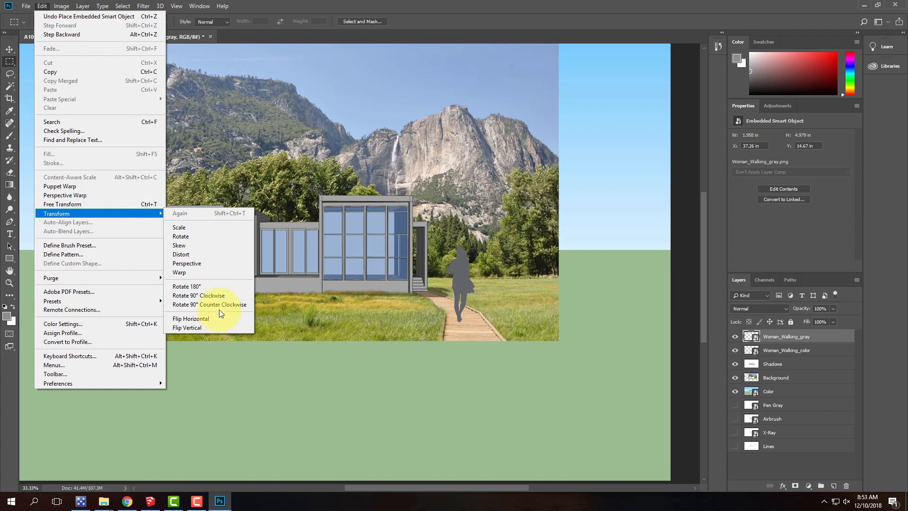
{"action": "left_click", "coordinate": [215, 254]}
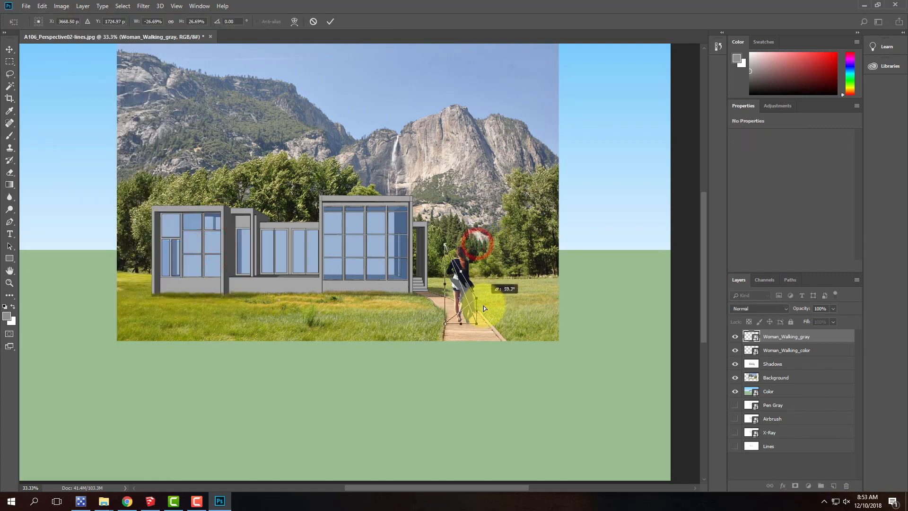
{"action": "left_click_drag", "start_coordinate": [487, 337], "coordinate": [488, 340]}
{"action": "left_click_drag", "start_coordinate": [444, 245], "coordinate": [444, 339]}
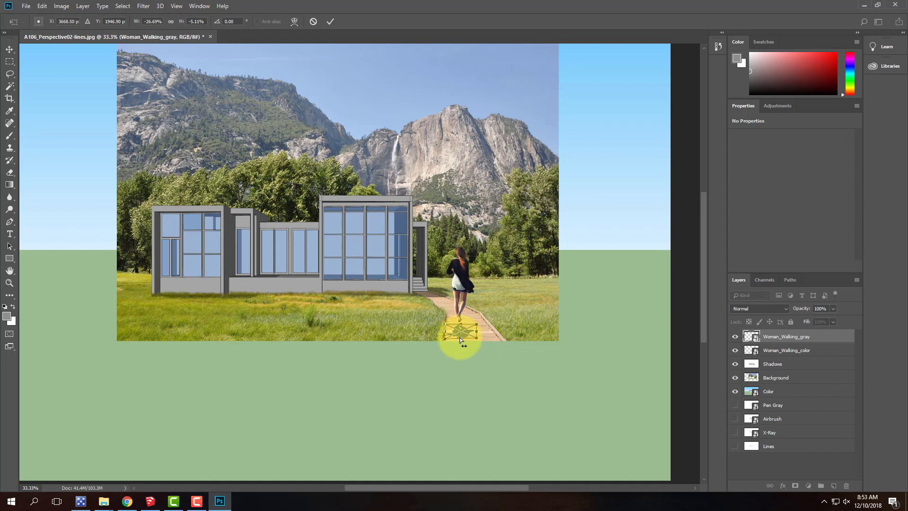
{"action": "mouse_move", "coordinate": [479, 336]}
{"action": "left_mouse_down"}
{"action": "mouse_move", "coordinate": [499, 337]}
{"action": "mouse_move", "coordinate": [461, 337]}
{"action": "mouse_move", "coordinate": [489, 333]}
{"action": "left_mouse_up"}
Align the distorted shadow with the woman's feet, stretch its corners slightly along the boardwalk, and commit the transformation
{"action": "key", "text": "ctrl+equal"}
{"action": "key", "text": "ctrl+equal"}
{"action": "key", "text": "ctrl+equal"}
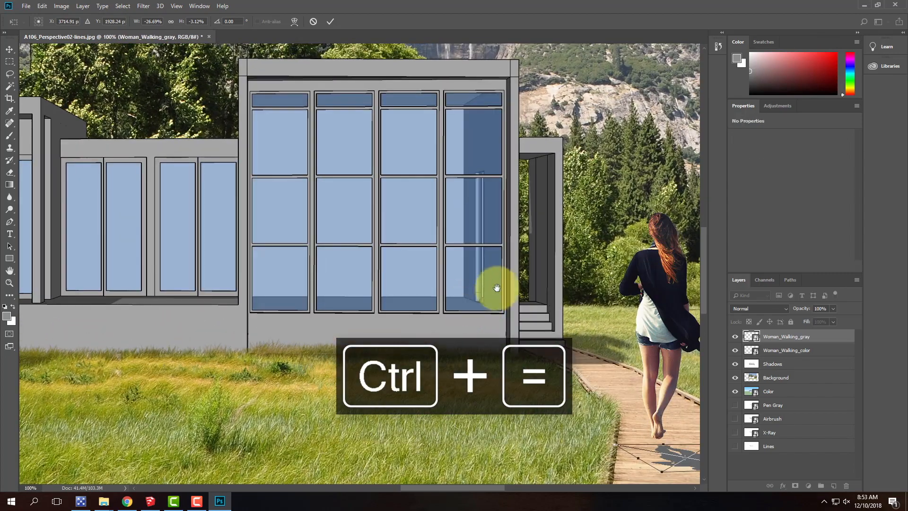
{"action": "left_click_drag", "start_coordinate": [497, 288], "coordinate": [194, 166]}
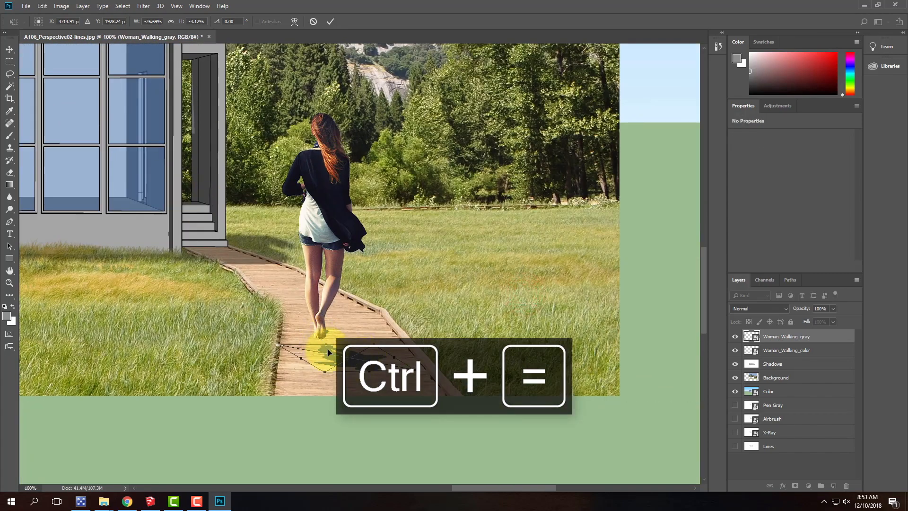
{"action": "left_click_drag", "start_coordinate": [339, 355], "coordinate": [353, 358]}
{"action": "key", "text": "Up"}
{"action": "key", "text": "Up"}
{"action": "key", "text": "Up"}
{"action": "key", "text": "Up"}
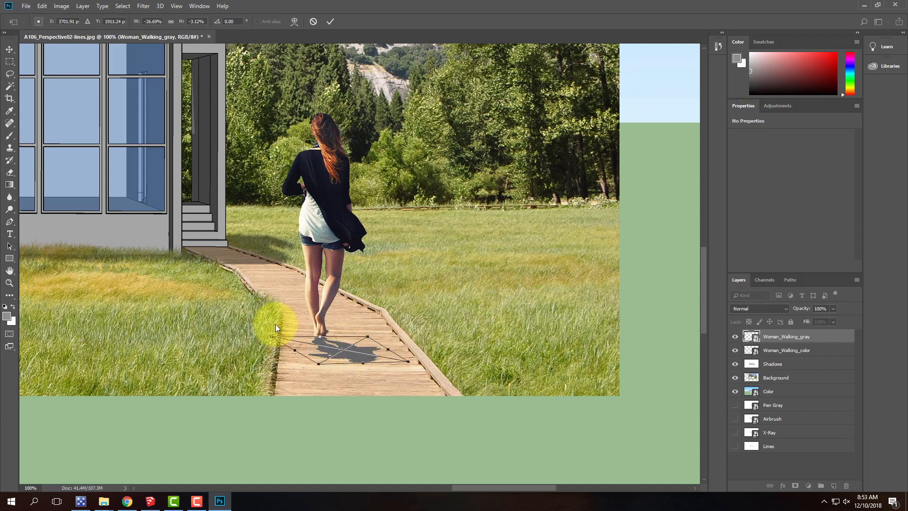
{"action": "left_click_drag", "start_coordinate": [409, 361], "coordinate": [426, 361]}
{"action": "left_click_drag", "start_coordinate": [316, 364], "coordinate": [322, 363]}
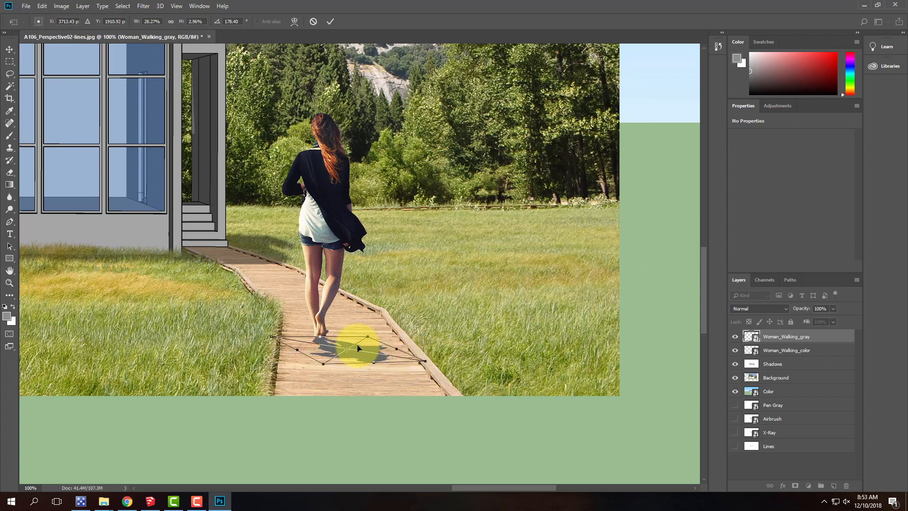
{"action": "left_click", "coordinate": [331, 21]}
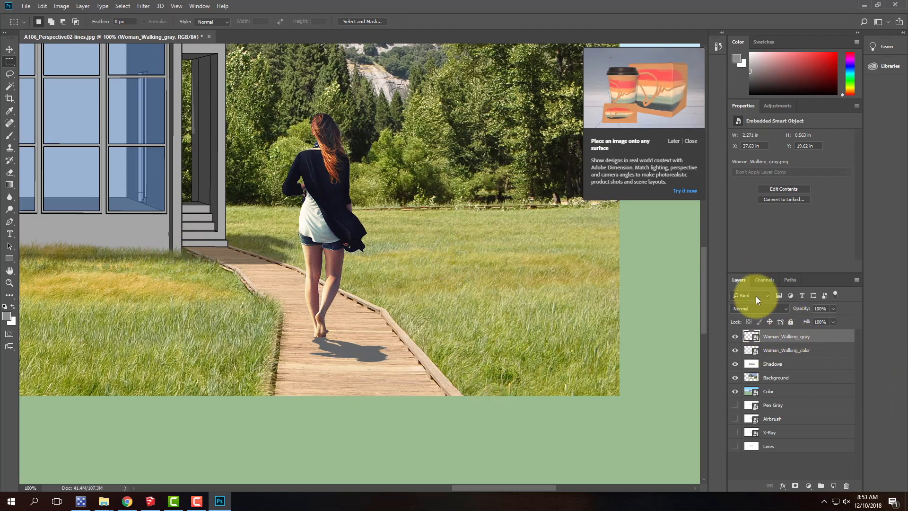
Set the Woman_Walking_gray layer's blend mode to Multiply and rename the layer Woman-Shadow
{"action": "left_click", "coordinate": [760, 308]}
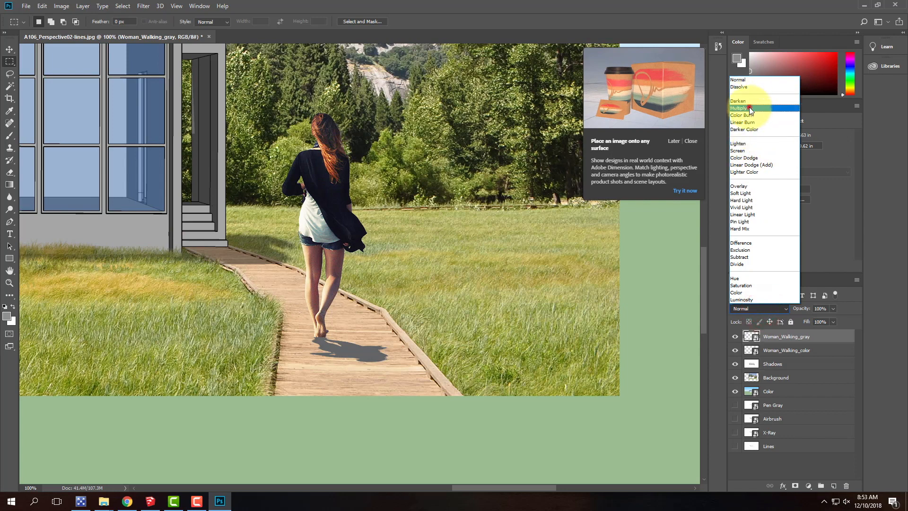
{"action": "left_click", "coordinate": [749, 108]}
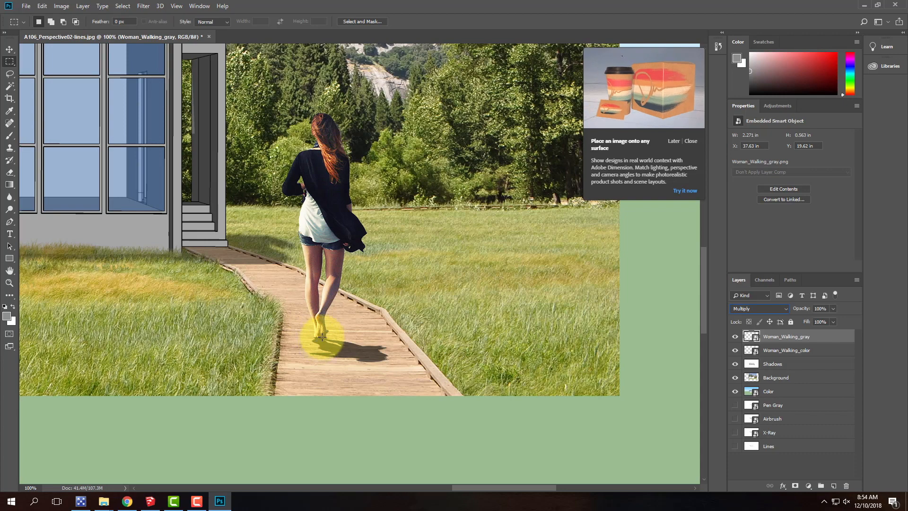
{"action": "key", "text": "ctrl+equal"}
{"action": "key", "text": "ctrl+equal"}
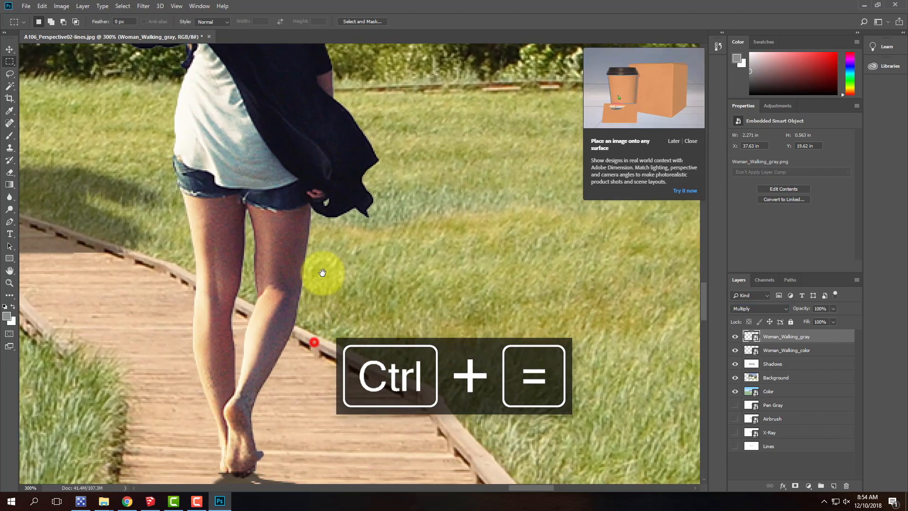
{"action": "left_click_drag", "start_coordinate": [322, 272], "coordinate": [359, 146]}
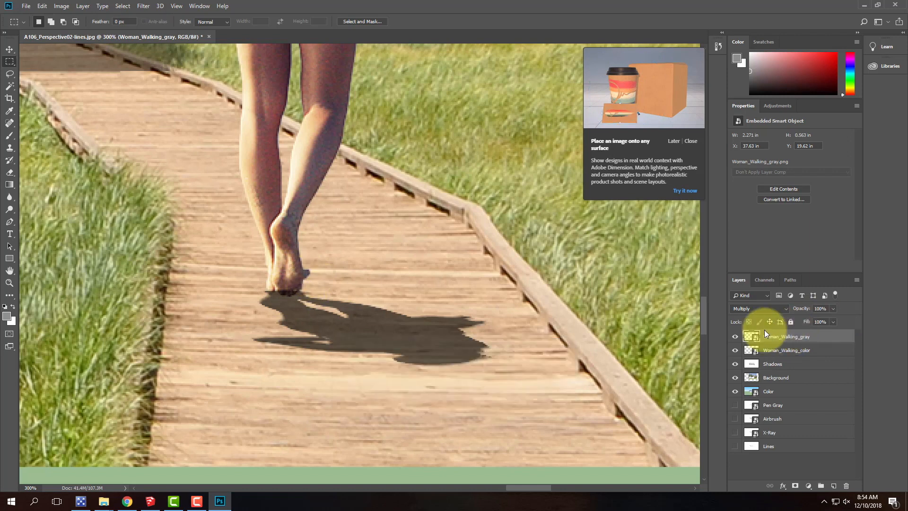
{"action": "double_click", "coordinate": [797, 337]}
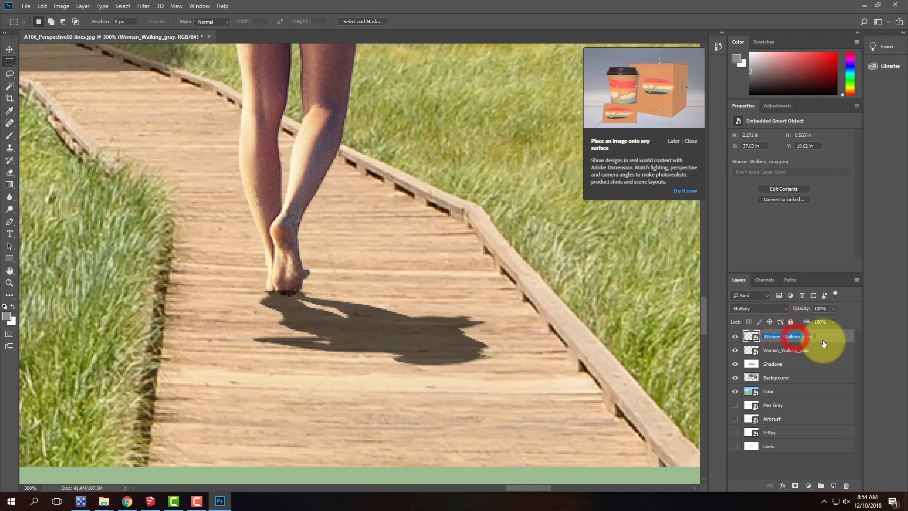
{"action": "type", "text": "Woman-Shadow"}
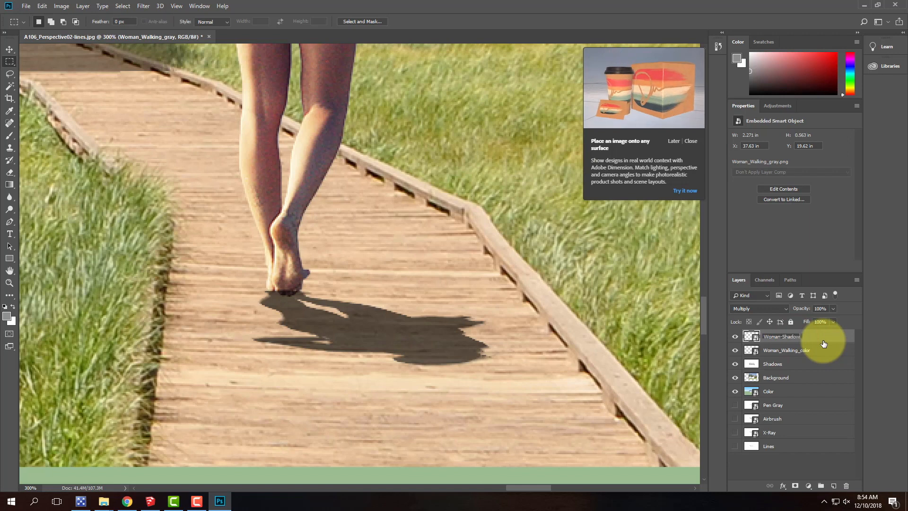
Rename the Woman_Walking_color layer as Woman
{"action": "double_click", "coordinate": [799, 350]}
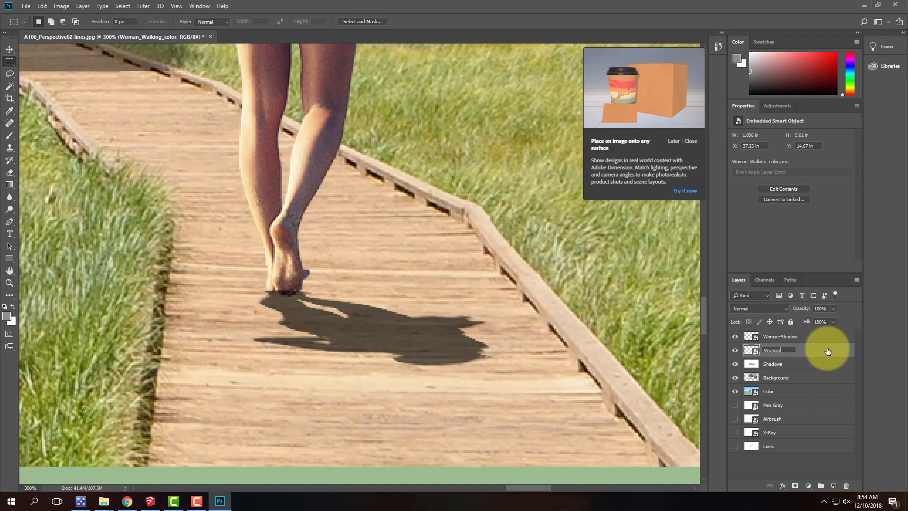
{"action": "type", "text": "Woman"}
{"action": "key", "text": "Return"}
Add a layer mask to the Woman-Shadow layer and ready the Brush tool with black as the foreground color
{"action": "left_click", "coordinate": [807, 336]}
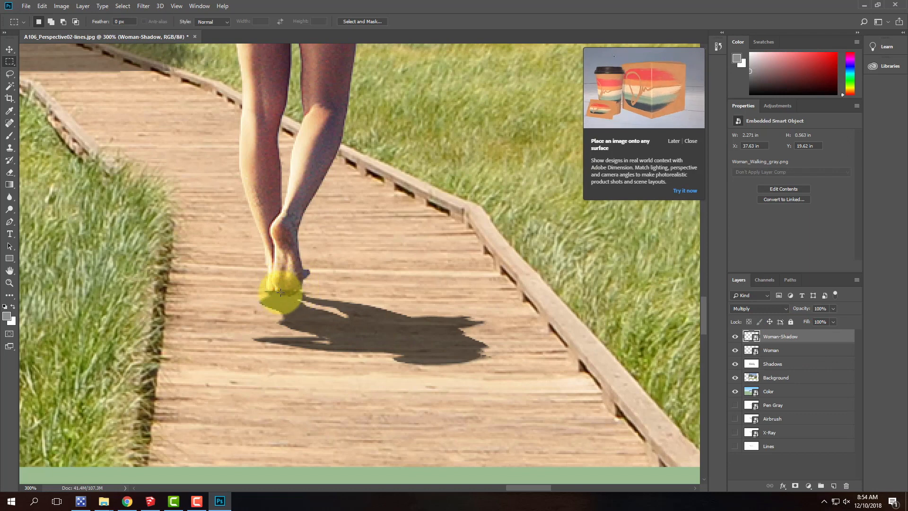
{"action": "left_click", "coordinate": [795, 486]}
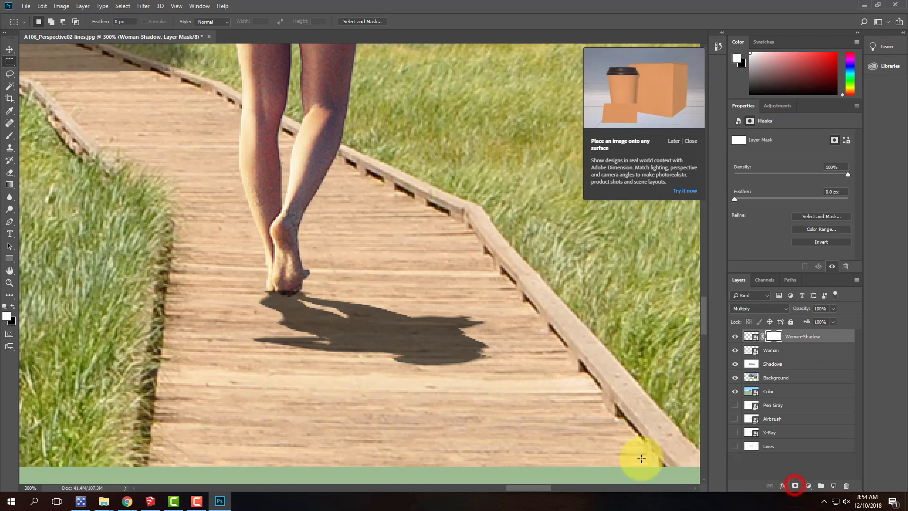
{"action": "left_click", "coordinate": [9, 135]}
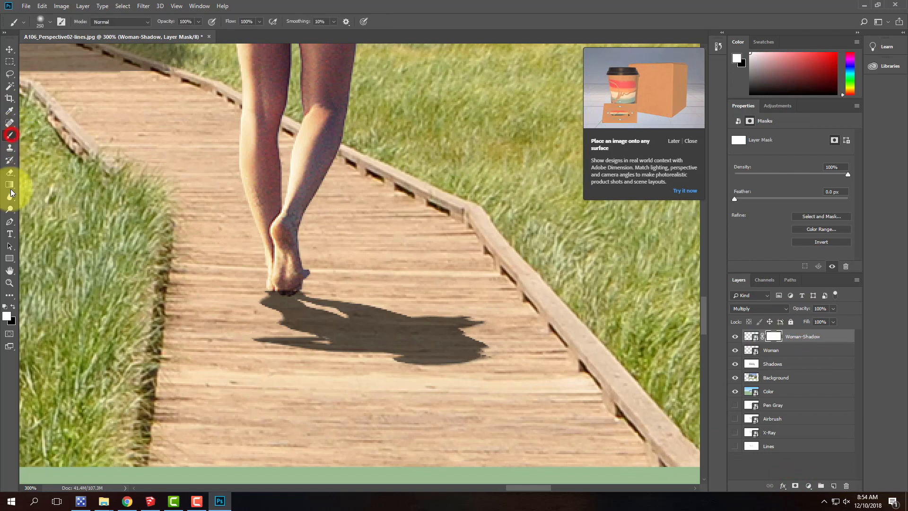
{"action": "left_click", "coordinate": [14, 307]}
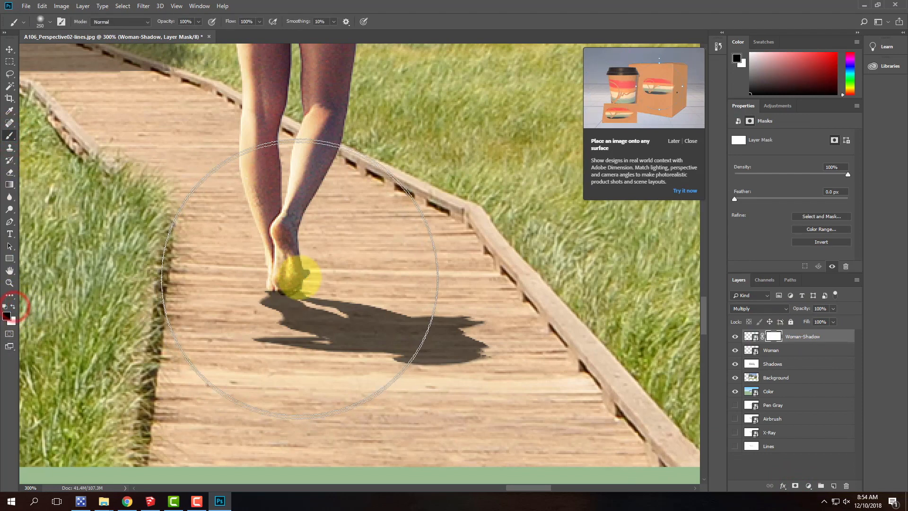
Shrink the brush, set its hardness to 100%, and paint the Woman-Shadow mask to remove the shadow over the woman's feet
{"action": "key", "text": "bracketleft"}
{"action": "key", "text": "bracketleft"}
{"action": "key", "text": "bracketleft"}
{"action": "key", "text": "bracketleft"}
{"action": "key", "text": "bracketleft"}
{"action": "key", "text": "bracketleft"}
{"action": "key", "text": "bracketleft"}
{"action": "key", "text": "bracketleft"}
{"action": "key", "text": "bracketleft"}
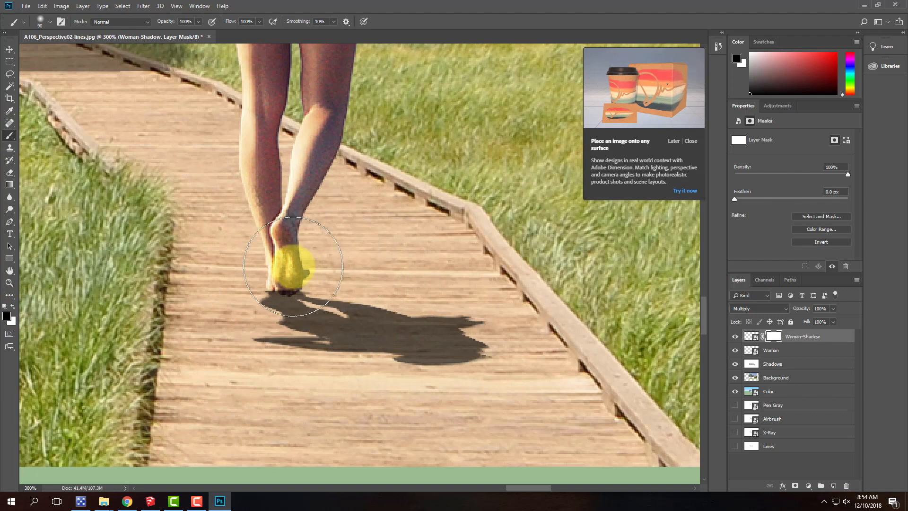
{"action": "left_click", "coordinate": [51, 23]}
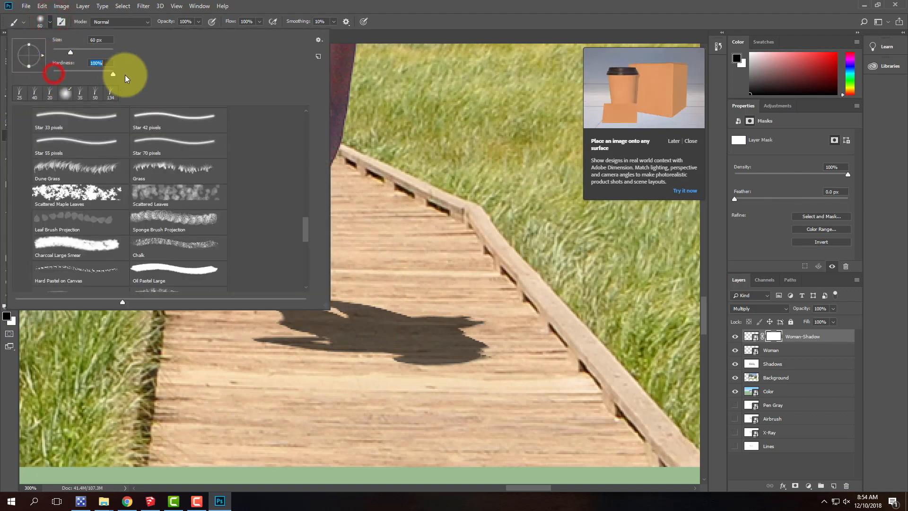
{"action": "left_click", "coordinate": [50, 21]}
{"action": "key", "text": "bracketleft"}
{"action": "key", "text": "bracketleft"}
{"action": "key", "text": "bracketleft"}
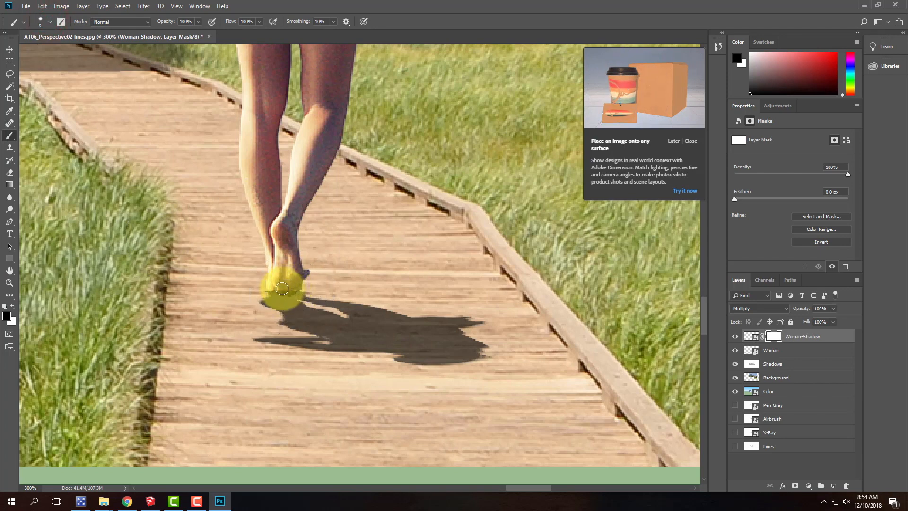
{"action": "mouse_move", "coordinate": [282, 288]}
{"action": "left_mouse_down"}
{"action": "mouse_move", "coordinate": [294, 284]}
{"action": "mouse_move", "coordinate": [285, 284]}
{"action": "left_mouse_up"}
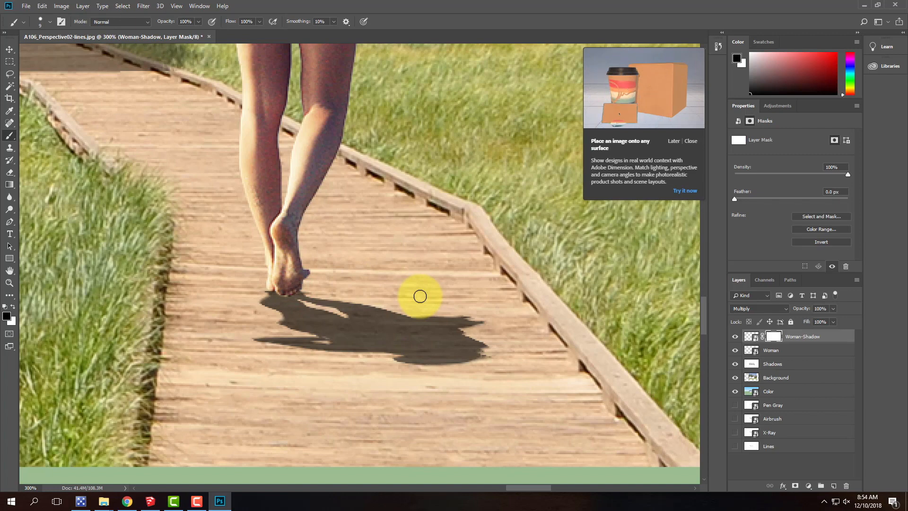
Hide the Color layer and show the Pen Gray, X-Ray and Lines layers, leaving the Airbrush layer hidden
{"action": "key", "text": "ctrl+0"}
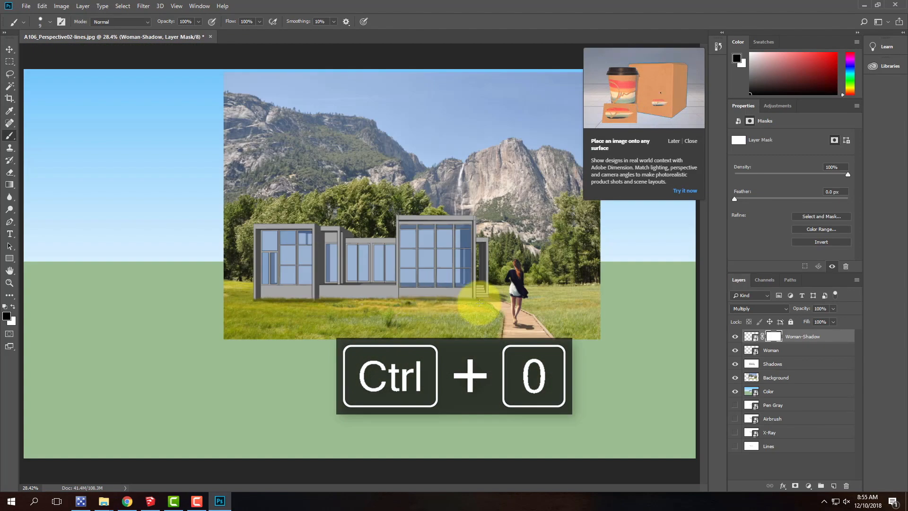
{"action": "left_click", "coordinate": [735, 391]}
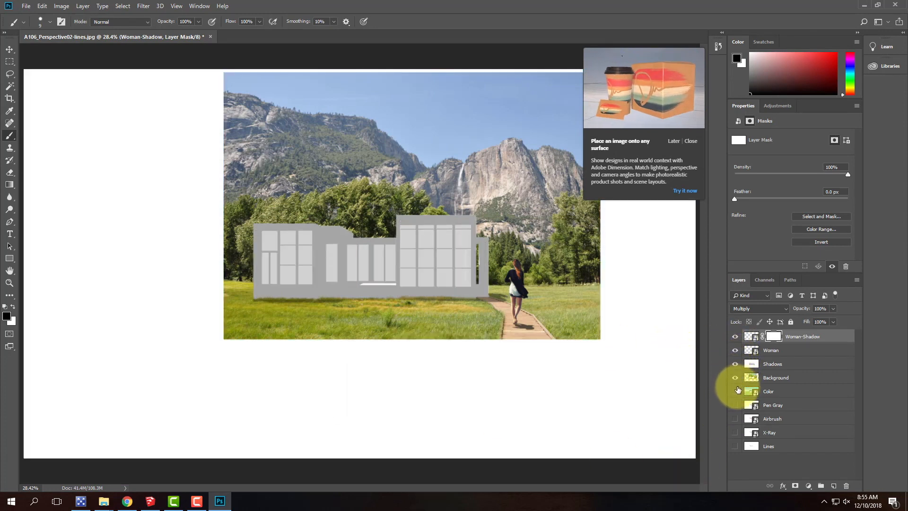
{"action": "left_click_drag", "start_coordinate": [736, 406], "coordinate": [735, 444]}
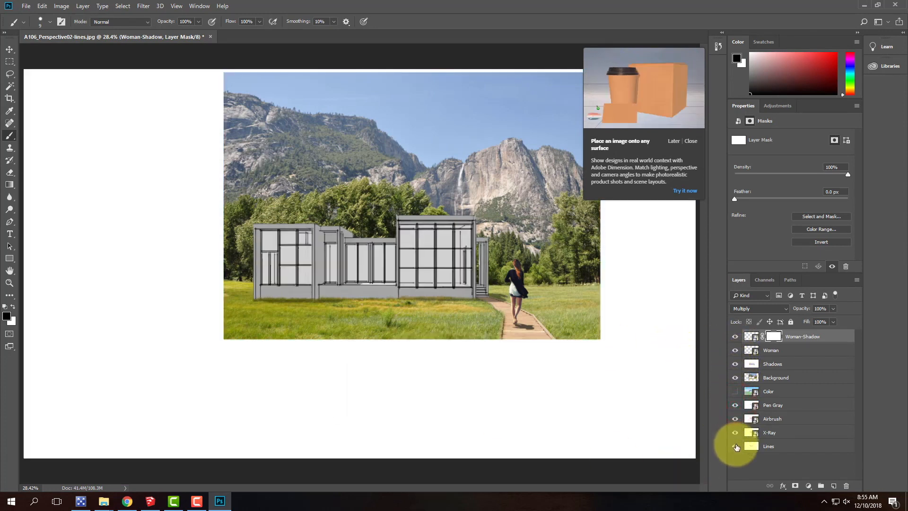
{"action": "left_click", "coordinate": [735, 418]}
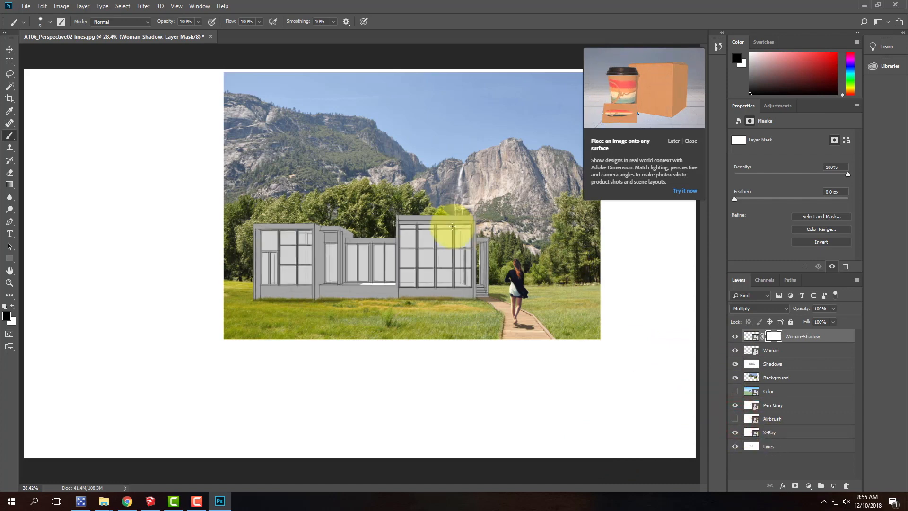
Crop the canvas on all sides to the edges of the mountain landscape photo and commit the crop
{"action": "key", "text": "ctrl+equal"}
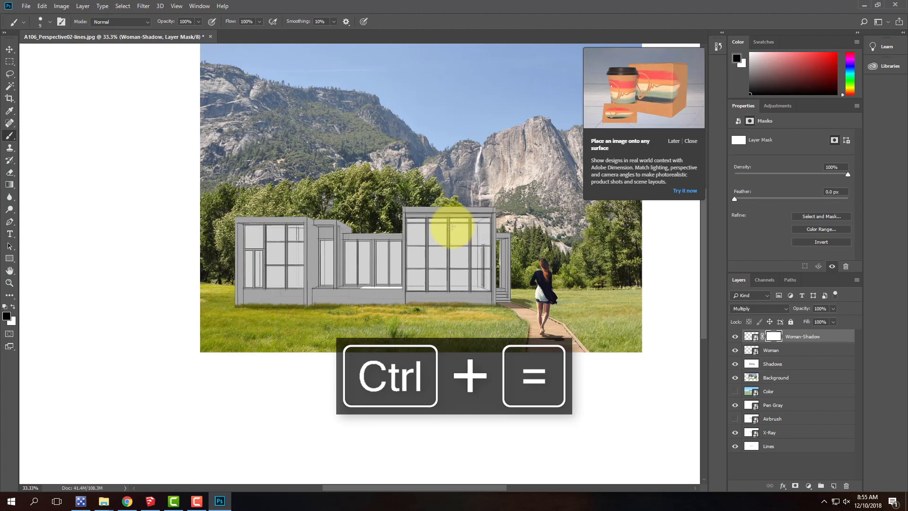
{"action": "left_click_drag", "start_coordinate": [371, 71], "coordinate": [232, 119]}
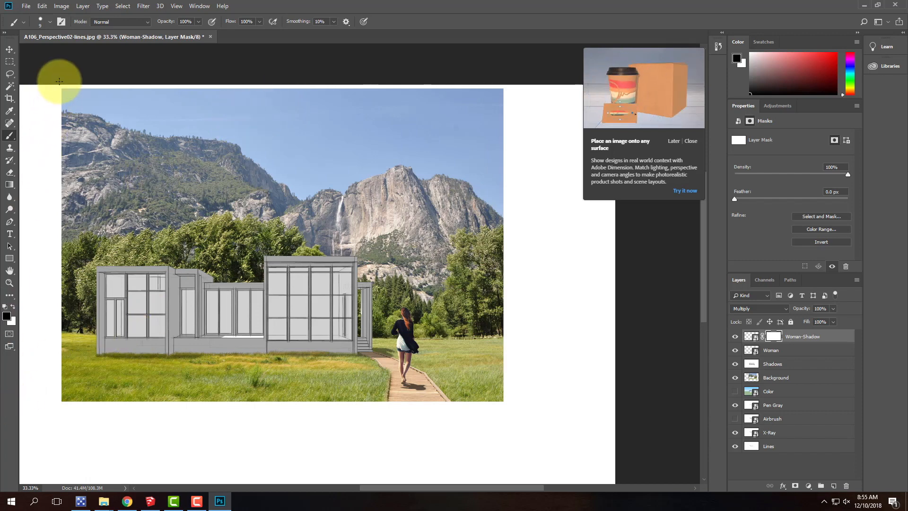
{"action": "key", "text": "ctrl+minus"}
{"action": "key", "text": "ctrl+minus"}
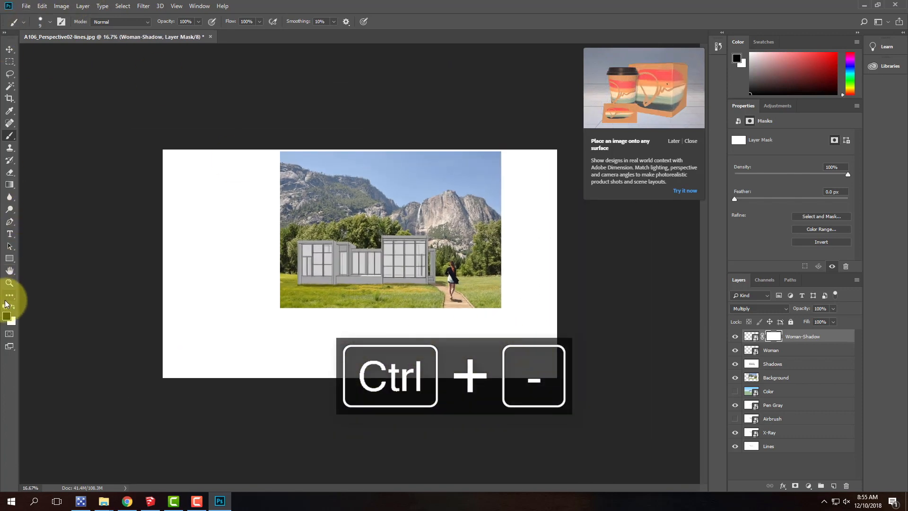
{"action": "left_click", "coordinate": [9, 94]}
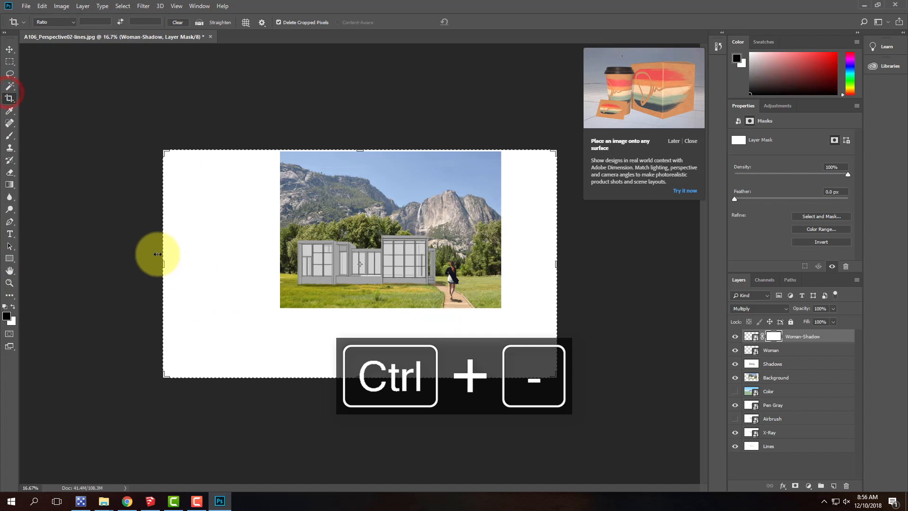
{"action": "left_click_drag", "start_coordinate": [161, 264], "coordinate": [220, 258]}
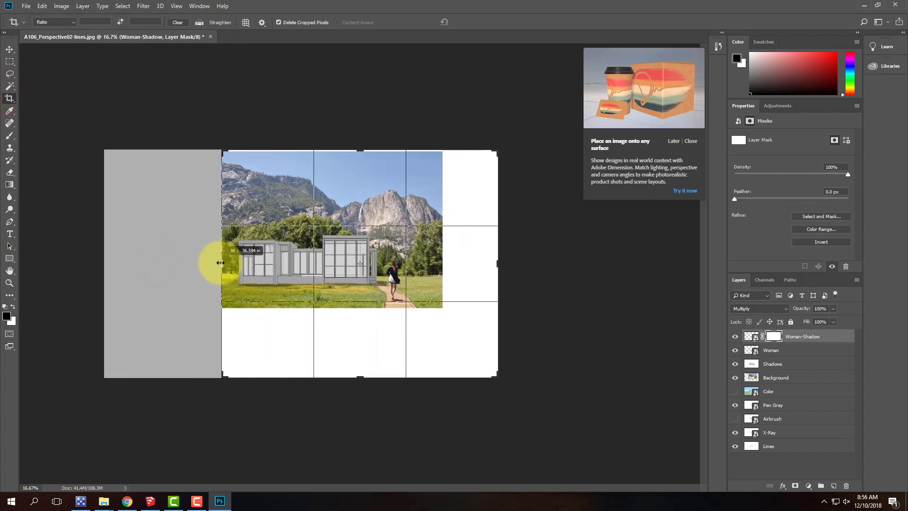
{"action": "mouse_move", "coordinate": [495, 261]}
{"action": "left_mouse_down"}
{"action": "mouse_move", "coordinate": [478, 260]}
{"action": "mouse_move", "coordinate": [494, 263]}
{"action": "left_mouse_up"}
{"action": "left_click_drag", "start_coordinate": [360, 150], "coordinate": [360, 151]}
{"action": "left_click_drag", "start_coordinate": [359, 376], "coordinate": [363, 343]}
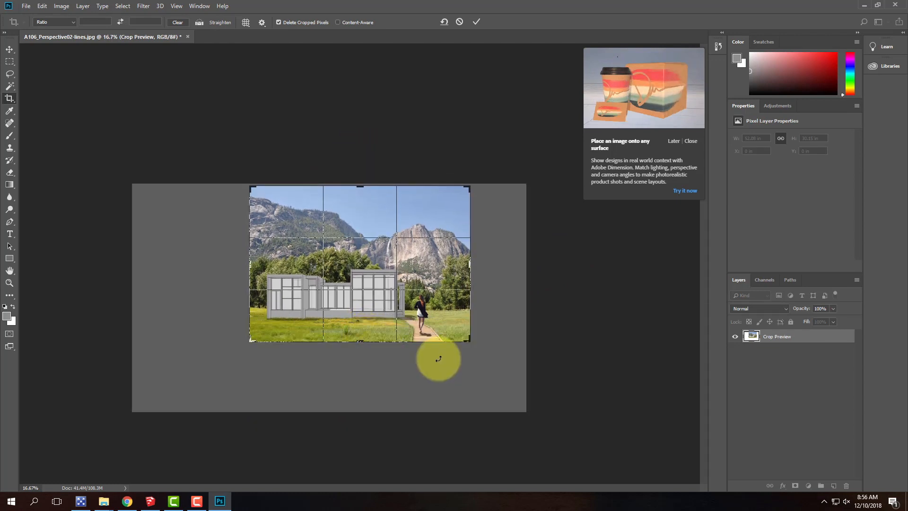
{"action": "left_click", "coordinate": [475, 24]}
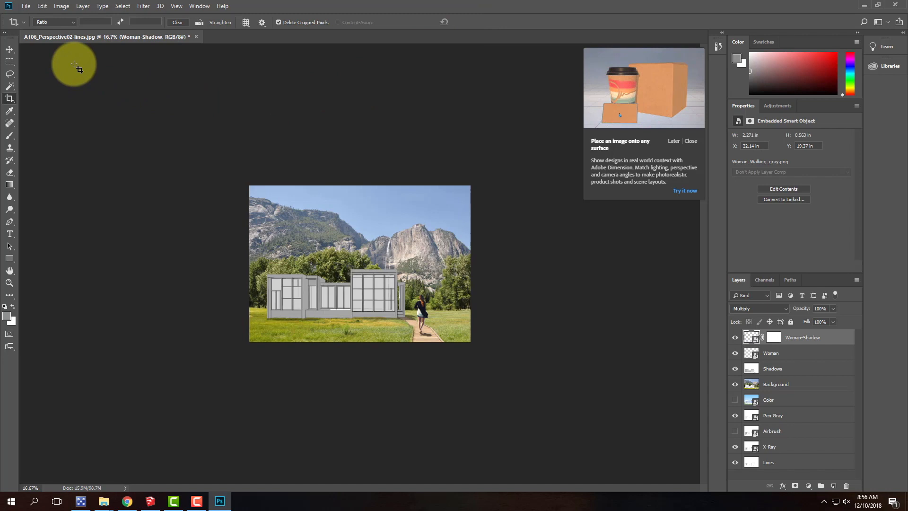
Reopen the crop frame to inspect the composition within it, and commit it with the same boundaries
{"action": "left_click", "coordinate": [10, 100]}
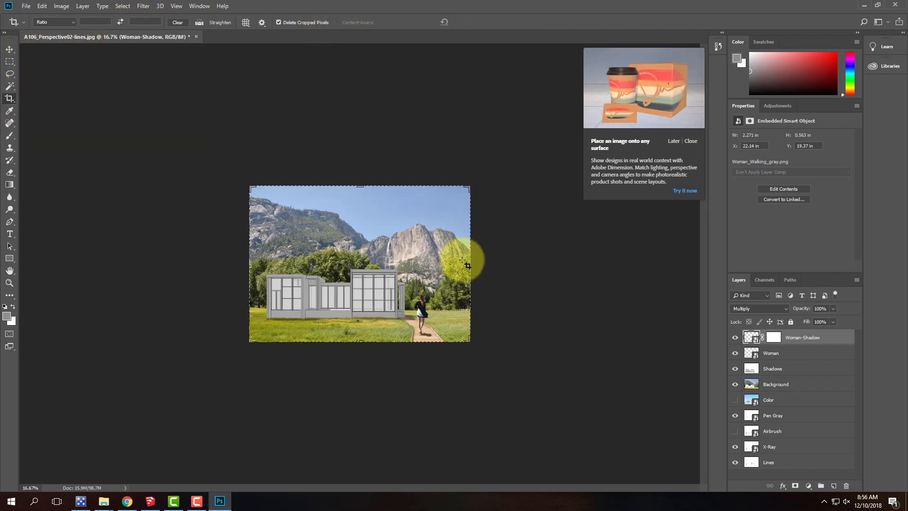
{"action": "left_click", "coordinate": [469, 265]}
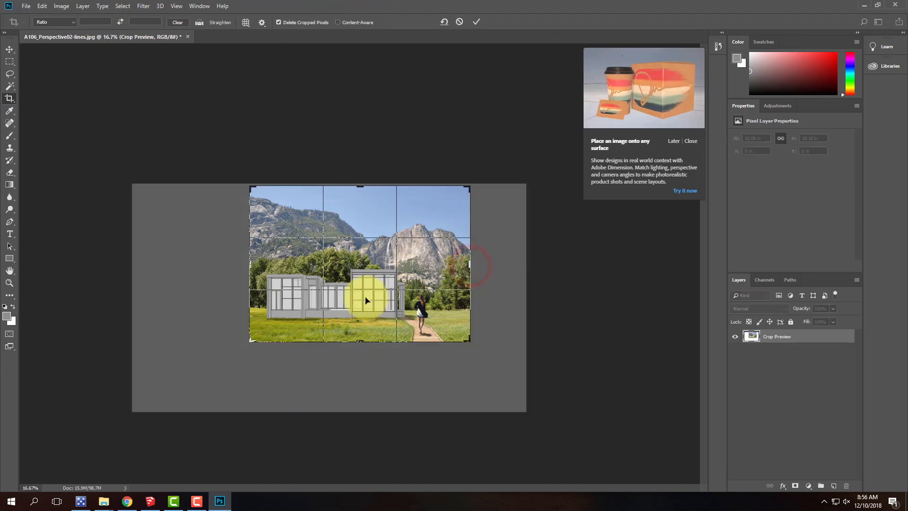
{"action": "key", "text": "ctrl+equal"}
{"action": "key", "text": "ctrl+equal"}
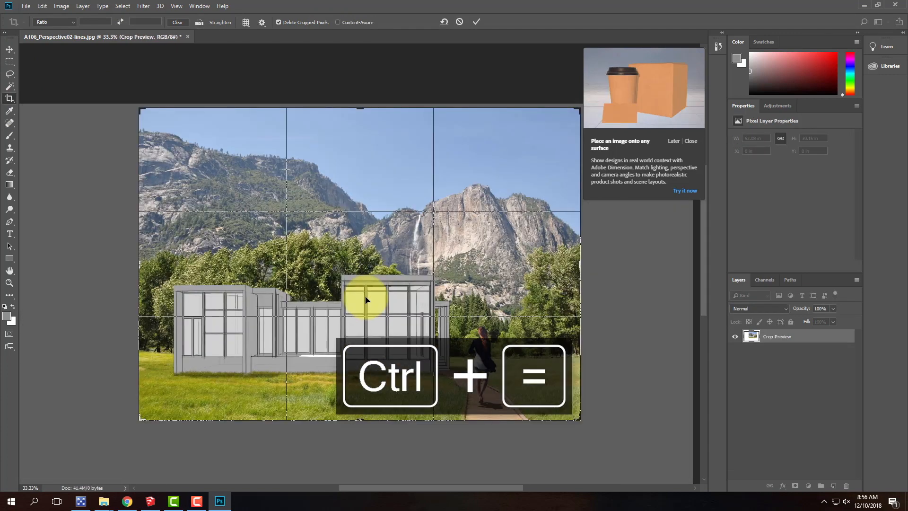
{"action": "left_click_drag", "start_coordinate": [447, 252], "coordinate": [431, 196]}
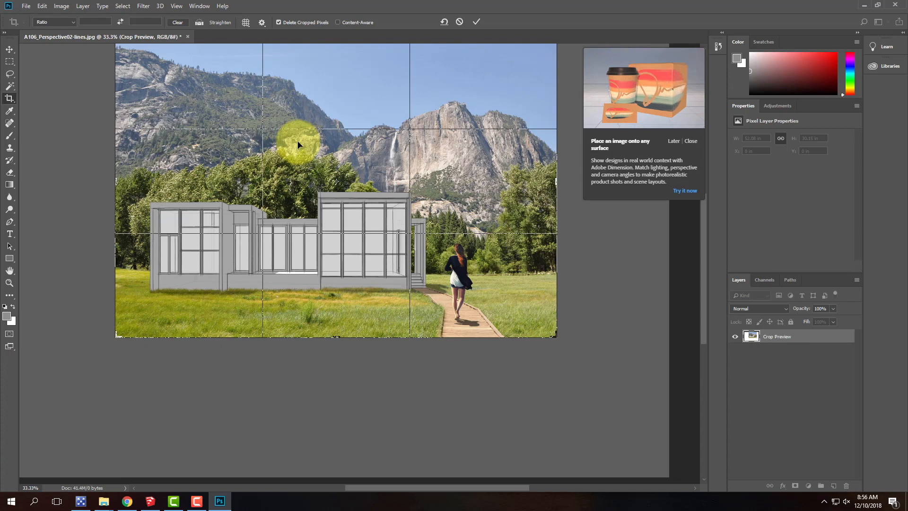
{"action": "left_click", "coordinate": [476, 21]}
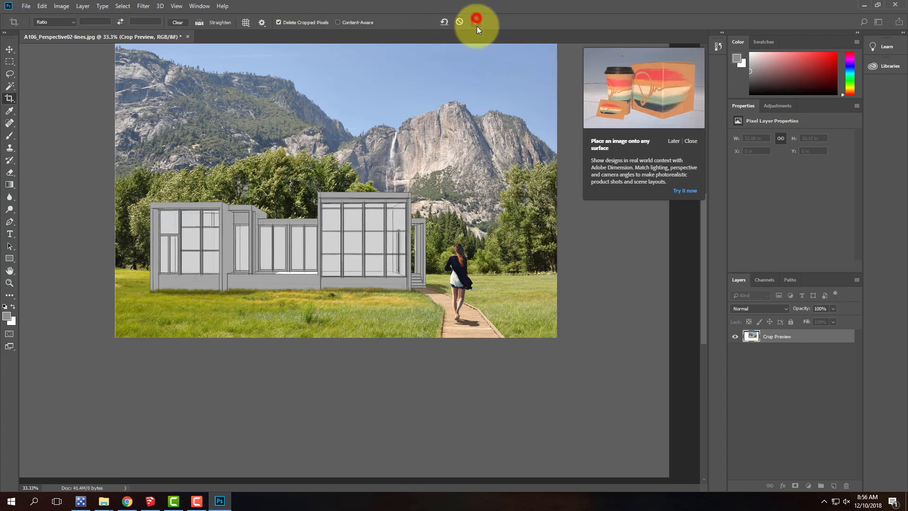
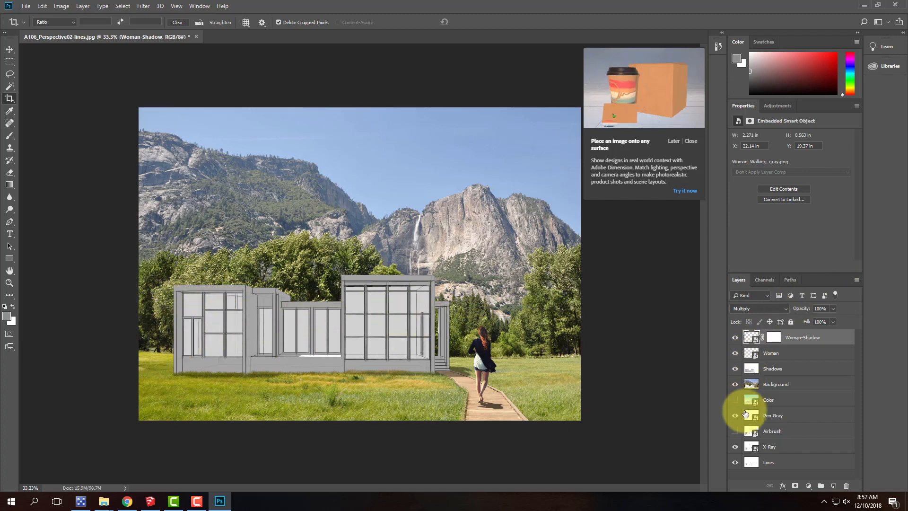
Hide every layer except Color so that only the colored building view is displayed
{"action": "left_click_drag", "start_coordinate": [735, 384], "coordinate": [734, 335]}
{"action": "left_click_drag", "start_coordinate": [734, 416], "coordinate": [741, 458]}
{"action": "left_click", "coordinate": [735, 400]}
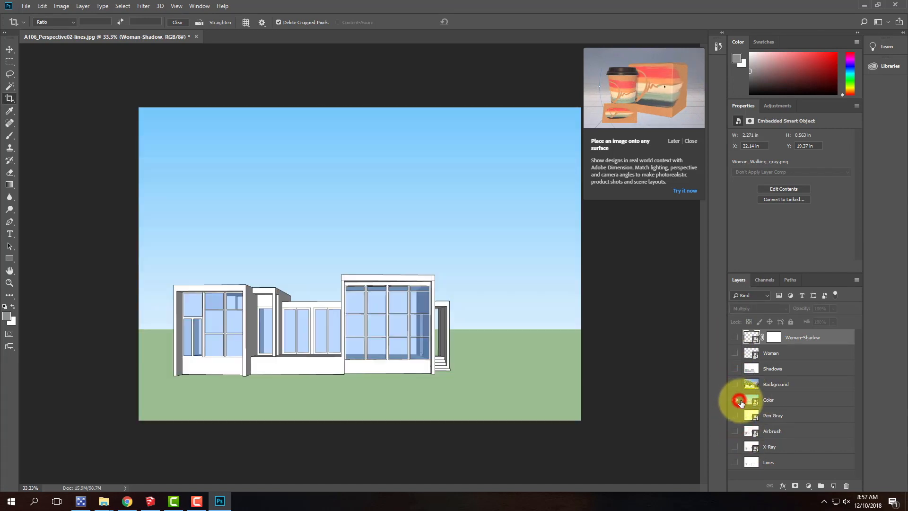
Ready the Magic Wand tool, then display and activate the Lines layer in place of the Color layer
{"action": "left_click", "coordinate": [10, 86]}
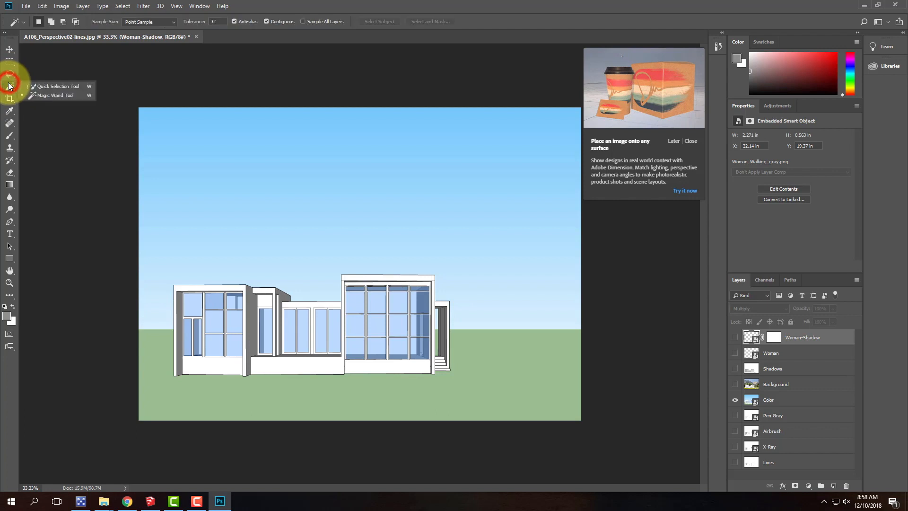
{"action": "left_click", "coordinate": [58, 98]}
{"action": "key", "text": "ctrl+equal"}
{"action": "key", "text": "ctrl+equal"}
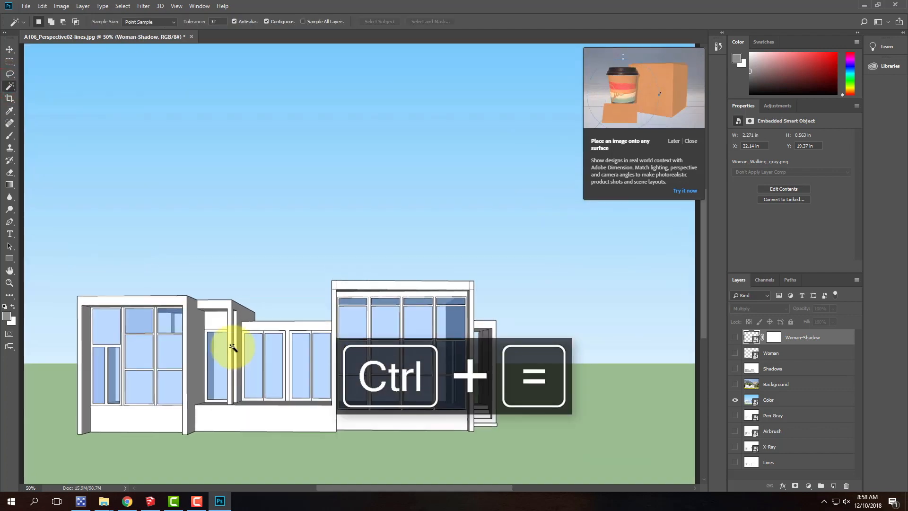
{"action": "left_click_drag", "start_coordinate": [233, 349], "coordinate": [456, 276]}
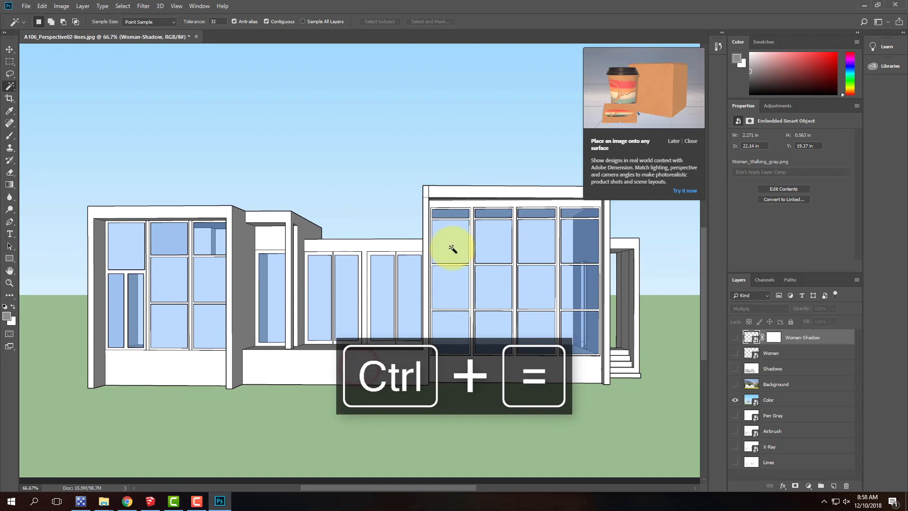
{"action": "left_click", "coordinate": [734, 400]}
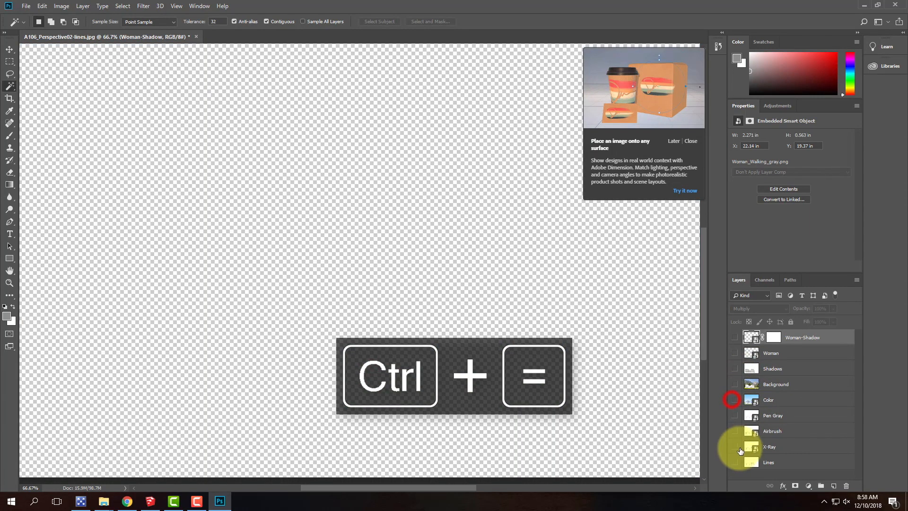
{"action": "left_click", "coordinate": [735, 462]}
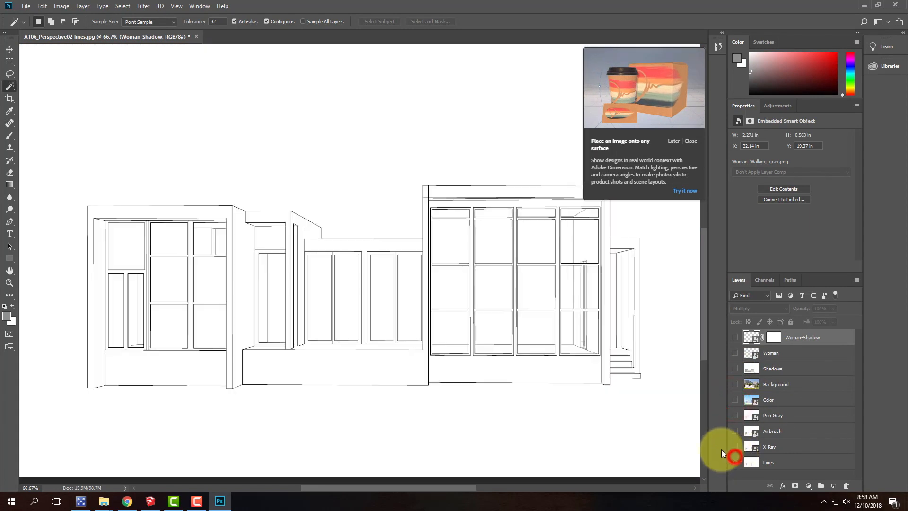
{"action": "left_click", "coordinate": [822, 461]}
Select six window panes of the building's left wing on the Lines layer with the Magic Wand, then clear the selection
{"action": "left_click", "coordinate": [132, 252]}
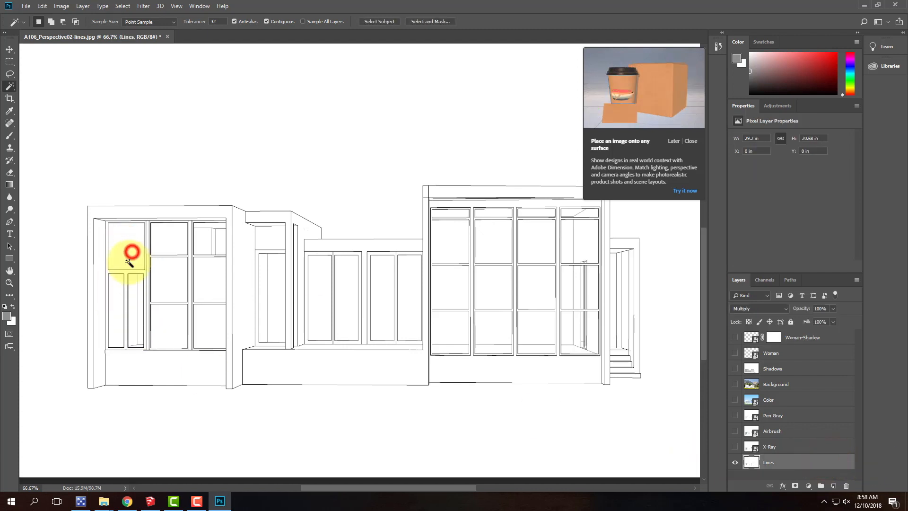
{"action": "left_click", "coordinate": [121, 248]}
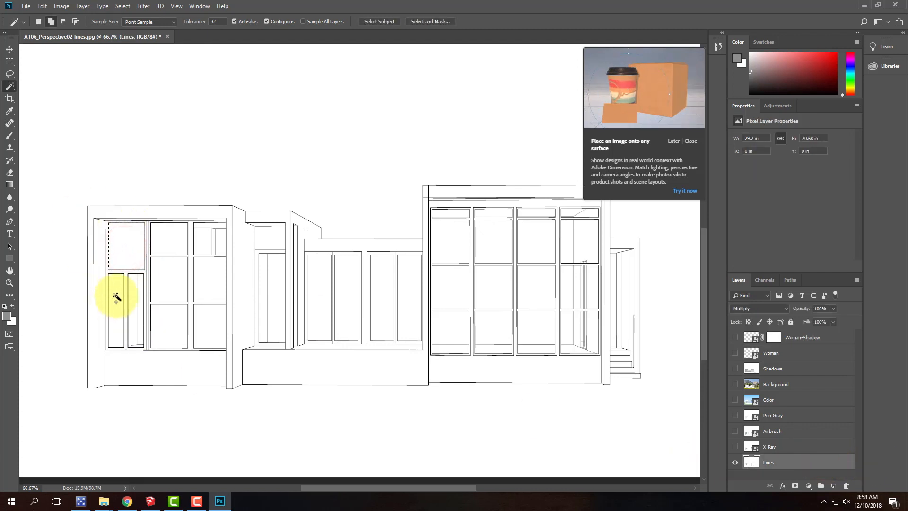
{"action": "left_click", "coordinate": [138, 292], "text": "shift"}
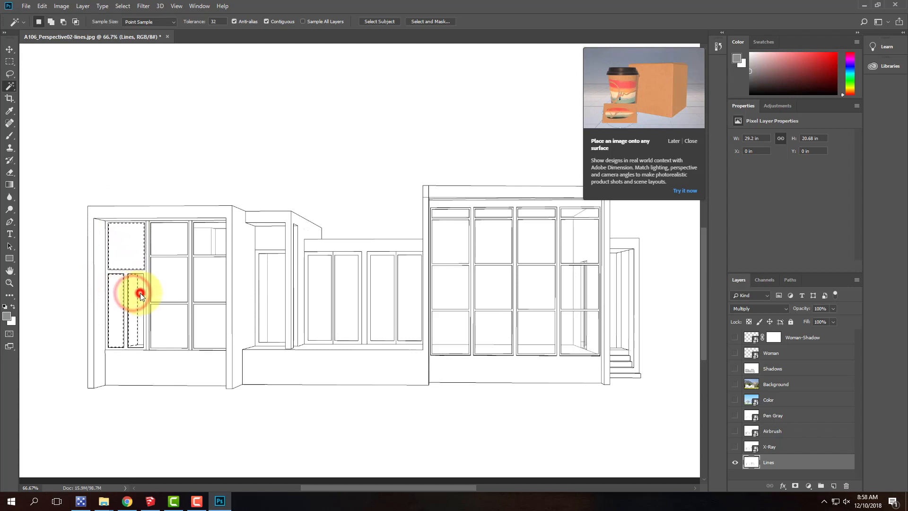
{"action": "left_click", "coordinate": [163, 243], "text": "shift"}
{"action": "left_click", "coordinate": [169, 279], "text": "shift"}
{"action": "left_click", "coordinate": [172, 314], "text": "shift"}
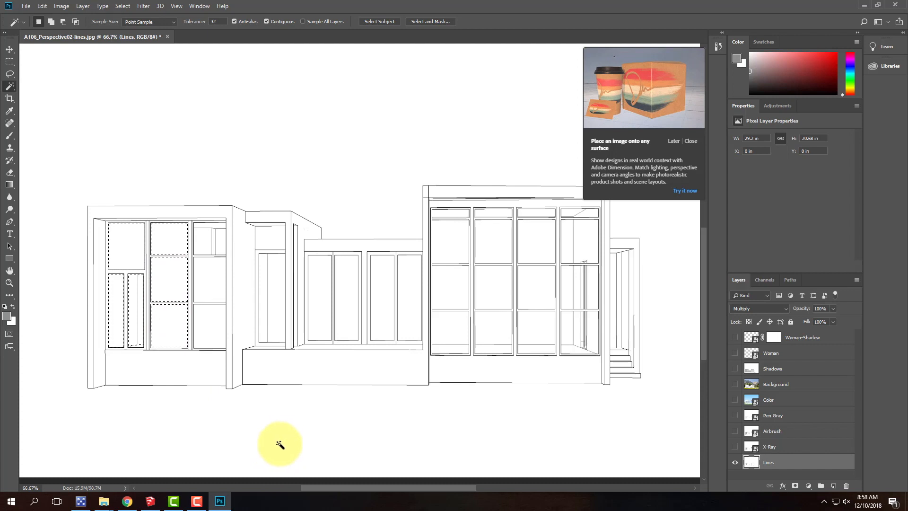
{"action": "left_click", "coordinate": [9, 62]}
{"action": "left_click", "coordinate": [105, 140]}
{"action": "left_click", "coordinate": [26, 6]}
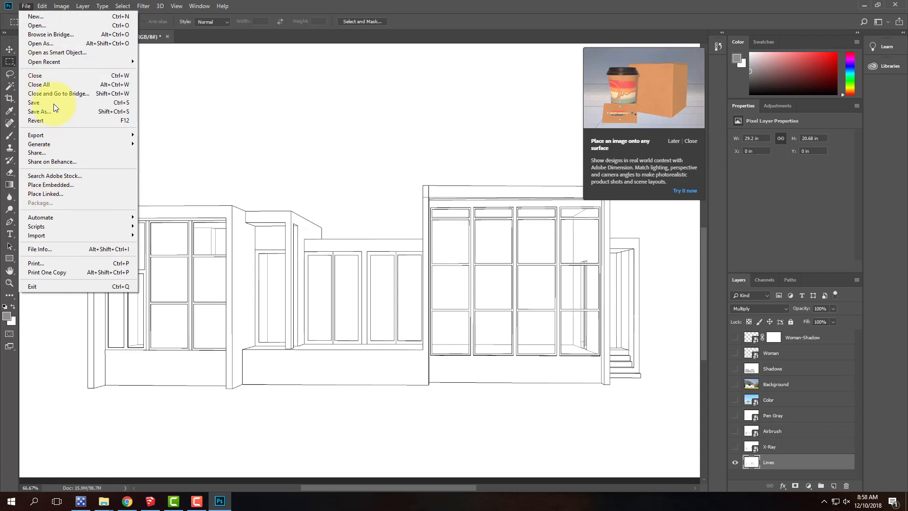
{"action": "left_click", "coordinate": [56, 185]}
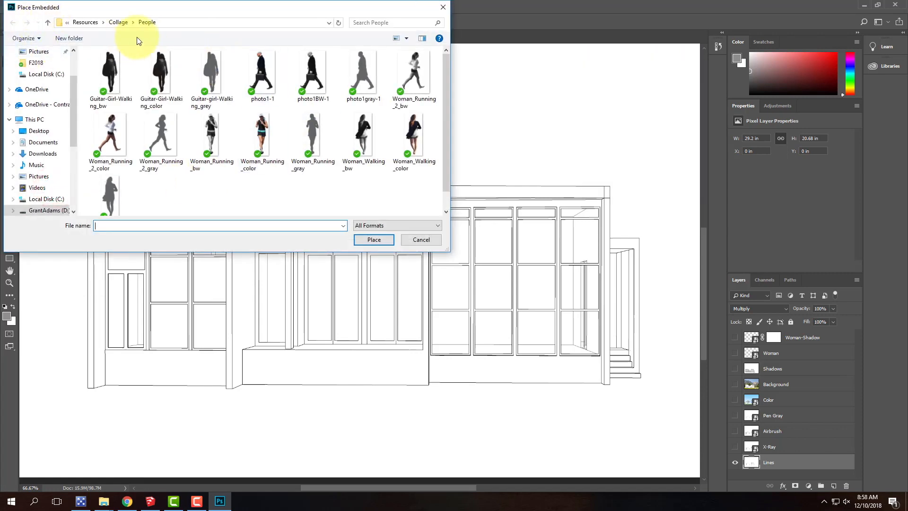
{"action": "left_click", "coordinate": [115, 23]}
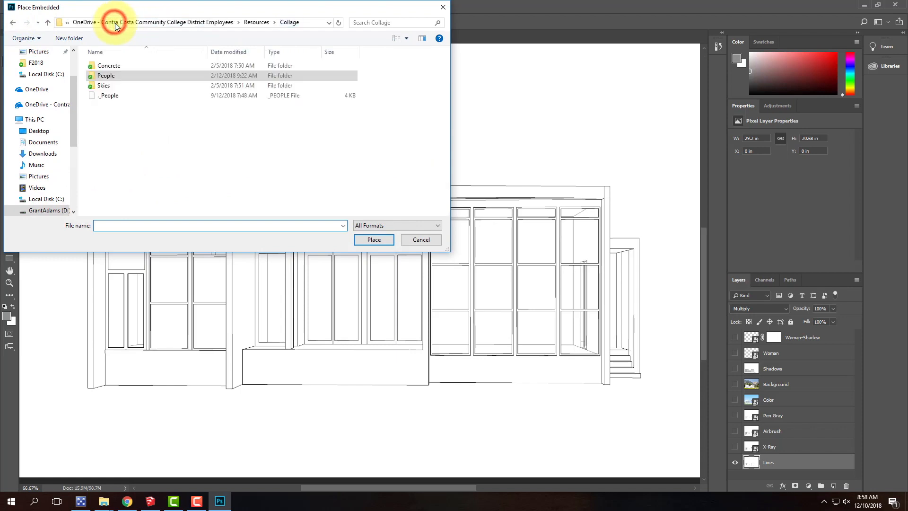
{"action": "double_click", "coordinate": [114, 86]}
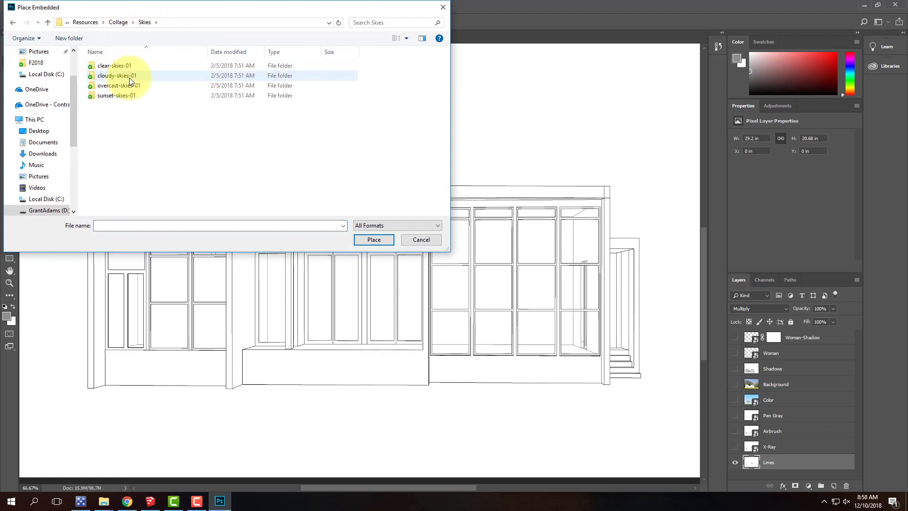
{"action": "left_click", "coordinate": [440, 9]}
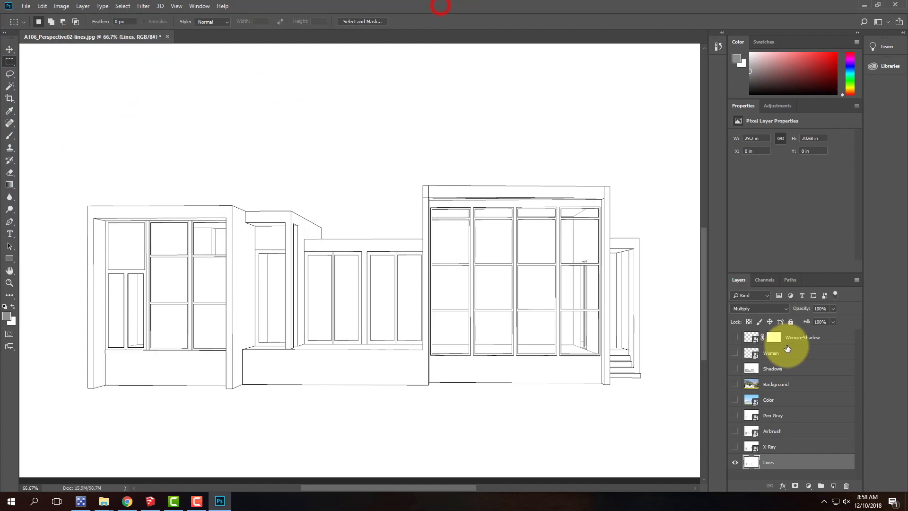
Display the Background layer together with the Lines layer, with the whole composition in view
{"action": "left_click", "coordinate": [736, 384]}
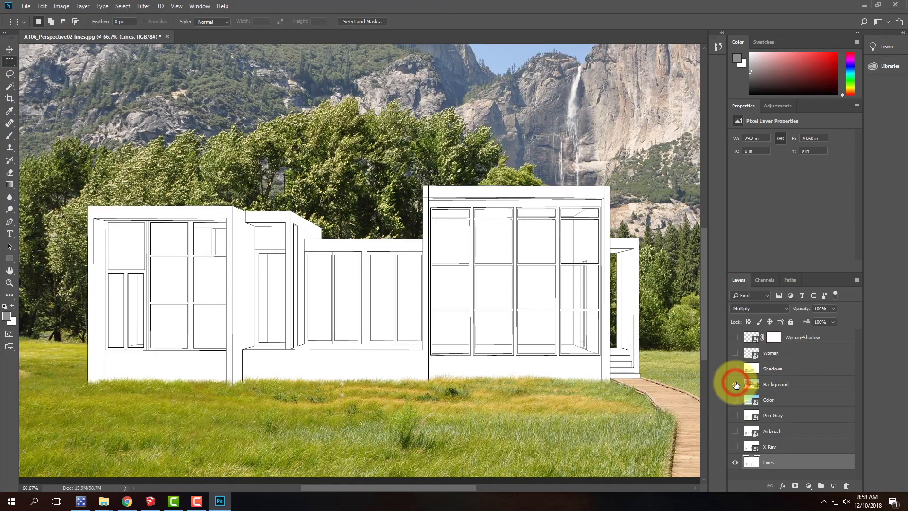
{"action": "key", "text": "ctrl+minus"}
{"action": "key", "text": "ctrl+minus"}
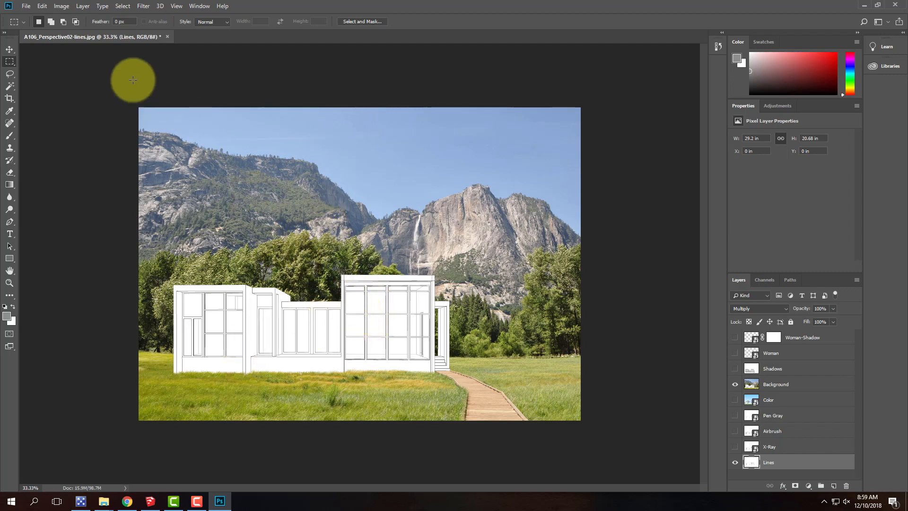
Place the FLY_6067 image from the clear-skies-01 folder as an embedded layer and move it to the top of the layer stack
{"action": "left_click", "coordinate": [27, 6]}
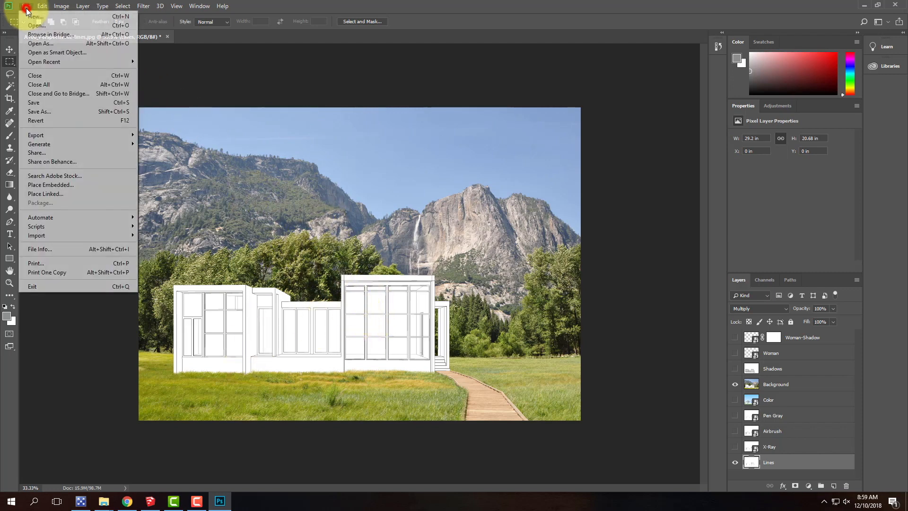
{"action": "left_click", "coordinate": [70, 187]}
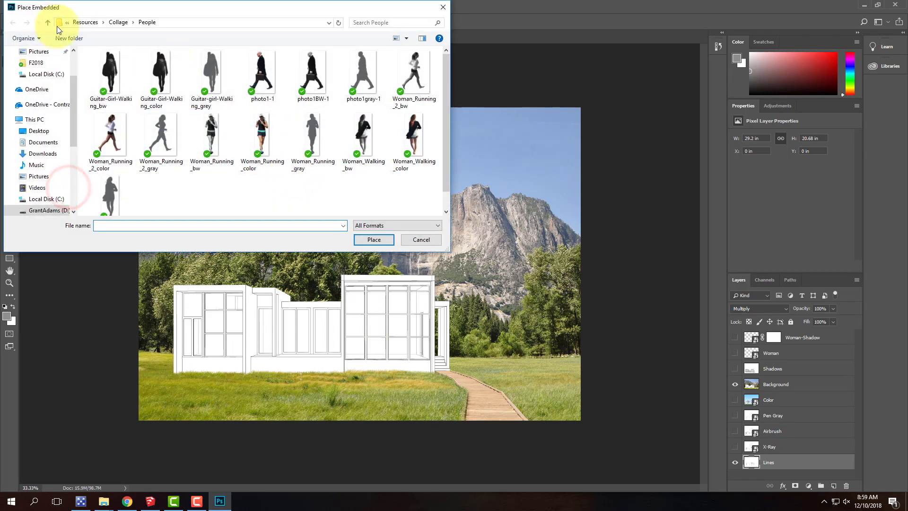
{"action": "left_click", "coordinate": [116, 25]}
{"action": "double_click", "coordinate": [101, 85]}
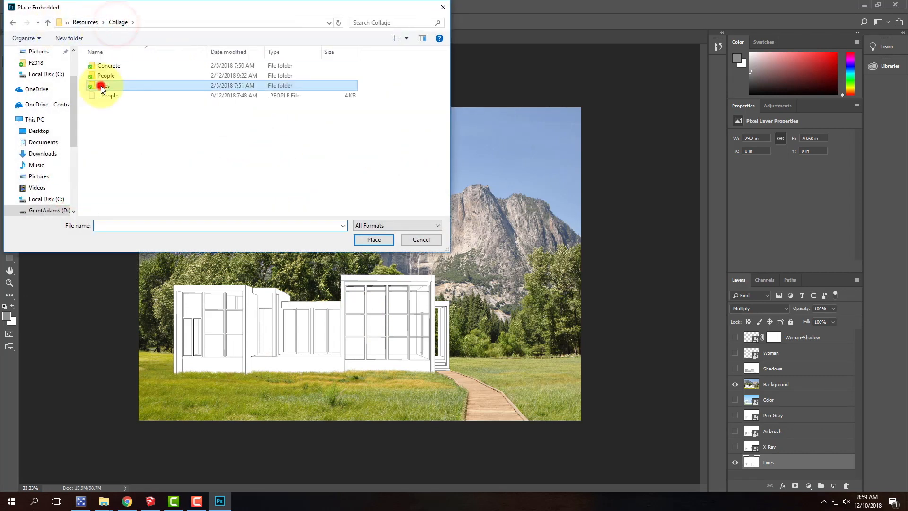
{"action": "double_click", "coordinate": [121, 67]}
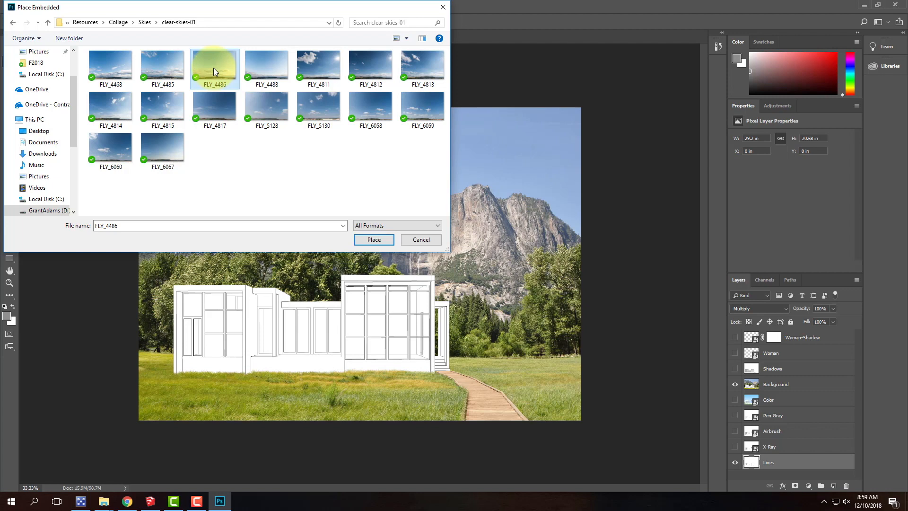
{"action": "left_click", "coordinate": [168, 140]}
{"action": "left_click", "coordinate": [373, 241]}
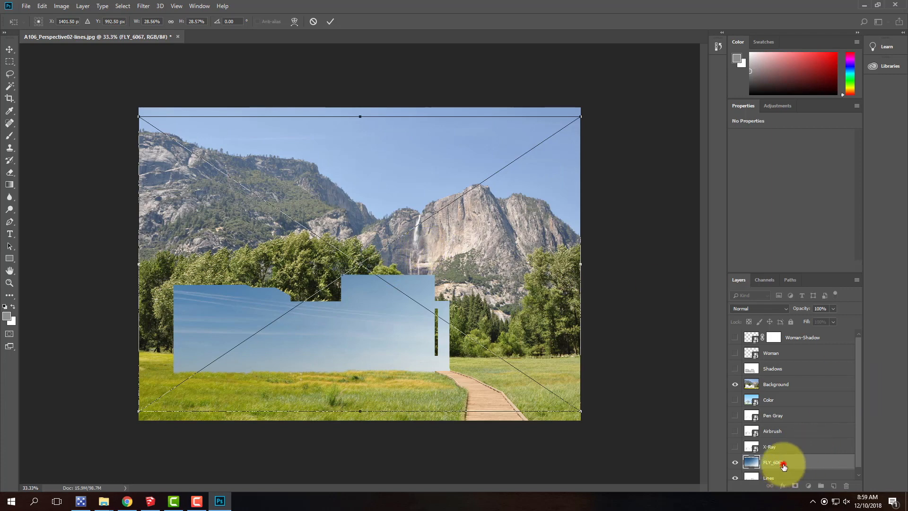
{"action": "left_click", "coordinate": [332, 21]}
{"action": "left_click_drag", "start_coordinate": [781, 462], "coordinate": [773, 331]}
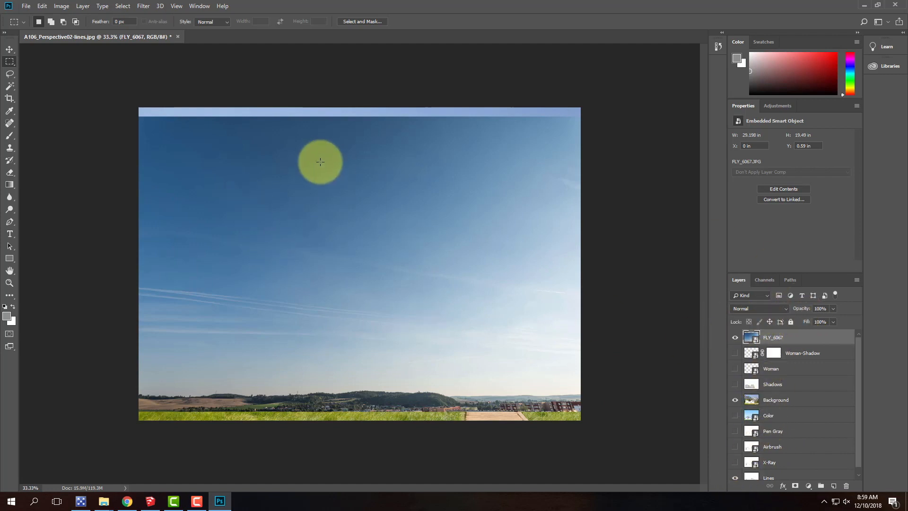
Free-transform the FLY_6067 sky layer to a vertical position of about 905 px, with its opacity reduced to 65% for alignment
{"action": "left_click", "coordinate": [7, 49]}
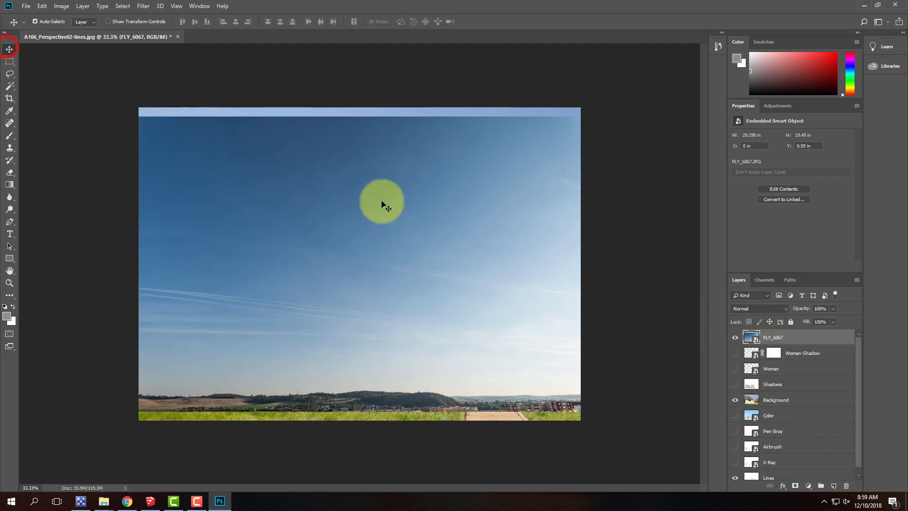
{"action": "left_click", "coordinate": [42, 5]}
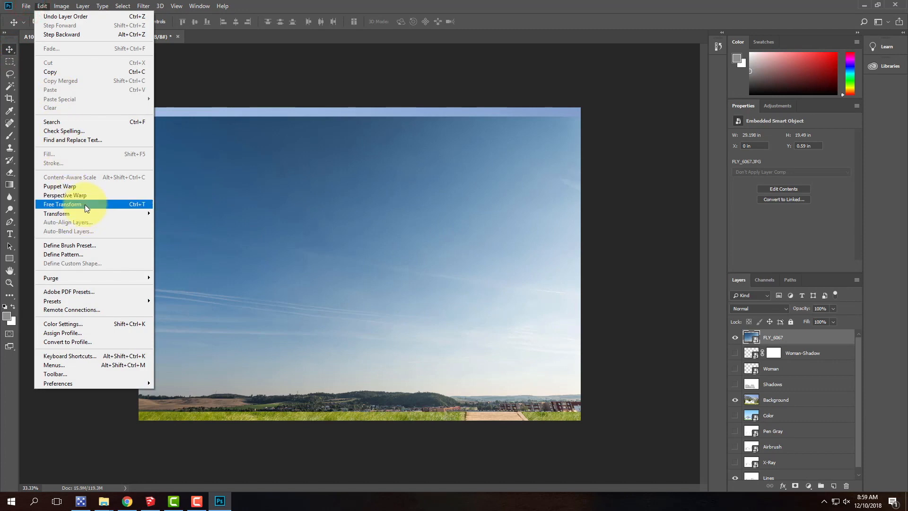
{"action": "mouse_move", "coordinate": [79, 214]}
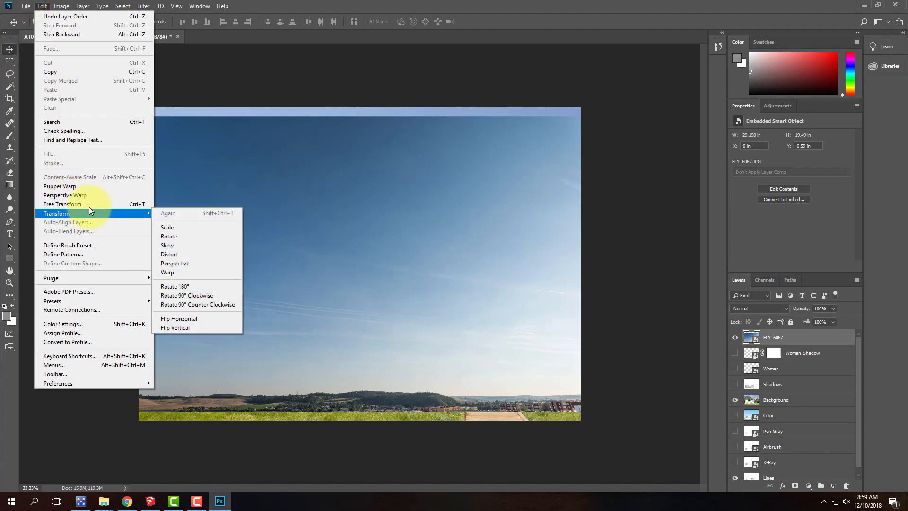
{"action": "left_click", "coordinate": [89, 204]}
{"action": "left_click_drag", "start_coordinate": [360, 282], "coordinate": [360, 271]}
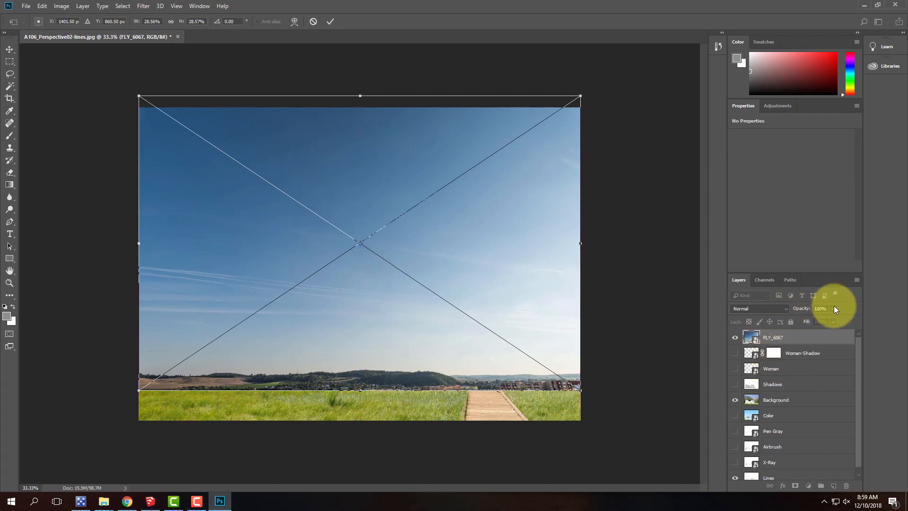
{"action": "left_click_drag", "start_coordinate": [826, 314], "coordinate": [807, 317]}
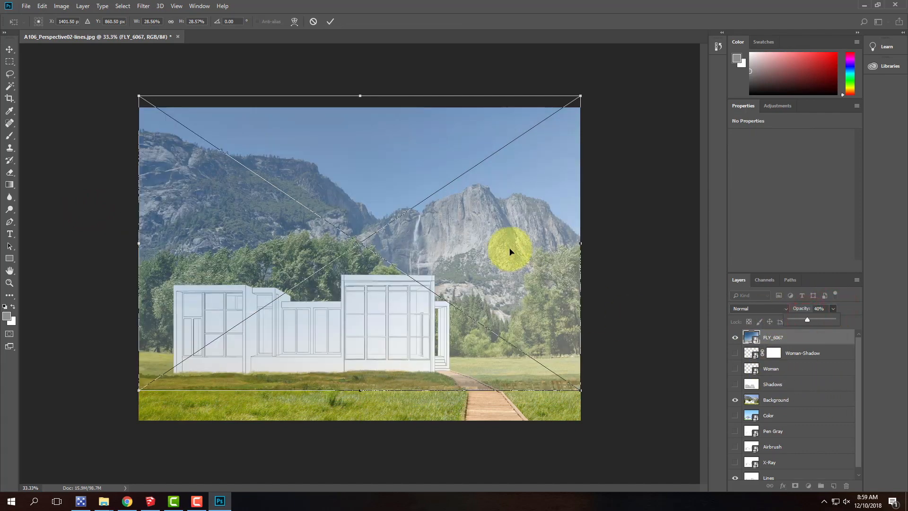
{"action": "left_click_drag", "start_coordinate": [812, 319], "coordinate": [819, 318]}
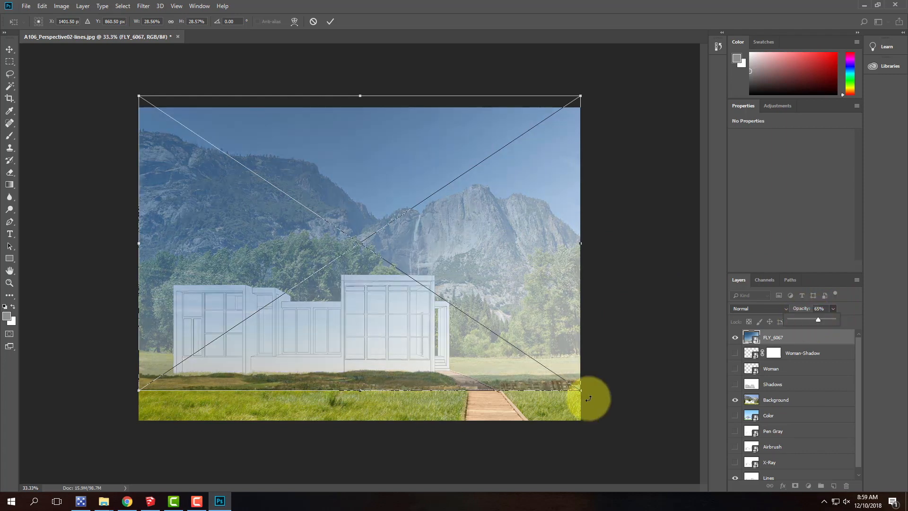
{"action": "left_click_drag", "start_coordinate": [506, 321], "coordinate": [503, 327]}
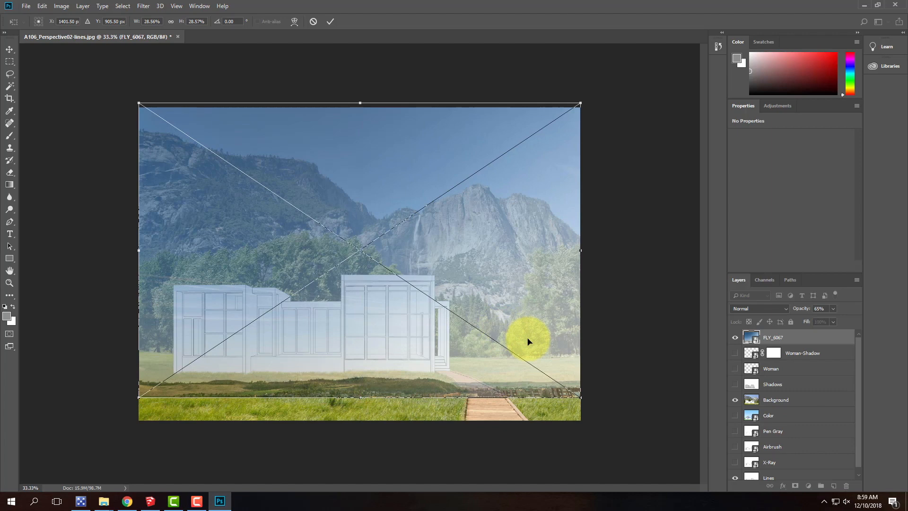
{"action": "left_click", "coordinate": [335, 21]}
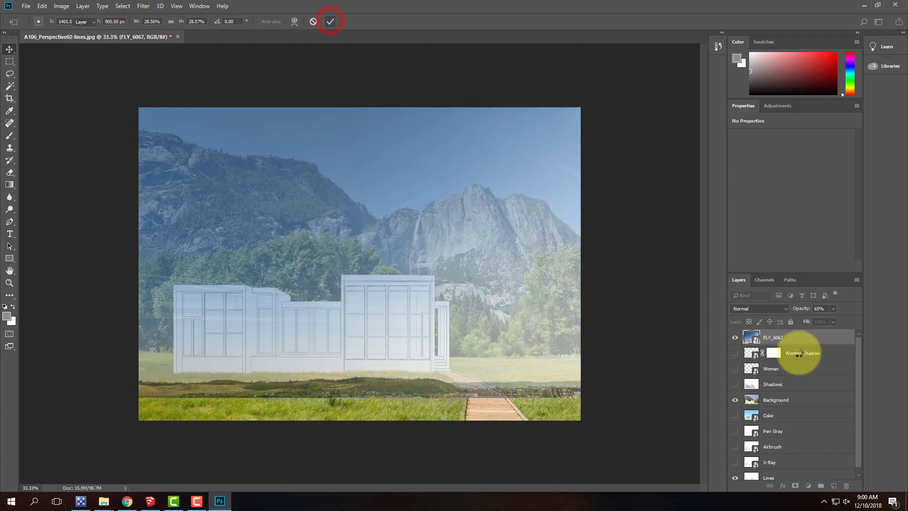
Set the sky layer's opacity to 100% and flip the image horizontally
{"action": "left_click_drag", "start_coordinate": [838, 320], "coordinate": [897, 327]}
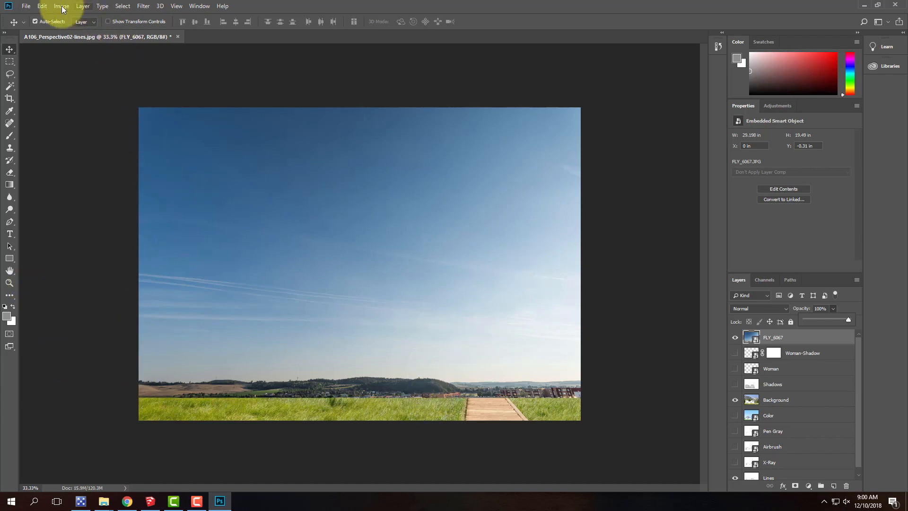
{"action": "left_click", "coordinate": [42, 6]}
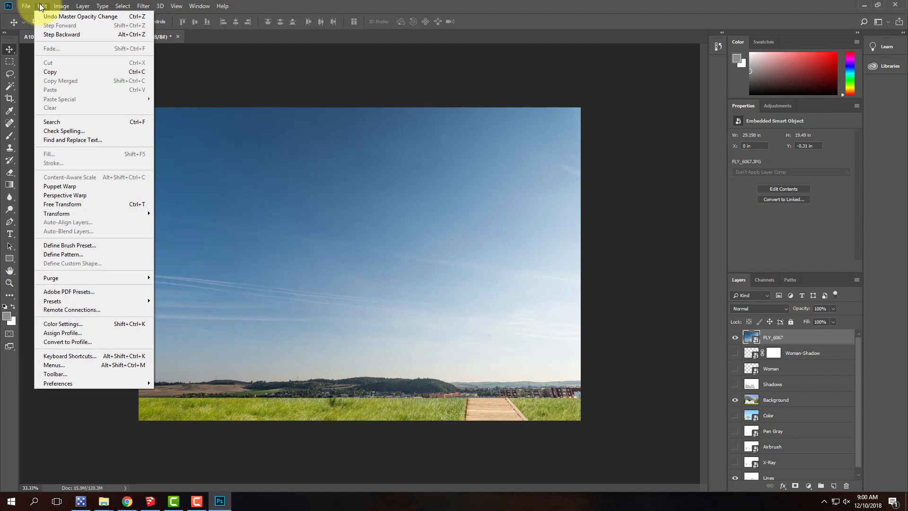
{"action": "mouse_move", "coordinate": [76, 212]}
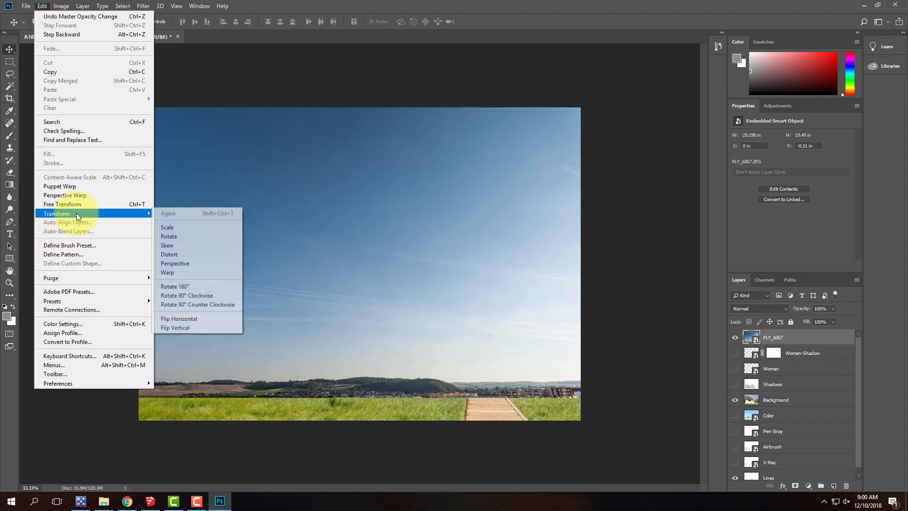
{"action": "left_click", "coordinate": [200, 318]}
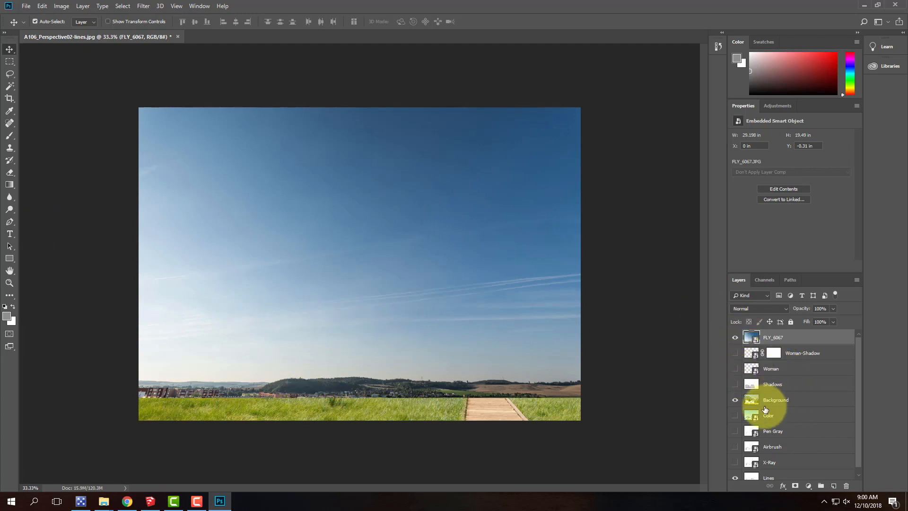
Hide the FLY_6067 and Background layers and make Lines the active layer for Magic Wand selection around the building's left wing
{"action": "left_click", "coordinate": [735, 338]}
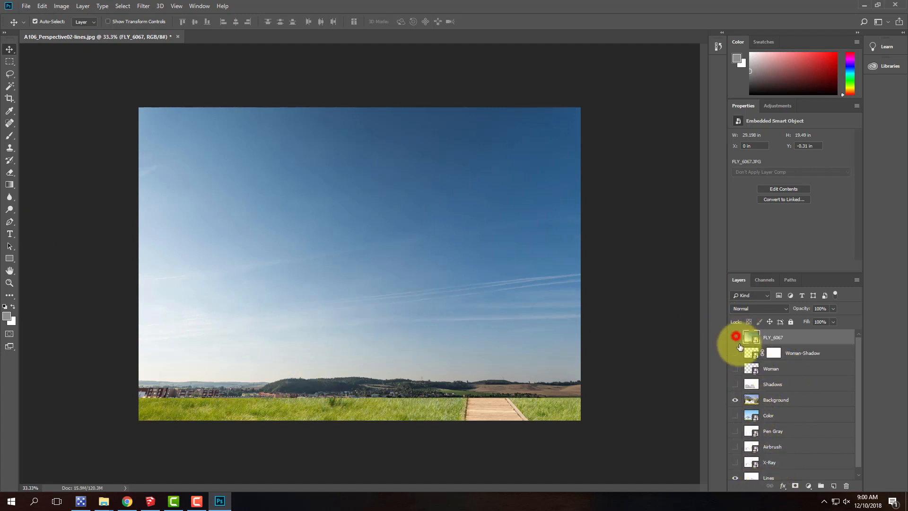
{"action": "left_click", "coordinate": [735, 399]}
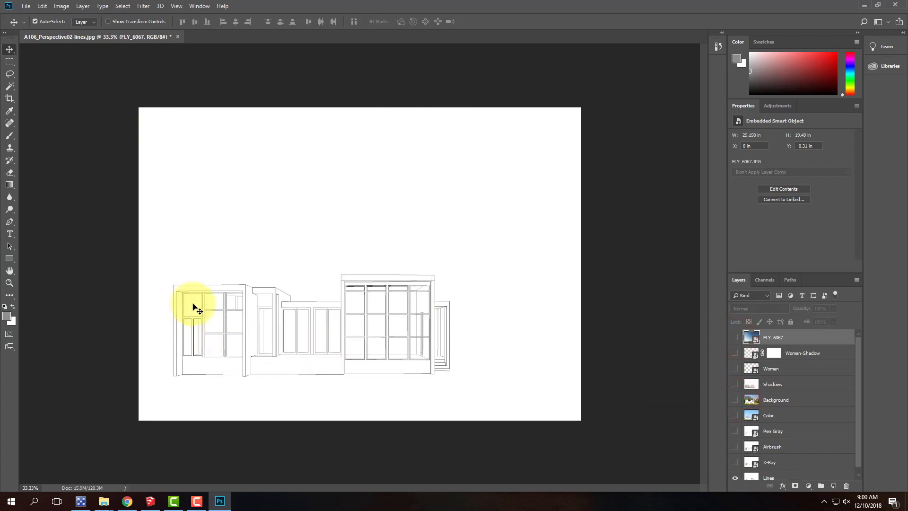
{"action": "left_click", "coordinate": [10, 85]}
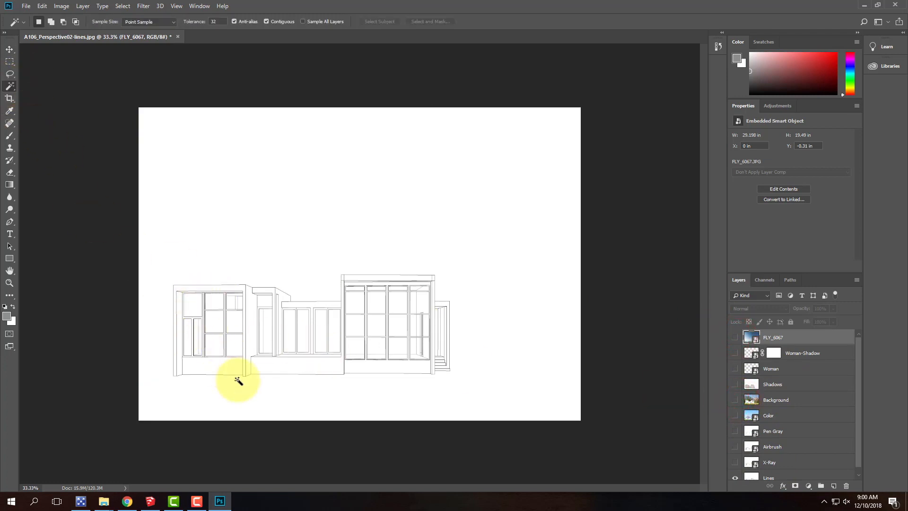
{"action": "key", "text": "ctrl+equal"}
{"action": "key", "text": "ctrl+equal"}
{"action": "key", "text": "ctrl+equal"}
{"action": "left_click_drag", "start_coordinate": [244, 335], "coordinate": [533, 138]}
{"action": "left_click", "coordinate": [166, 186]}
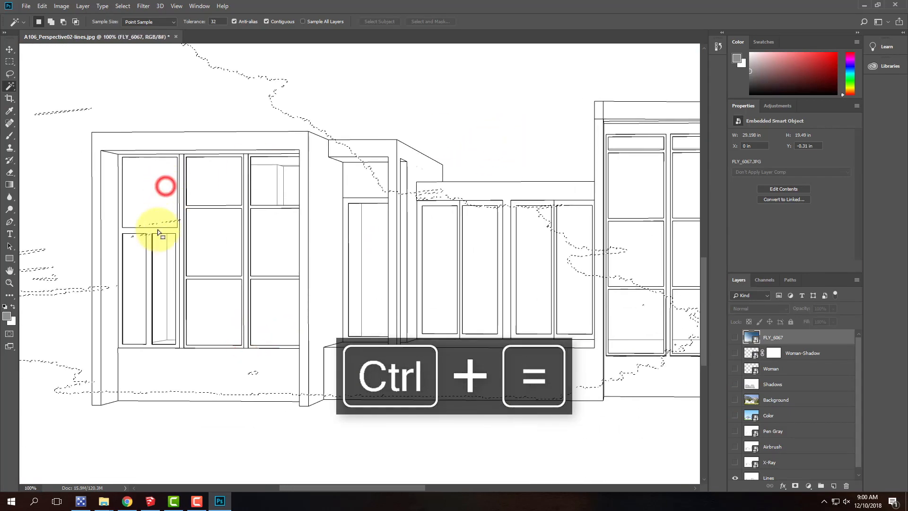
{"action": "left_click", "coordinate": [770, 480]}
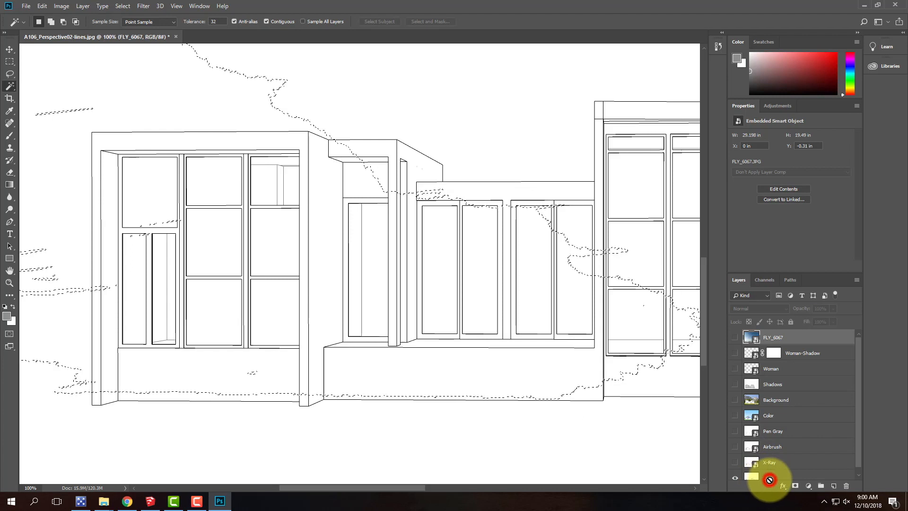
Select the upper pane and the two narrow lower panes in the left wing's first window column with the Magic Wand
{"action": "left_click", "coordinate": [157, 172]}
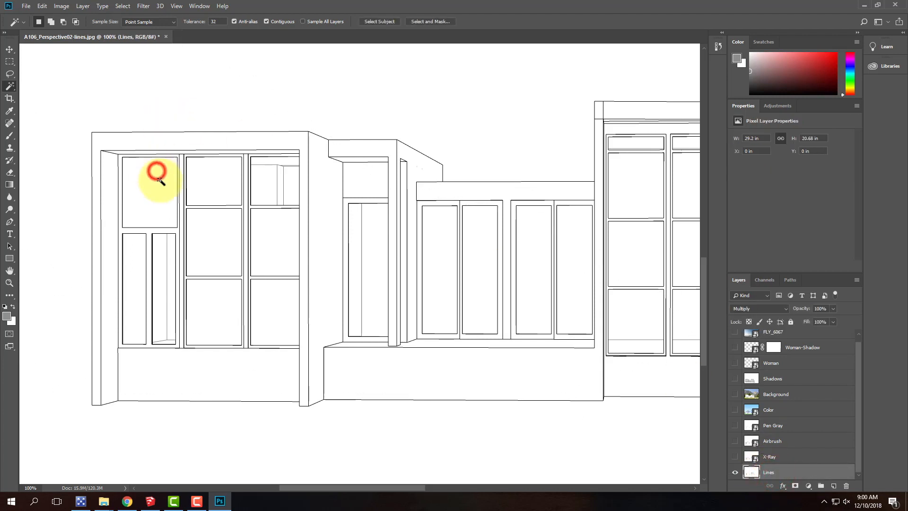
{"action": "left_click", "coordinate": [137, 271], "text": "shift"}
{"action": "left_click", "coordinate": [159, 270], "text": "shift"}
{"action": "left_click", "coordinate": [170, 268], "text": "shift"}
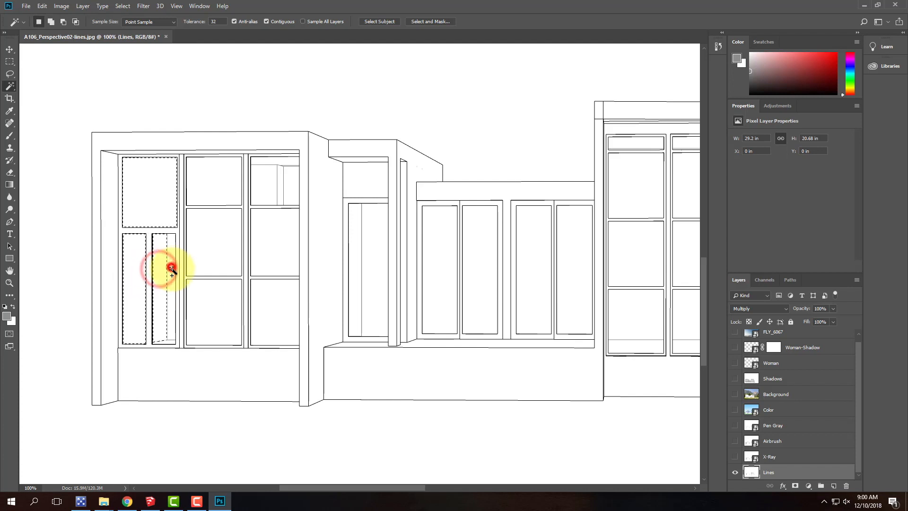
{"action": "left_click", "coordinate": [168, 341], "text": "shift"}
Add all panes of the left wing's second and third window columns to the selection, including the small interior-line areas
{"action": "left_click", "coordinate": [225, 319], "text": "shift"}
{"action": "left_click", "coordinate": [223, 257], "text": "shift"}
{"action": "left_click", "coordinate": [223, 186], "text": "shift"}
{"action": "left_click", "coordinate": [259, 184], "text": "shift"}
{"action": "left_click", "coordinate": [269, 158], "text": "shift"}
{"action": "left_click", "coordinate": [286, 166], "text": "shift"}
{"action": "left_click", "coordinate": [291, 170], "text": "shift"}
{"action": "left_click", "coordinate": [284, 169], "text": "shift"}
{"action": "left_click", "coordinate": [290, 166], "text": "shift"}
{"action": "left_click", "coordinate": [279, 172], "text": "shift"}
{"action": "left_click", "coordinate": [279, 172], "text": "shift"}
{"action": "left_click", "coordinate": [277, 235], "text": "shift"}
{"action": "left_click", "coordinate": [281, 325], "text": "shift"}
Add the narrow recessed pane and the four tall panes of the building's middle section to the selection
{"action": "left_click", "coordinate": [360, 261], "text": "shift"}
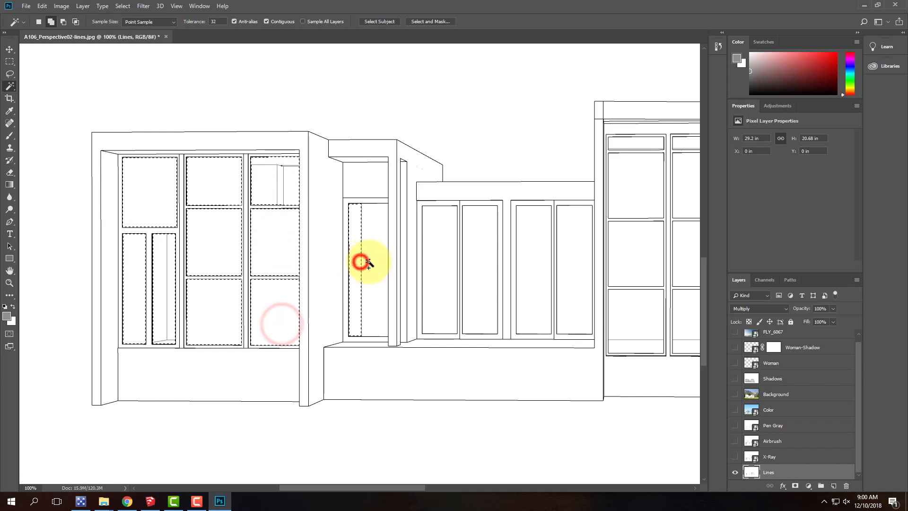
{"action": "left_click", "coordinate": [437, 250], "text": "shift"}
{"action": "left_click", "coordinate": [483, 248], "text": "shift"}
{"action": "left_click", "coordinate": [537, 240], "text": "shift"}
{"action": "left_click", "coordinate": [581, 241], "text": "shift"}
Add the bottom panes in the first three window columns of the building's right wing to the selection, including their floor strips
{"action": "left_click_drag", "start_coordinate": [665, 239], "coordinate": [294, 250]}
{"action": "left_click", "coordinate": [269, 358], "text": "shift"}
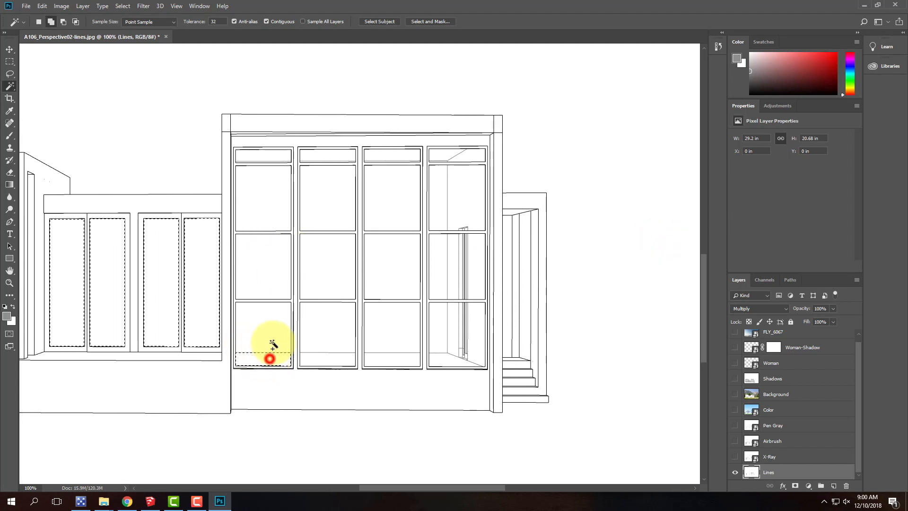
{"action": "left_click", "coordinate": [326, 362], "text": "shift"}
{"action": "left_click", "coordinate": [398, 360], "text": "shift"}
Add the bottom pane of the right wing's fourth window column to the selection, including the small areas between its interior lines
{"action": "left_click", "coordinate": [441, 326], "text": "shift"}
{"action": "left_click", "coordinate": [474, 322], "text": "shift"}
{"action": "left_click", "coordinate": [450, 357], "text": "shift"}
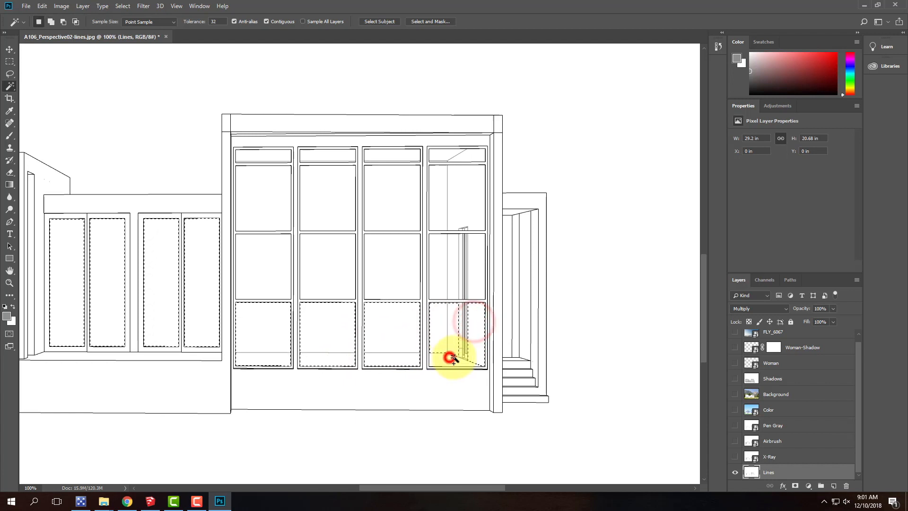
{"action": "left_click", "coordinate": [466, 333], "text": "shift"}
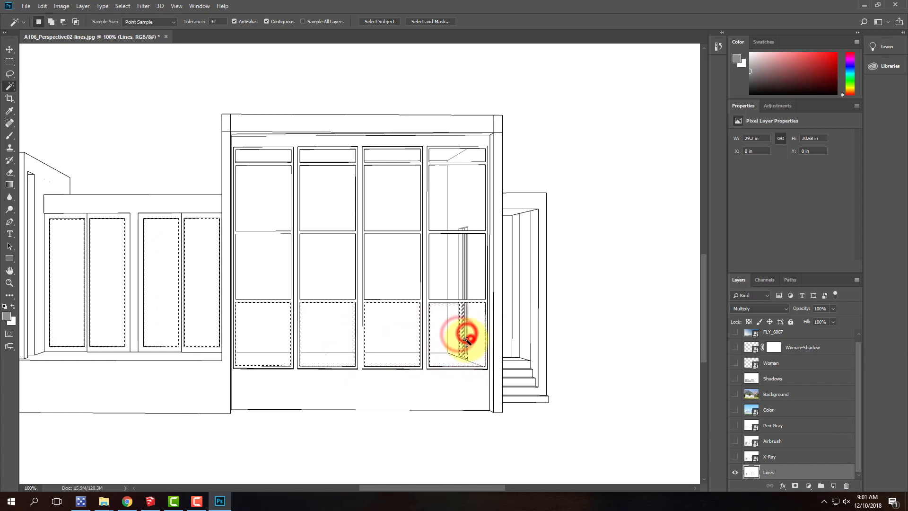
{"action": "left_click", "coordinate": [467, 336], "text": "shift"}
{"action": "left_click", "coordinate": [464, 341], "text": "shift"}
{"action": "left_click", "coordinate": [462, 357], "text": "shift"}
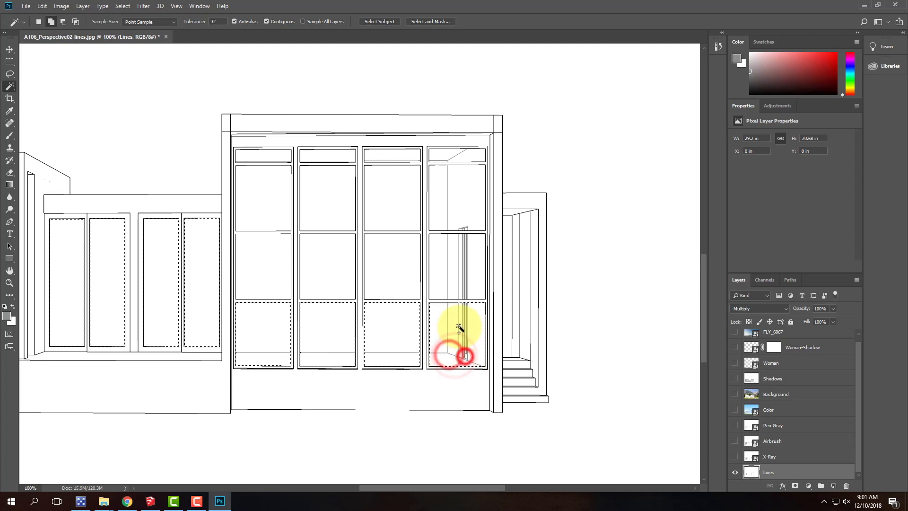
Add the pane above the bottom one in the right wing's fourth column to the selection, including its narrow interior-line areas
{"action": "left_click", "coordinate": [441, 276], "text": "shift"}
{"action": "left_click", "coordinate": [453, 276], "text": "shift"}
{"action": "left_click", "coordinate": [462, 276], "text": "shift"}
{"action": "left_click", "coordinate": [467, 275], "text": "shift"}
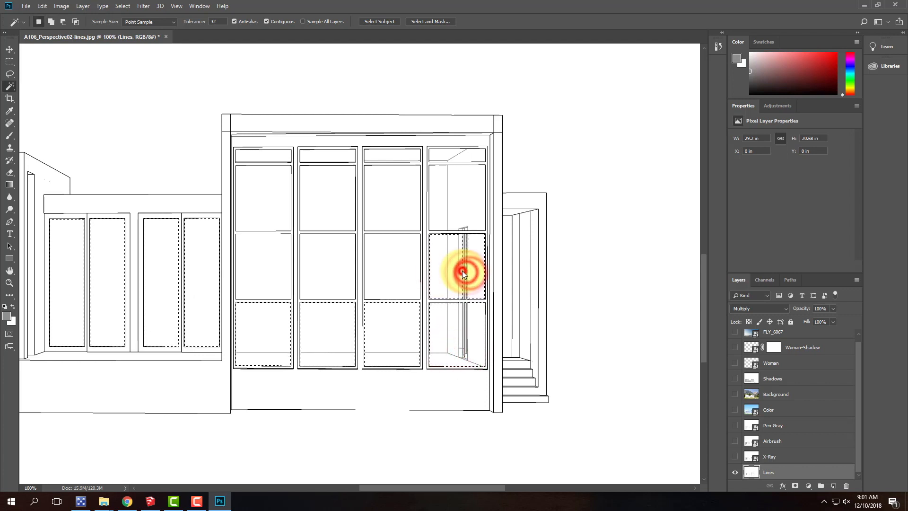
{"action": "left_click", "coordinate": [464, 271], "text": "shift"}
{"action": "left_click", "coordinate": [465, 270], "text": "shift"}
Add the large upper pane of the right wing's fourth column to the selection, including the tiny areas around its interior lines
{"action": "left_click", "coordinate": [471, 215], "text": "shift"}
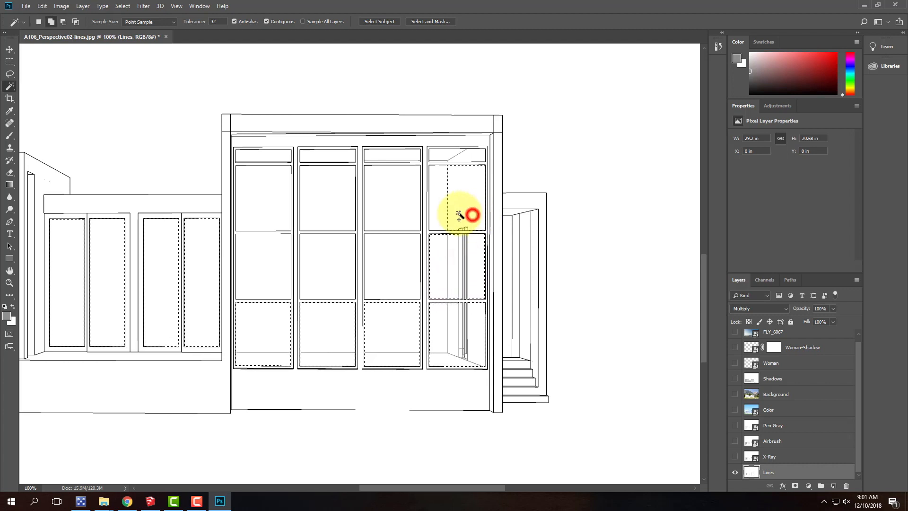
{"action": "left_click", "coordinate": [439, 205], "text": "shift"}
{"action": "left_click", "coordinate": [462, 230], "text": "shift"}
{"action": "left_click", "coordinate": [466, 229], "text": "shift"}
{"action": "left_click", "coordinate": [461, 228], "text": "shift"}
{"action": "left_click", "coordinate": [466, 229], "text": "shift"}
{"action": "left_click", "coordinate": [467, 227], "text": "shift"}
{"action": "left_click", "coordinate": [466, 228], "text": "shift"}
{"action": "left_click", "coordinate": [462, 229], "text": "shift"}
{"action": "left_click", "coordinate": [467, 230], "text": "shift"}
{"action": "left_click", "coordinate": [465, 230], "text": "shift"}
{"action": "left_click", "coordinate": [464, 229], "text": "shift"}
Add the short top pane of the fourth column to the selection and subtract the stray window-frame area from it
{"action": "left_click", "coordinate": [460, 161], "text": "shift"}
{"action": "left_click", "coordinate": [458, 159], "text": "shift"}
{"action": "left_click", "coordinate": [446, 157], "text": "shift"}
{"action": "left_click", "coordinate": [439, 163], "text": "shift"}
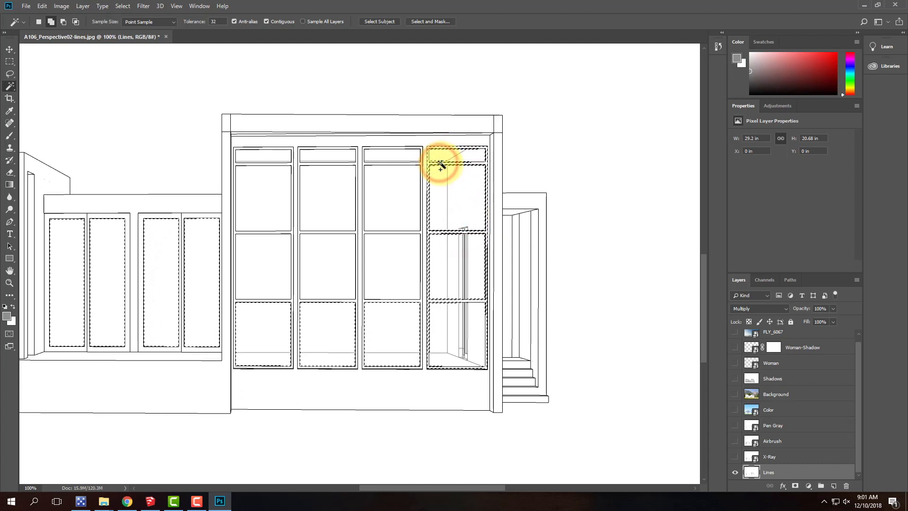
{"action": "left_click", "coordinate": [440, 162], "text": "shift"}
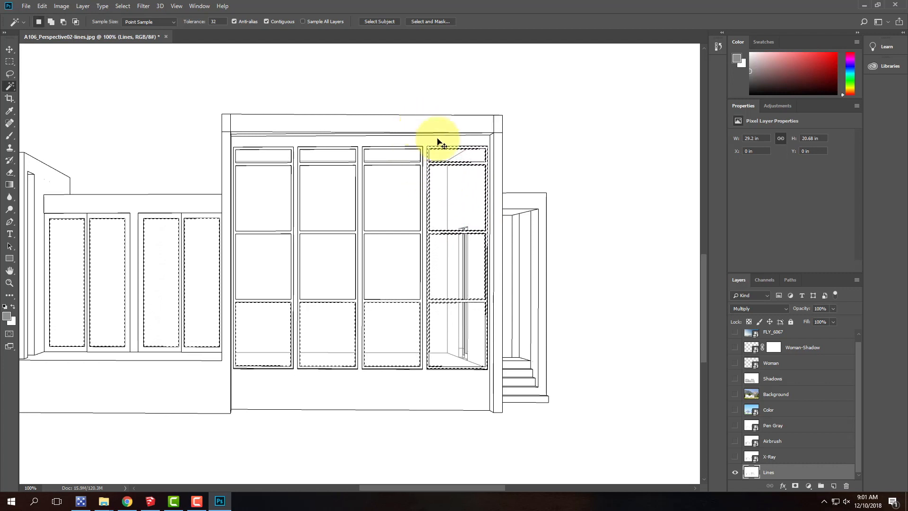
{"action": "left_click", "coordinate": [428, 175], "text": "alt"}
{"action": "left_click", "coordinate": [428, 171], "text": "alt"}
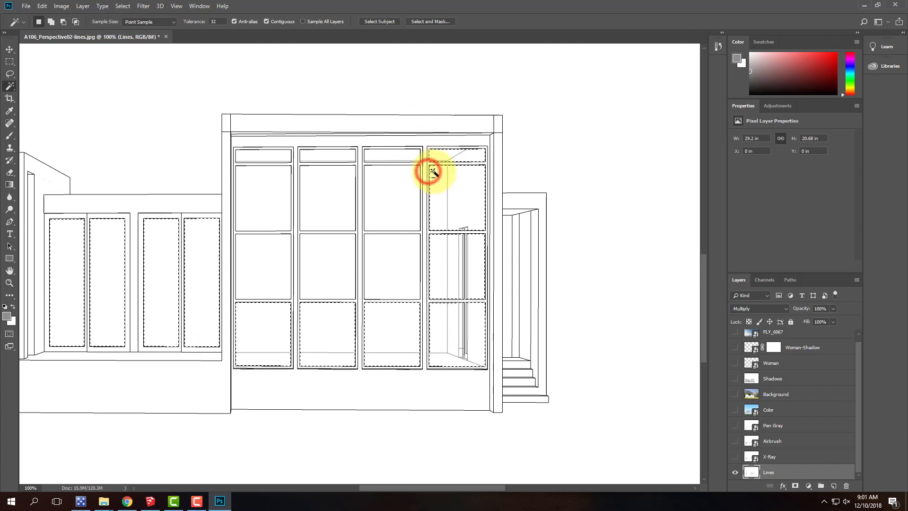
Add the remaining middle, upper and top panes of the right wing's first three window columns to the selection, keeping the frames out
{"action": "left_click", "coordinate": [392, 189]}
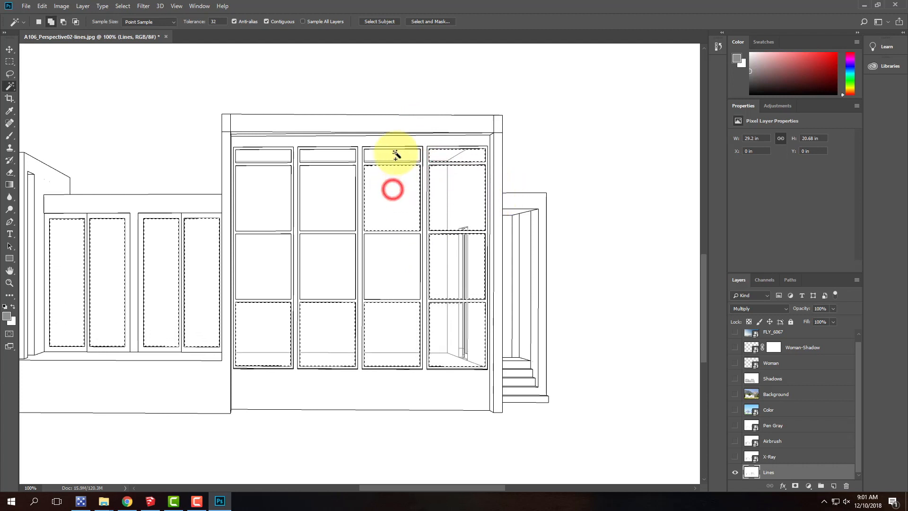
{"action": "left_click", "coordinate": [394, 162]}
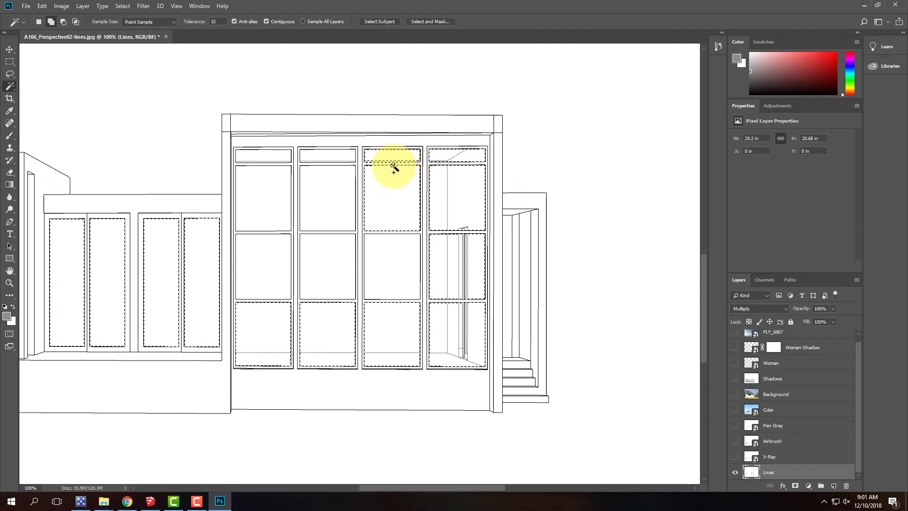
{"action": "key", "text": "ctrl+z"}
{"action": "left_click", "coordinate": [388, 260]}
{"action": "left_click", "coordinate": [327, 263]}
{"action": "left_click", "coordinate": [270, 258]}
{"action": "left_click", "coordinate": [274, 192]}
{"action": "left_click", "coordinate": [329, 193]}
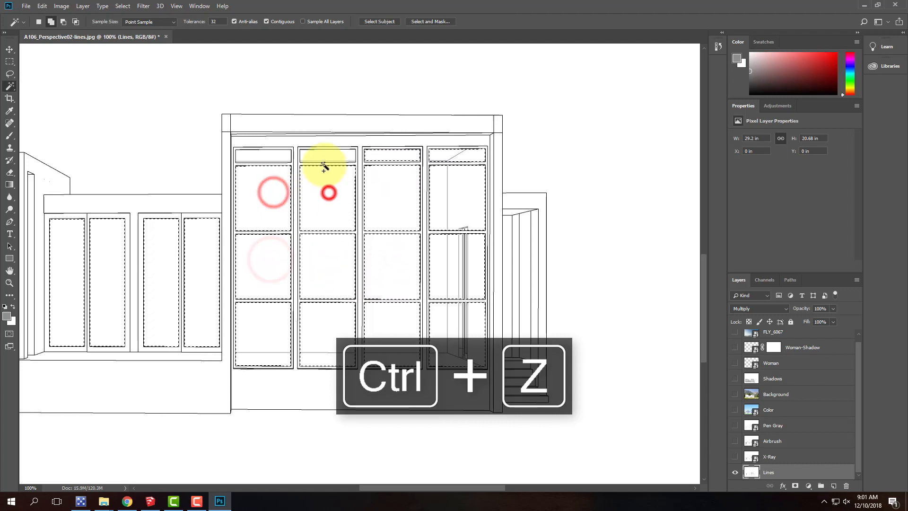
{"action": "left_click", "coordinate": [321, 154]}
{"action": "left_click", "coordinate": [267, 156]}
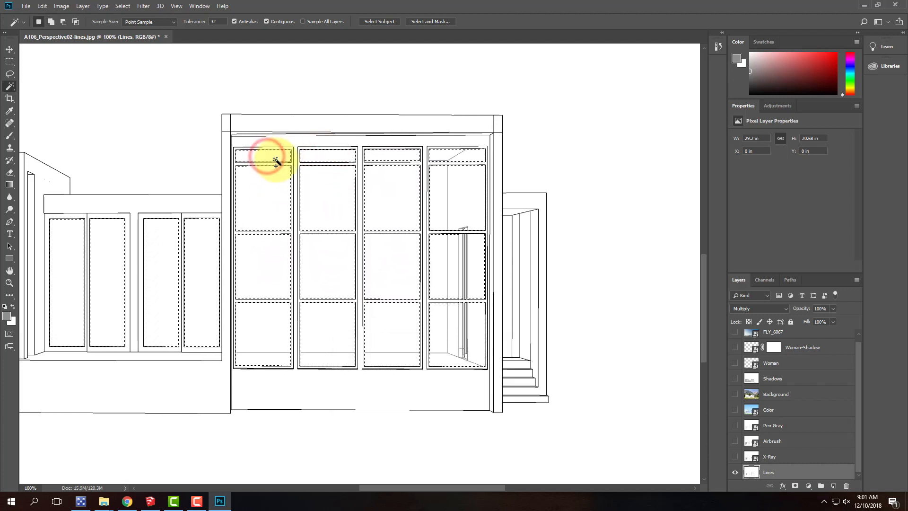
Add the thin strips along the lower edges of the top panes to the selection and subtract any stray frame area
{"action": "key", "text": "ctrl+equal"}
{"action": "key", "text": "ctrl+equal"}
{"action": "scroll", "coordinate": [284, 156], "scroll_direction": "up", "scroll_amount": 5}
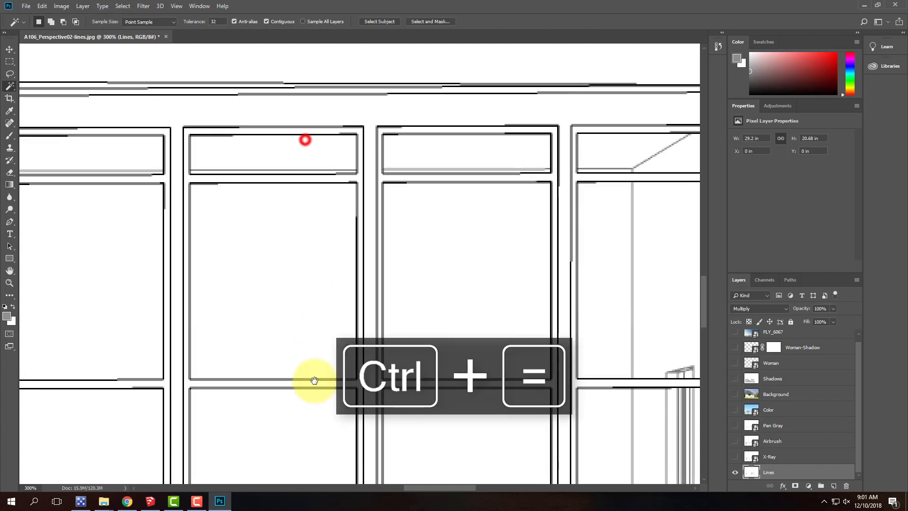
{"action": "left_click", "coordinate": [420, 233]}
{"action": "left_click", "coordinate": [302, 233]}
{"action": "left_click", "coordinate": [143, 235]}
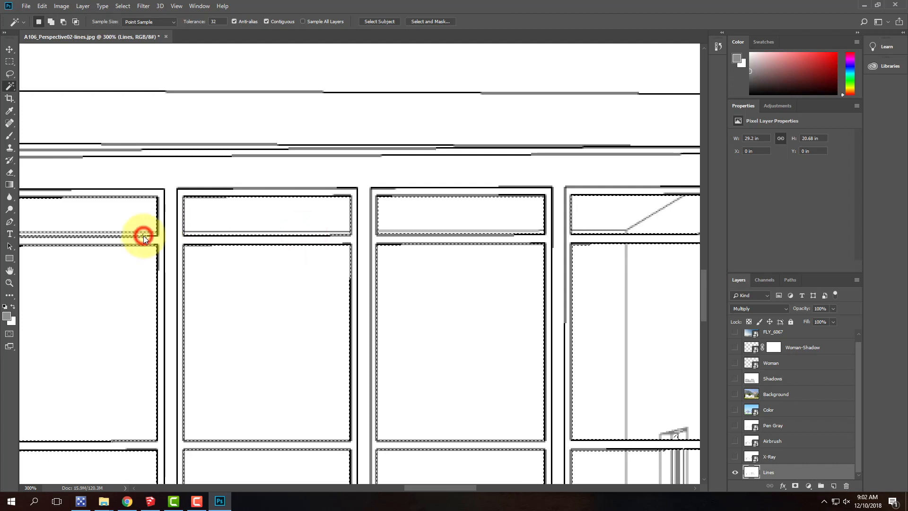
{"action": "left_click", "coordinate": [145, 235]}
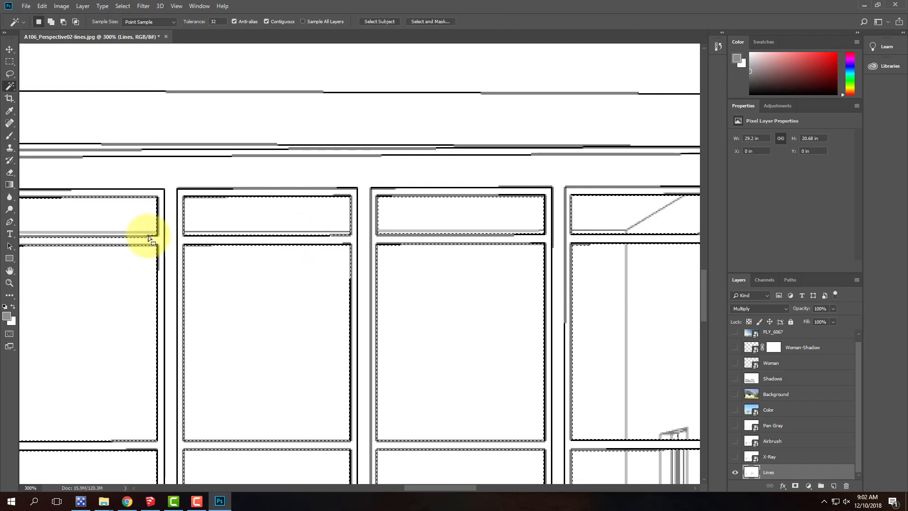
{"action": "left_click", "coordinate": [139, 238], "text": "alt"}
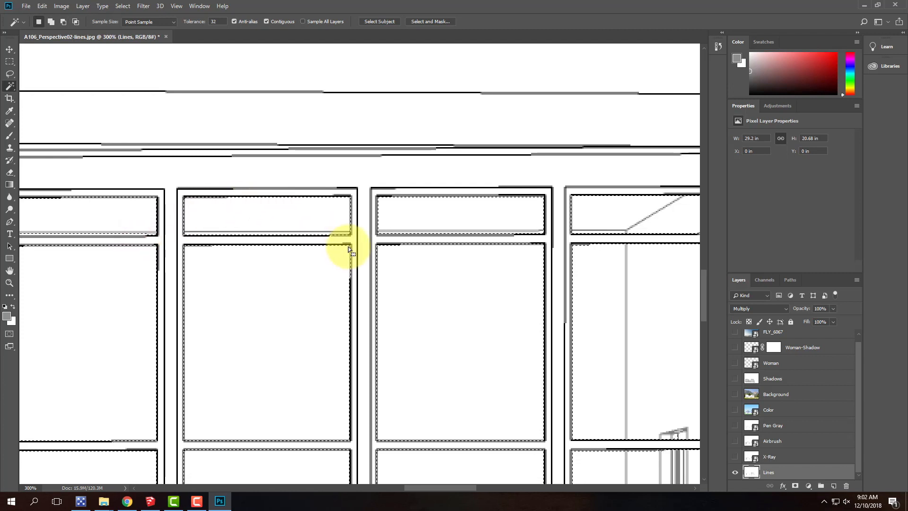
Show the FLY_6067 layer, mask it with the window-pane selection and set its blend mode to Darken
{"action": "key", "text": "ctrl+0"}
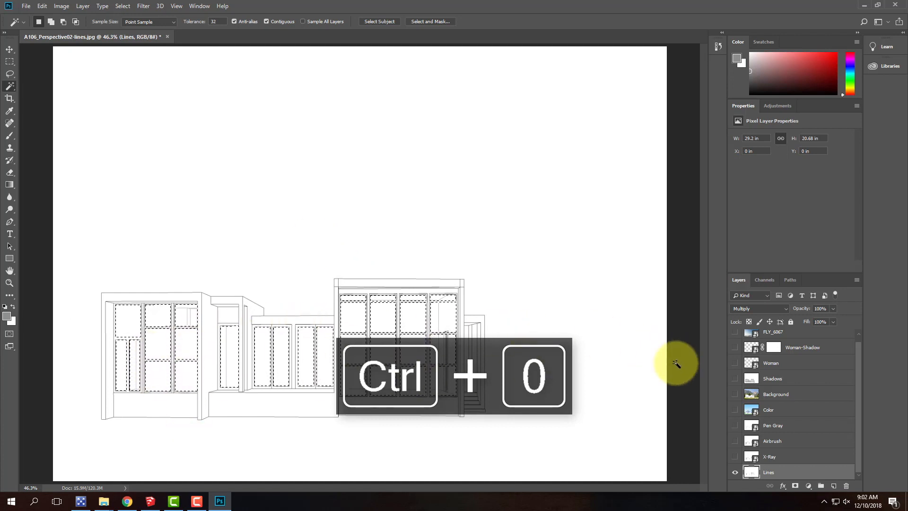
{"action": "left_click", "coordinate": [735, 331]}
{"action": "left_click", "coordinate": [798, 336]}
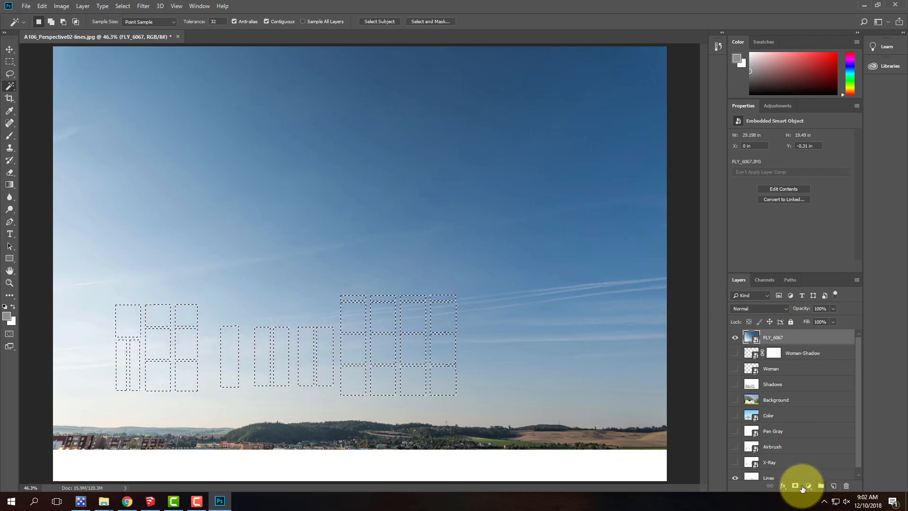
{"action": "left_click", "coordinate": [794, 485]}
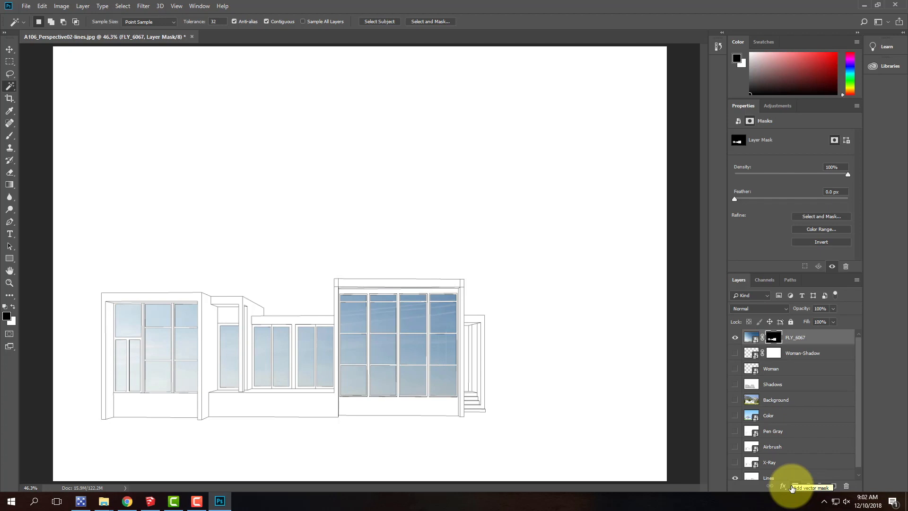
{"action": "left_click", "coordinate": [751, 308]}
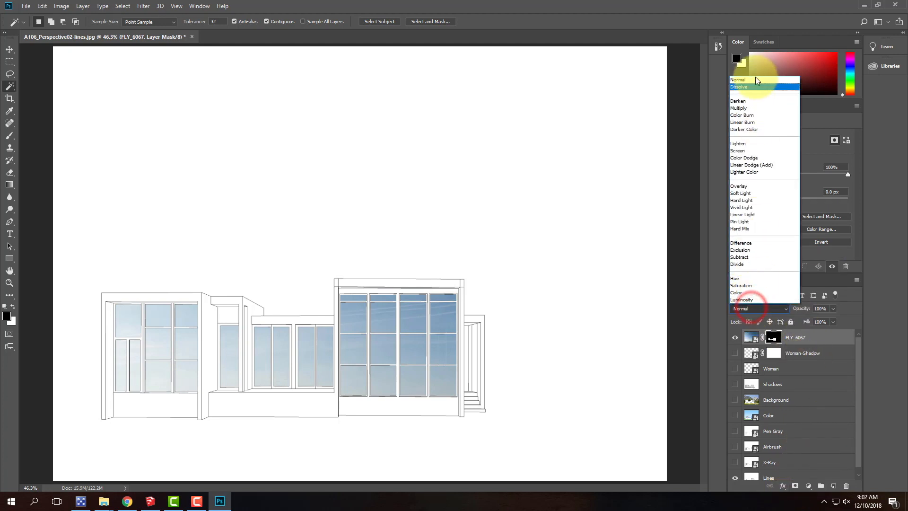
{"action": "left_click", "coordinate": [756, 102]}
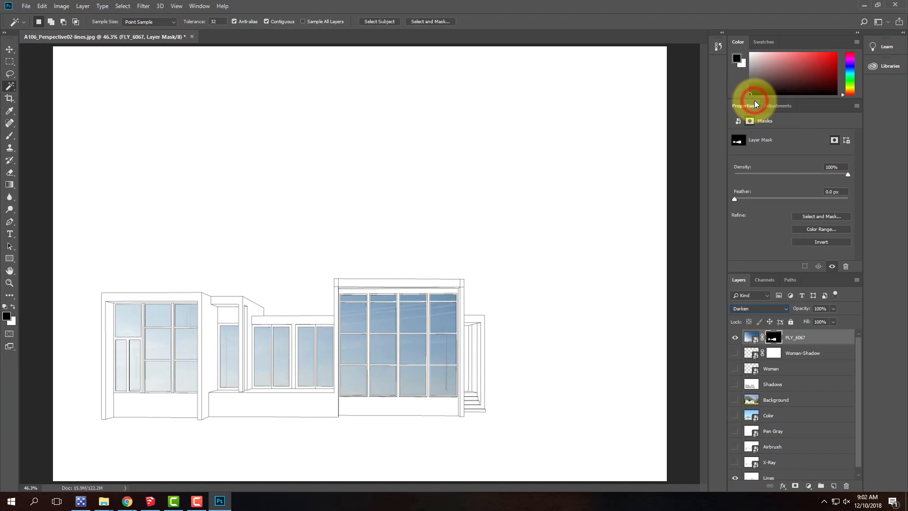
Show the X-Ray, Pen Gray, Background, Shadows, Woman and Woman-Shadow layers, leaving Airbrush and Color hidden
{"action": "left_click", "coordinate": [746, 461]}
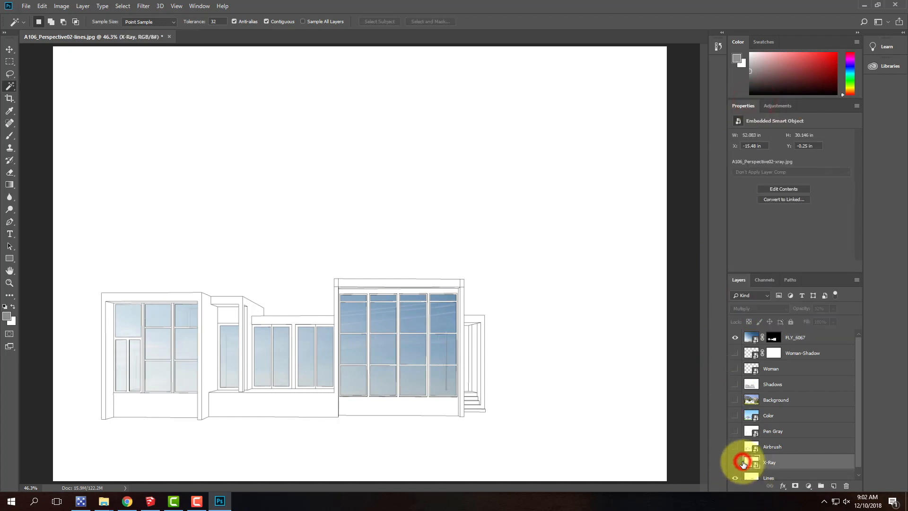
{"action": "left_click", "coordinate": [735, 462]}
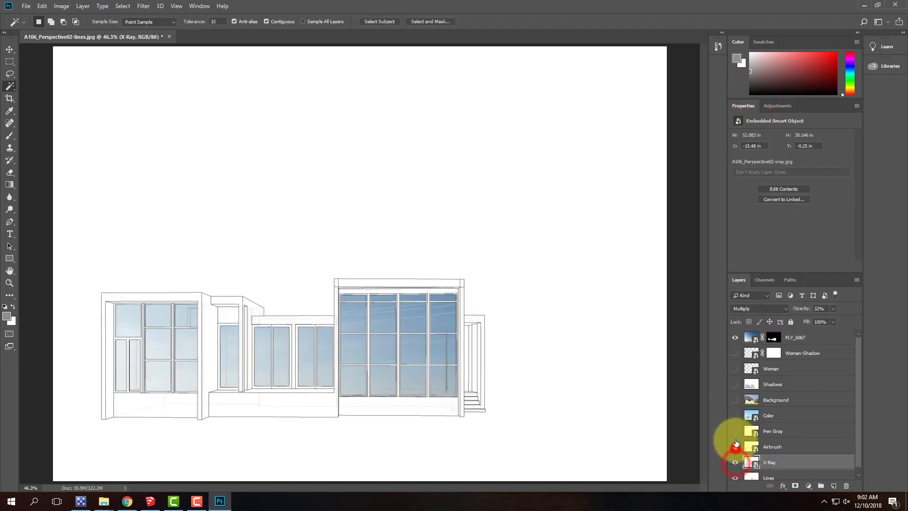
{"action": "left_click", "coordinate": [735, 446]}
{"action": "left_click", "coordinate": [735, 446]}
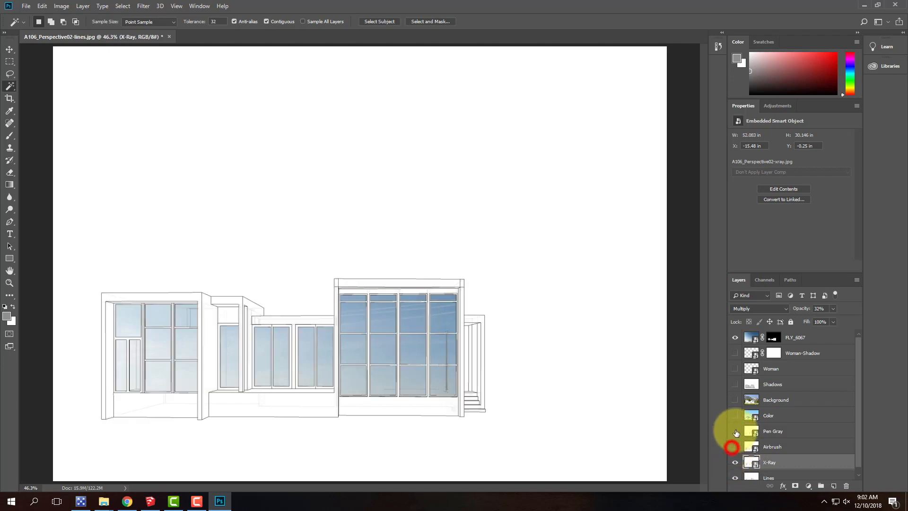
{"action": "left_click", "coordinate": [735, 431]}
{"action": "left_click", "coordinate": [735, 400]}
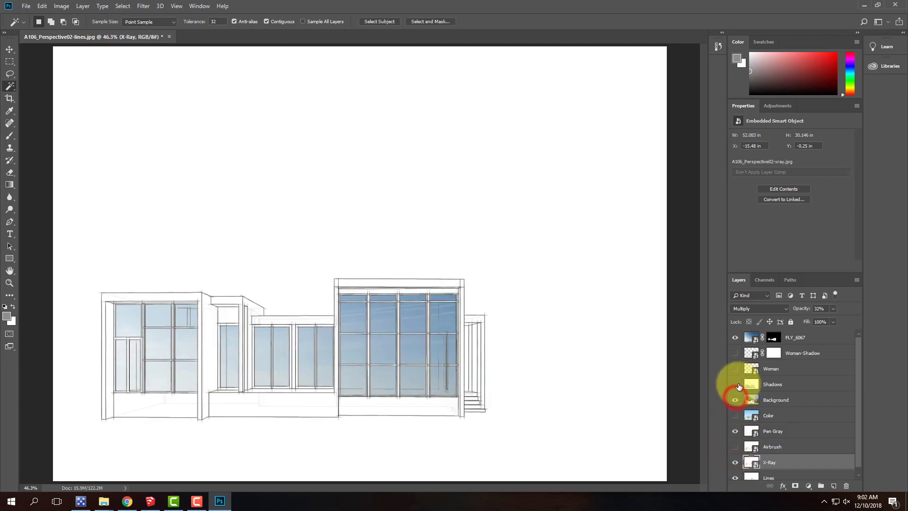
{"action": "left_click", "coordinate": [736, 384]}
{"action": "left_click", "coordinate": [735, 368]}
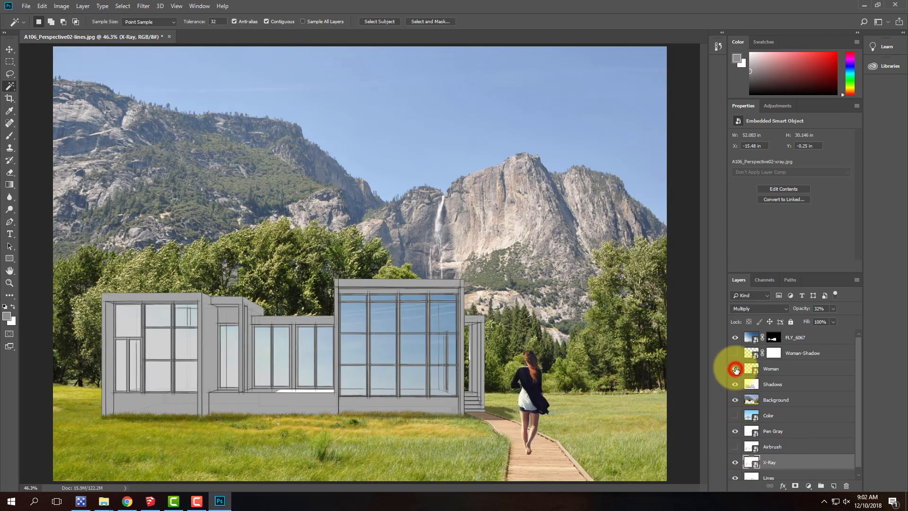
{"action": "left_click", "coordinate": [735, 353]}
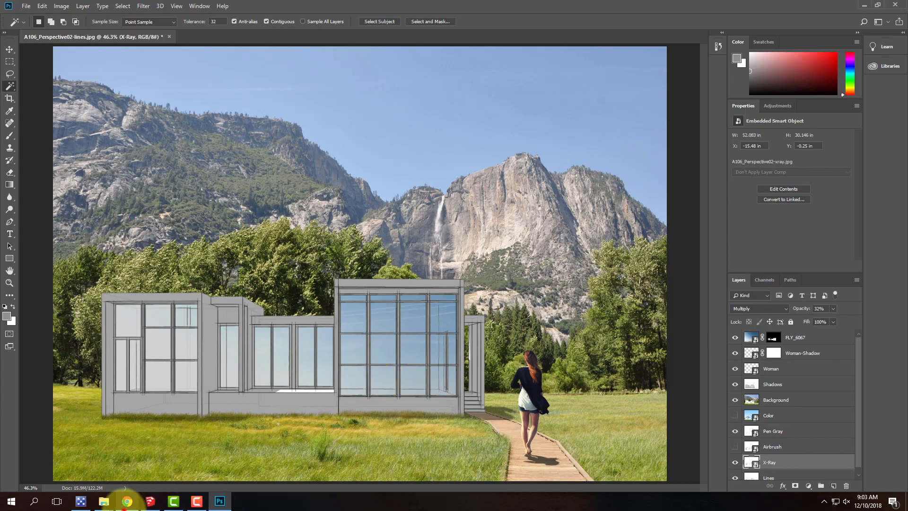
Switch to Chrome to compare the Flickr source photos of the valley and the forest with the composite, and return to Photoshop
{"action": "left_click", "coordinate": [126, 501]}
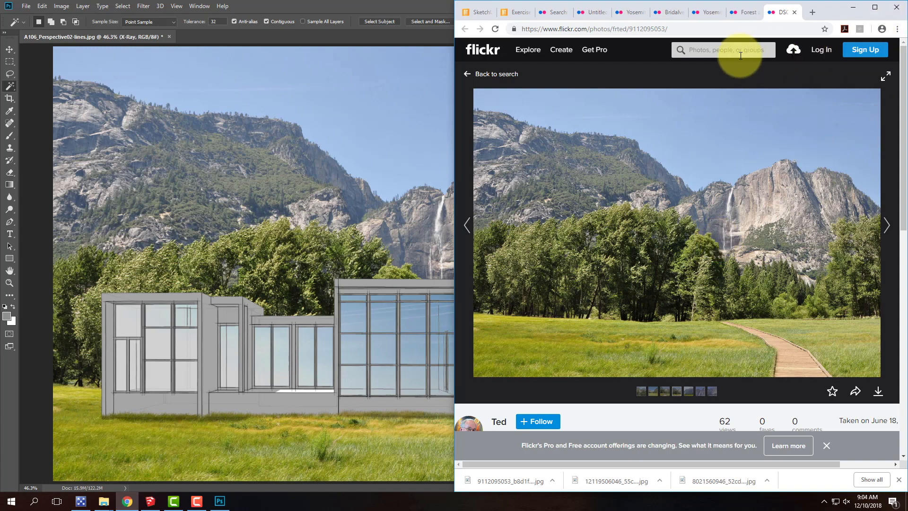
{"action": "left_click", "coordinate": [746, 13]}
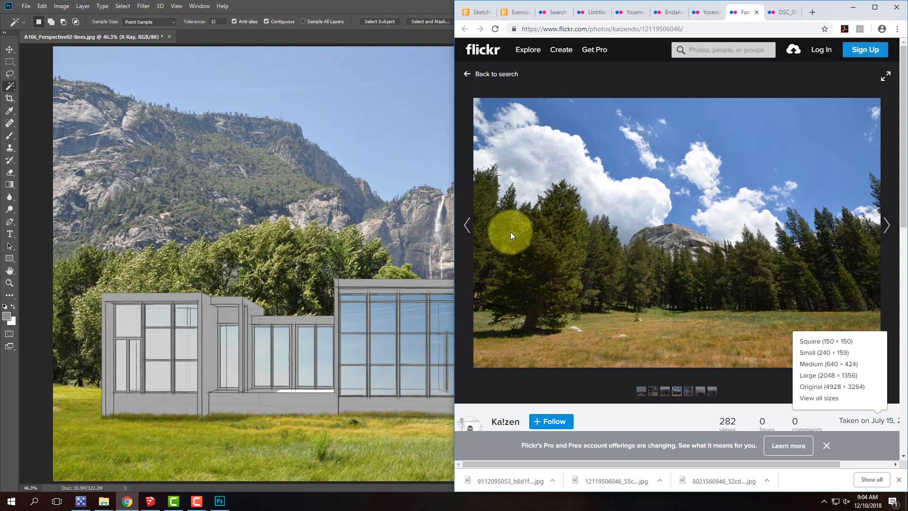
{"action": "left_click", "coordinate": [316, 6]}
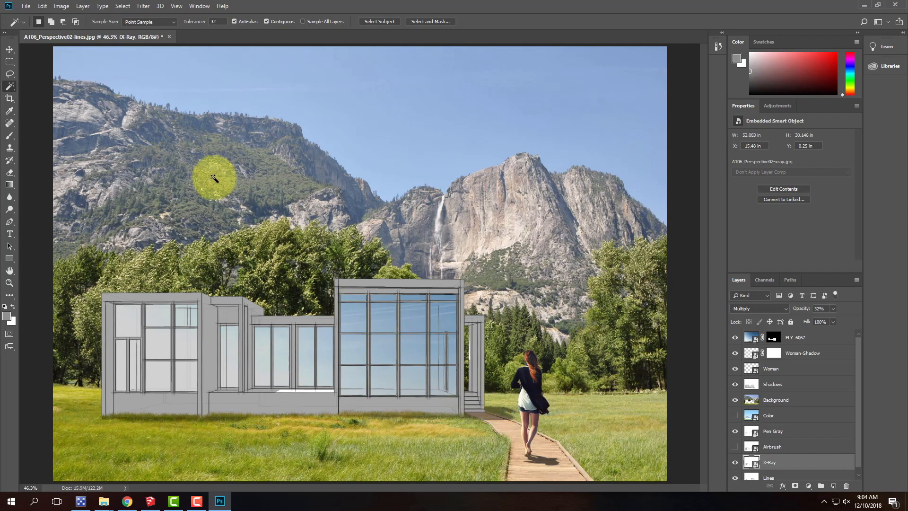
{"action": "left_click", "coordinate": [197, 501]}
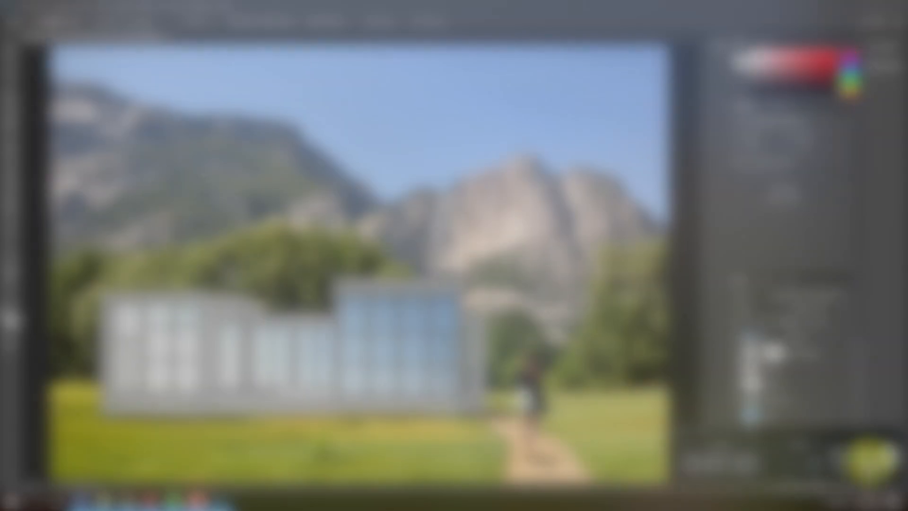